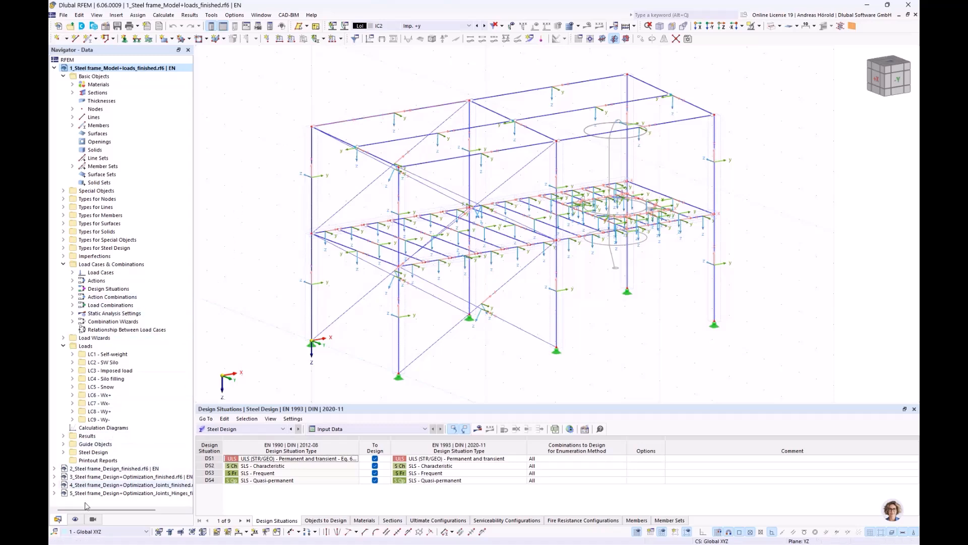
# - Turn off the display of the member axis systems x, y, z in the model view
pyautogui.click(75, 520)
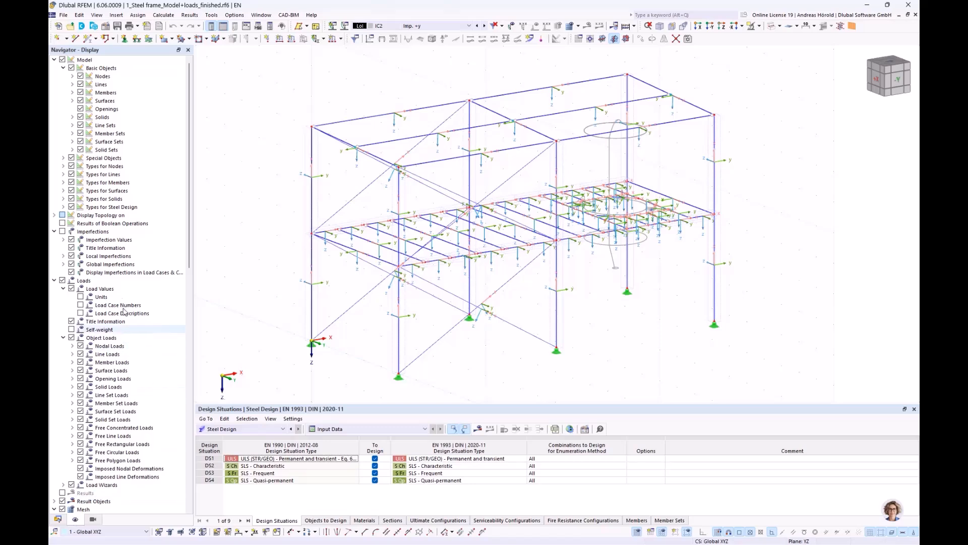
pyautogui.click(72, 93)
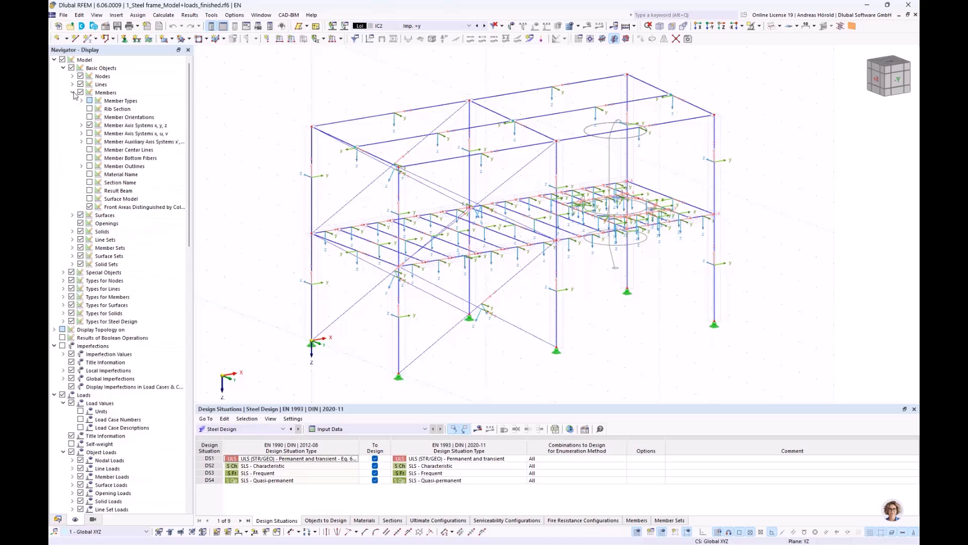
pyautogui.click(90, 125)
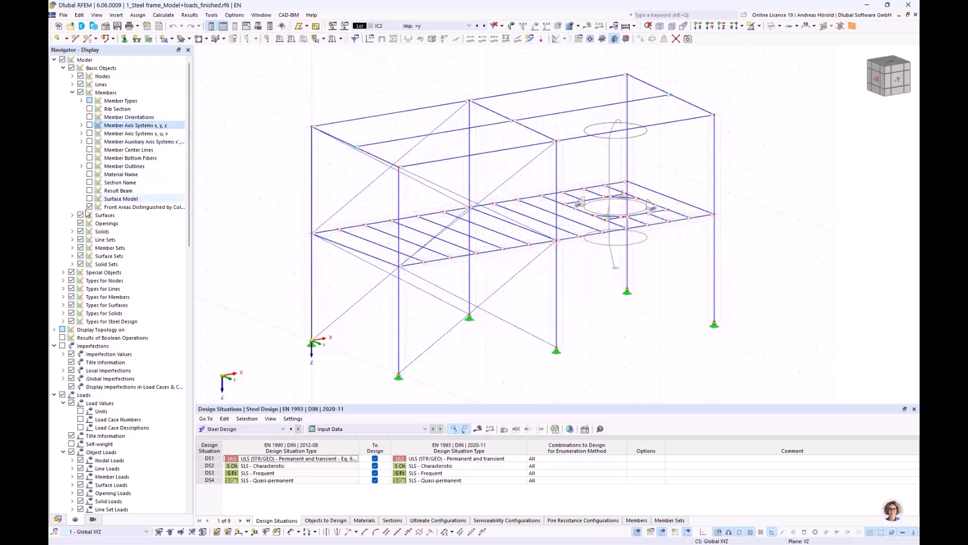
# - Deactivate the Steel frame.dxf background layer among the guide objects of the model data
pyautogui.click(58, 519)
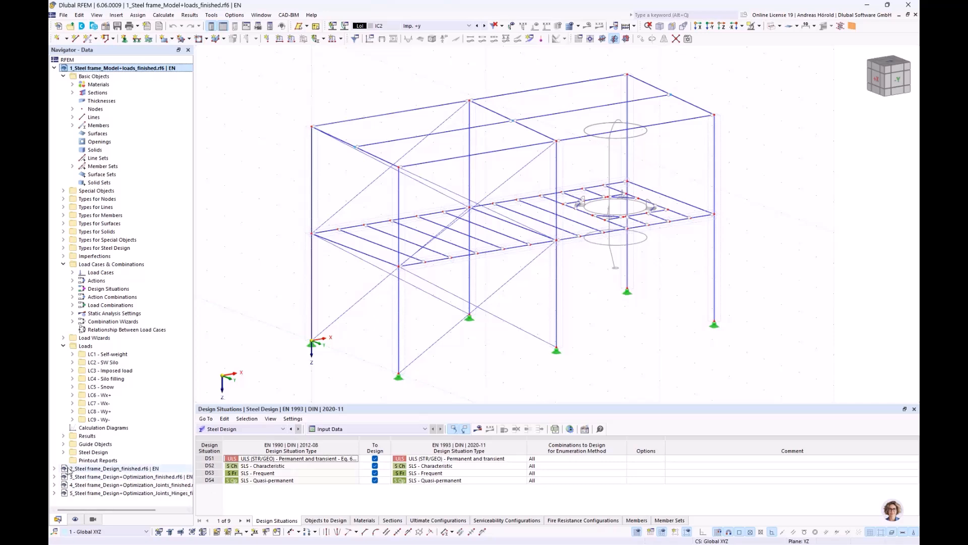
pyautogui.click(63, 444)
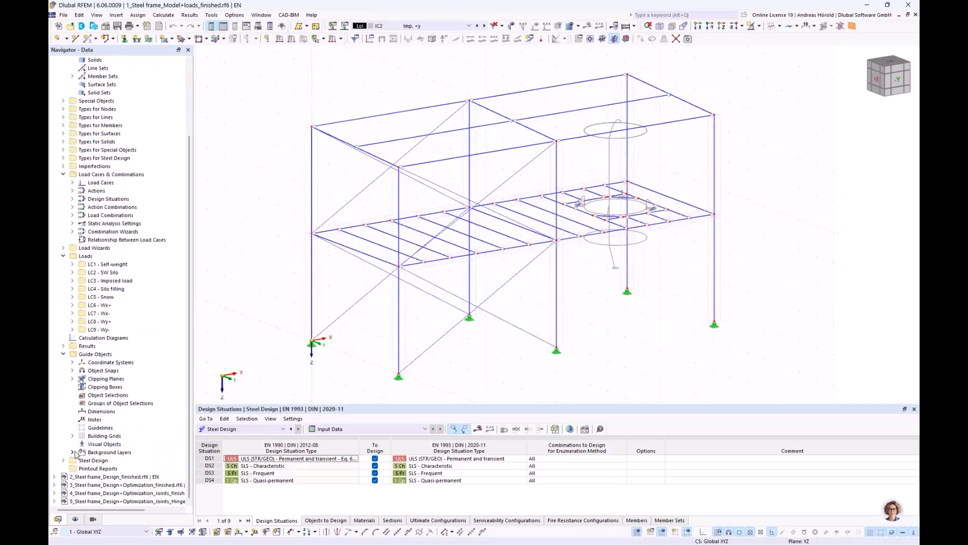
pyautogui.click(72, 452)
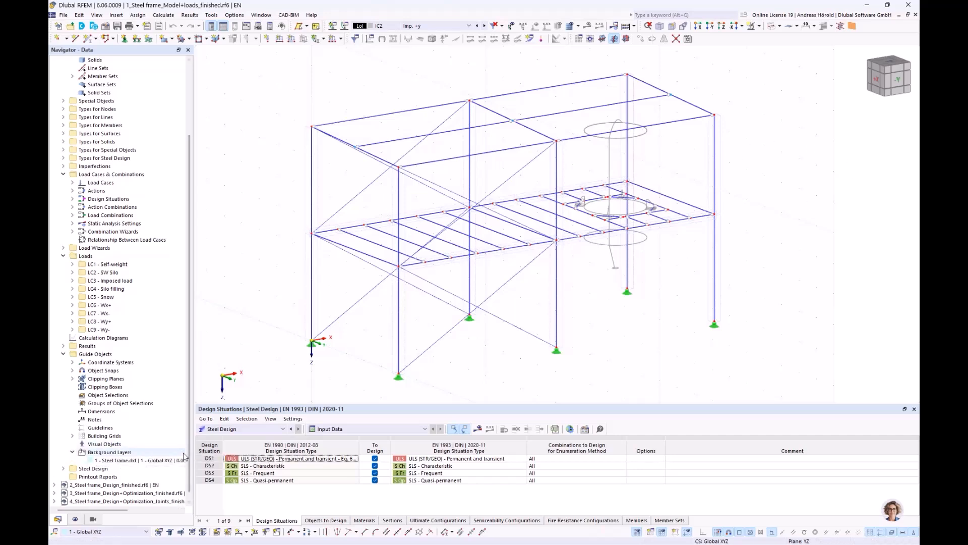
pyautogui.rightClick(134, 461)
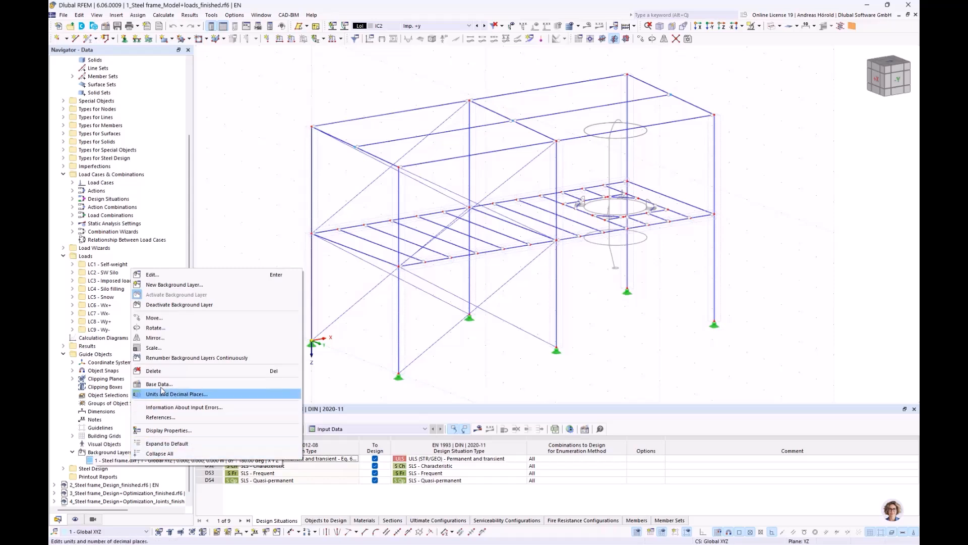
pyautogui.click(181, 305)
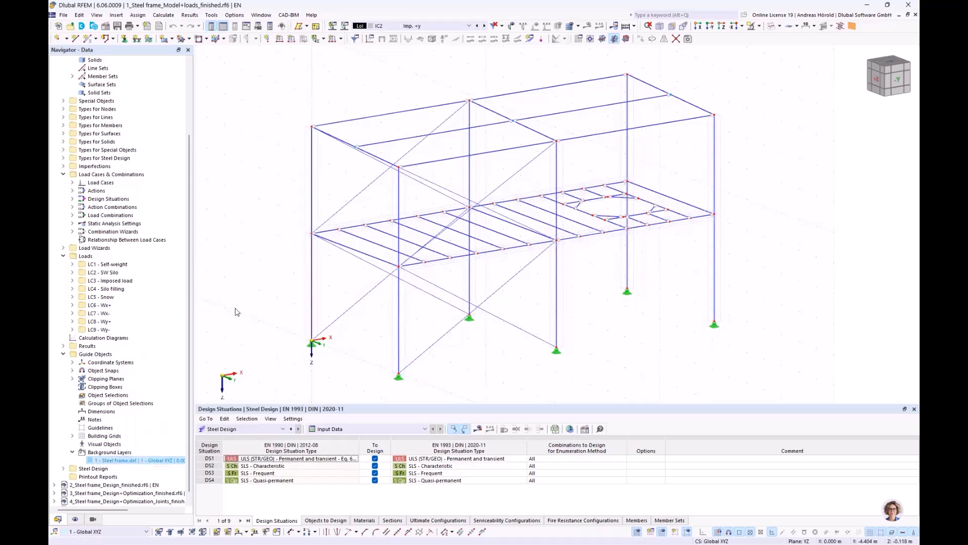
# - Open the Load Cases & Combinations settings and review the available standard groups and national annexes
pyautogui.rightClick(110, 176)
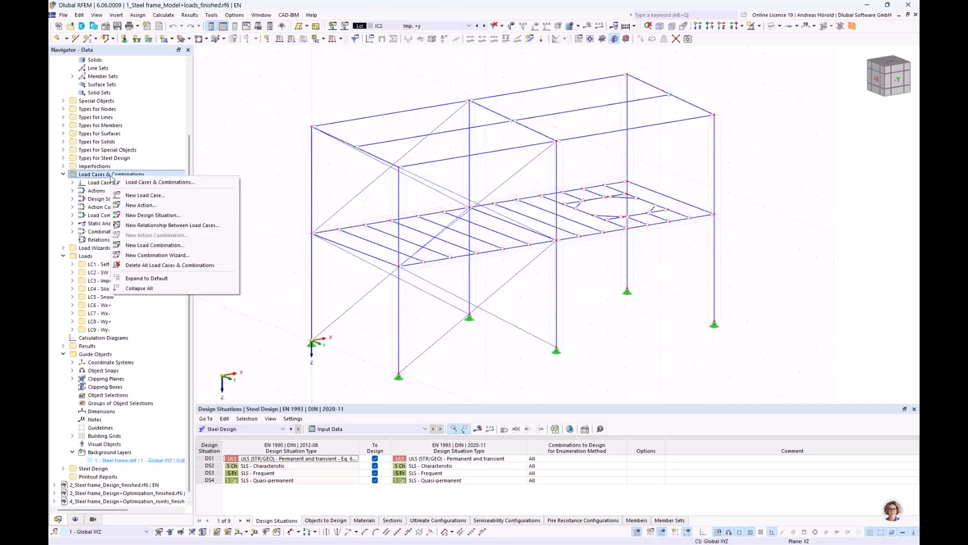
pyautogui.click(160, 182)
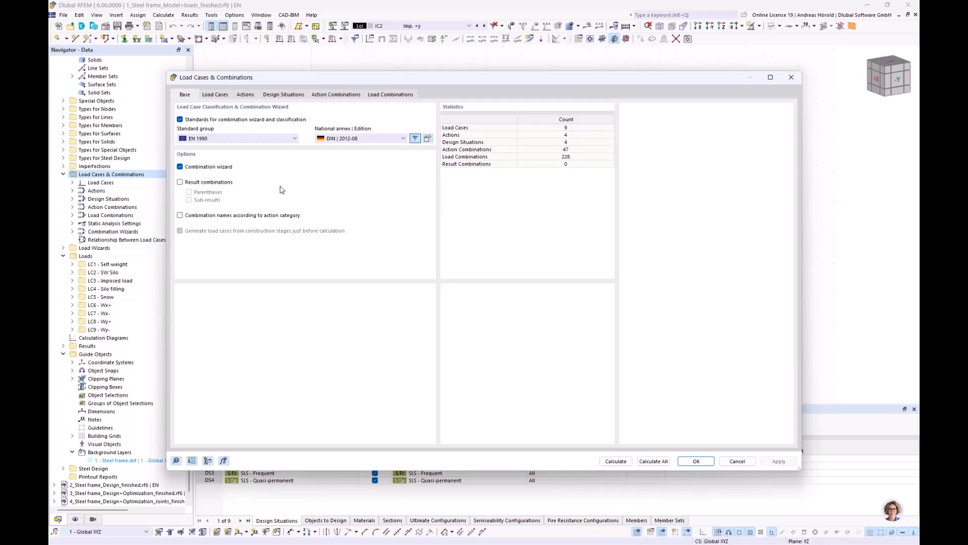
pyautogui.click(241, 139)
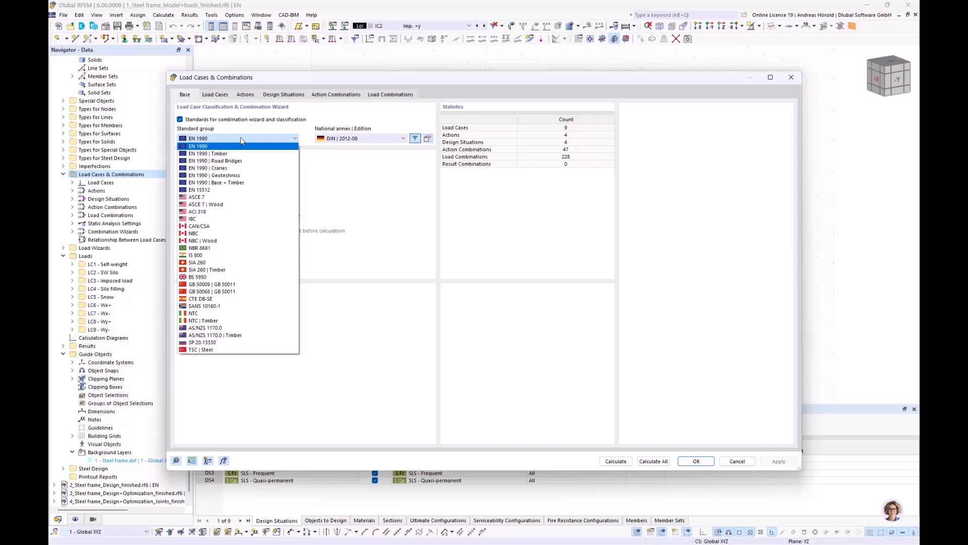
pyautogui.click(240, 139)
pyautogui.click(357, 138)
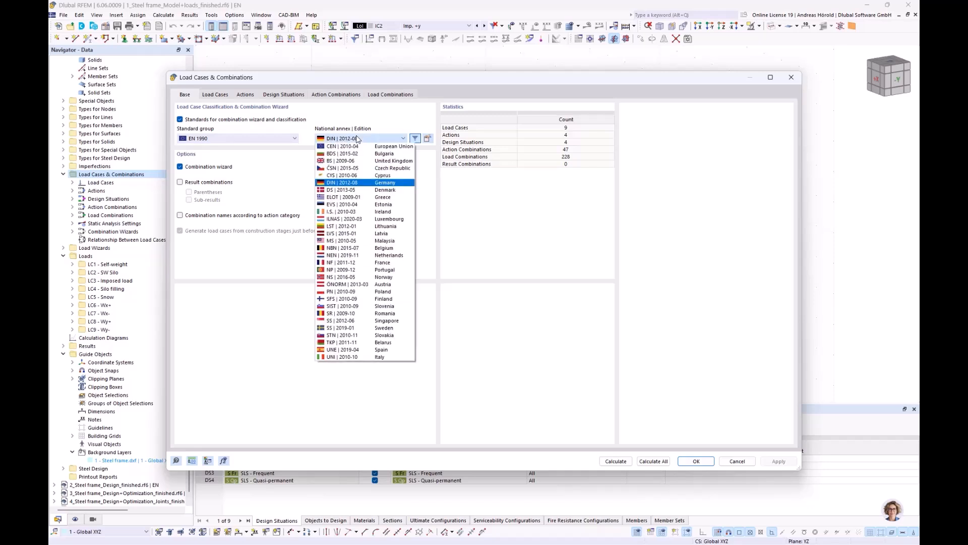
pyautogui.click(356, 137)
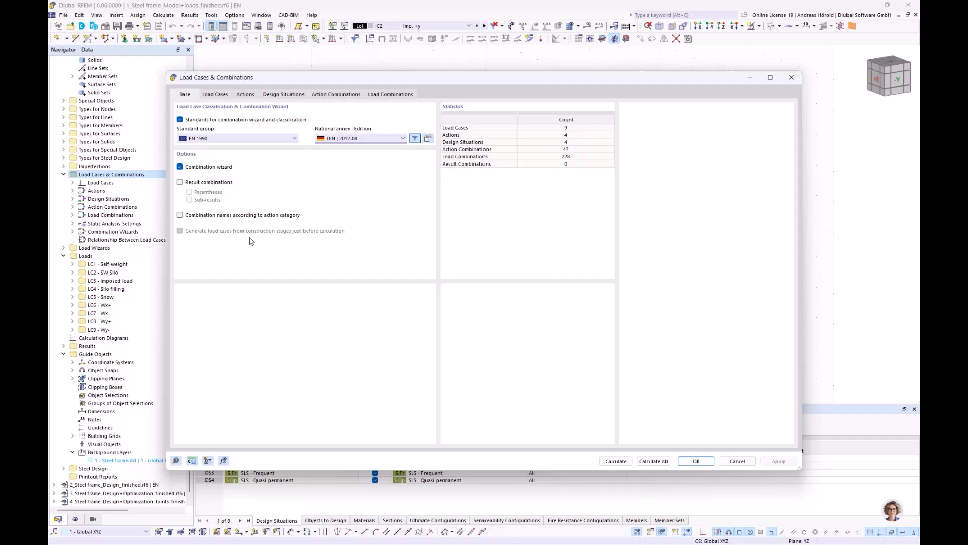
# - Examine the load cases, checking the action category options for SW Silo and Imposed load
pyautogui.click(212, 95)
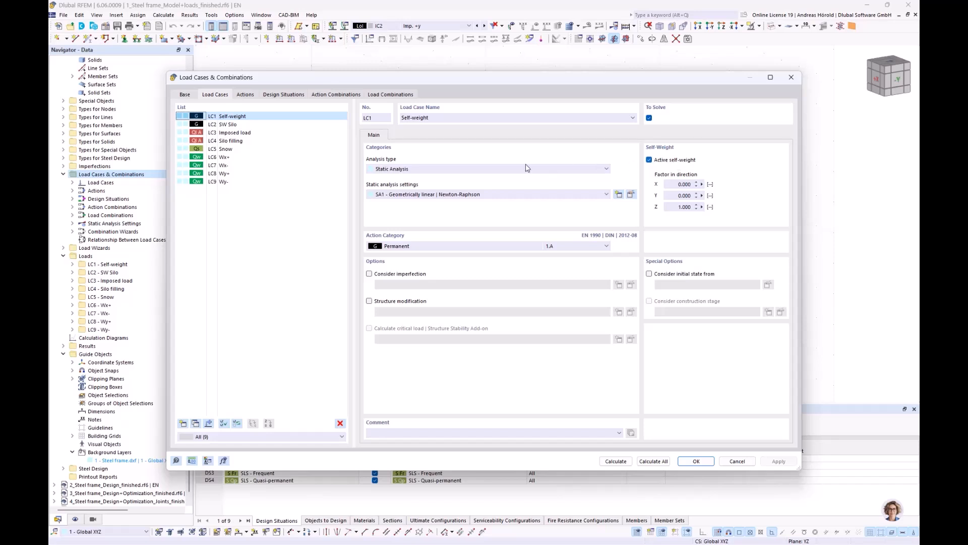
pyautogui.click(233, 126)
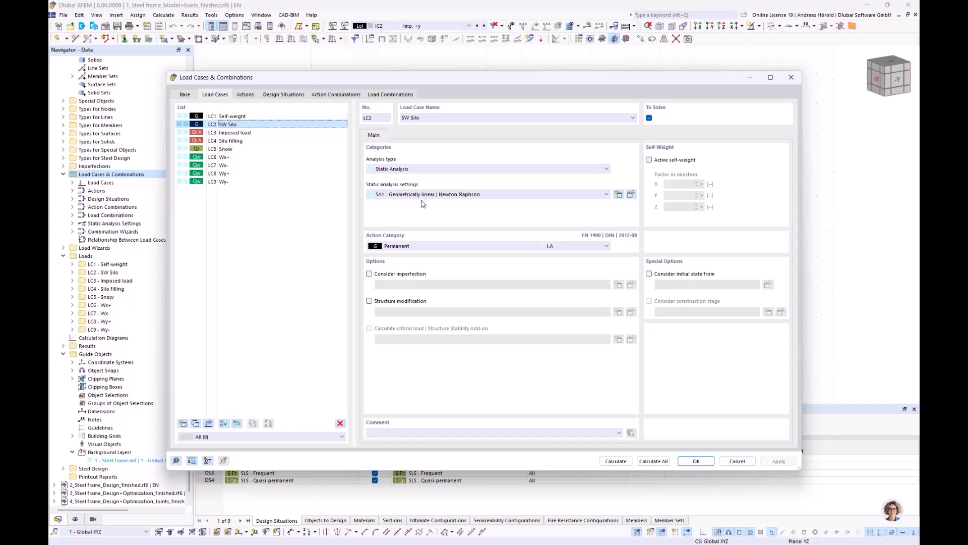
pyautogui.click(431, 246)
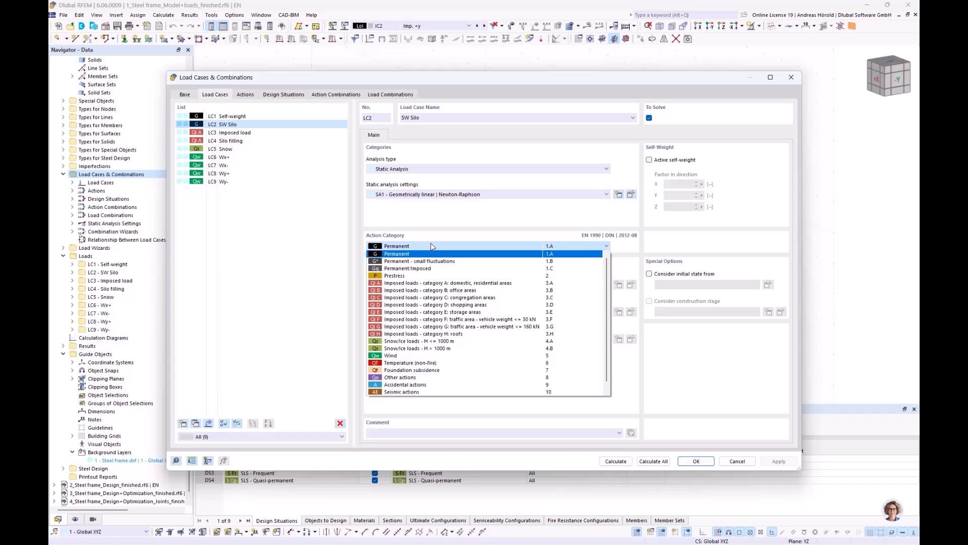
pyautogui.click(436, 246)
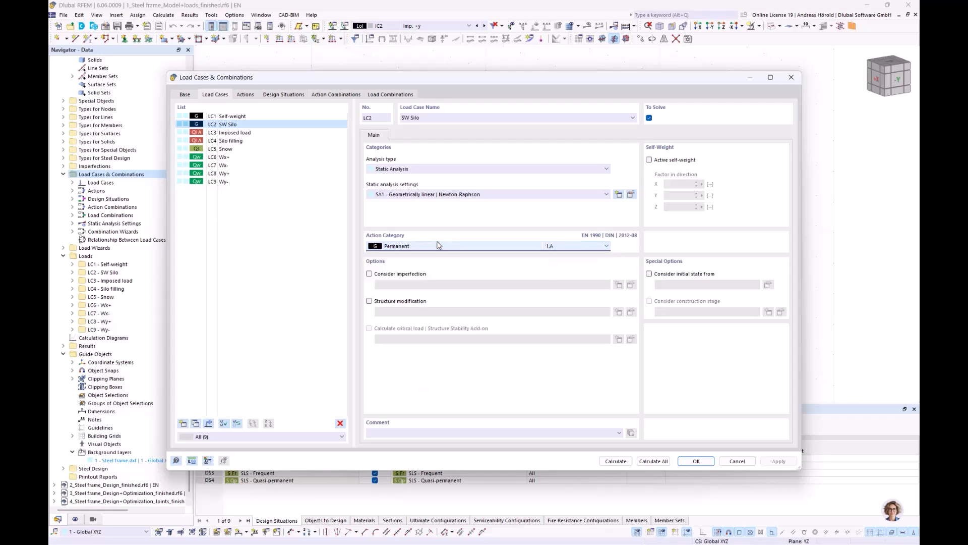
pyautogui.click(245, 133)
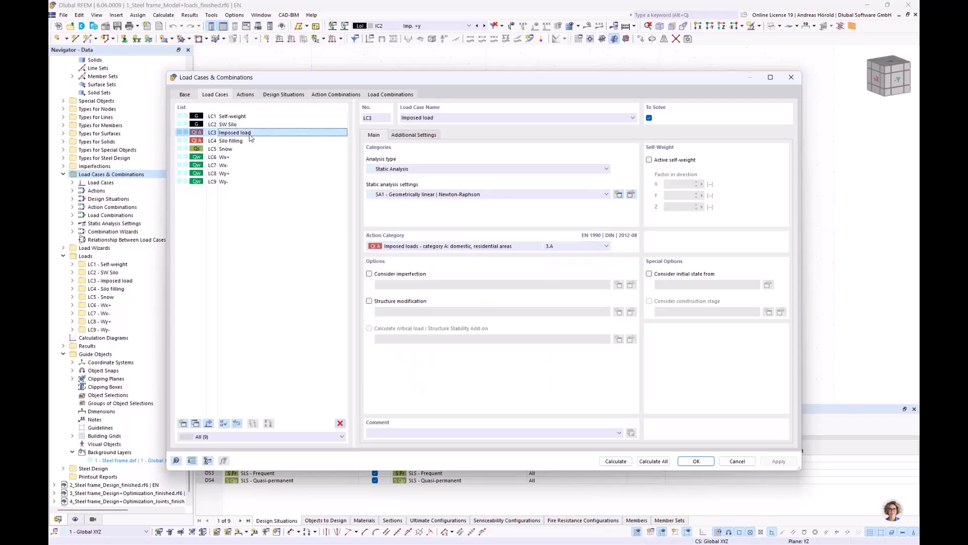
pyautogui.click(504, 246)
pyautogui.click(504, 246)
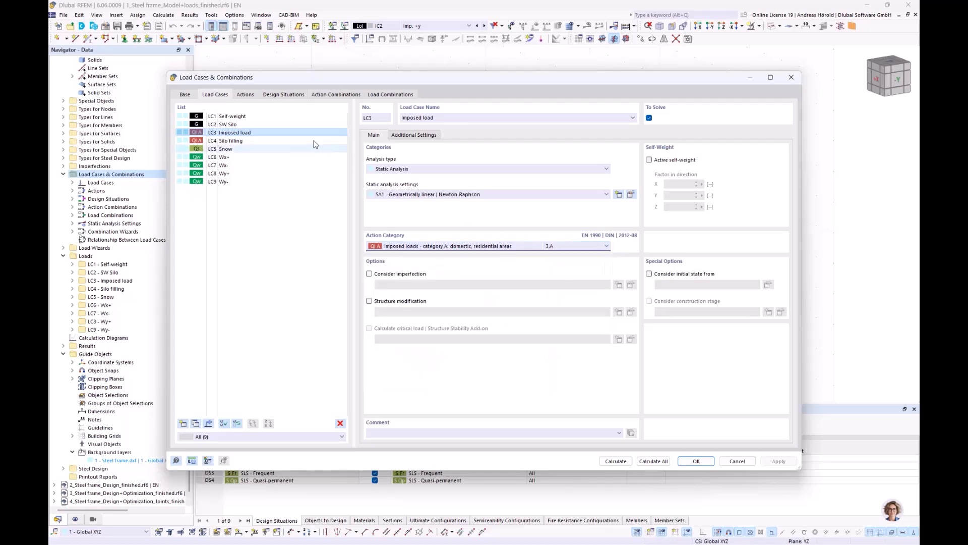
# - Examine the actions, checking the action type options for the Permanent and Wind actions
pyautogui.click(242, 96)
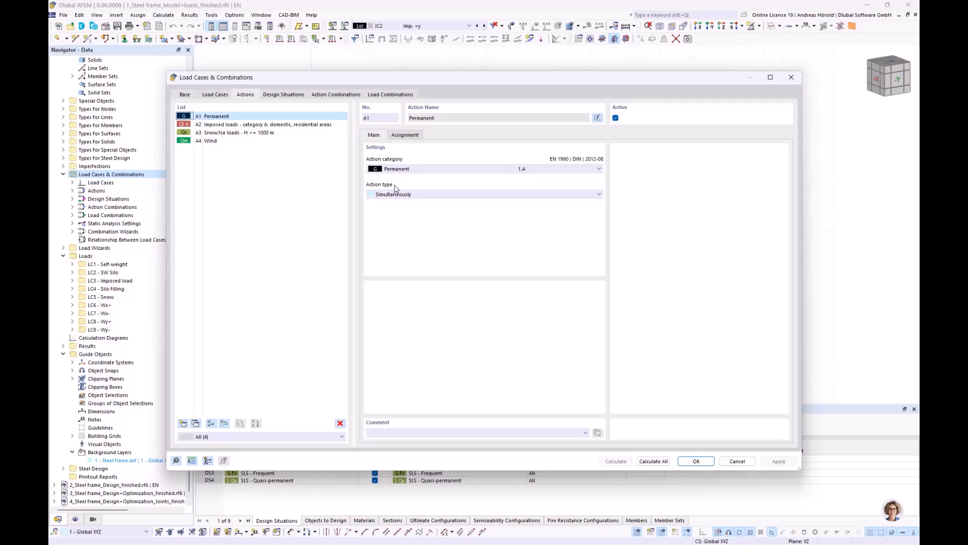
pyautogui.click(413, 196)
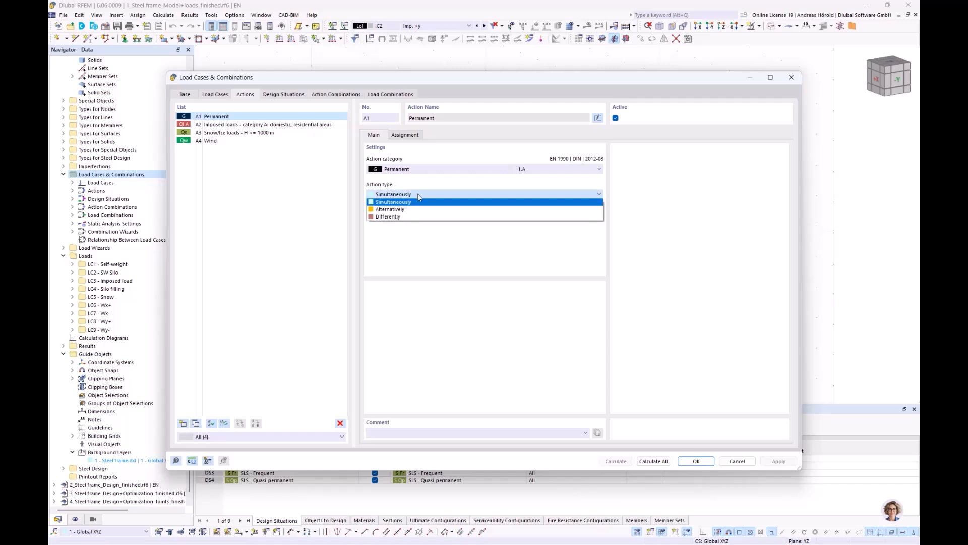
pyautogui.click(417, 185)
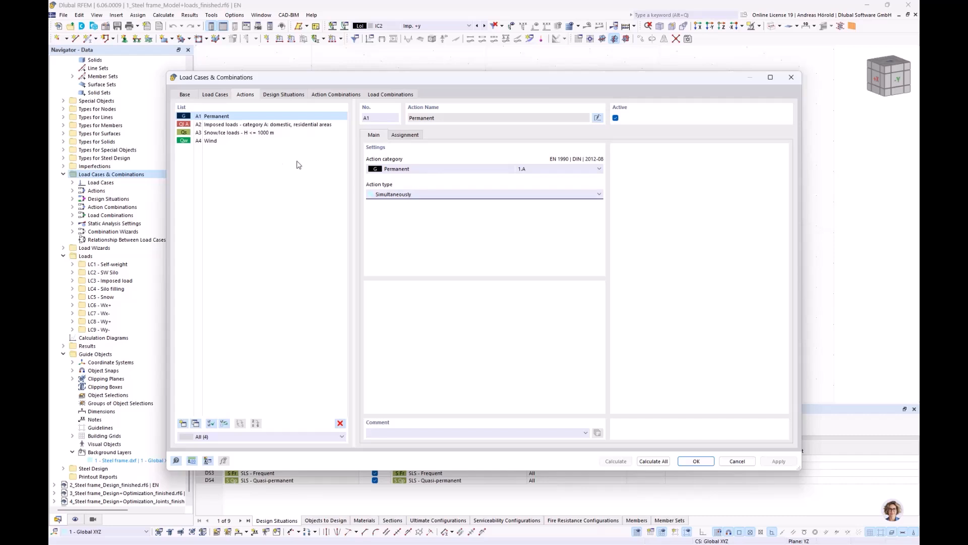
pyautogui.click(212, 142)
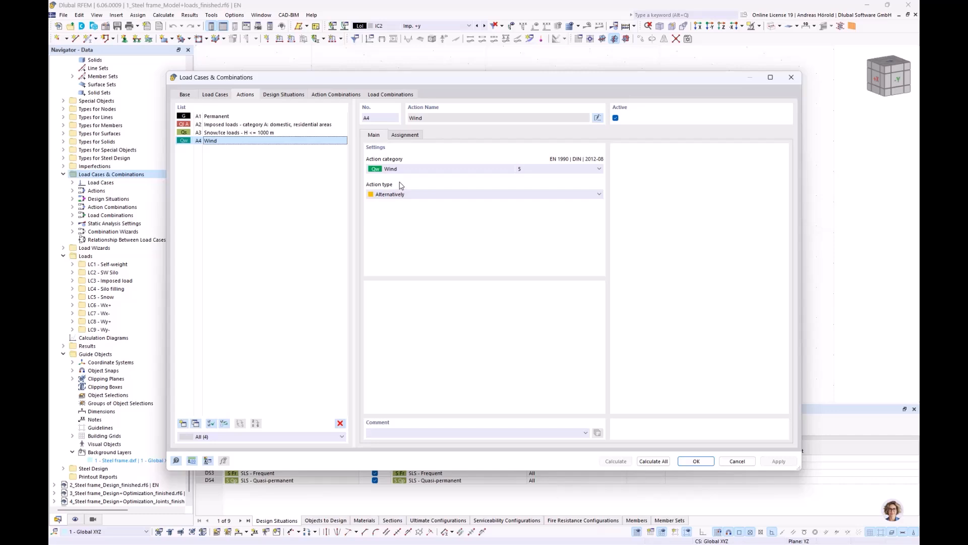
pyautogui.click(423, 194)
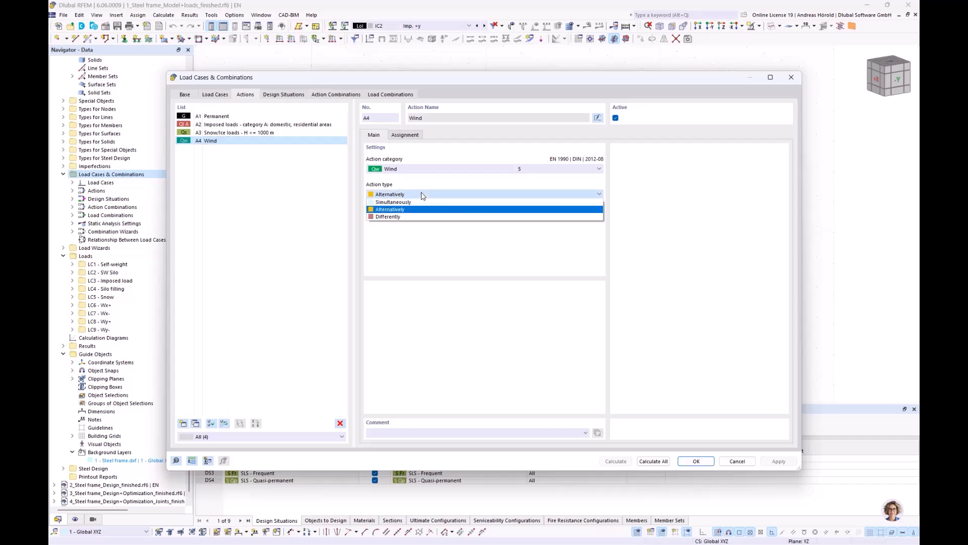
pyautogui.click(427, 186)
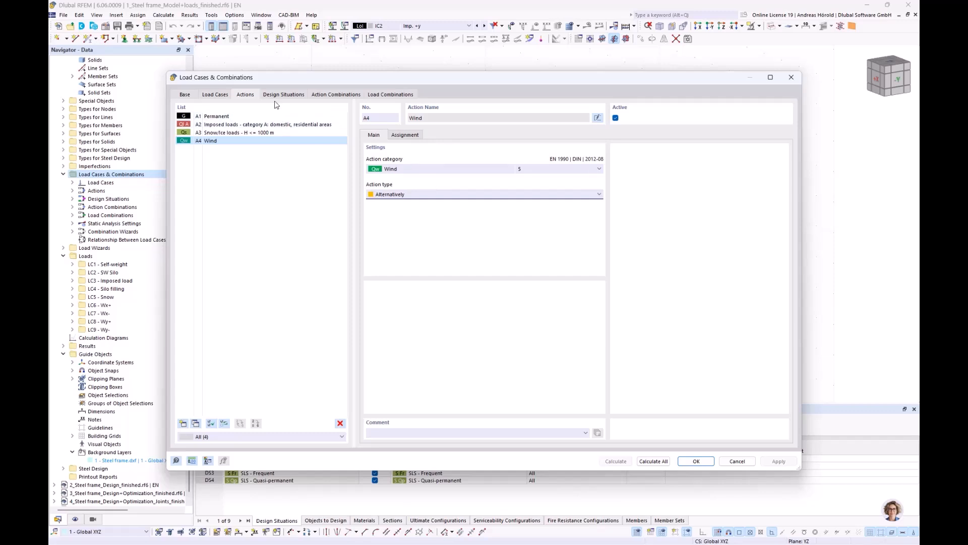
# - Review the settings of the ULS and SLS design situations one after another
pyautogui.click(283, 95)
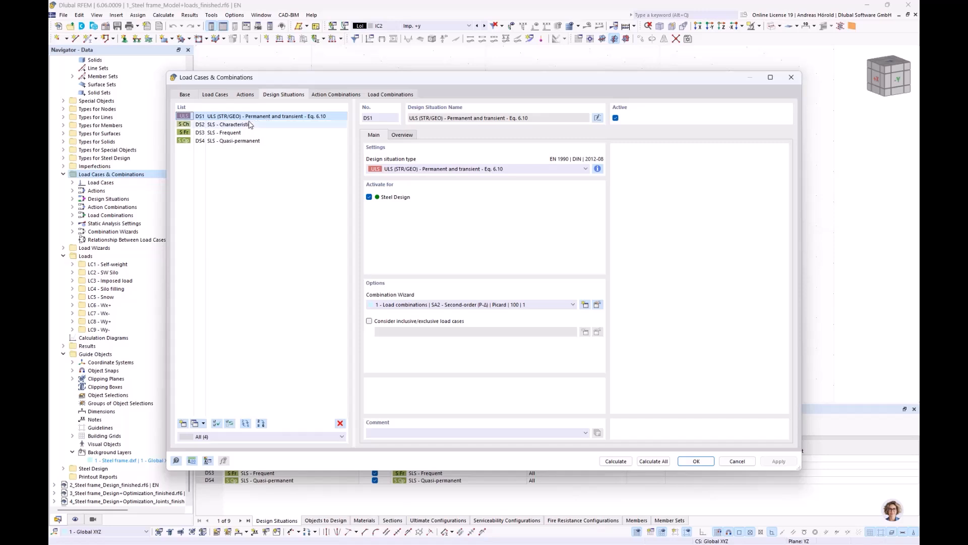
pyautogui.click(232, 126)
pyautogui.click(234, 133)
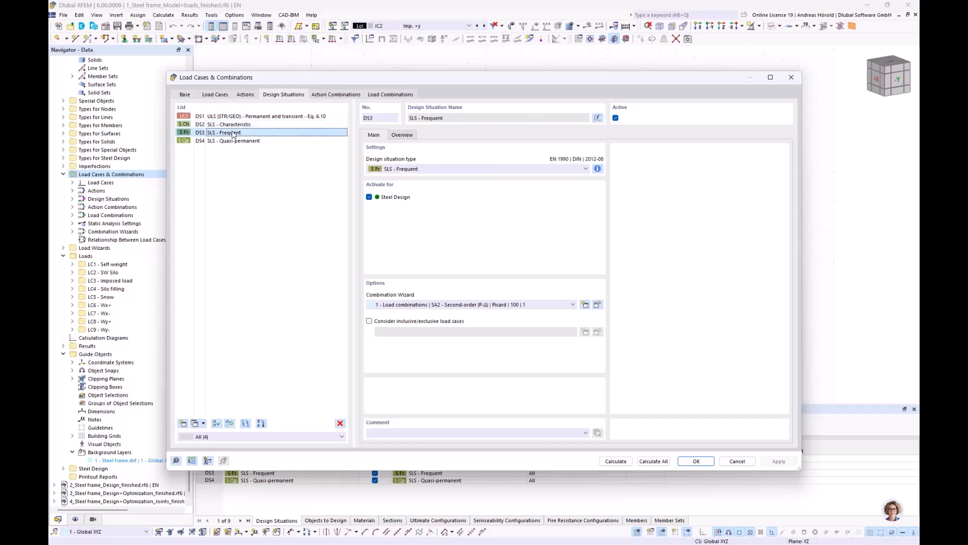
pyautogui.click(236, 141)
pyautogui.click(235, 126)
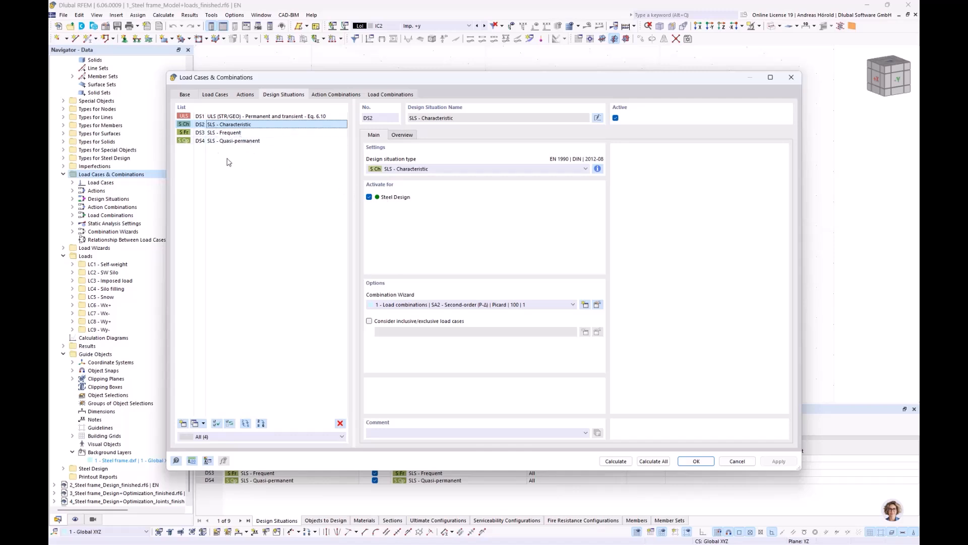
pyautogui.click(248, 117)
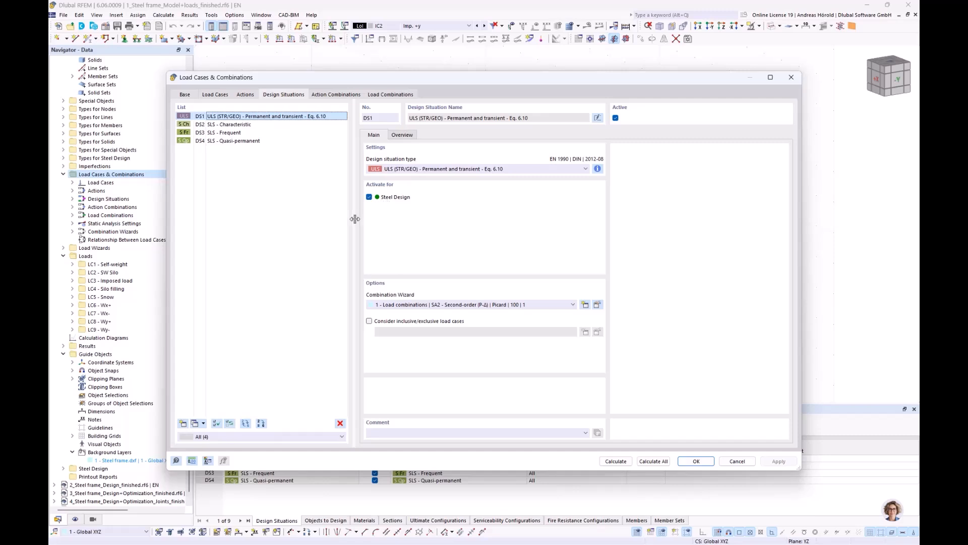
# - Delete the SLS - Frequent and SLS - Quasi-permanent design situations and check the generated action combinations
pyautogui.click(237, 132)
pyautogui.keyDown('ctrl'); pyautogui.click(237, 141); pyautogui.keyUp('ctrl')
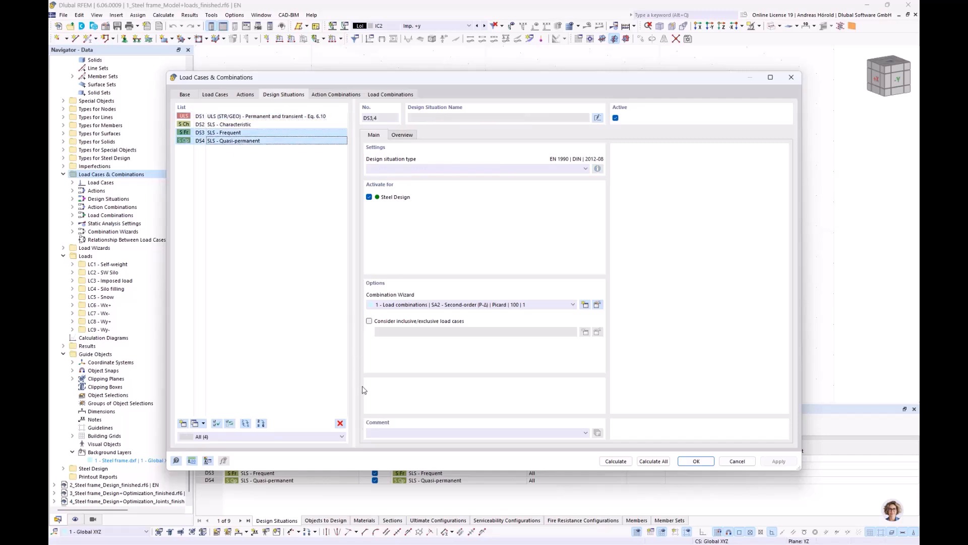
pyautogui.click(341, 424)
pyautogui.click(489, 308)
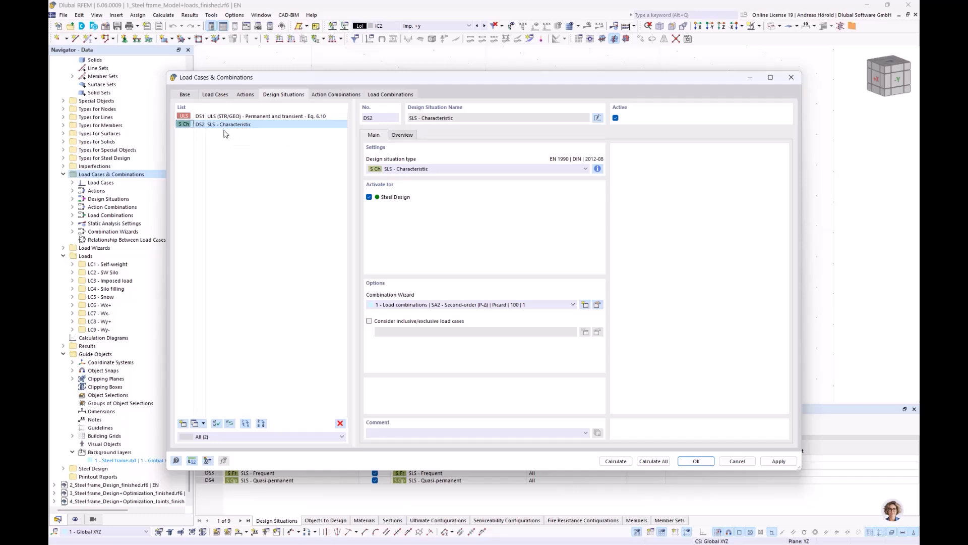
pyautogui.click(325, 94)
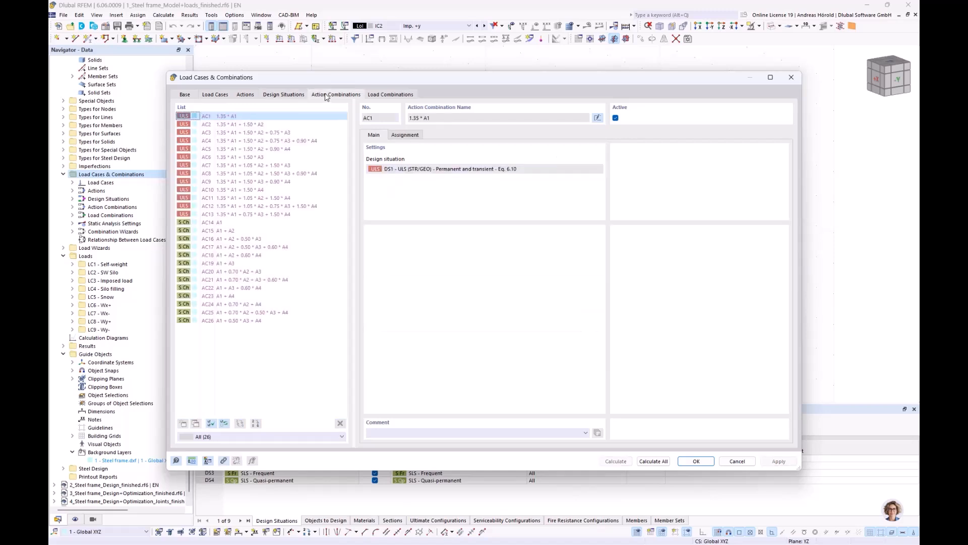
# - Open the combination wizard assigned to the SLS - Characteristic design situation for editing and review its standard options
pyautogui.click(283, 95)
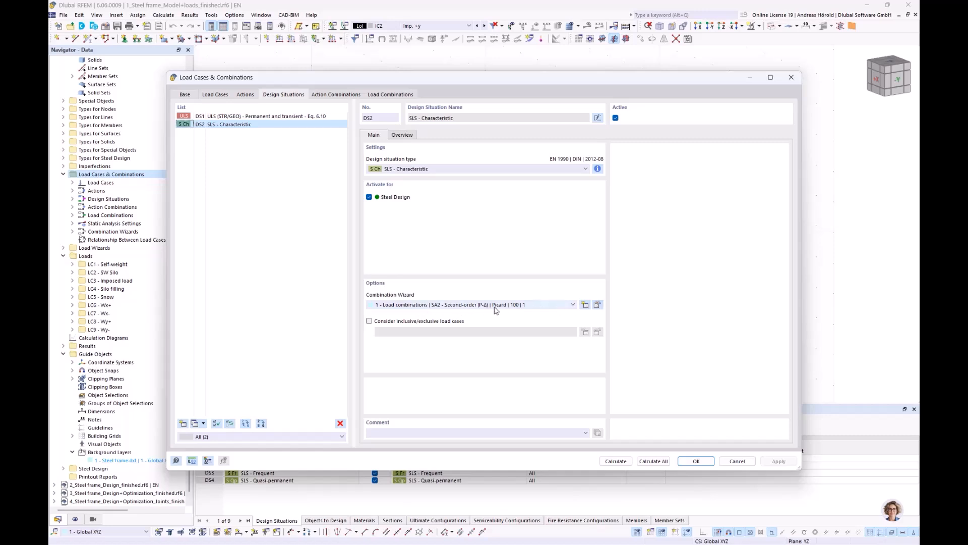
pyautogui.click(598, 305)
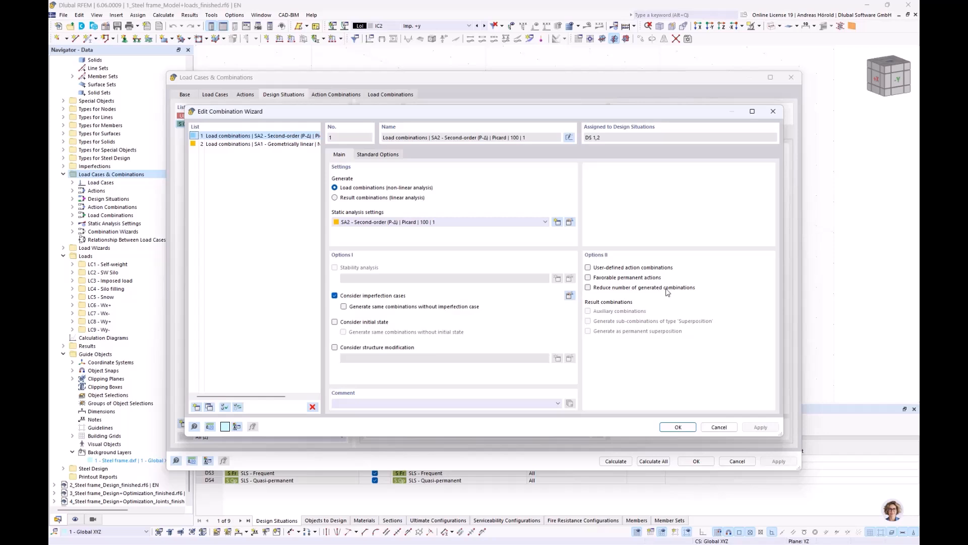
pyautogui.click(380, 155)
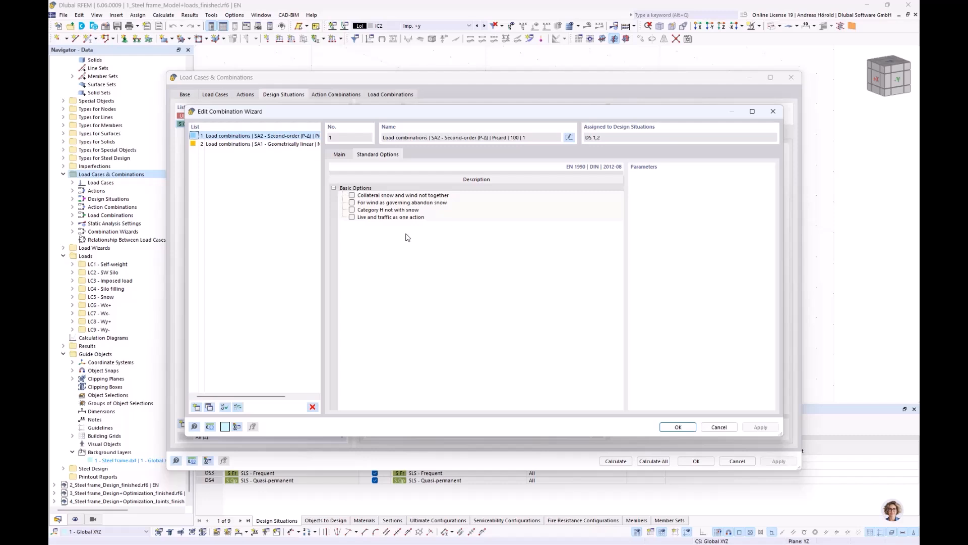
# - Close the wizard editor without changes and assign combination wizard 2 (SA1 - Geometrically linear | Newton-Raphson) to the SLS - Characteristic design situation
pyautogui.click(339, 155)
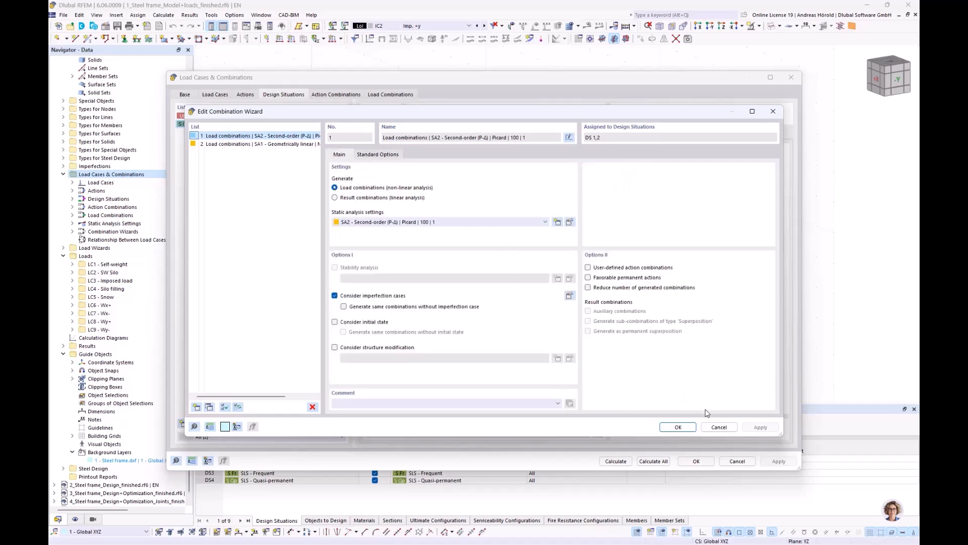
pyautogui.click(715, 428)
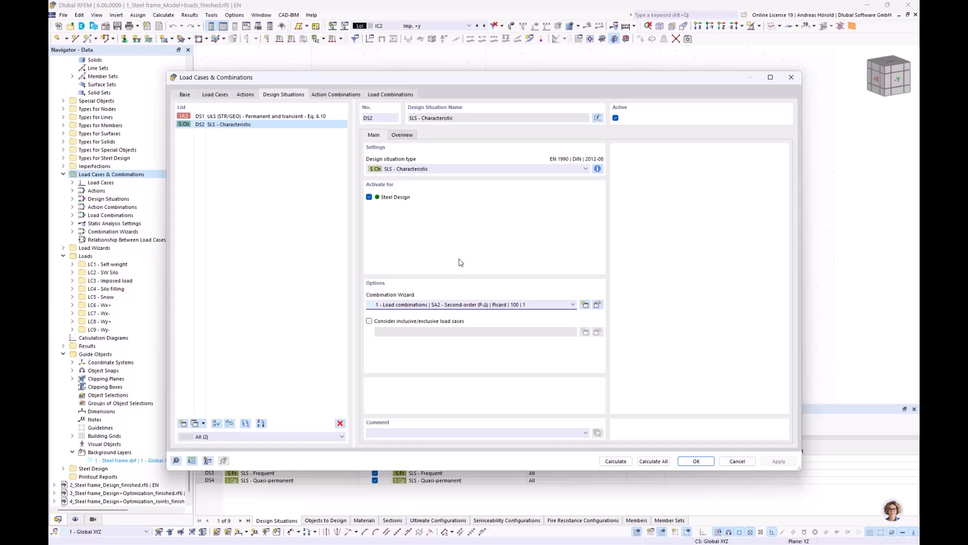
pyautogui.click(559, 306)
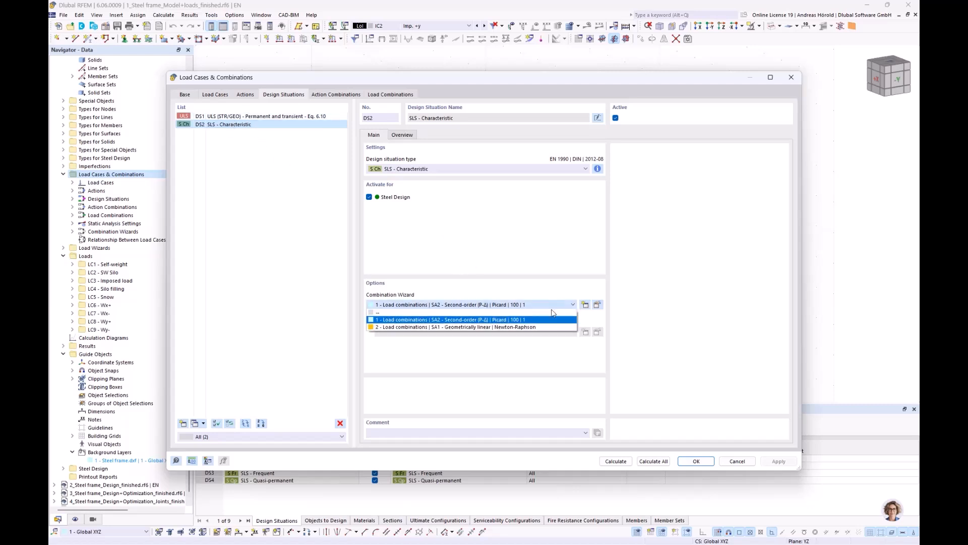
pyautogui.click(529, 327)
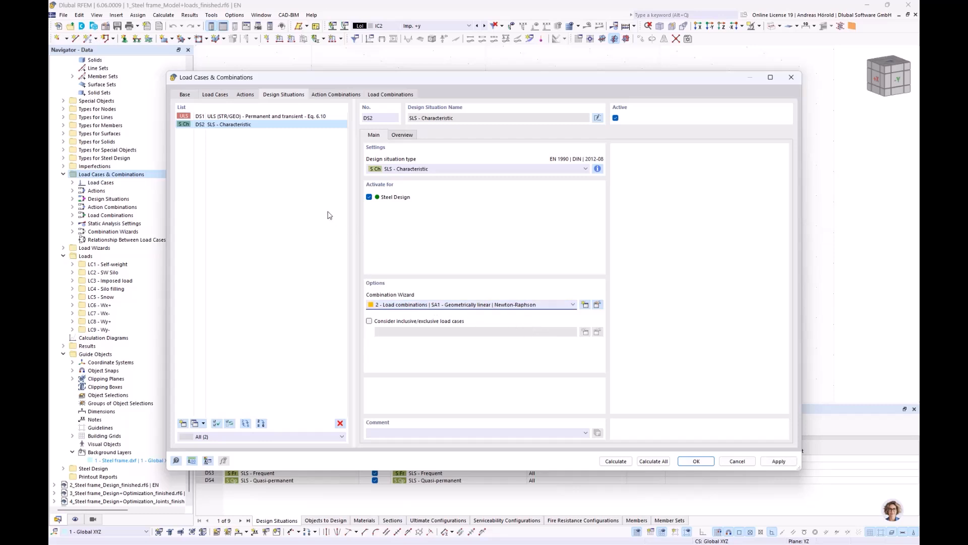
# - Check the ULS design situation's combination wizard, and compare the generated action combinations with the load combinations
pyautogui.click(249, 119)
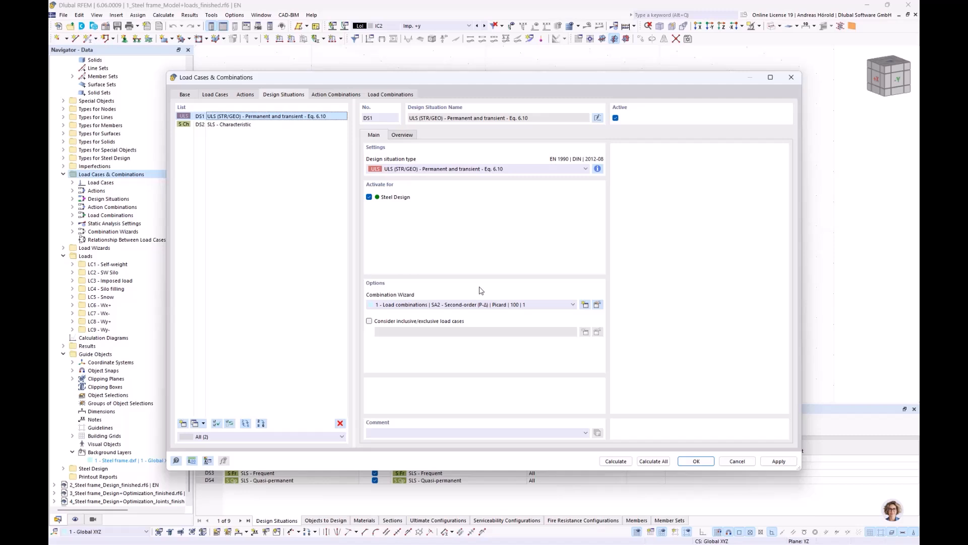
pyautogui.click(330, 94)
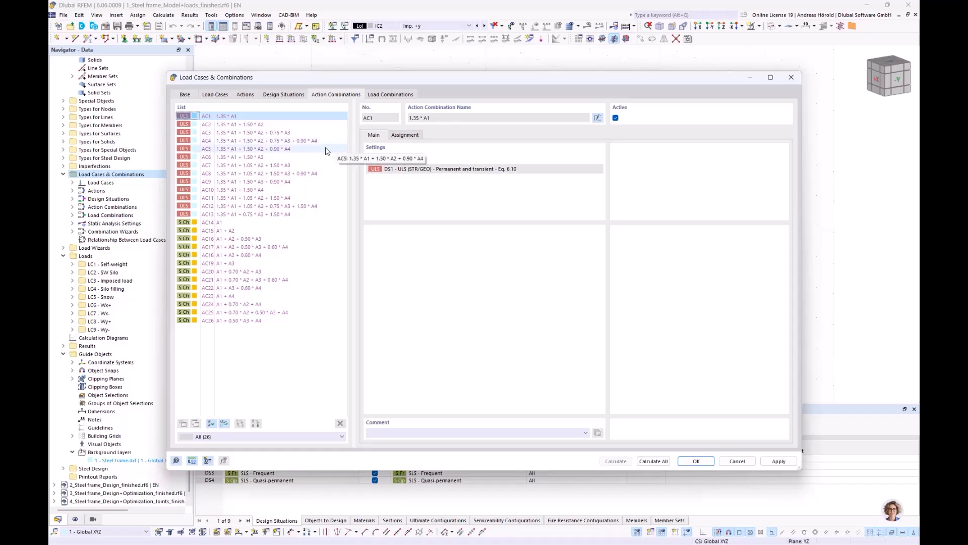
pyautogui.click(245, 143)
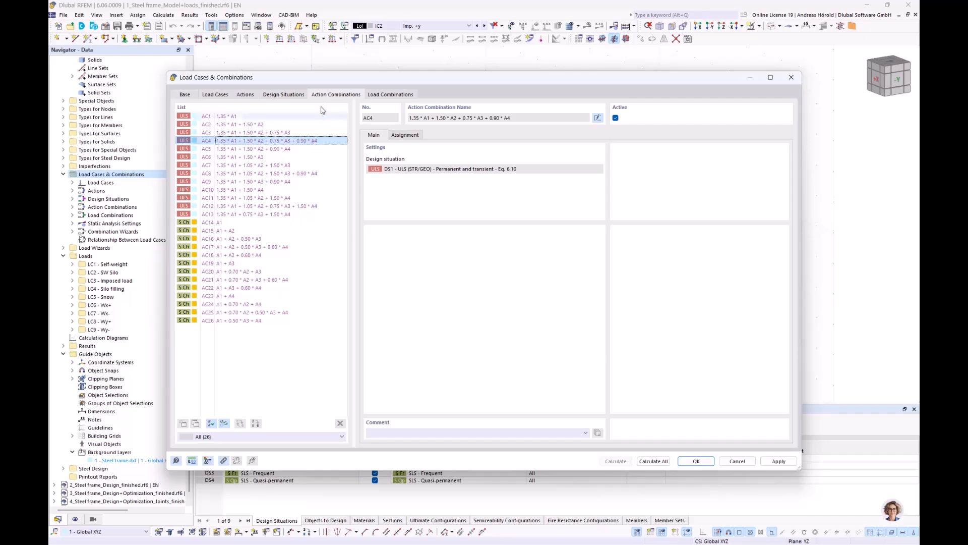
pyautogui.click(397, 95)
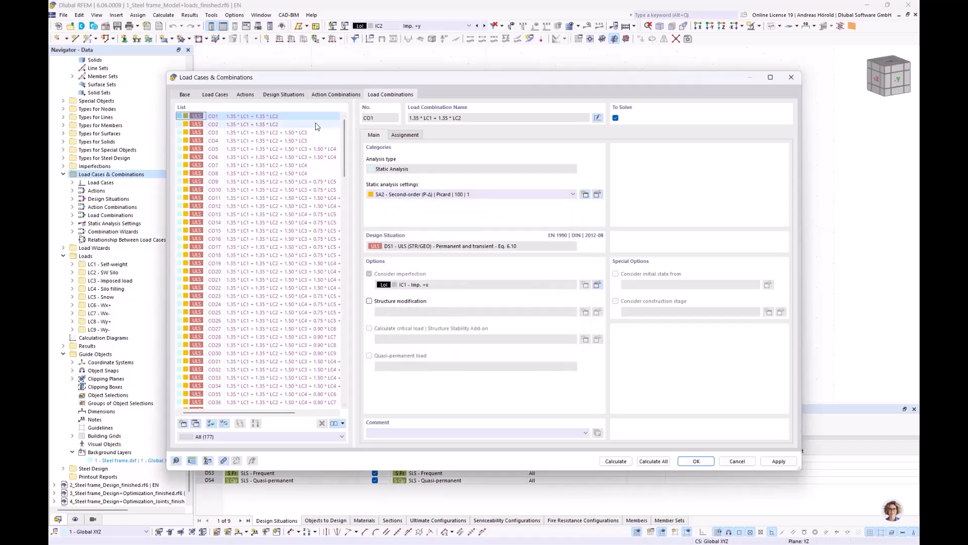
pyautogui.click(335, 95)
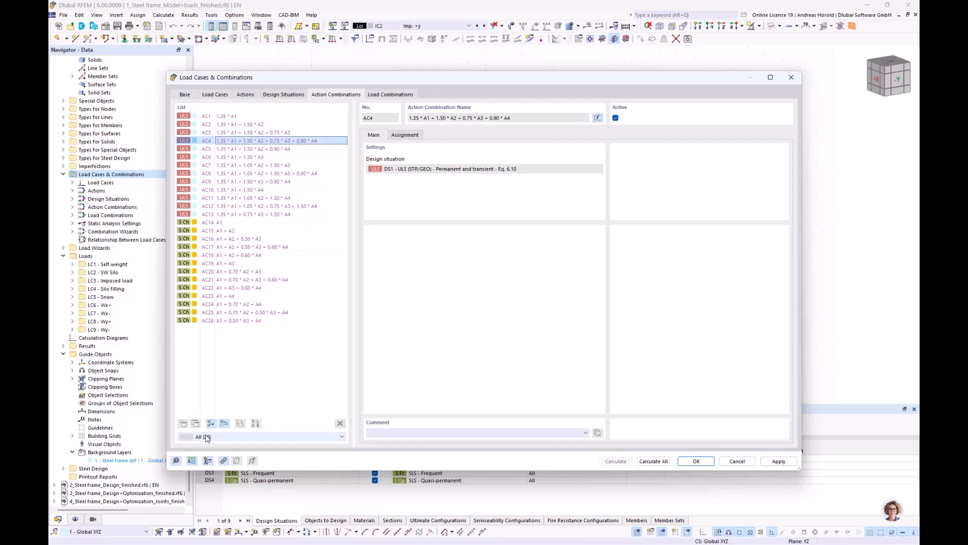
pyautogui.click(381, 95)
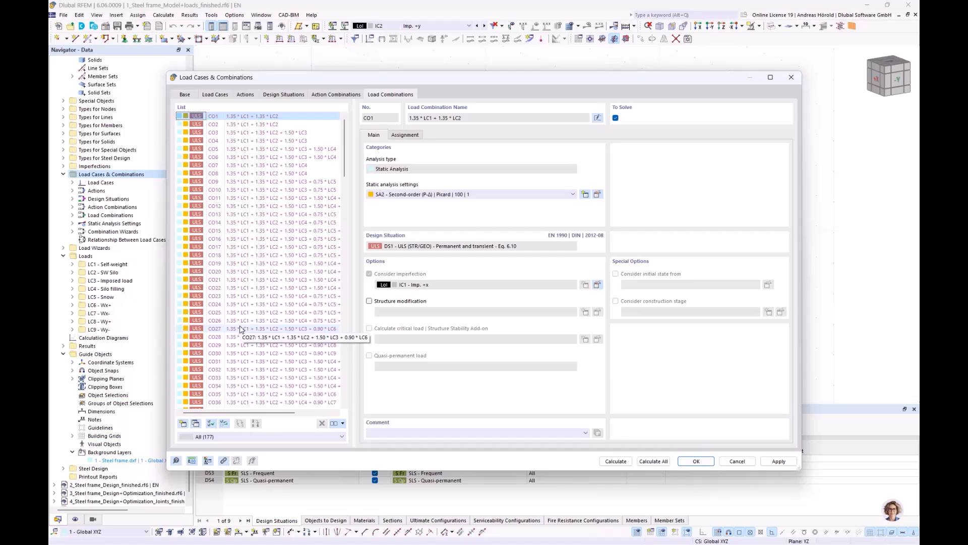
# - Create a new load combination and assign load cases LC1 Self-weight and LC7 Wx- to it
pyautogui.click(183, 424)
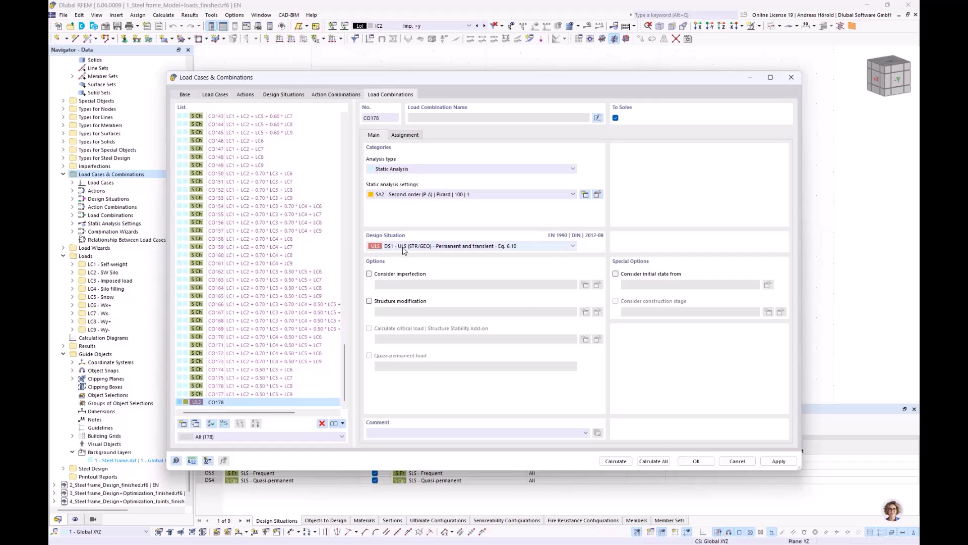
pyautogui.click(406, 135)
pyautogui.doubleClick(424, 157)
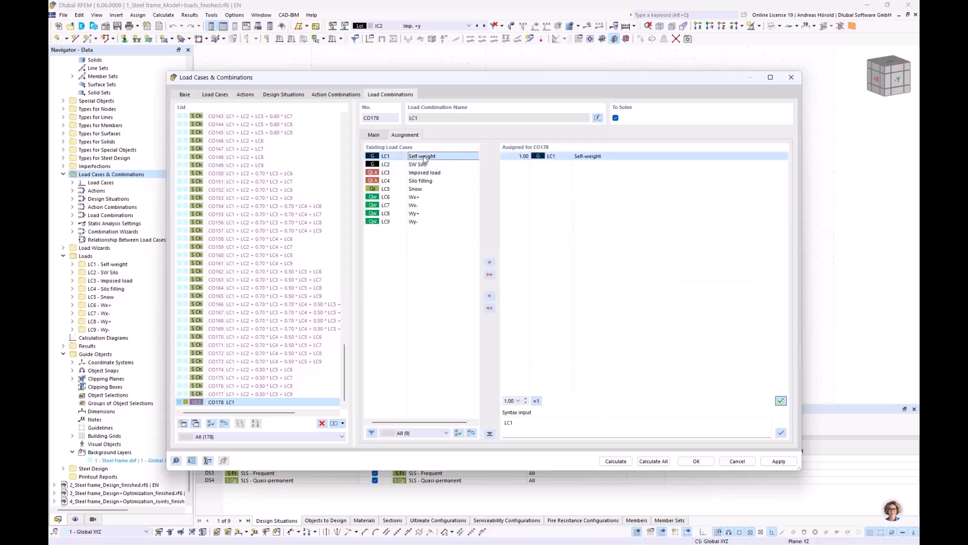
pyautogui.doubleClick(419, 205)
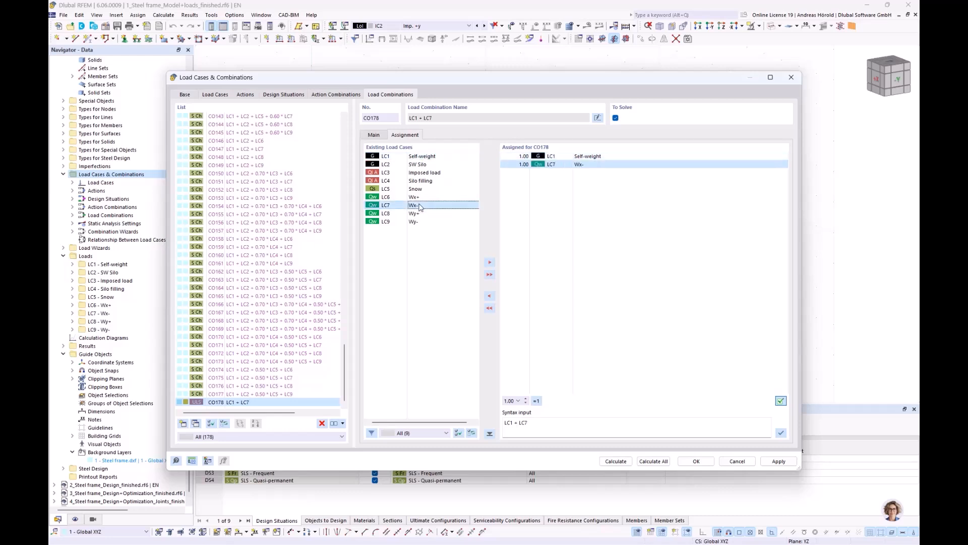
# - Set the new load combination's factors to 0.90 for LC1 and 1.50 for LC7
pyautogui.click(520, 156)
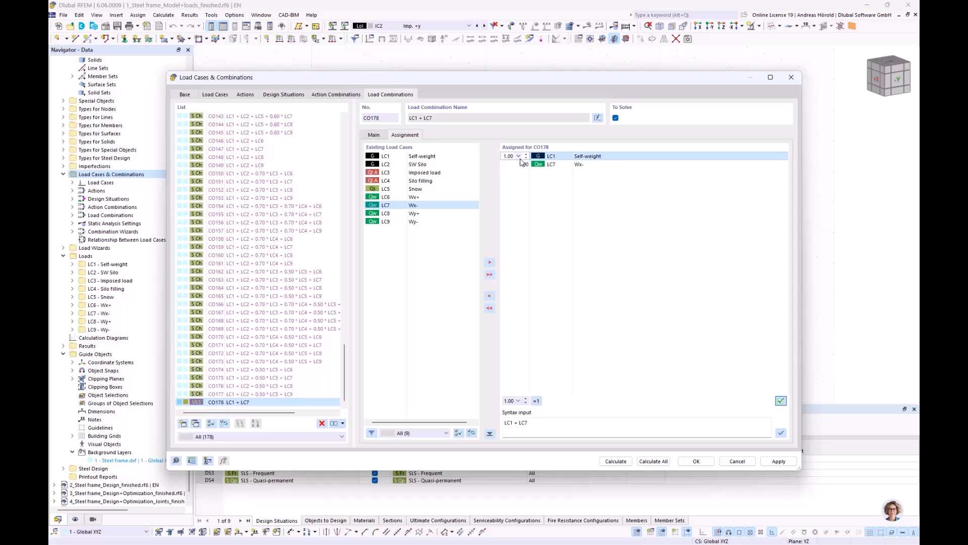
pyautogui.press('BackSpace')
pyautogui.click(521, 165)
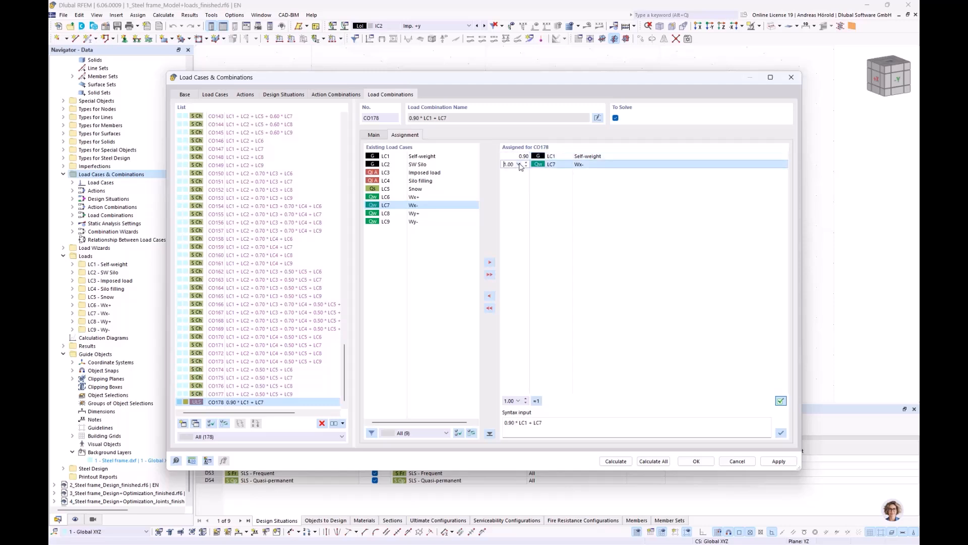
pyautogui.click(519, 164)
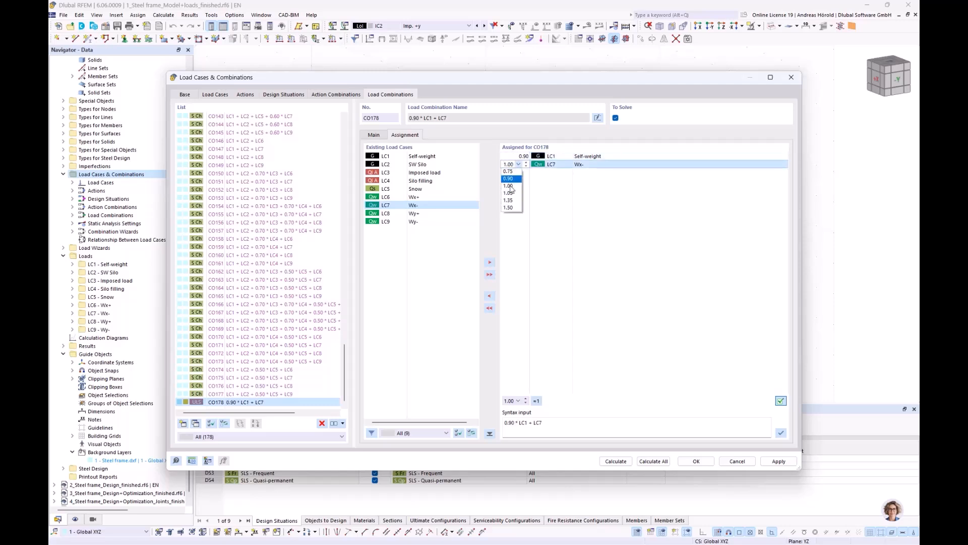
pyautogui.click(509, 207)
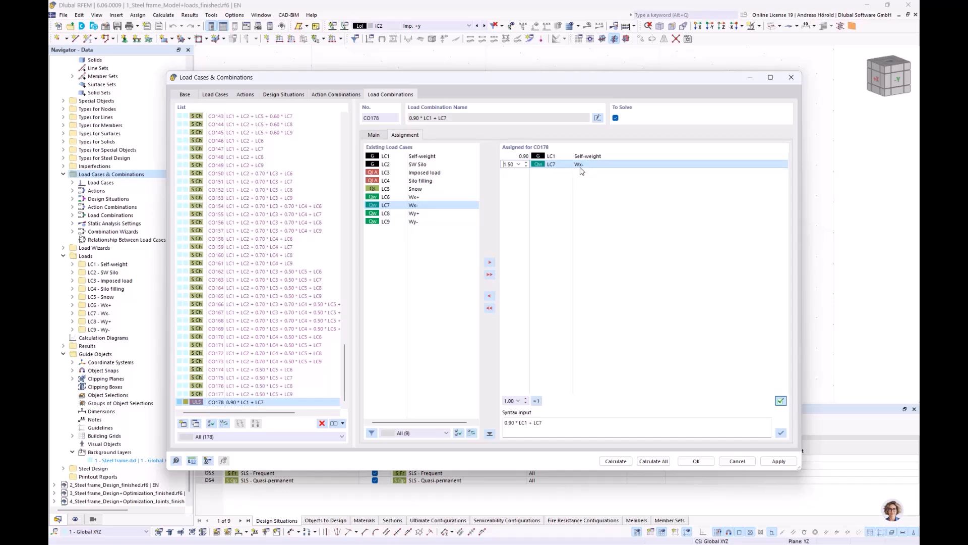
# - Copy the 0.90 * LC1 + 1.50 * LC7 combination and replace LC7 with LC9 Wy- in the copy
pyautogui.click(197, 424)
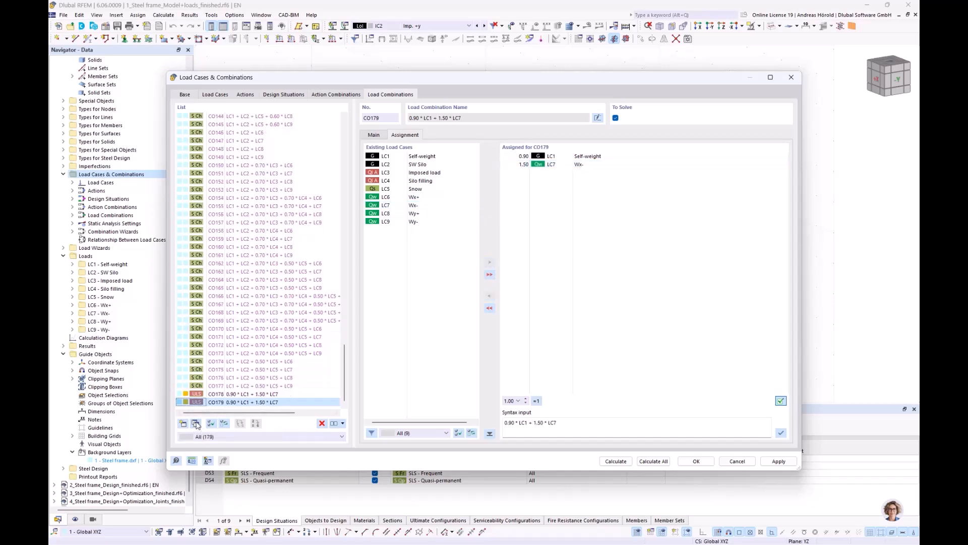
pyautogui.doubleClick(556, 167)
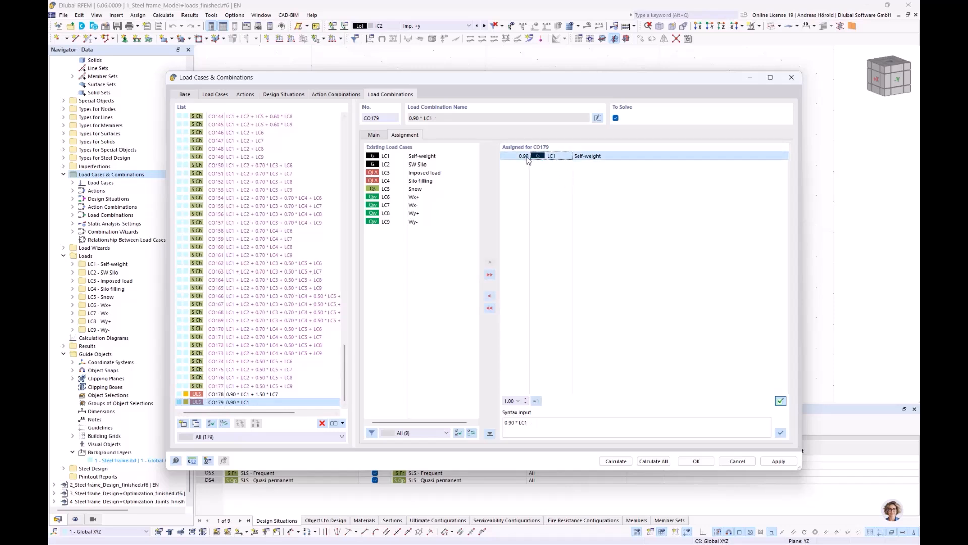
pyautogui.click(412, 224)
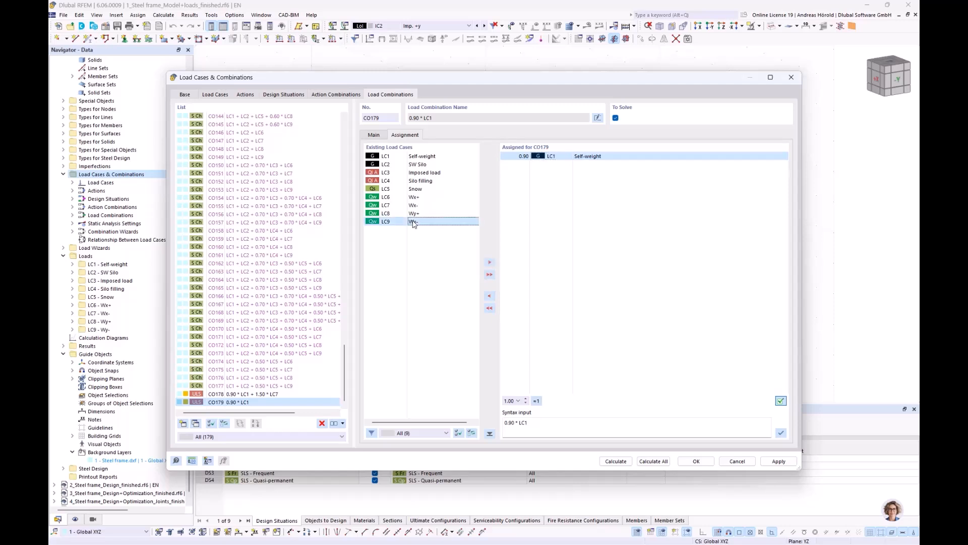
pyautogui.click(491, 262)
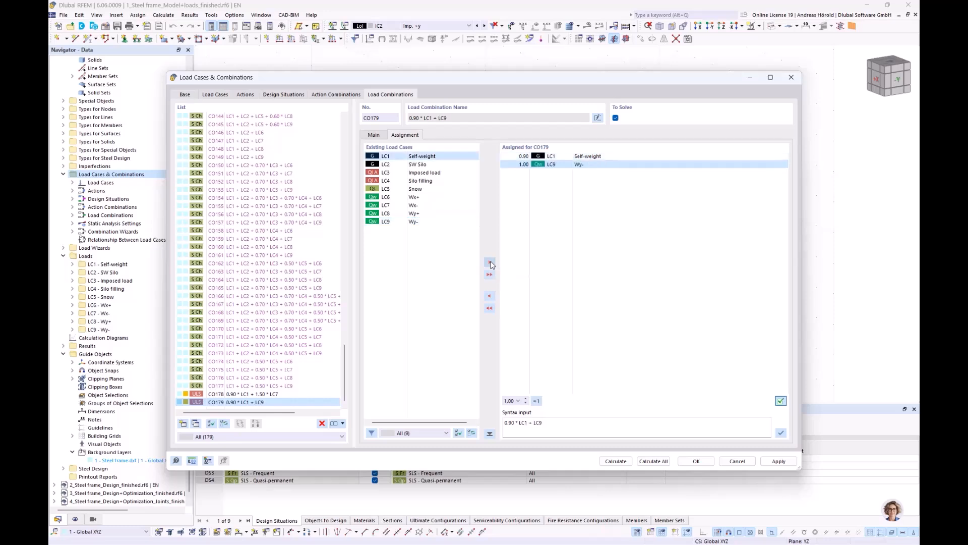
# - Set the LC9 factor to 1.50, accept the load cases and combinations, and hide the loads in the model view
pyautogui.click(524, 164)
pyautogui.click(519, 165)
pyautogui.click(509, 208)
pyautogui.click(517, 188)
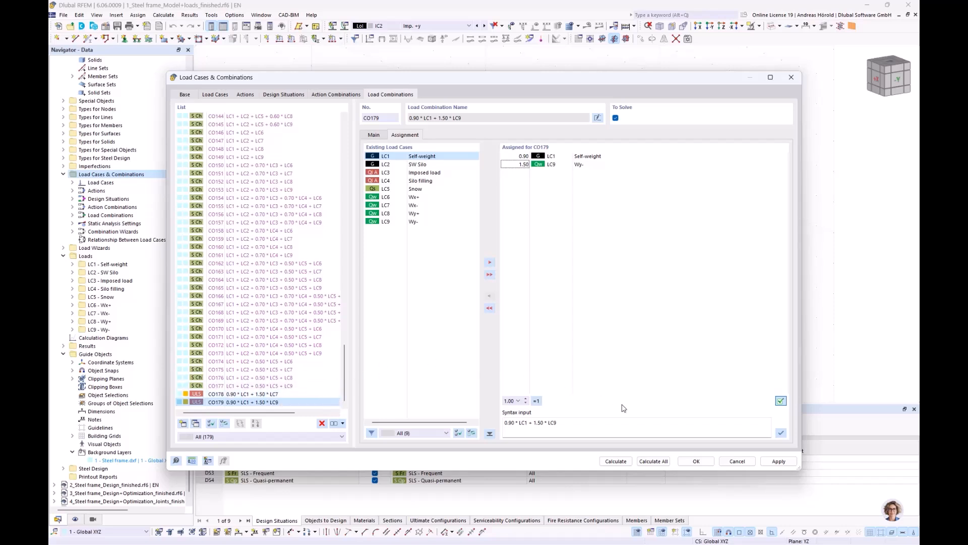
pyautogui.click(696, 461)
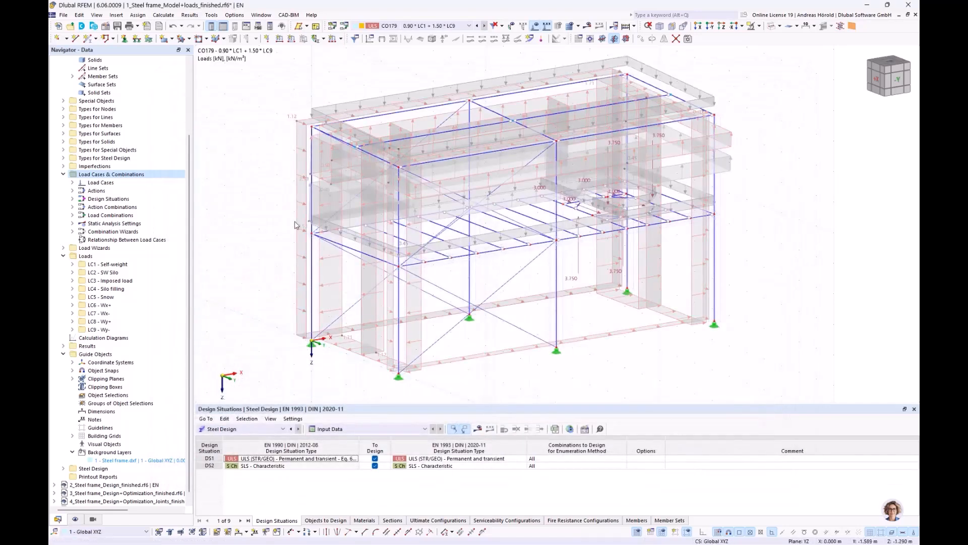
pyautogui.click(535, 27)
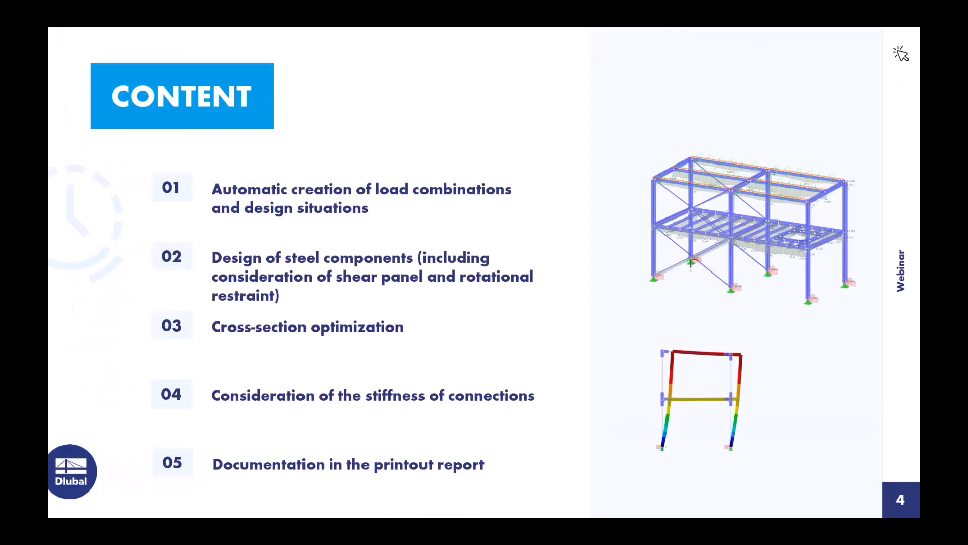
pyautogui.click(815, 361)
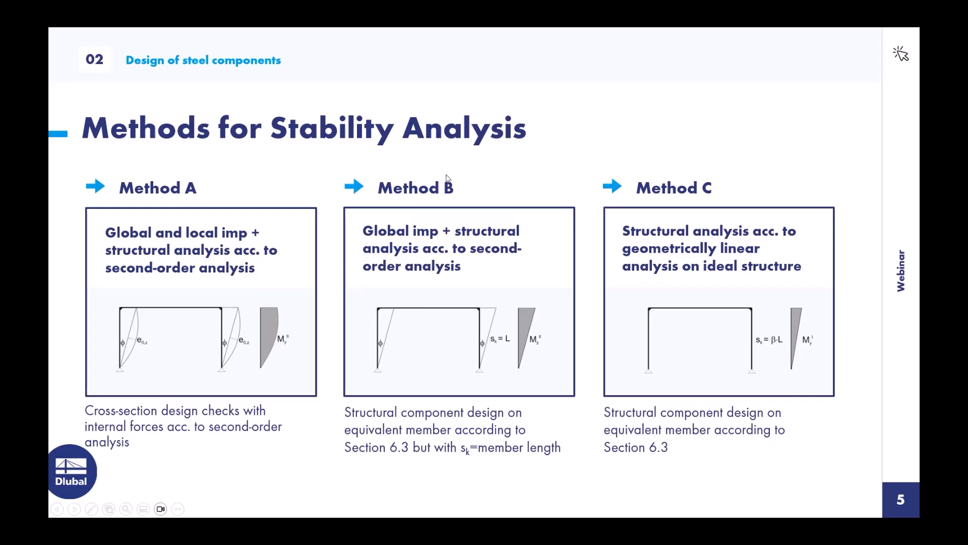
pyautogui.click(677, 140)
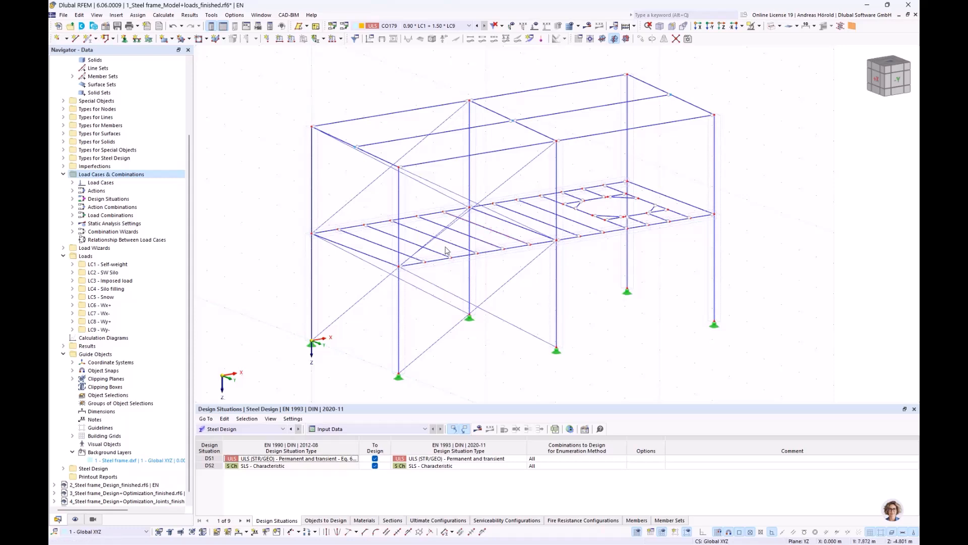
# - Open the column member sets 1-6 for editing together and activate their design properties
pyautogui.click(367, 258)
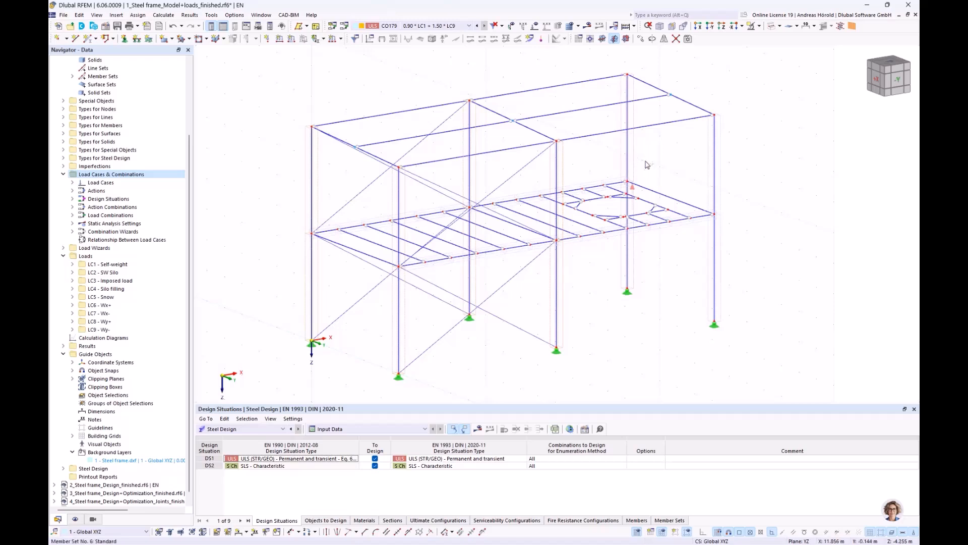
pyautogui.doubleClick(709, 177)
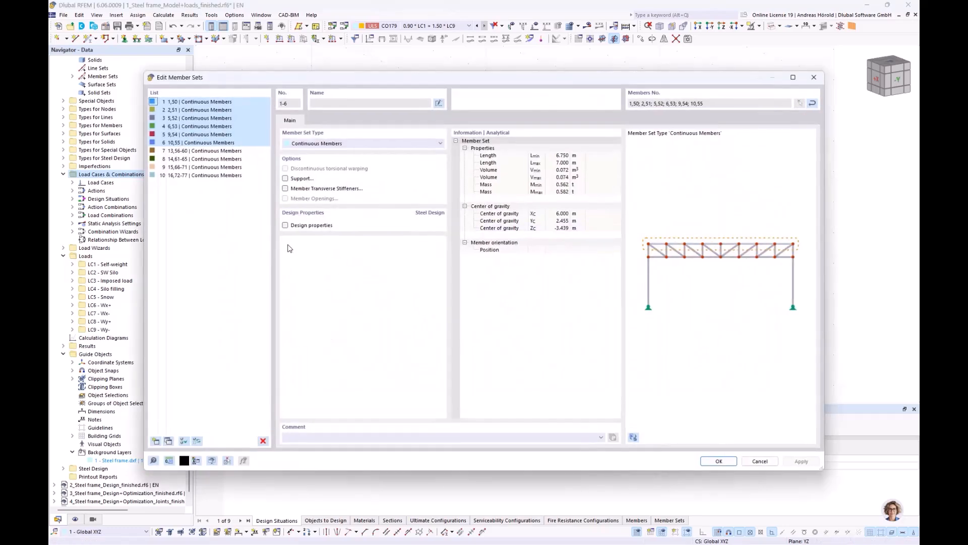
pyautogui.click(285, 225)
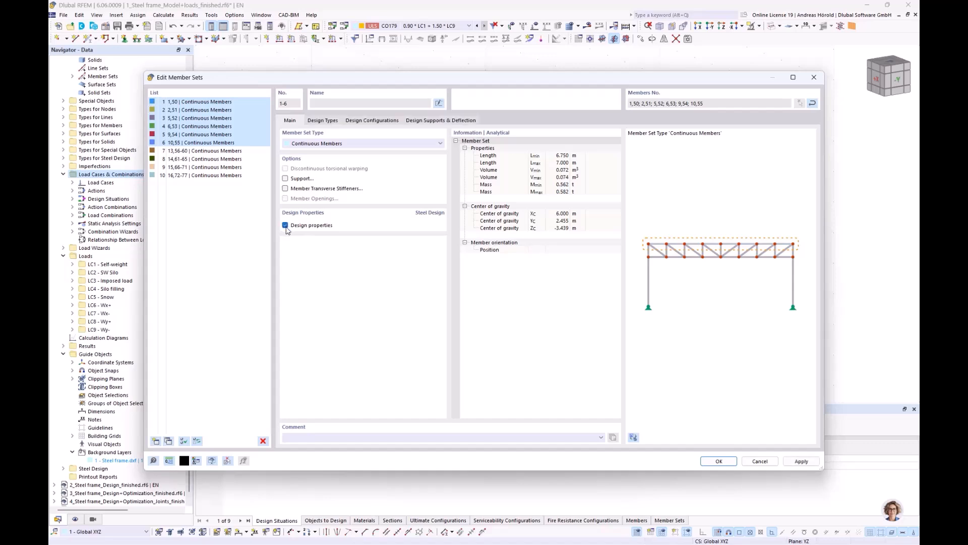
# - Create a new effective lengths design type for member sets 1-6
pyautogui.click(323, 121)
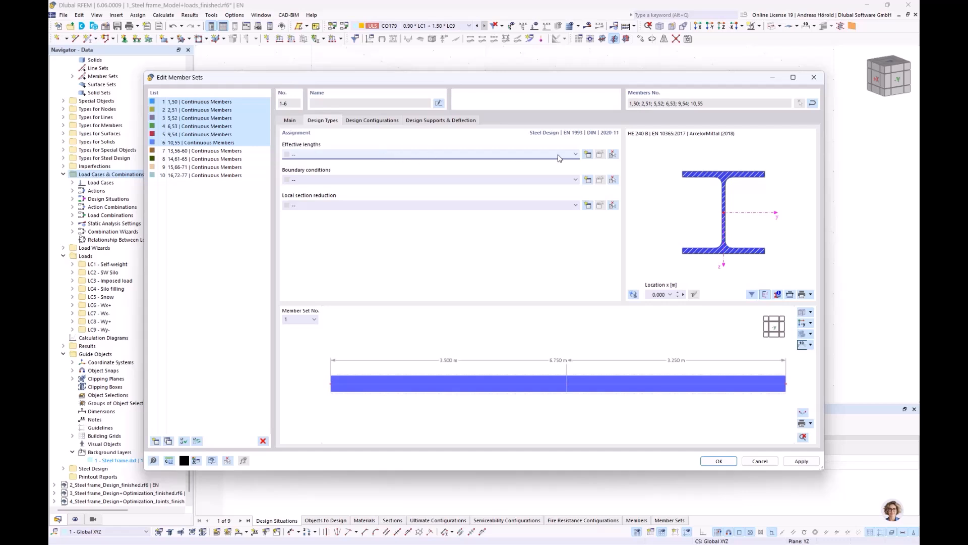
pyautogui.click(575, 155)
pyautogui.click(574, 157)
pyautogui.click(588, 156)
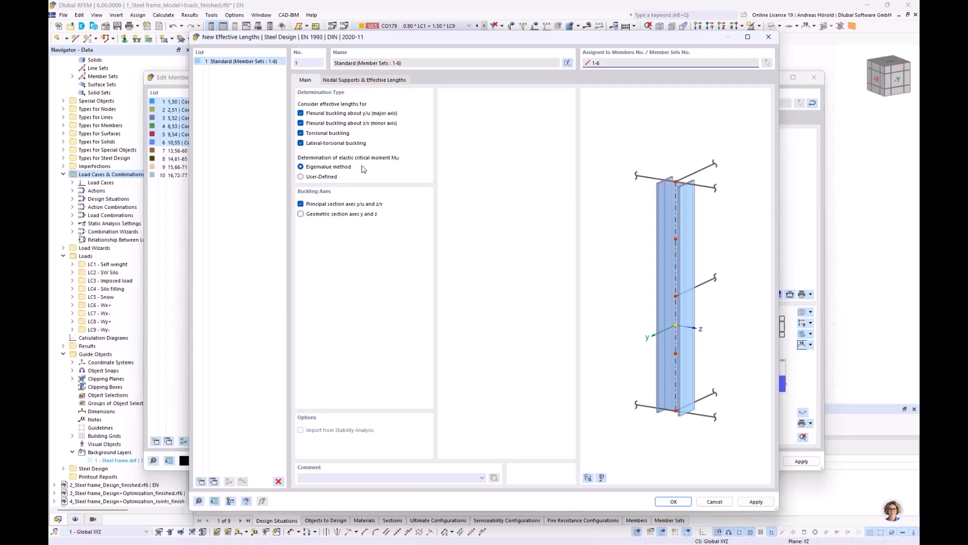
# - Enable intermediate nodes in the nodal supports of the effective lengths and import them from a column member set picked in the model
pyautogui.click(358, 80)
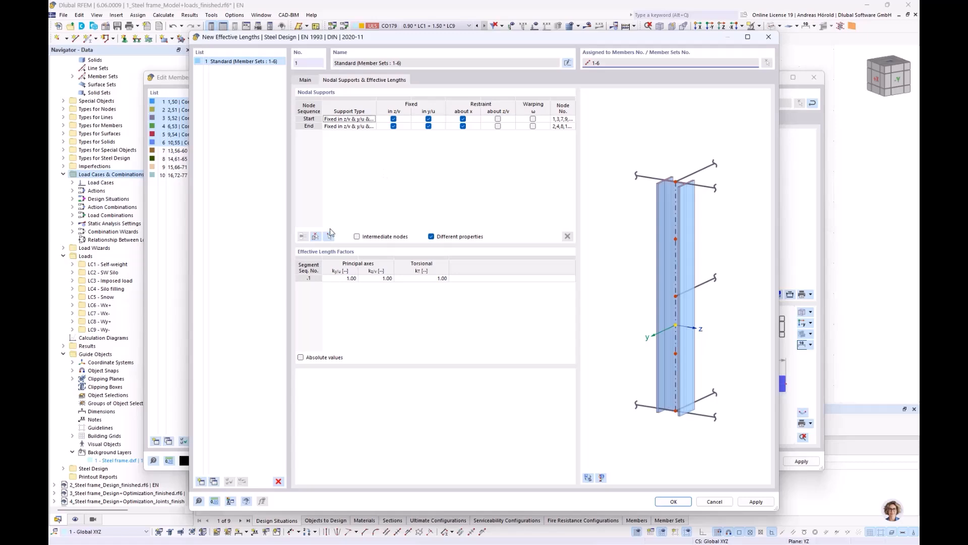
pyautogui.click(357, 237)
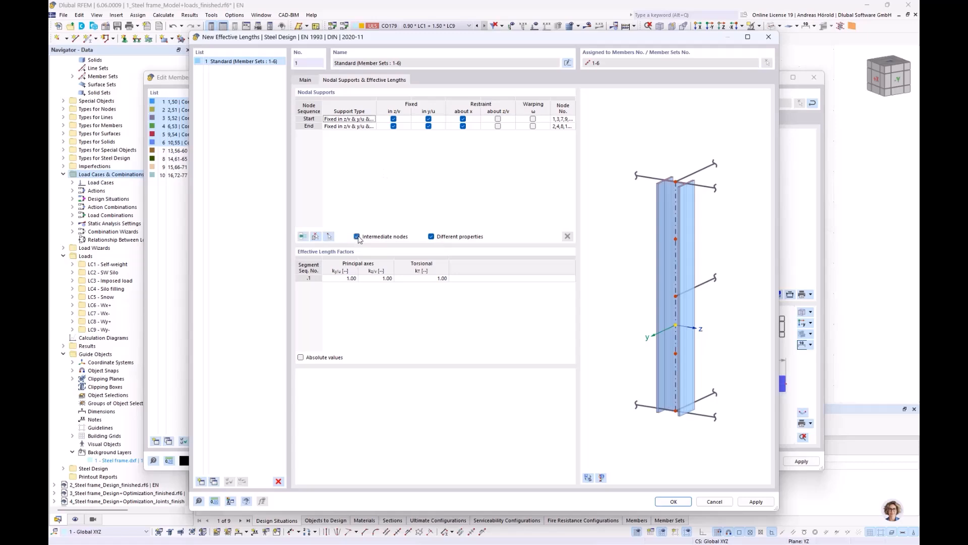
pyautogui.click(315, 236)
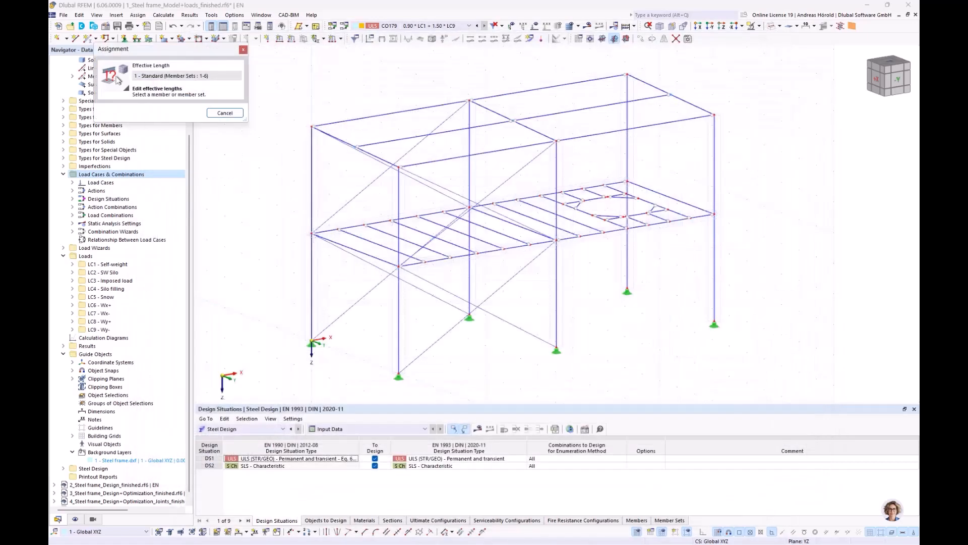
pyautogui.click(406, 296)
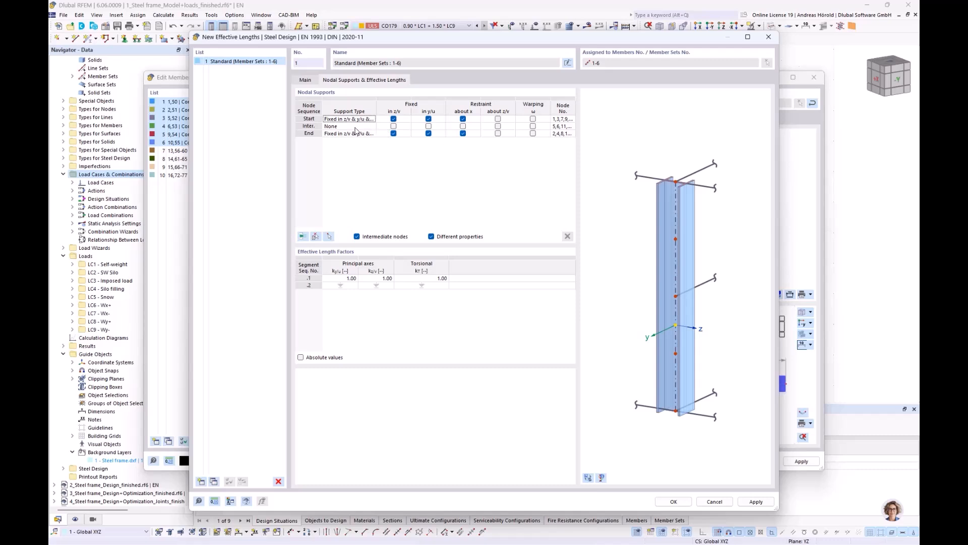
# - Fix the intermediate nodes in z/v and y/u, restrain them about x, and accept the effective lengths for member sets 1-6
pyautogui.click(394, 126)
pyautogui.click(428, 126)
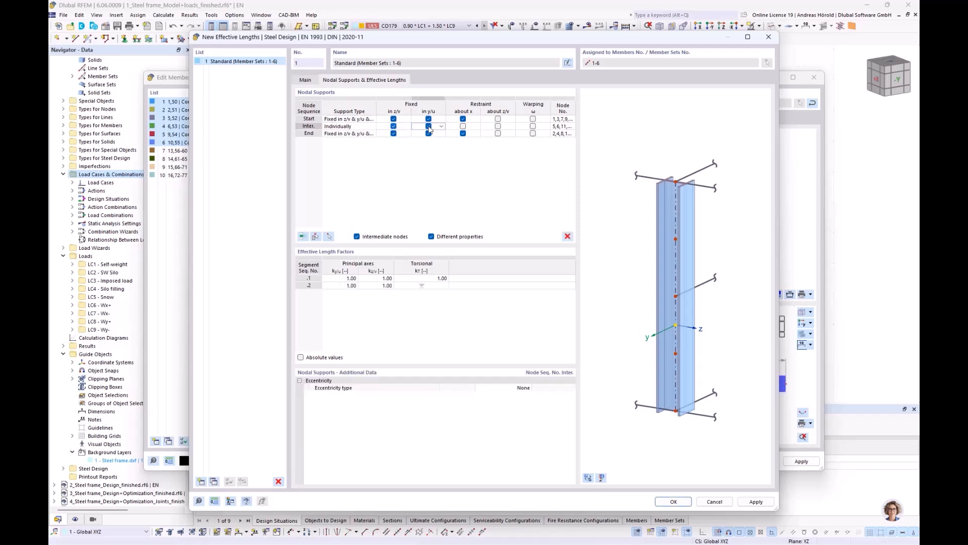
pyautogui.click(463, 126)
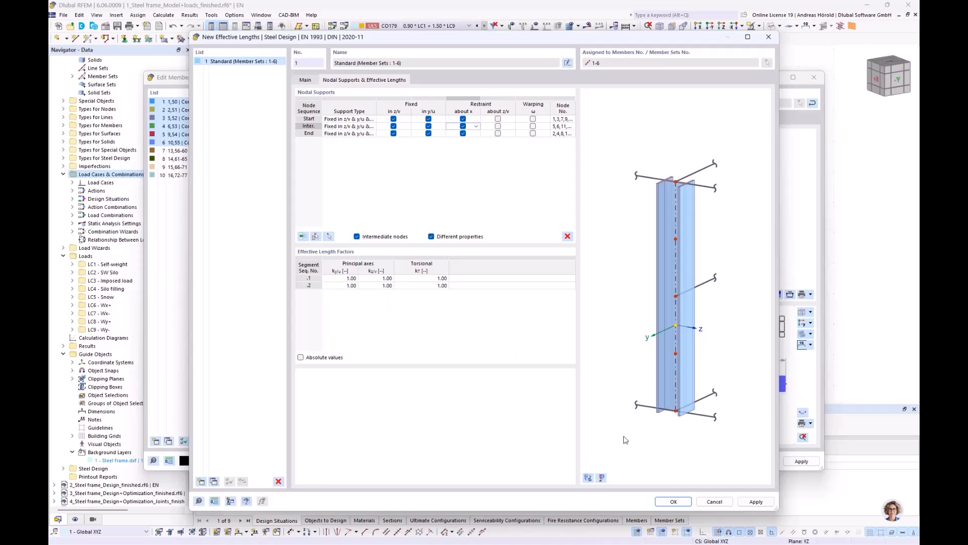
pyautogui.click(674, 501)
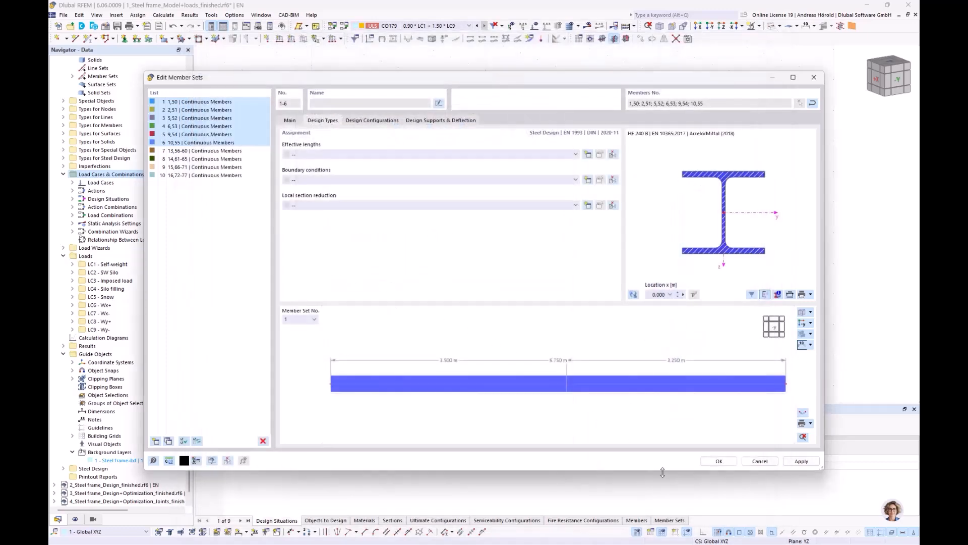
pyautogui.keyDown('ctrl'); pyautogui.moveTo(524, 357); pyautogui.dragTo(524, 406, button='middle'); pyautogui.keyUp('ctrl')
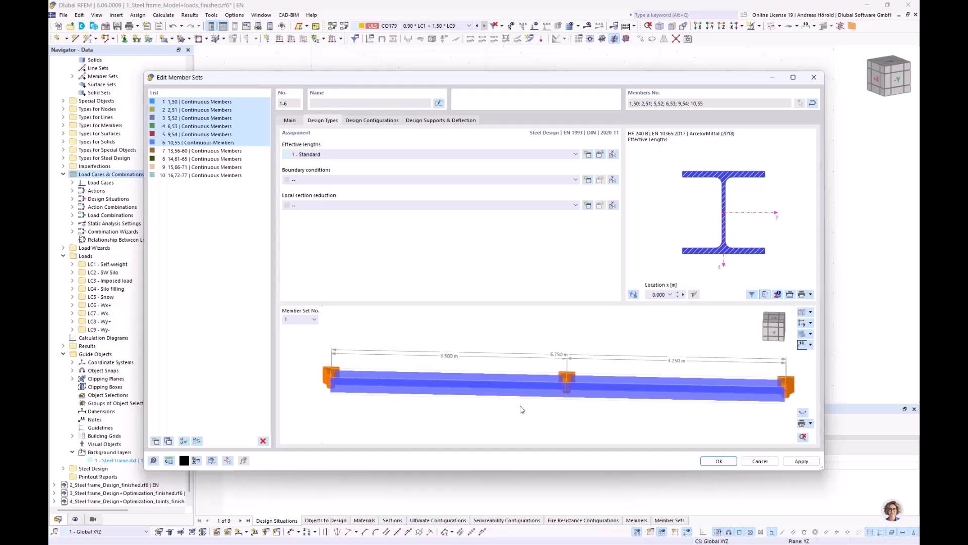
pyautogui.click(718, 461)
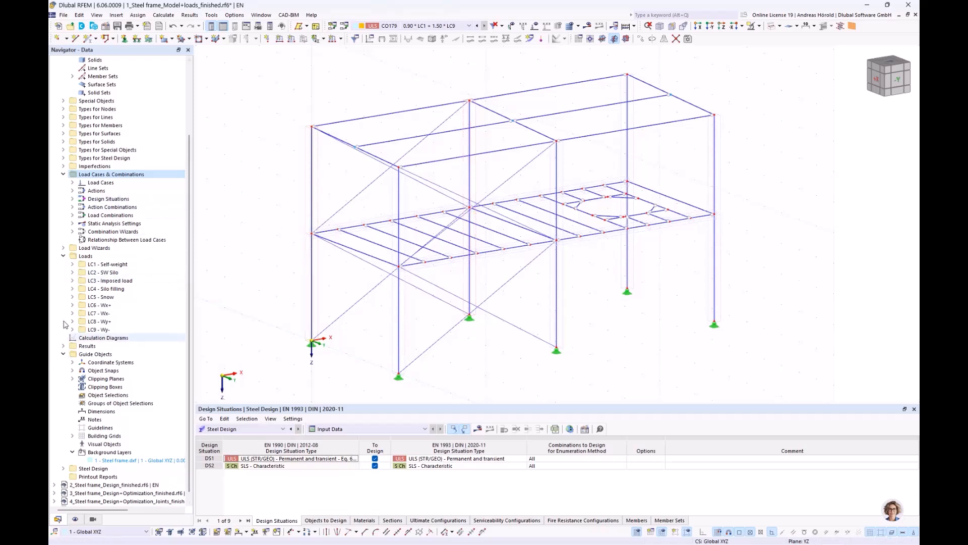
# - List the model's individual member sets in the navigator
pyautogui.scroll(4, 85, 275)
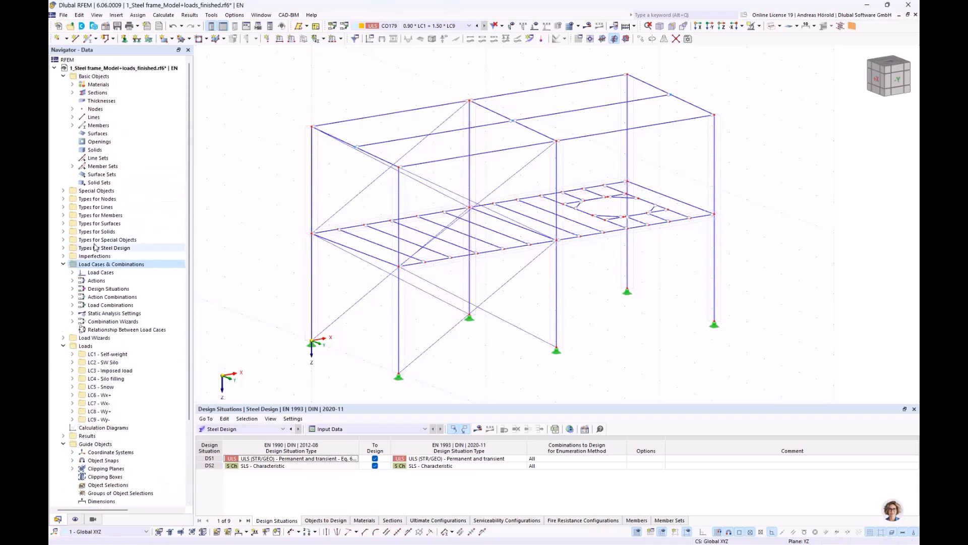
pyautogui.click(72, 166)
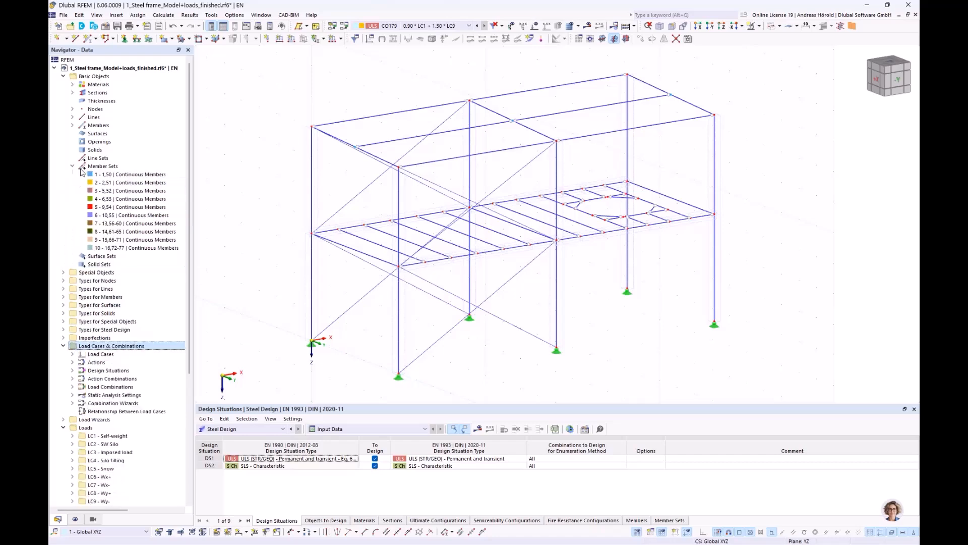
pyautogui.click(126, 174)
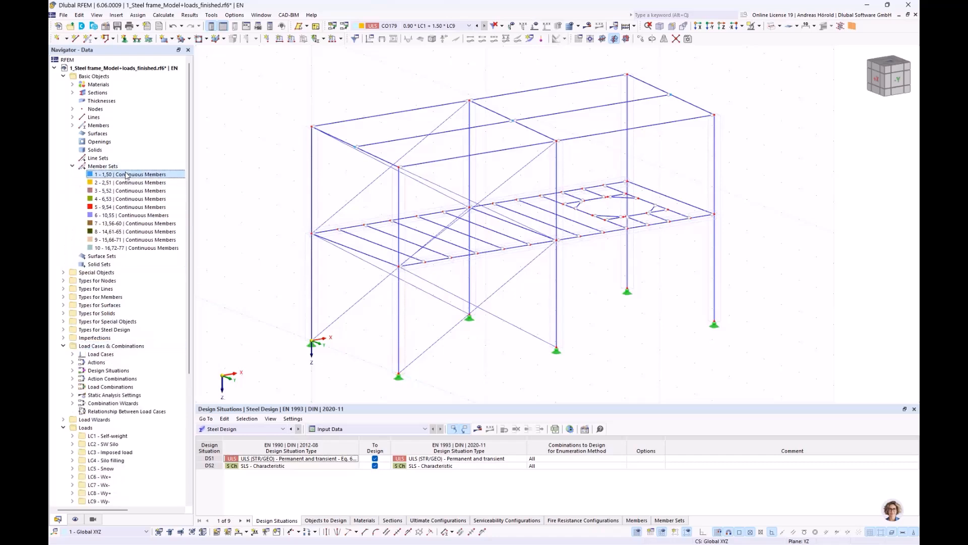
pyautogui.keyDown('shift'); pyautogui.click(141, 215); pyautogui.keyUp('shift')
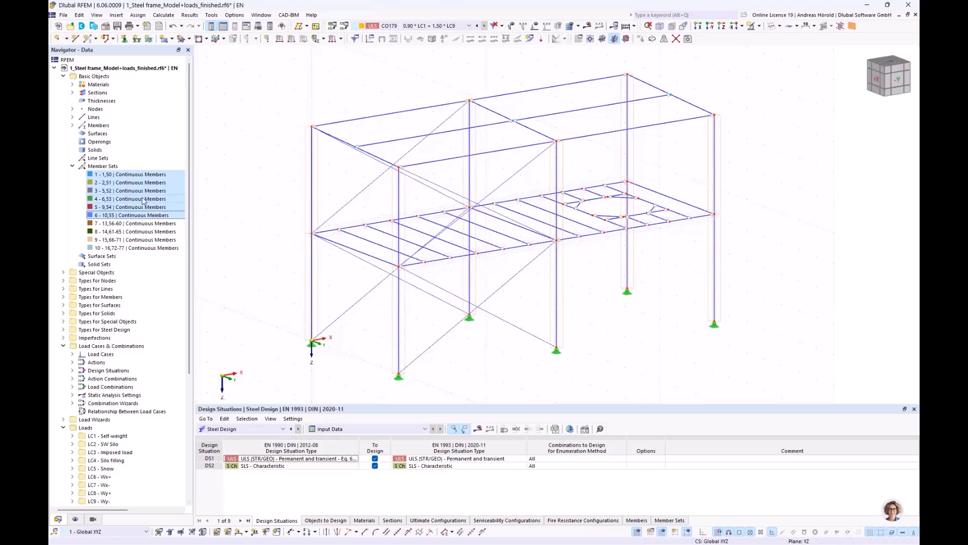
pyautogui.doubleClick(145, 192)
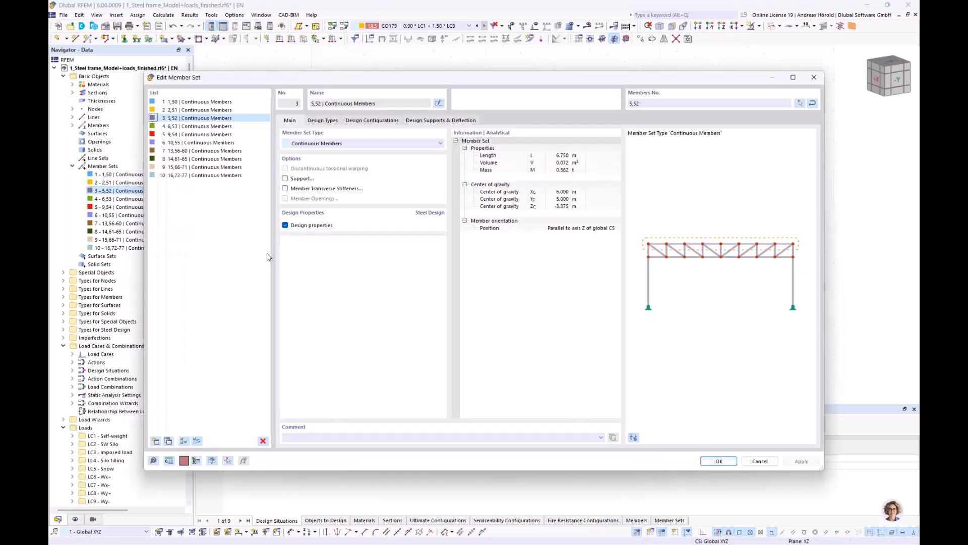
pyautogui.click(759, 460)
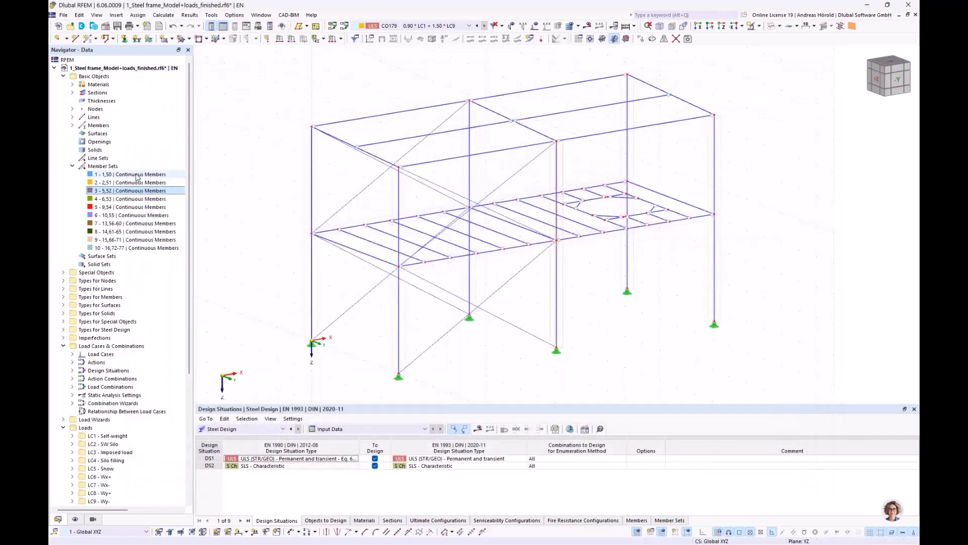
# - Open member sets 1-6 together for editing
pyautogui.keyDown('shift'); pyautogui.click(134, 217); pyautogui.keyUp('shift')
pyautogui.rightClick(136, 217)
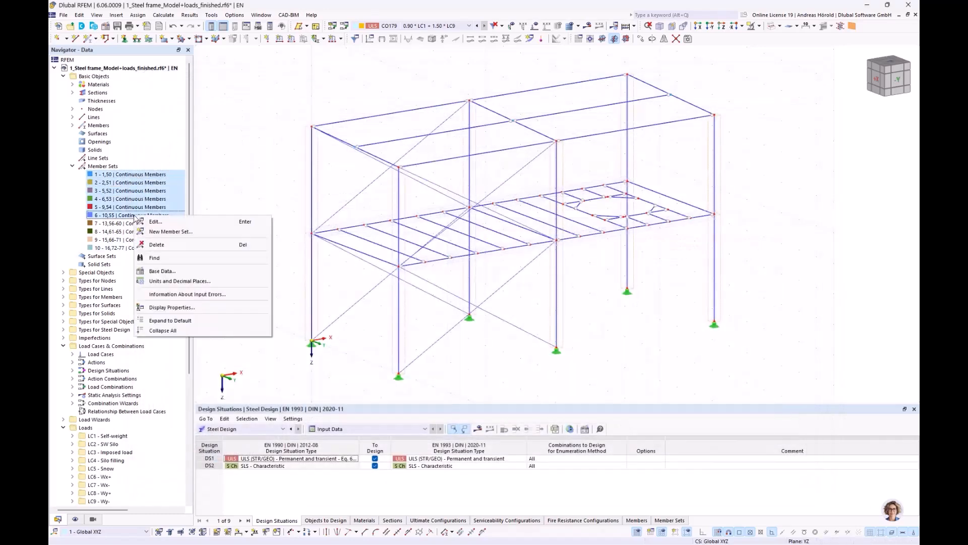
pyautogui.click(157, 223)
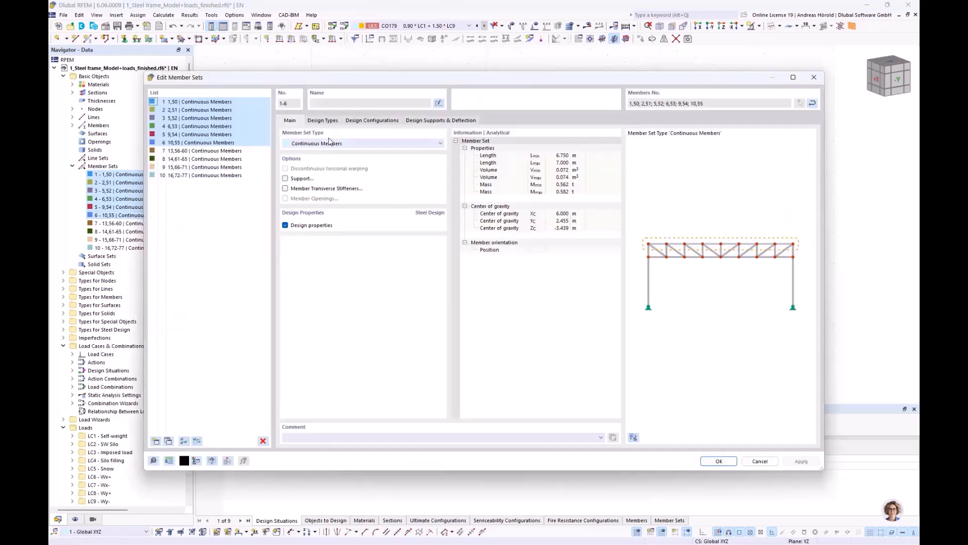
# - Review the default ultimate configuration's main, stability and standard parameters, and the default serviceability configuration's deflection limits
pyautogui.click(365, 123)
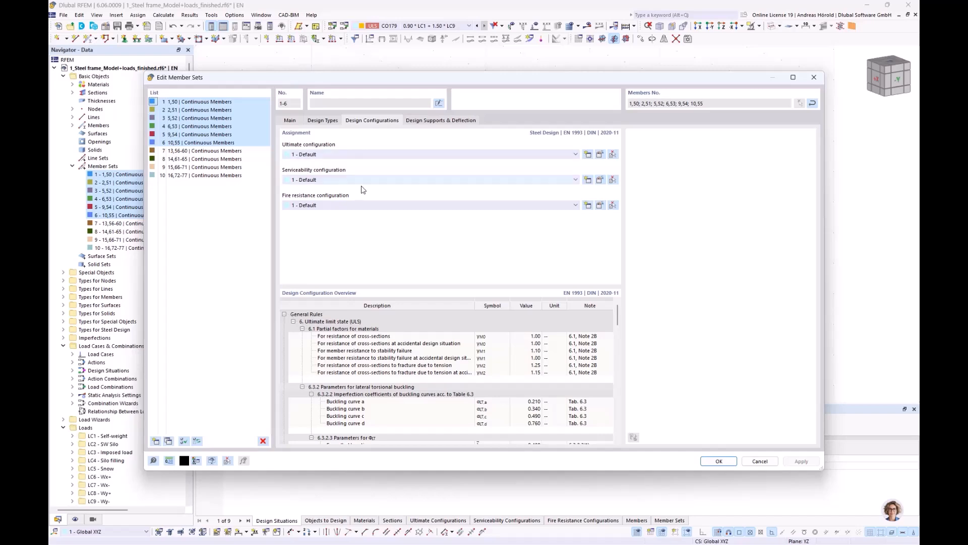
pyautogui.click(600, 155)
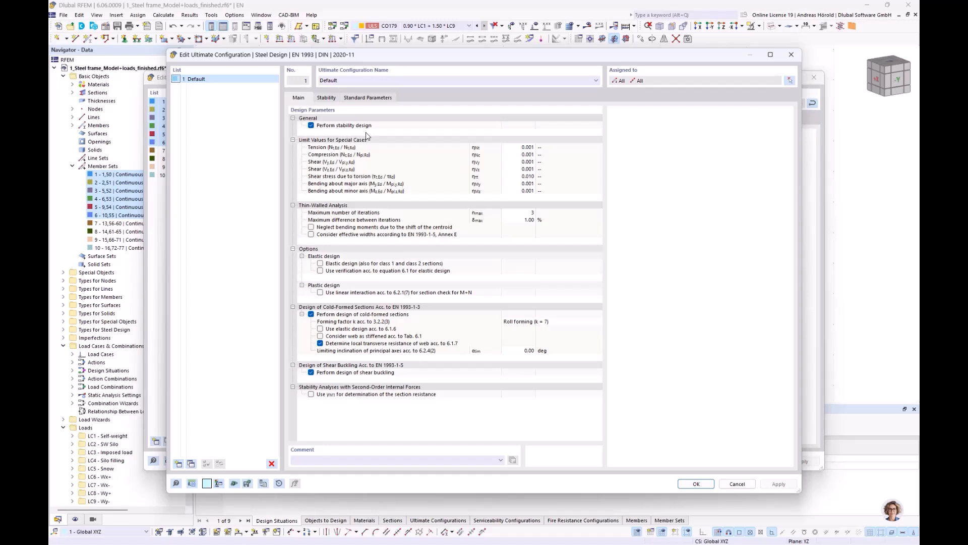
pyautogui.click(327, 98)
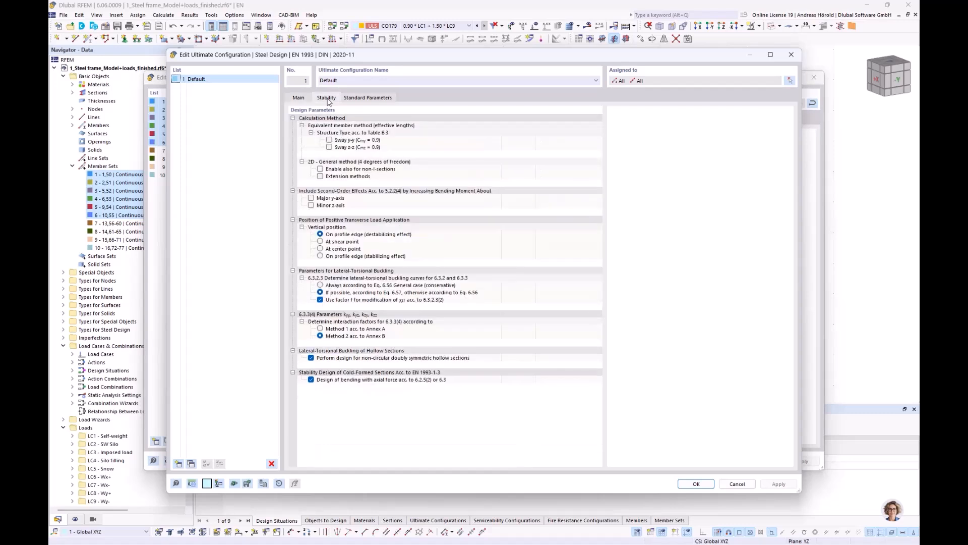
pyautogui.click(365, 99)
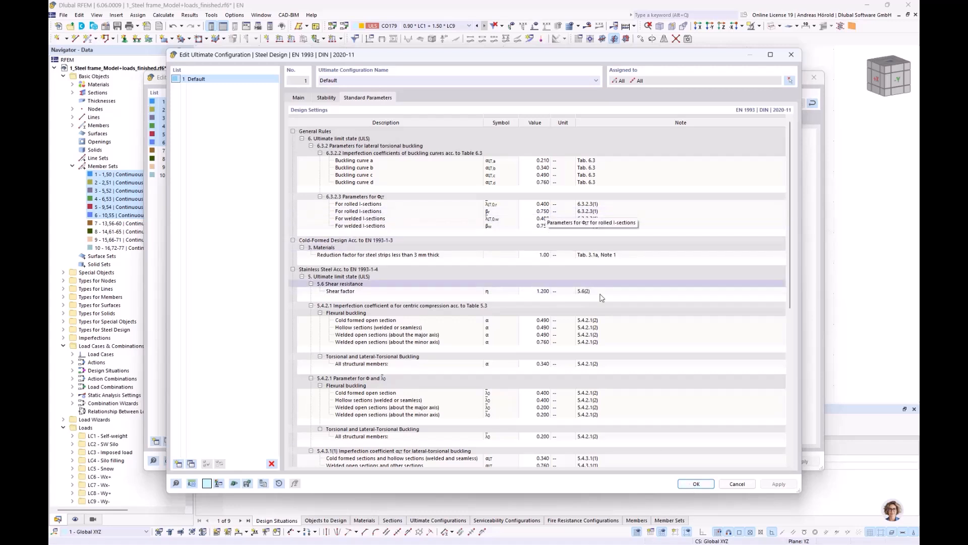
pyautogui.click(689, 484)
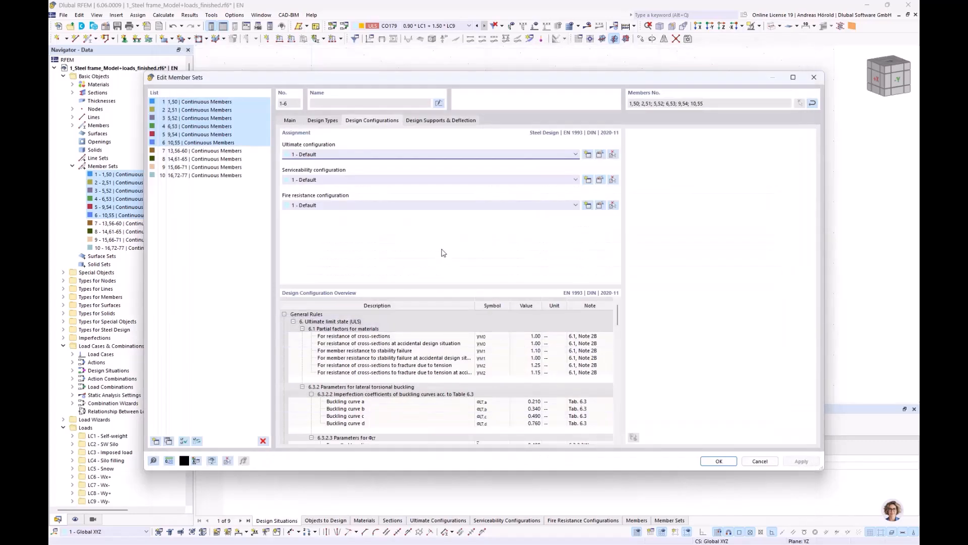
pyautogui.click(596, 177)
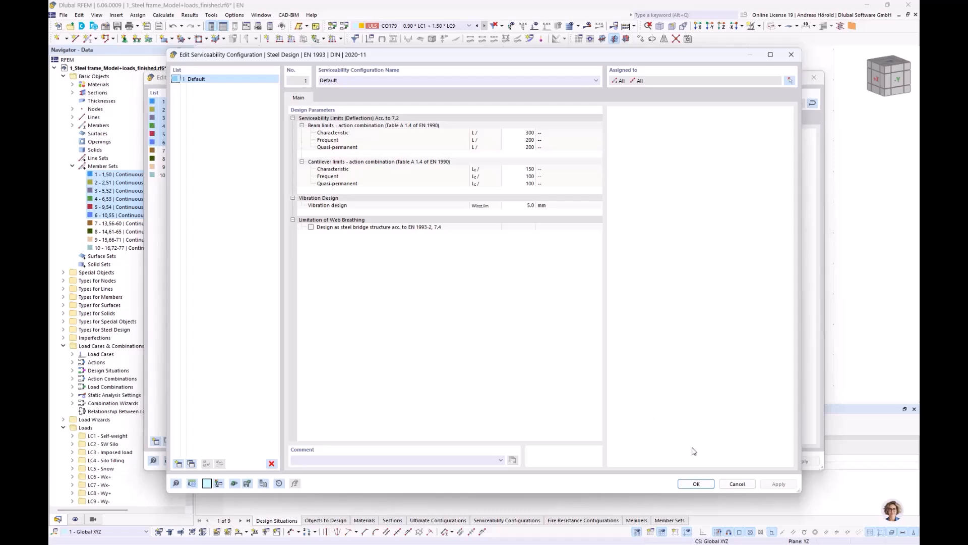
pyautogui.click(736, 484)
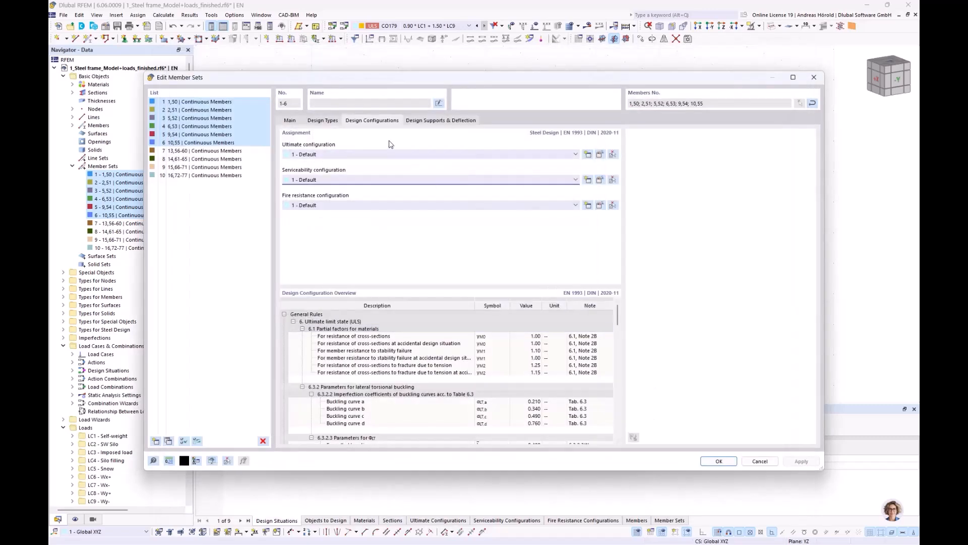
# - Create a default Steel design support at the start of member sets 1-6, check the deflection segment type, and accept the member sets
pyautogui.click(426, 121)
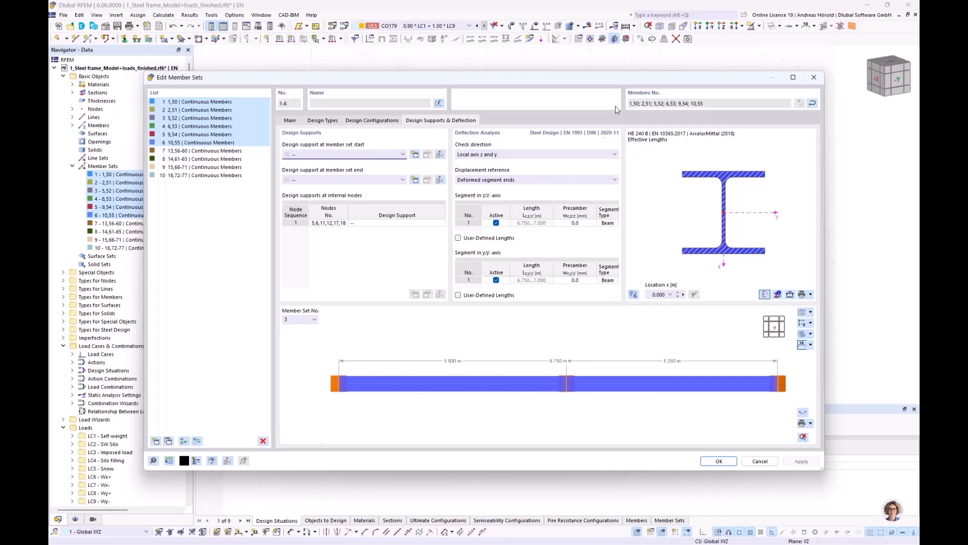
pyautogui.moveTo(641, 81); pyautogui.dragTo(452, 241)
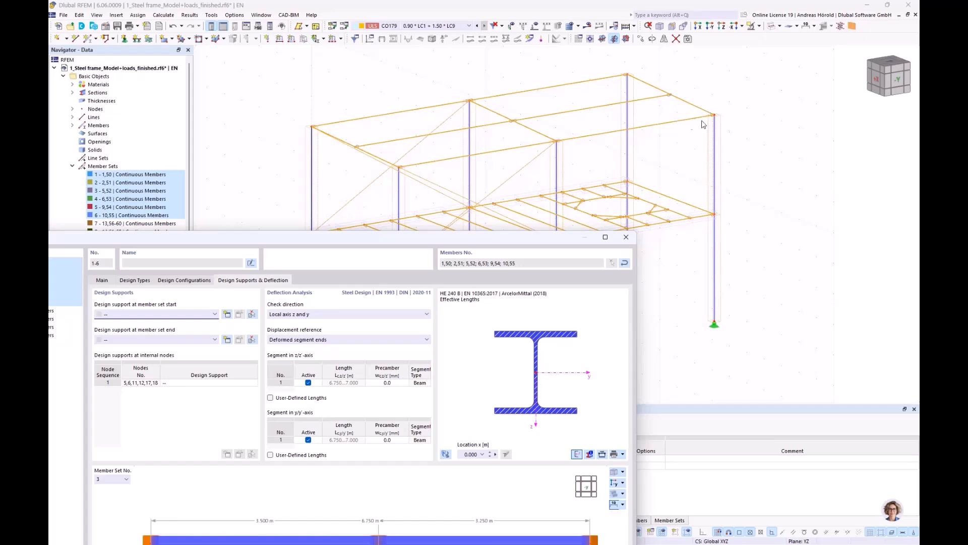
pyautogui.moveTo(387, 239); pyautogui.dragTo(550, 80)
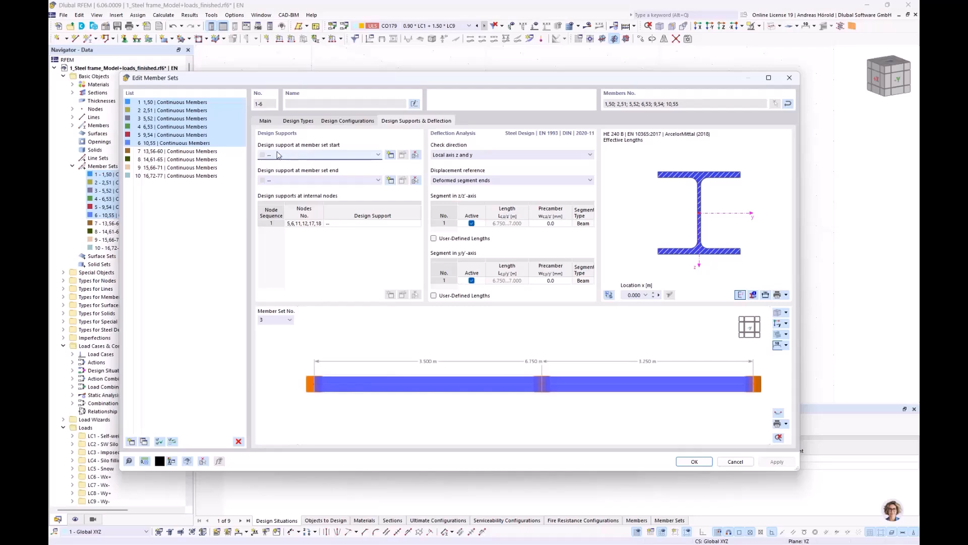
pyautogui.click(391, 155)
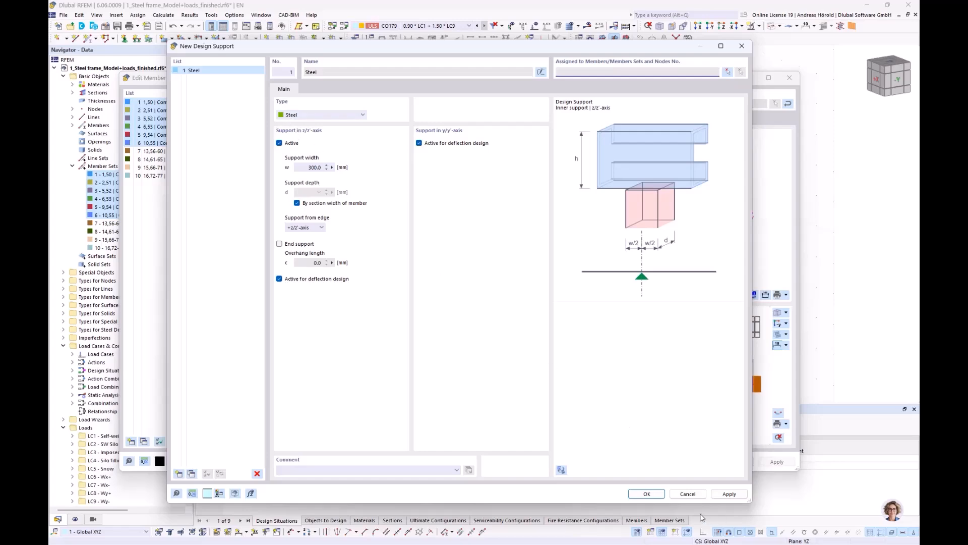
pyautogui.click(647, 494)
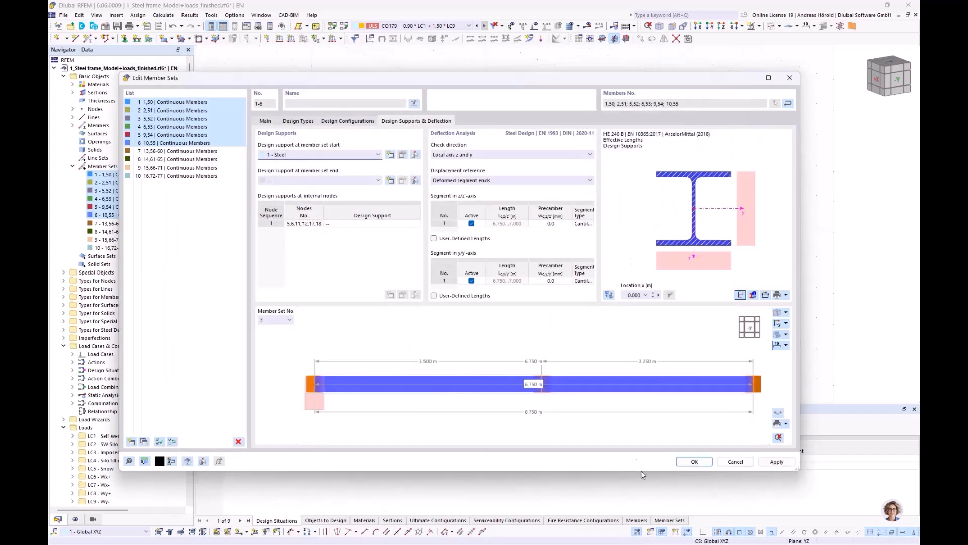
pyautogui.click(588, 224)
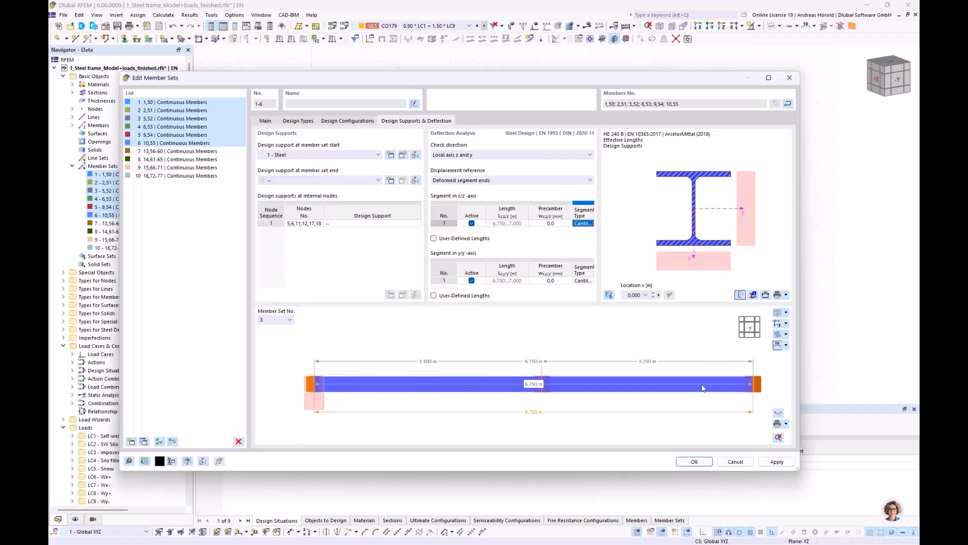
pyautogui.click(694, 462)
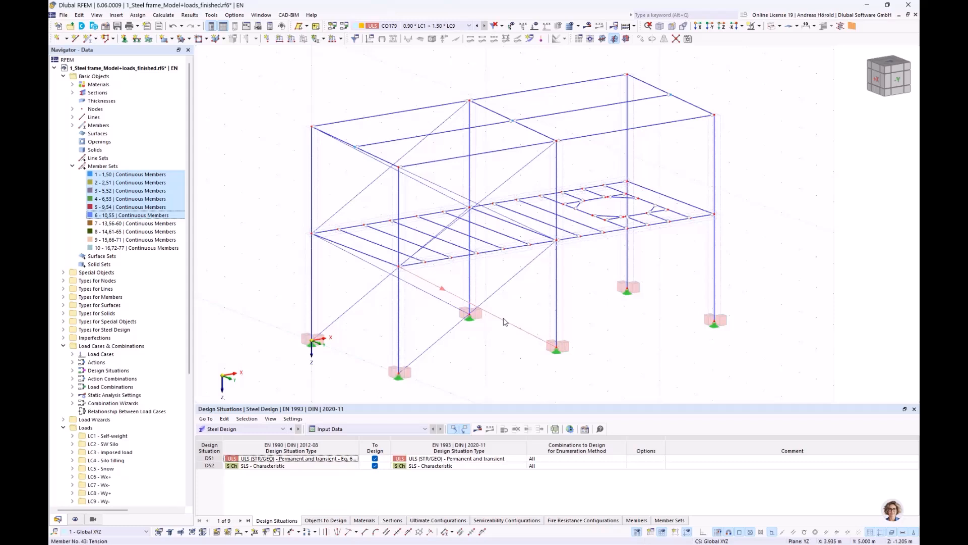
# - Select the six transverse beams 3, 4, 7, 8, 11 and 12 at floor and roof level and open them for editing together
pyautogui.click(366, 256)
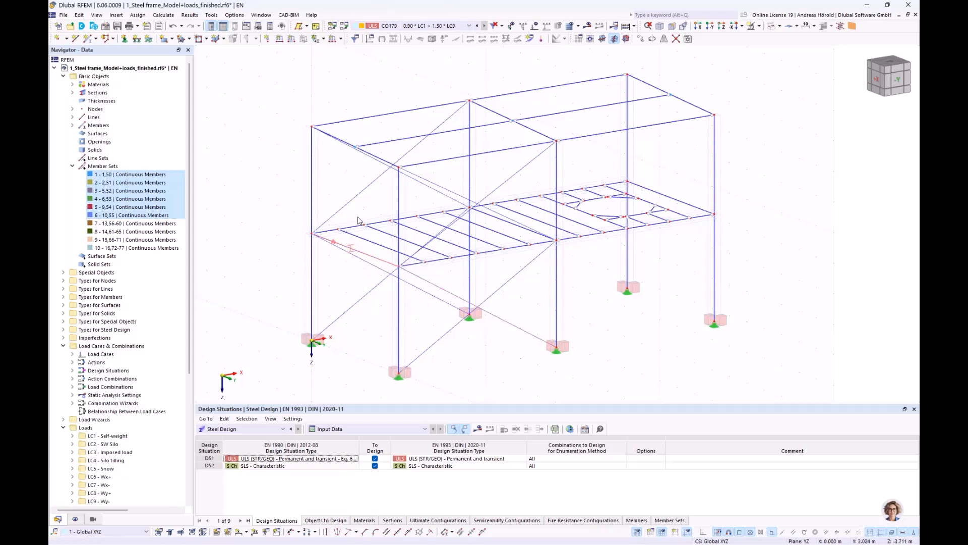
pyautogui.keyDown('ctrl'); pyautogui.click(547, 137); pyautogui.keyUp('ctrl')
pyautogui.keyDown('ctrl'); pyautogui.click(533, 233); pyautogui.keyUp('ctrl')
pyautogui.keyDown('ctrl'); pyautogui.click(669, 201); pyautogui.keyUp('ctrl')
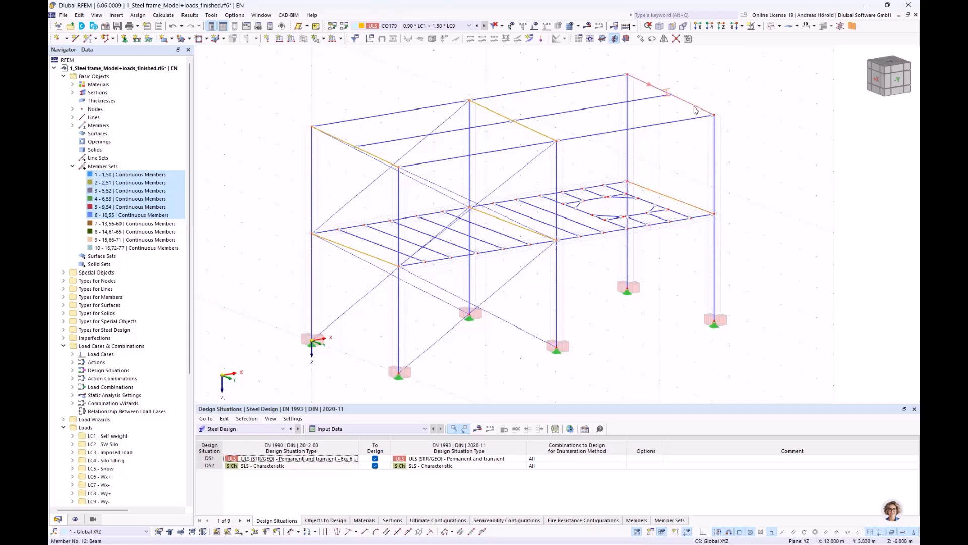
pyautogui.doubleClick(695, 109)
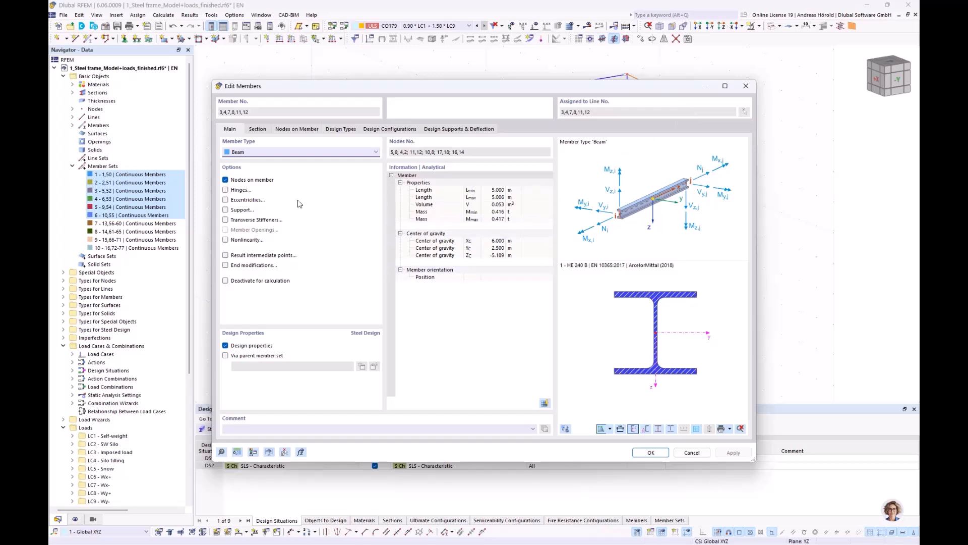
# - Create a new effective lengths type with the default nodal supports for the six transverse beams and accept the member changes
pyautogui.click(300, 132)
pyautogui.click(342, 131)
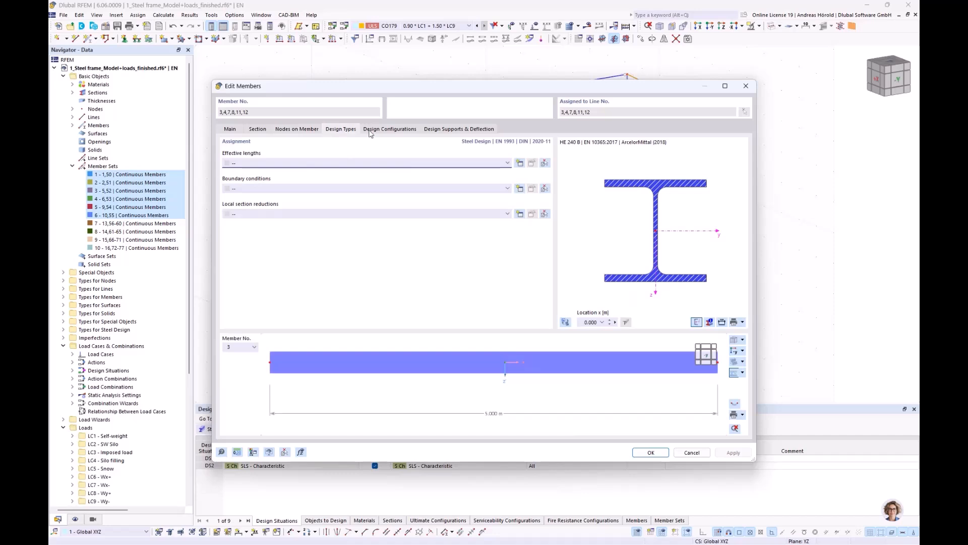
pyautogui.click(519, 163)
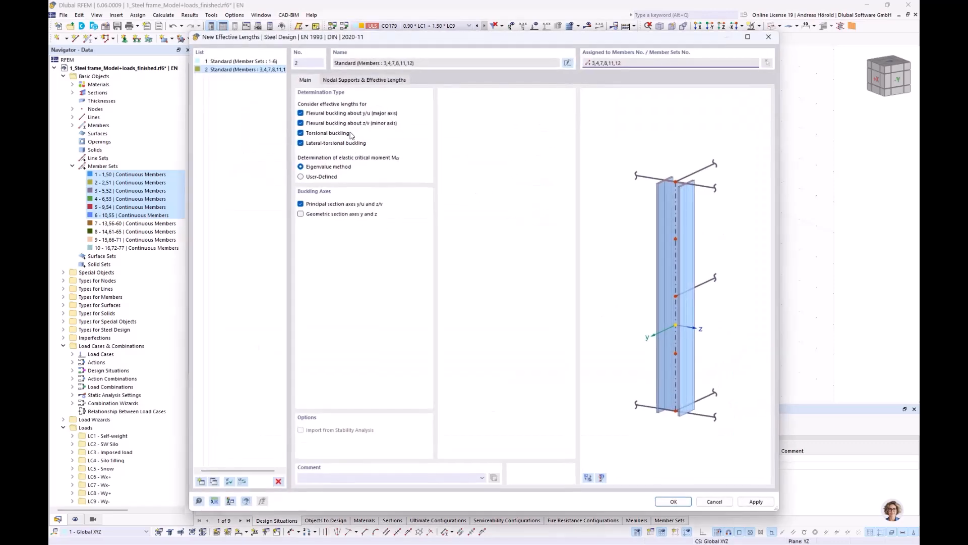
pyautogui.click(356, 82)
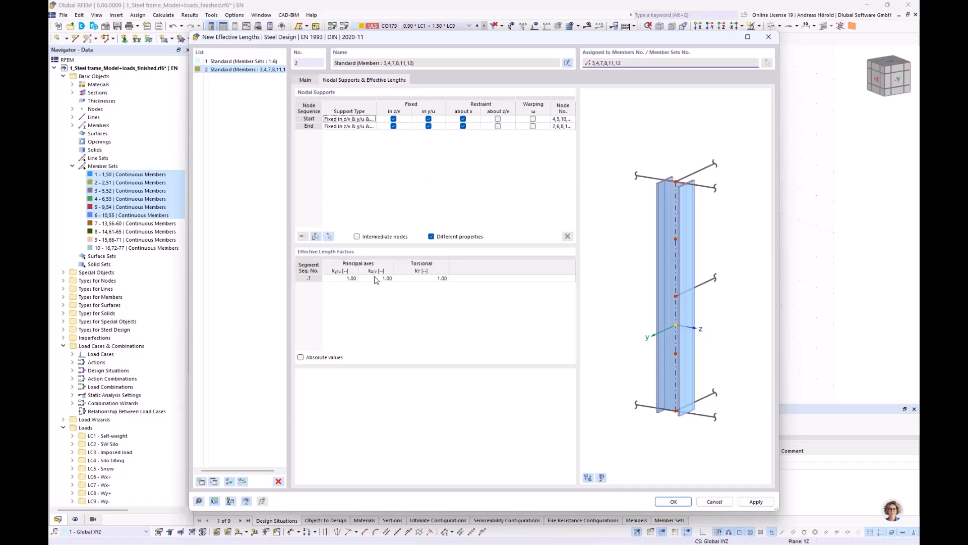
pyautogui.click(669, 504)
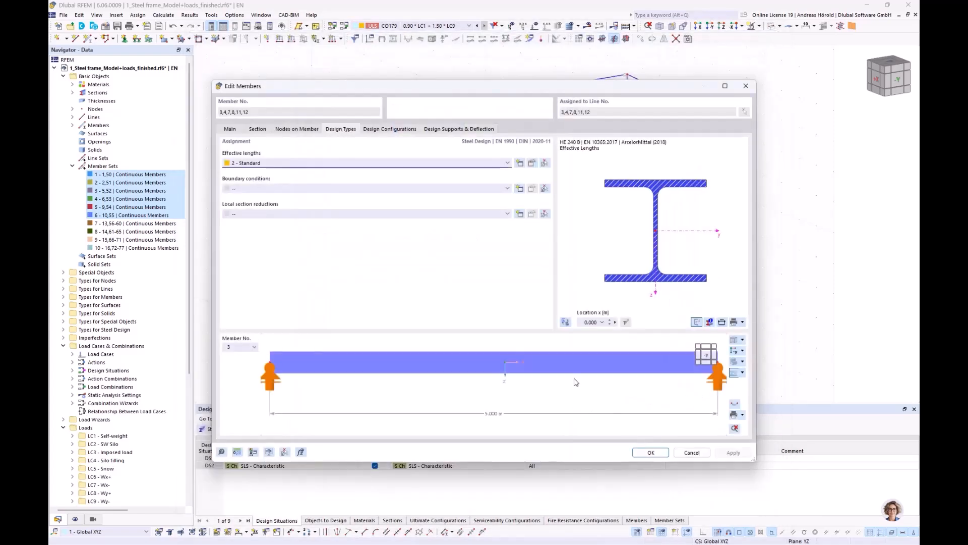
pyautogui.click(645, 454)
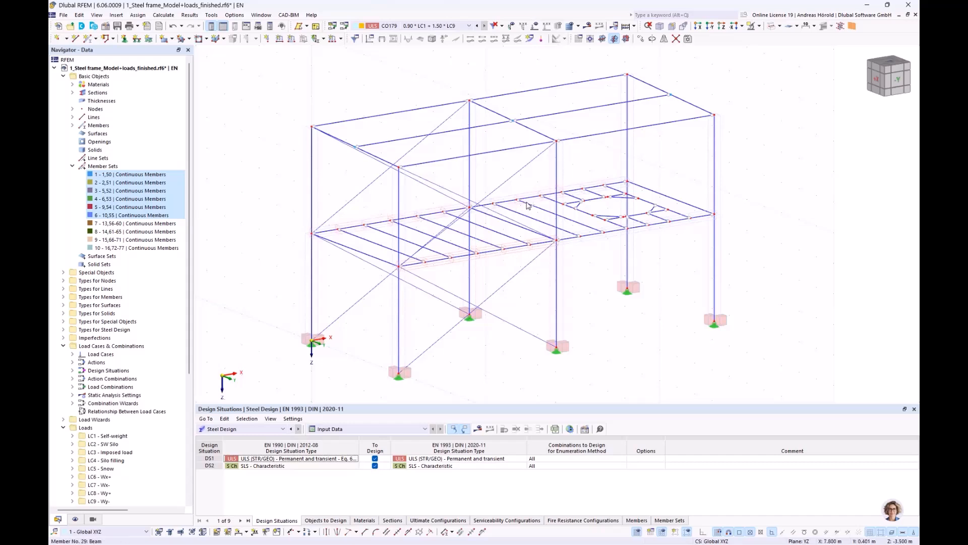
# - Activate the steel design properties for member sets 7-10 and their contained members, and create a new effective lengths type for them
pyautogui.doubleClick(615, 238)
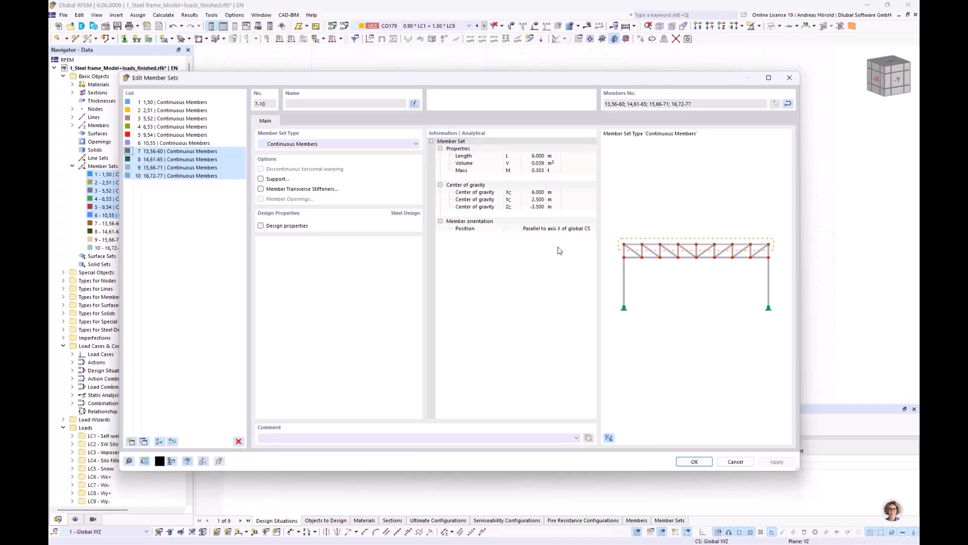
pyautogui.click(261, 226)
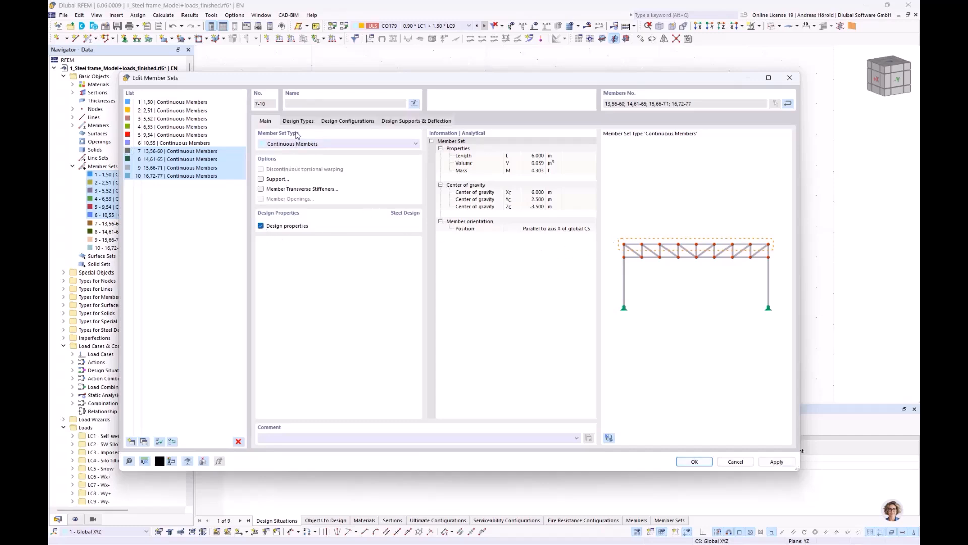
pyautogui.click(339, 122)
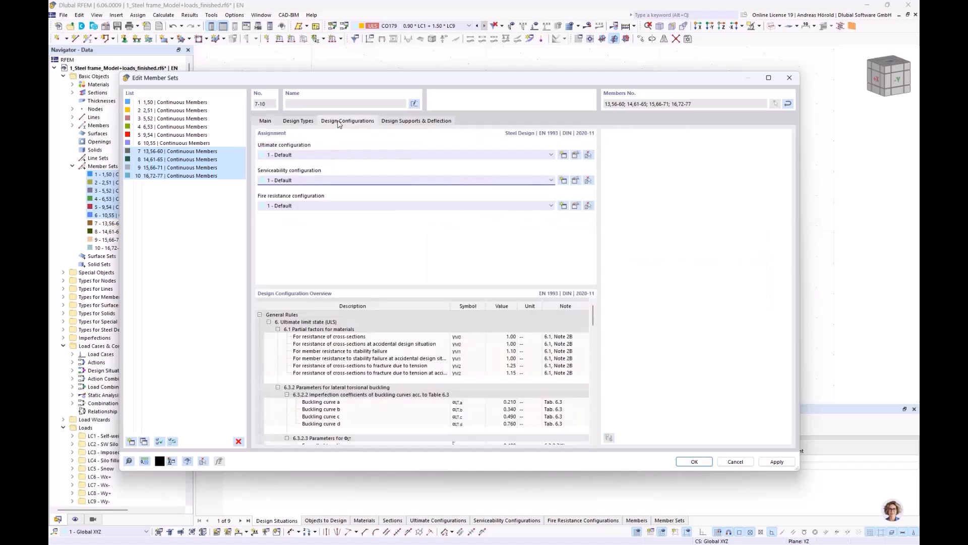
pyautogui.click(299, 122)
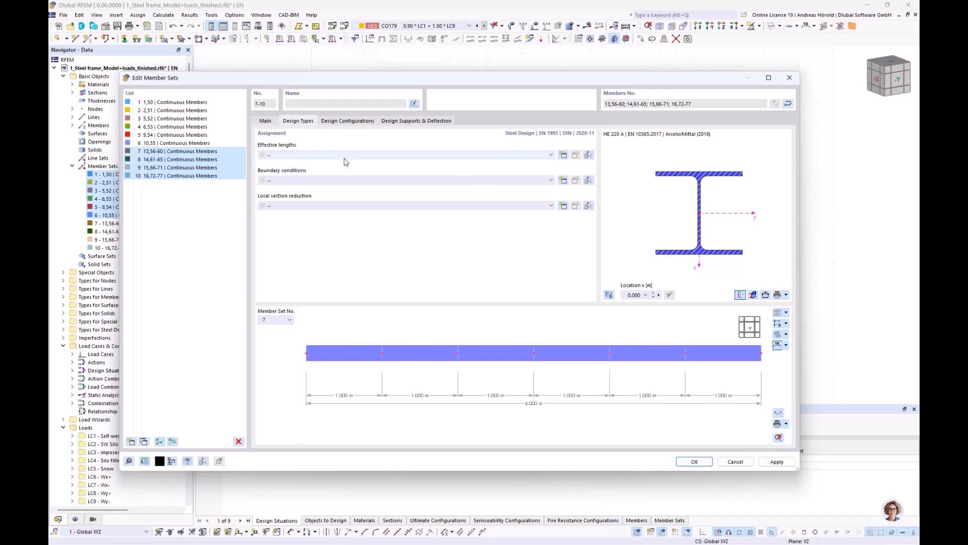
pyautogui.click(563, 156)
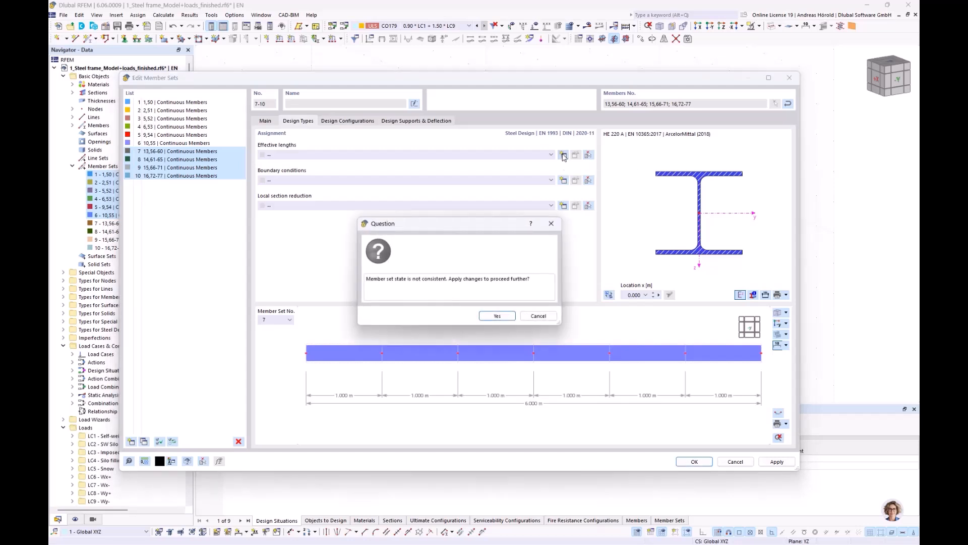
pyautogui.click(496, 316)
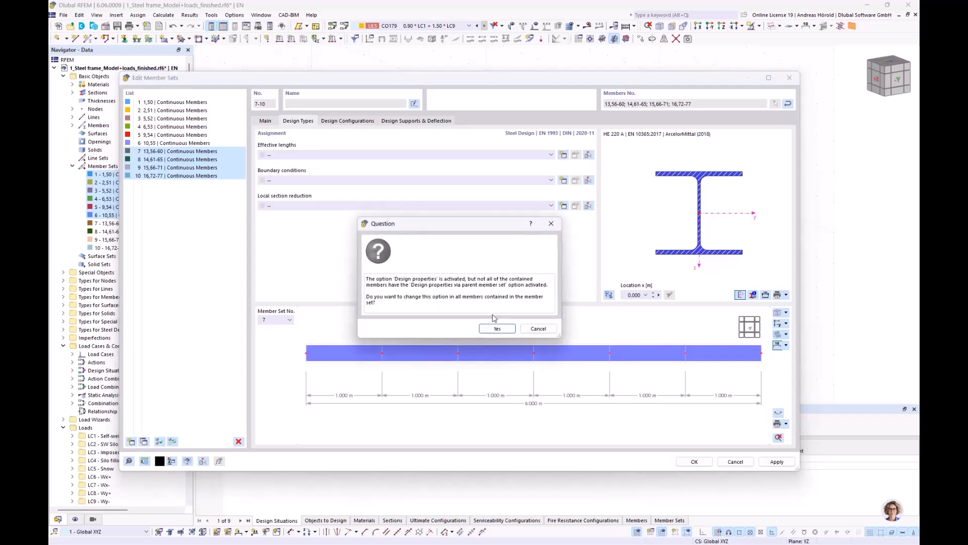
pyautogui.click(498, 329)
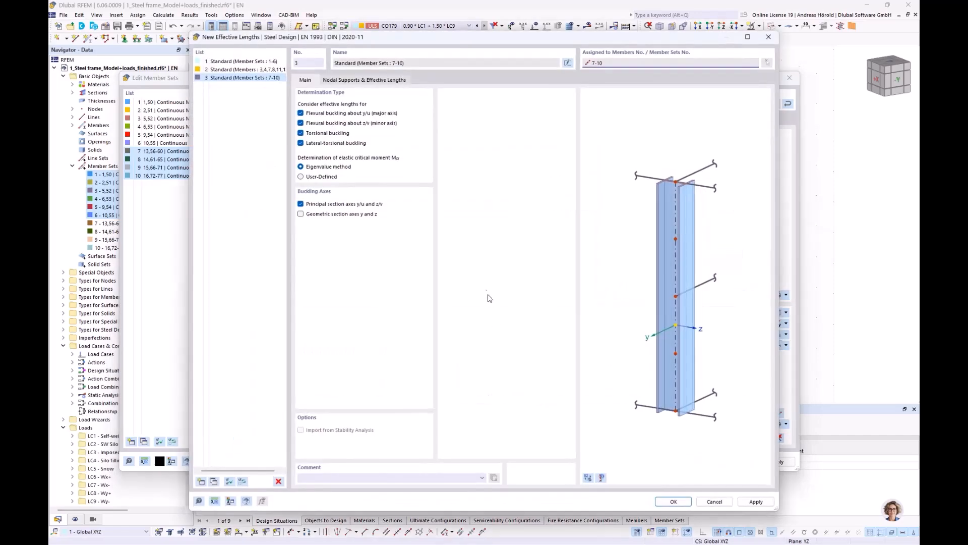
# - Enable intermediate nodes in the new type's nodal supports and pick member set 9 in the model as the reference
pyautogui.click(346, 80)
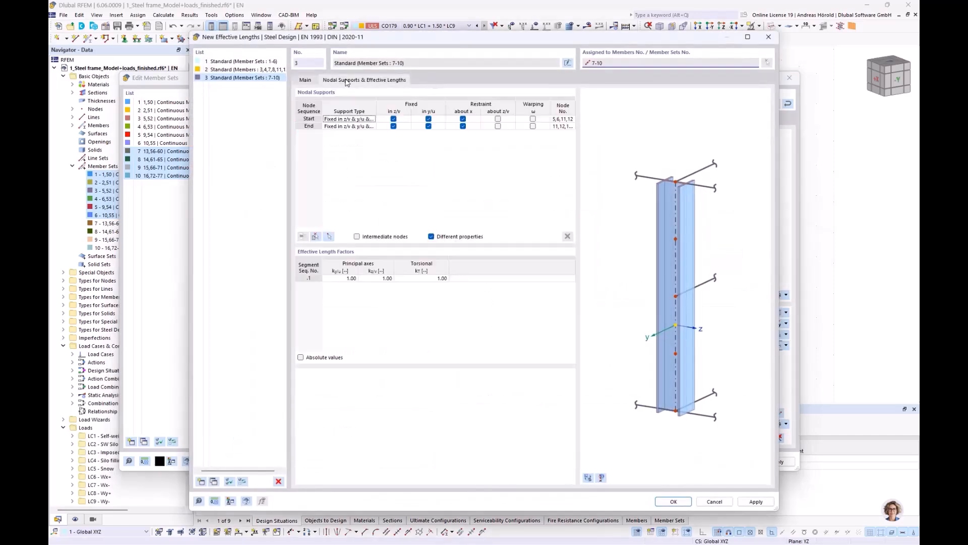
pyautogui.click(358, 238)
pyautogui.click(315, 237)
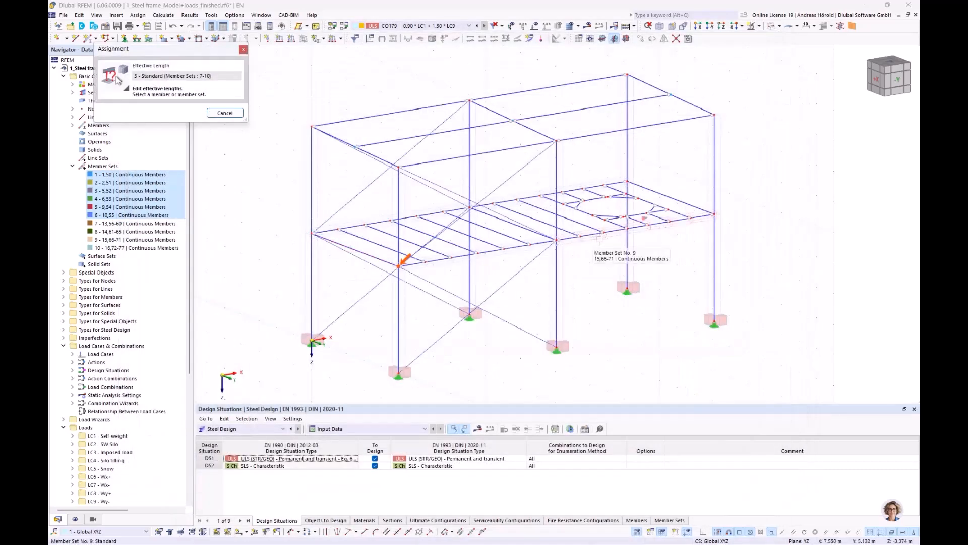
pyautogui.keyDown('ctrl'); pyautogui.moveTo(659, 238); pyautogui.dragTo(551, 264, button='middle'); pyautogui.keyUp('ctrl')
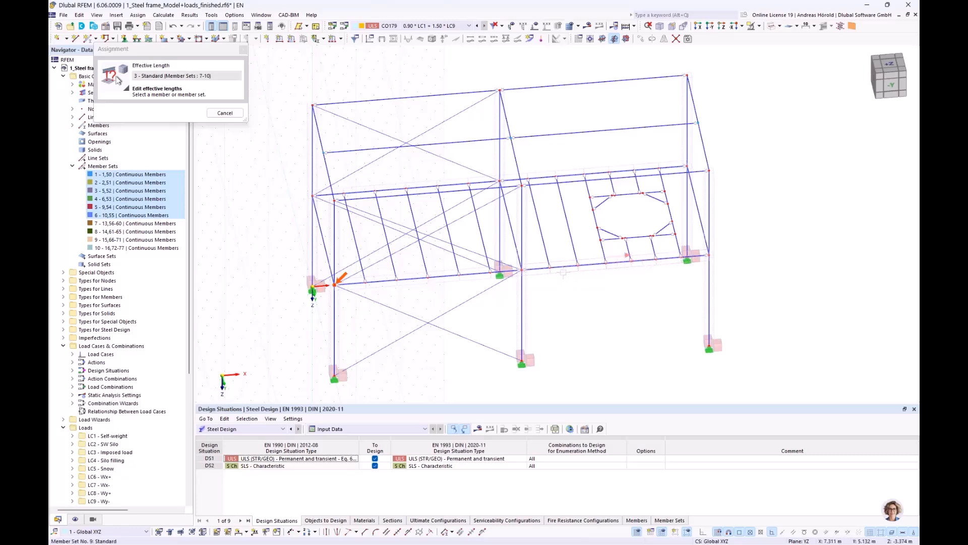
pyautogui.click(563, 272)
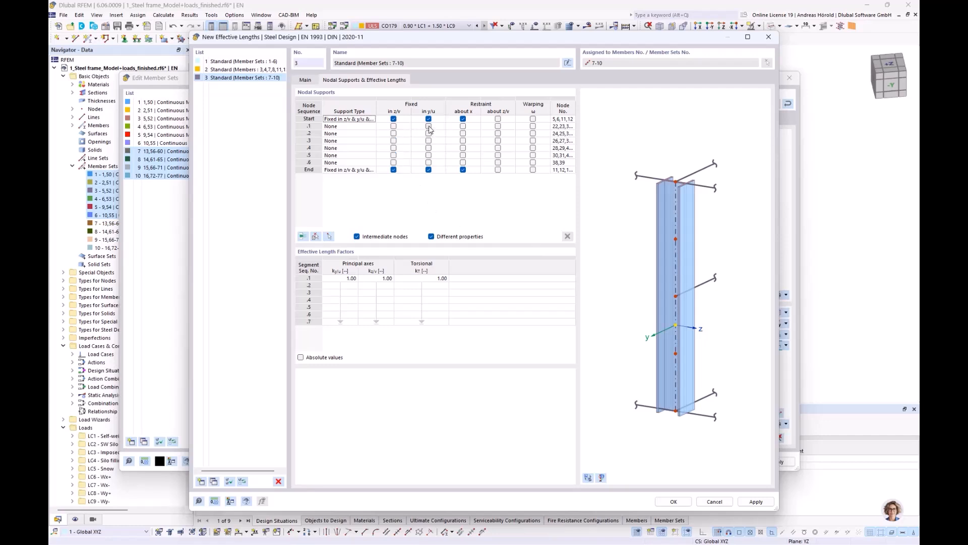
# - Fix intermediate nodes .1 to .6 in y/u, and accept the effective lengths type and the changes to member sets 7-10
pyautogui.click(429, 127)
pyautogui.click(429, 133)
pyautogui.click(428, 141)
pyautogui.click(429, 148)
pyautogui.click(429, 155)
pyautogui.click(429, 162)
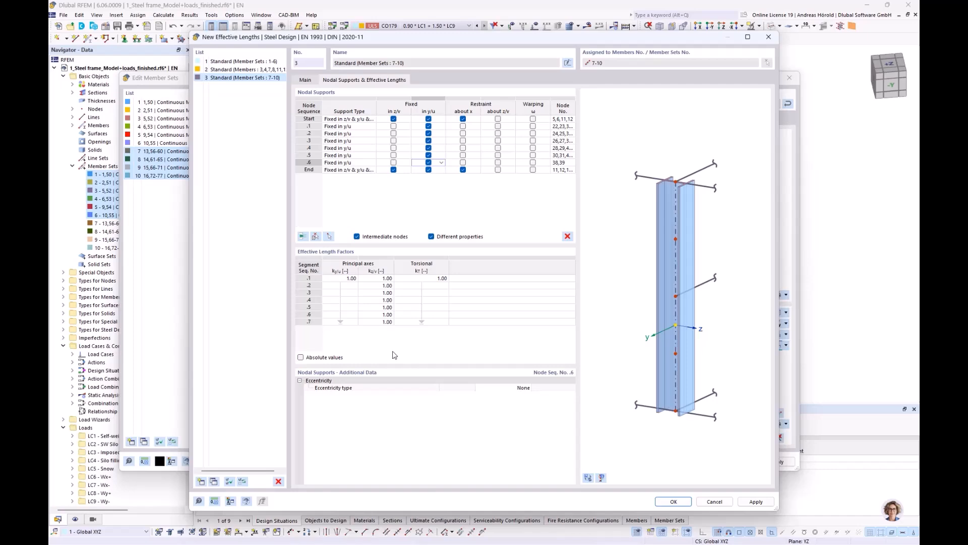
pyautogui.click(672, 501)
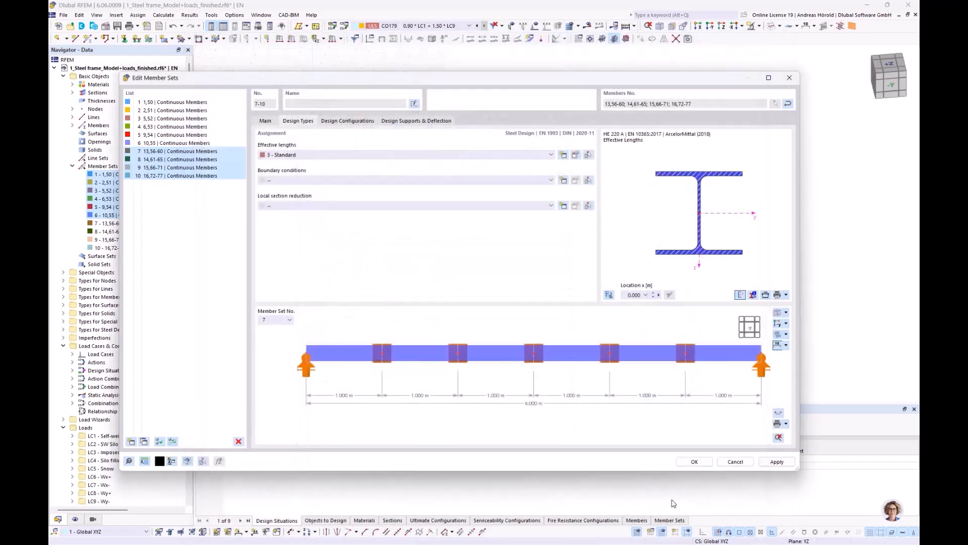
pyautogui.click(693, 464)
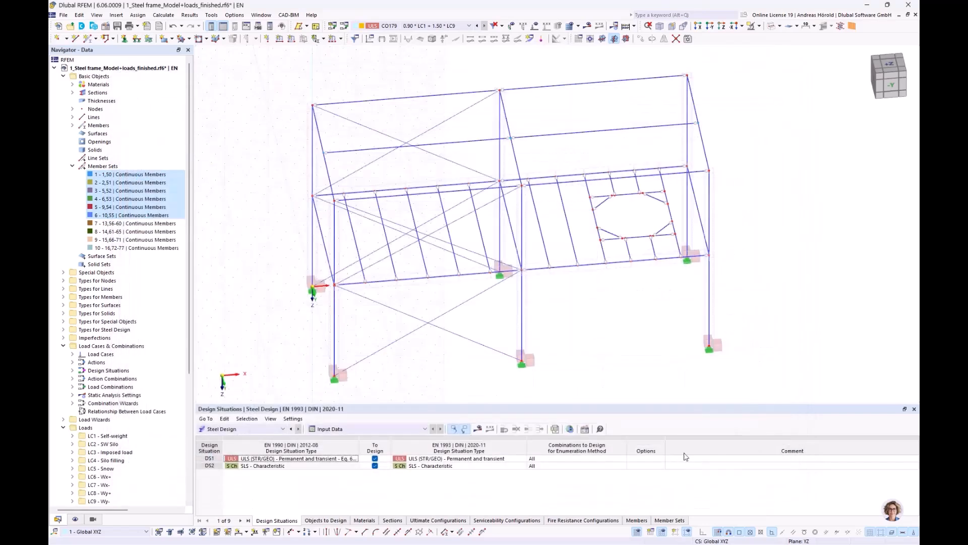
# - Turn on the display of Member Effective Lengths under Types for Steel Design in the model view
pyautogui.keyDown('ctrl'); pyautogui.moveTo(604, 363); pyautogui.dragTo(638, 333, button='middle'); pyautogui.keyUp('ctrl')
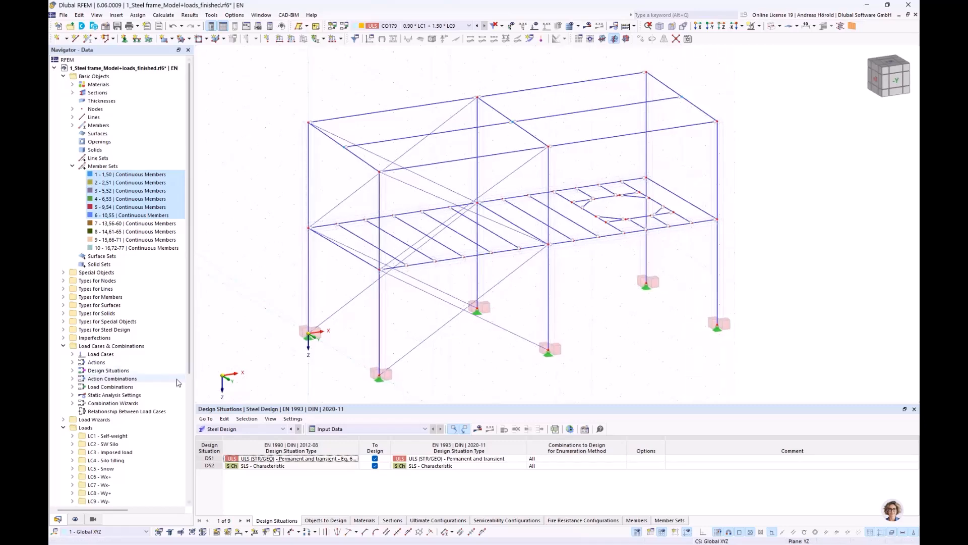
pyautogui.click(75, 518)
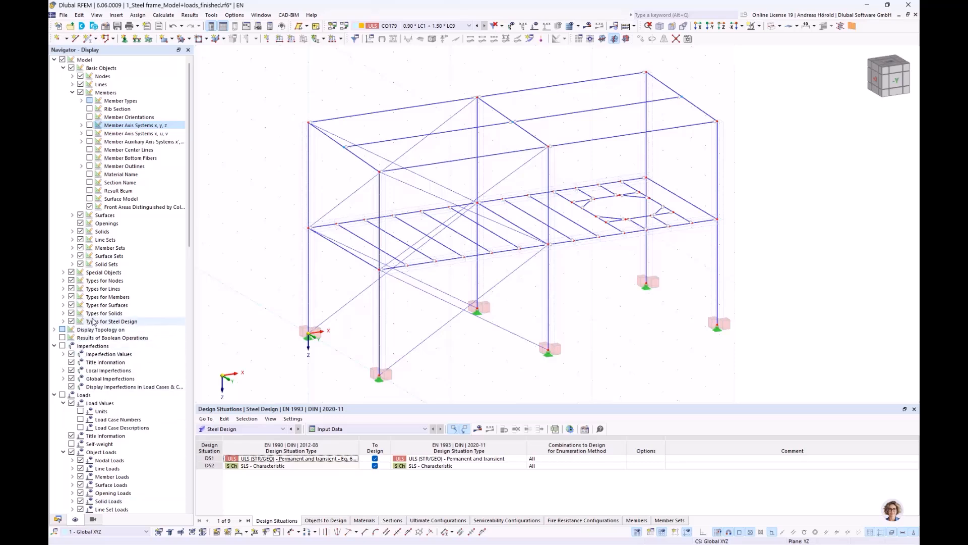
pyautogui.click(72, 248)
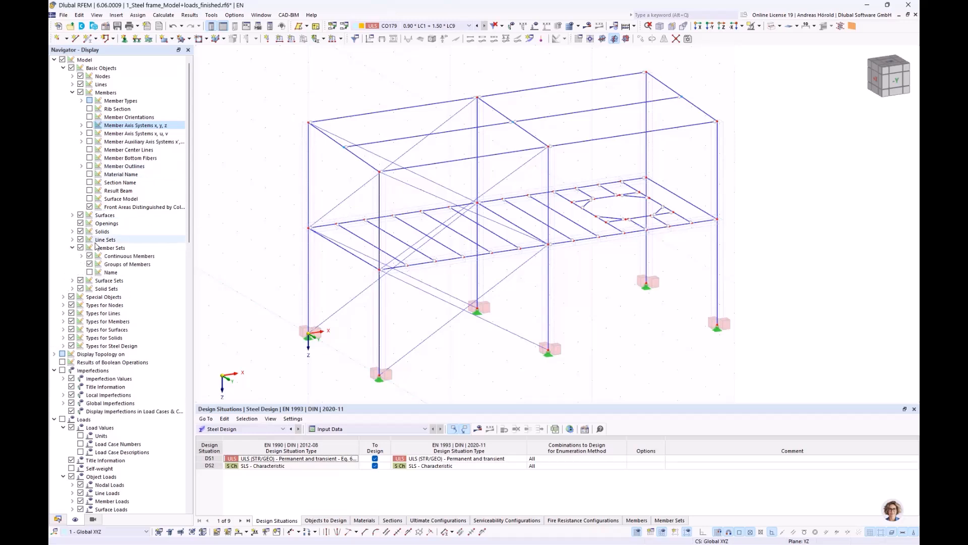
pyautogui.click(63, 346)
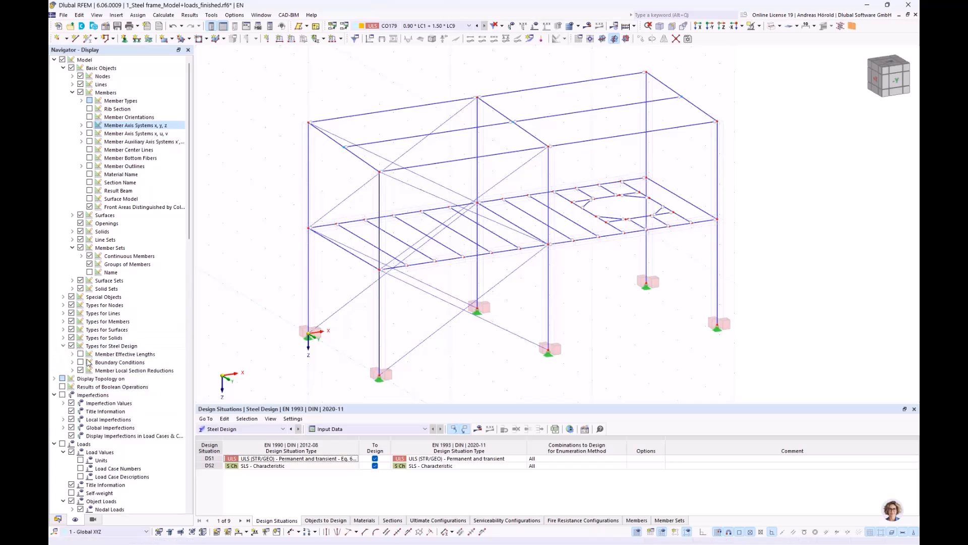
pyautogui.scroll(-2, 89, 364)
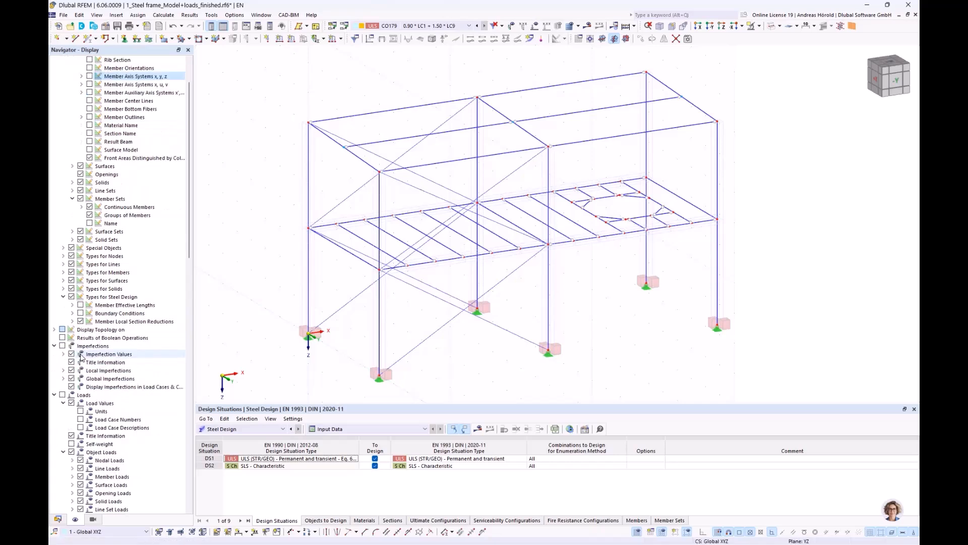
pyautogui.click(80, 305)
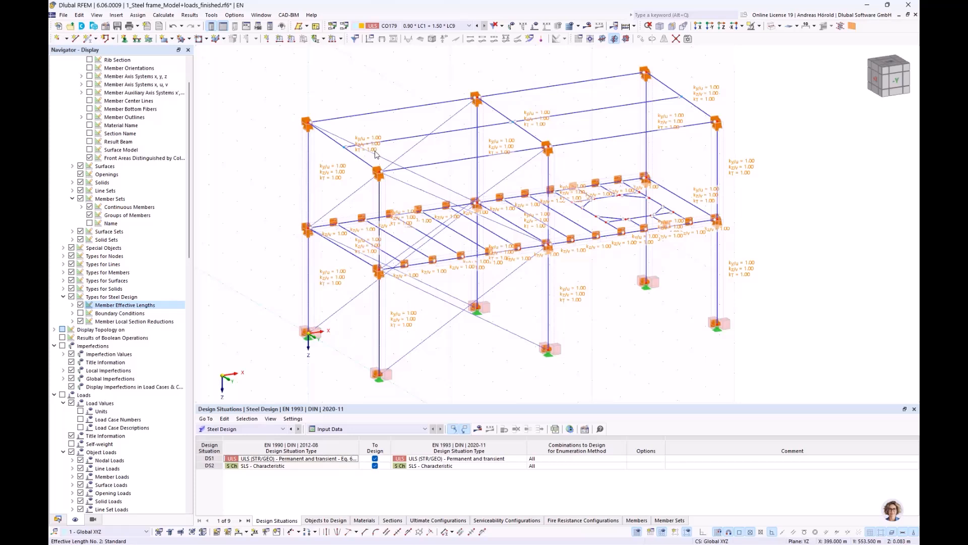
# - Check the effective length labels on the model, and review member set 7's design configurations and its effective lengths type's nodal supports and main settings
pyautogui.moveTo(375, 154)
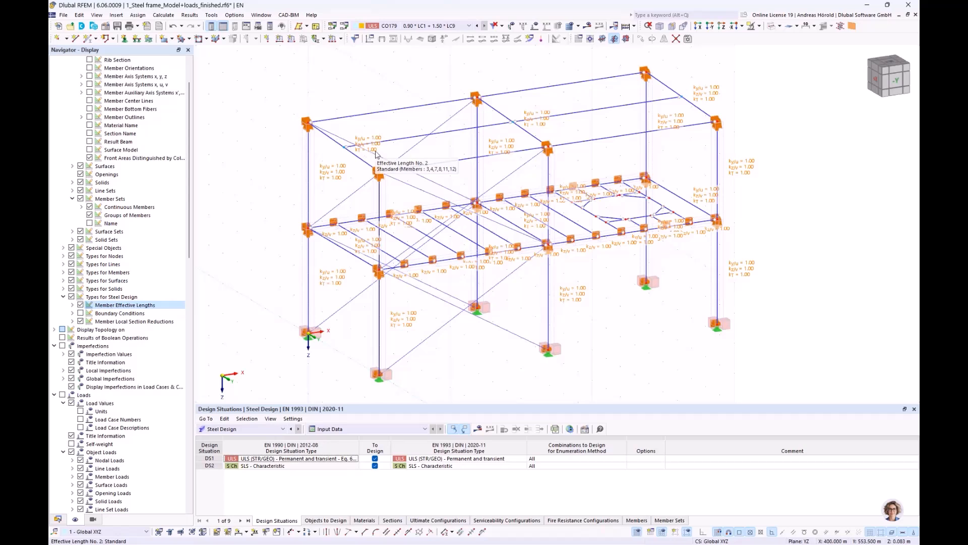
pyautogui.moveTo(418, 210)
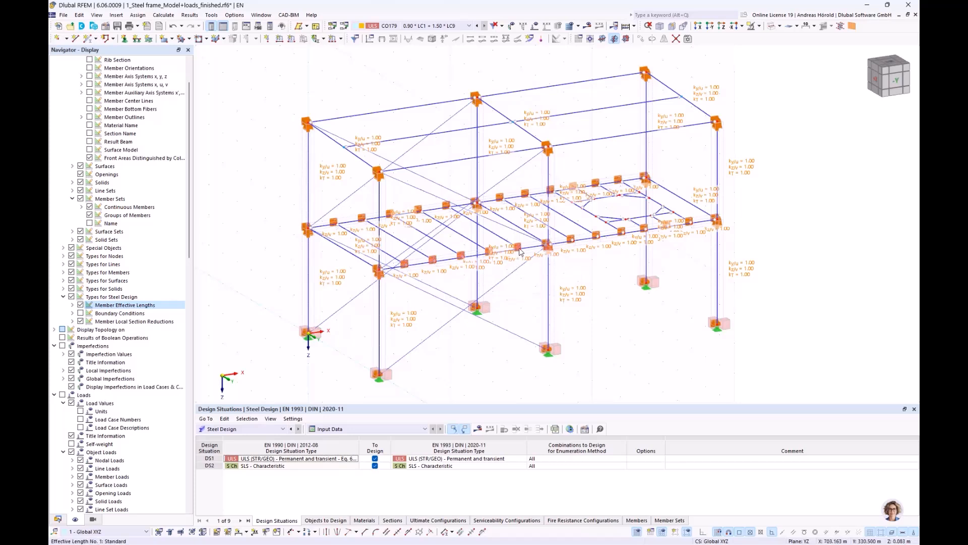
pyautogui.moveTo(525, 246)
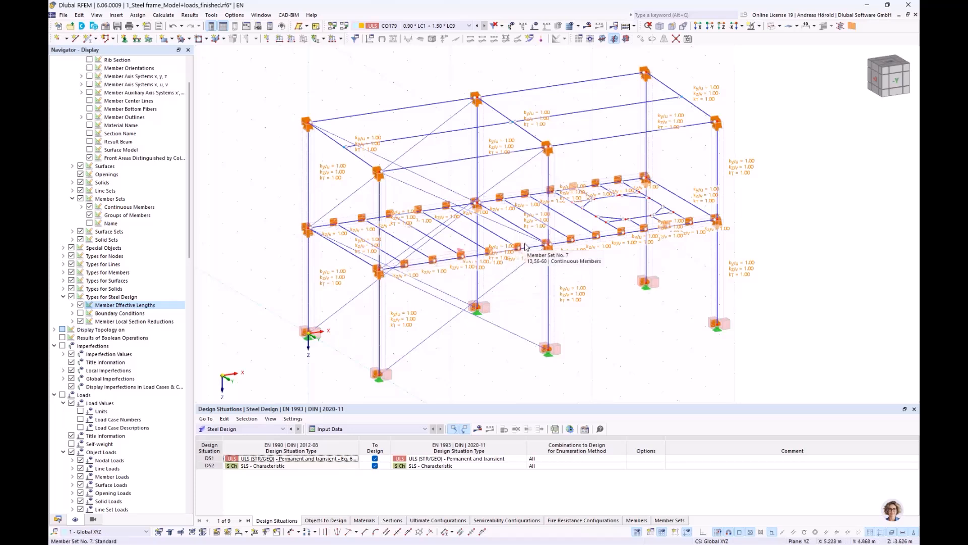
pyautogui.doubleClick(525, 246)
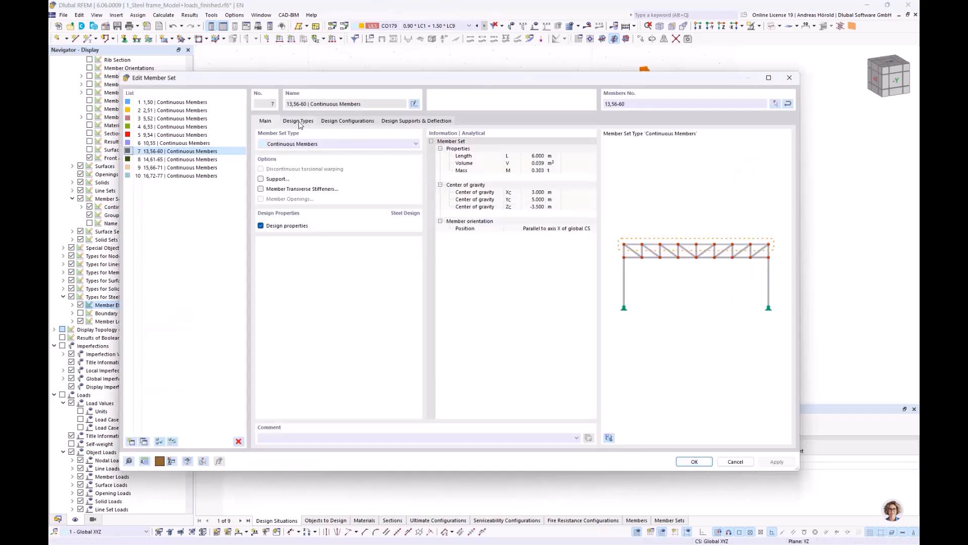
pyautogui.click(299, 121)
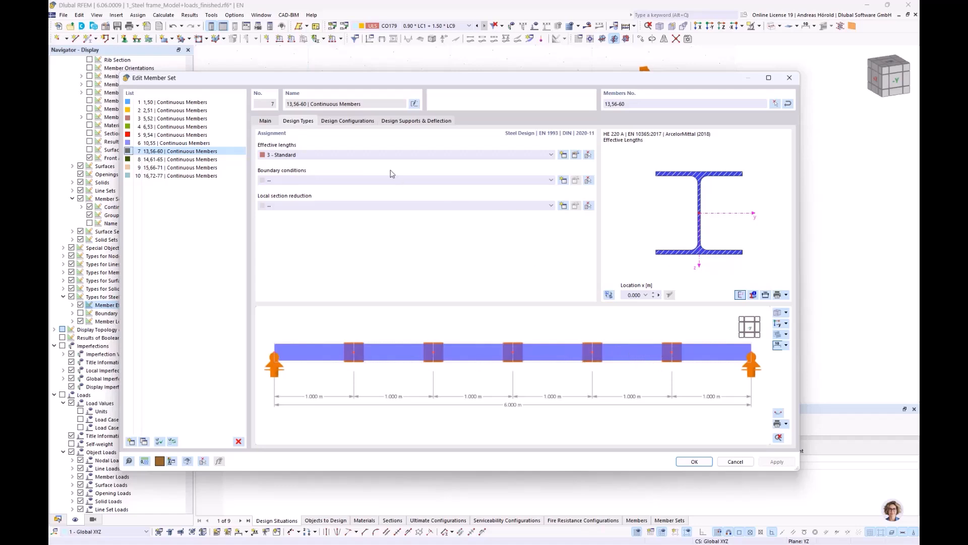
pyautogui.click(343, 121)
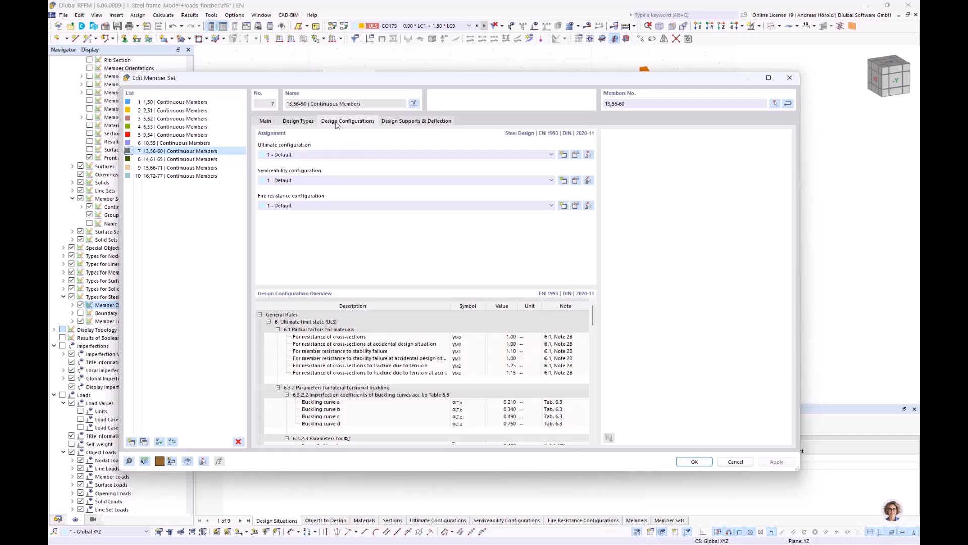
pyautogui.click(298, 120)
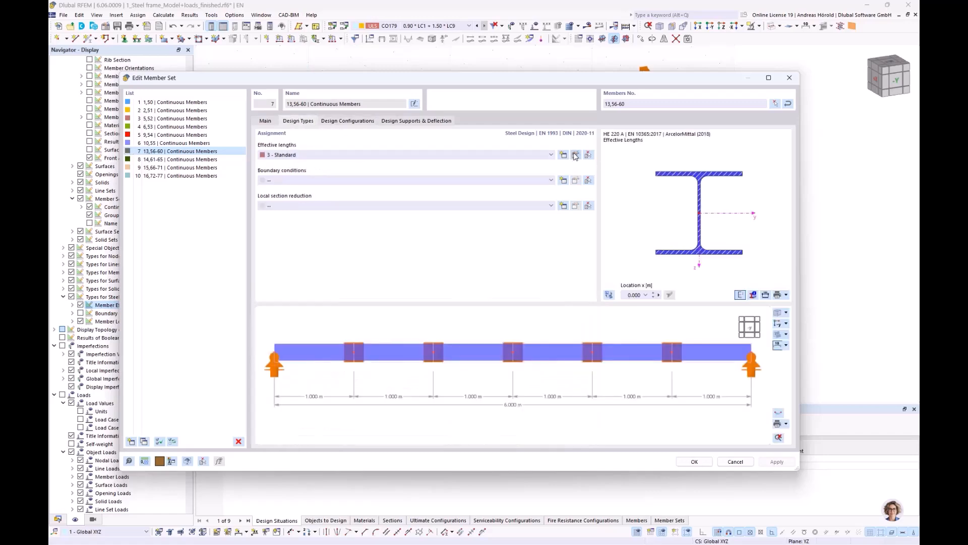
pyautogui.click(575, 156)
pyautogui.click(364, 80)
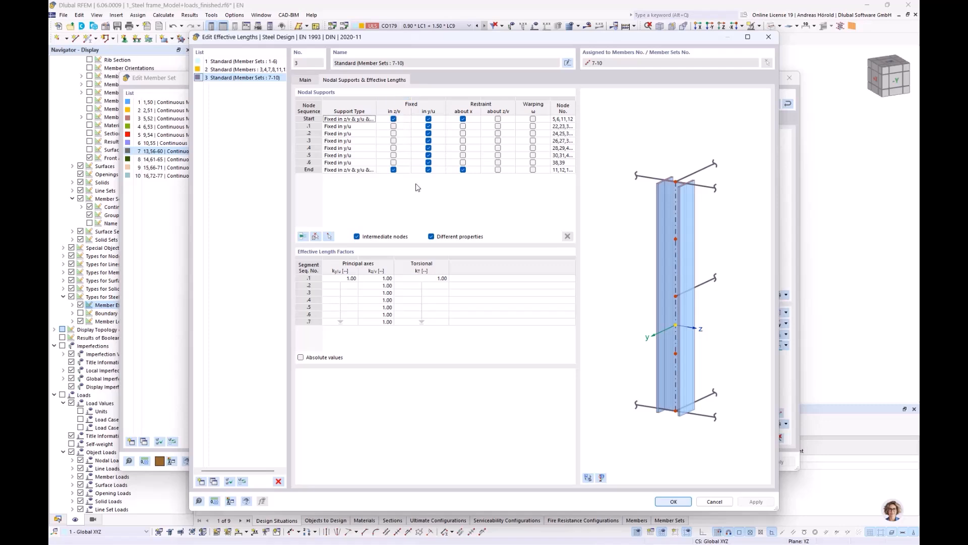
pyautogui.click(428, 126)
pyautogui.click(428, 162)
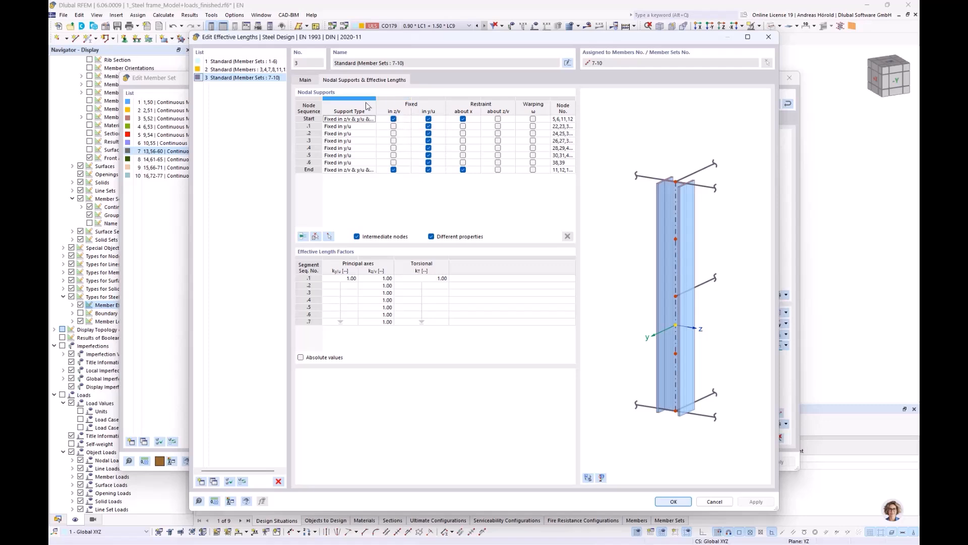
pyautogui.click(306, 81)
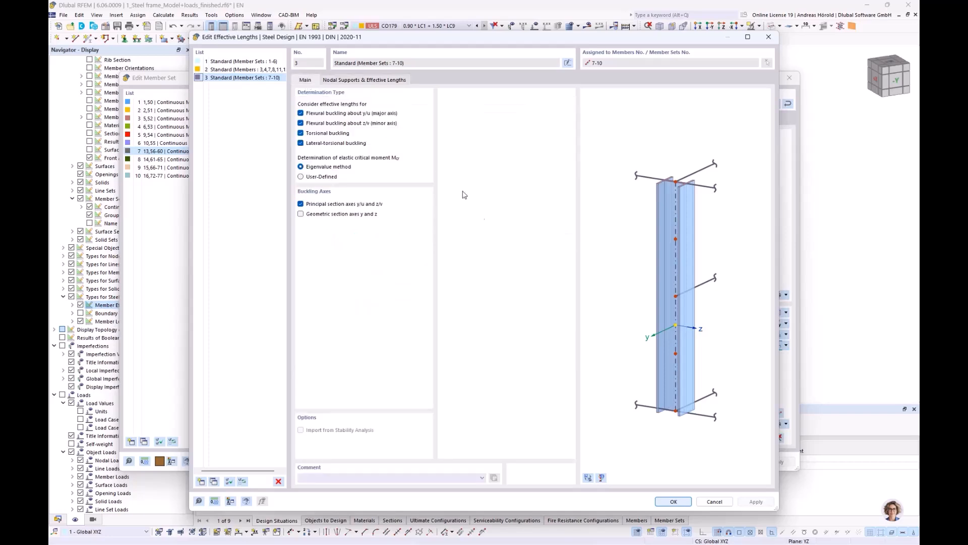
pyautogui.click(711, 502)
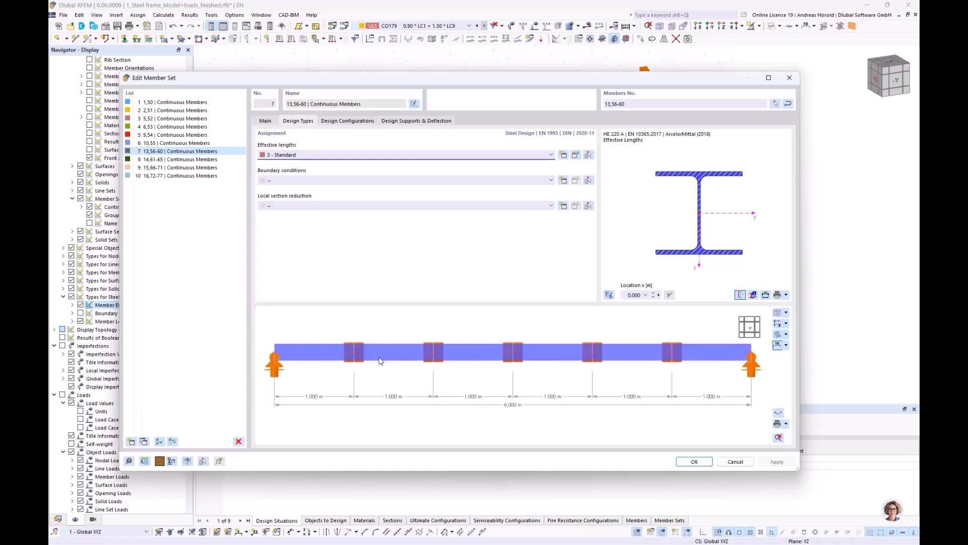
pyautogui.keyDown('ctrl'); pyautogui.moveTo(521, 386); pyautogui.dragTo(539, 402, button='middle'); pyautogui.keyUp('ctrl')
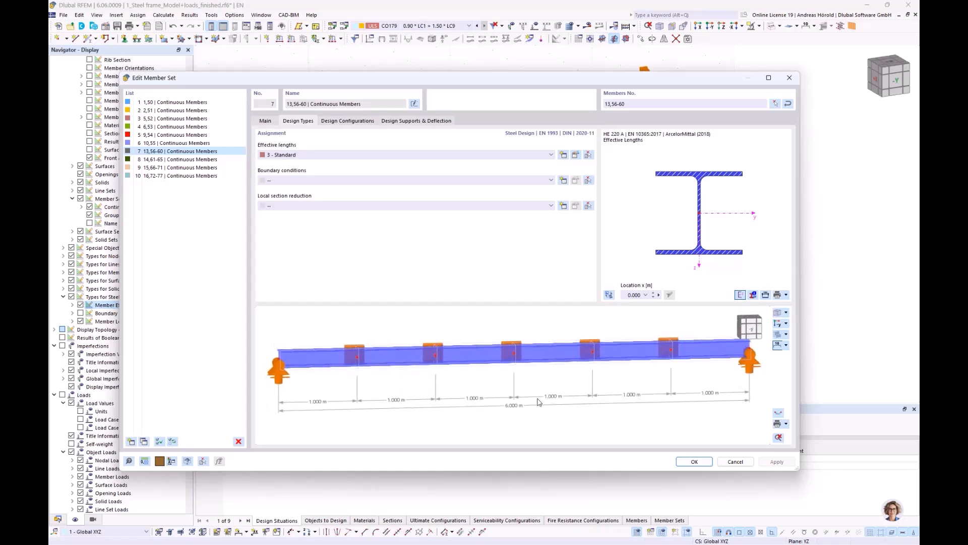
pyautogui.click(695, 462)
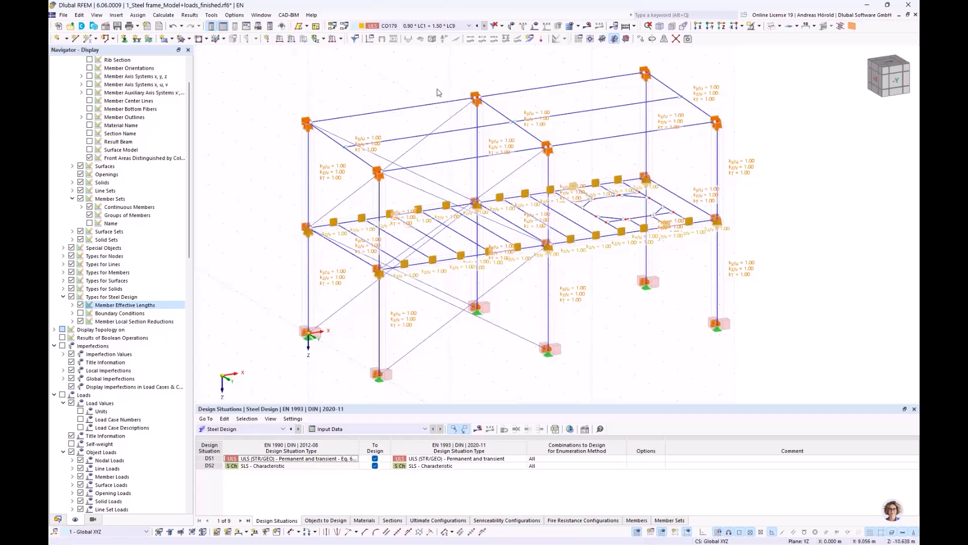
# - Select the roof-level longitudinal beams 17-22 in the side view and open them for editing together
pyautogui.scroll(-2, 861, 260)
pyautogui.keyDown('ctrl'); pyautogui.moveTo(823, 273); pyautogui.dragTo(780, 245, button='middle'); pyautogui.keyUp('ctrl')
pyautogui.click(511, 137)
pyautogui.keyDown('ctrl'); pyautogui.click(646, 142); pyautogui.keyUp('ctrl')
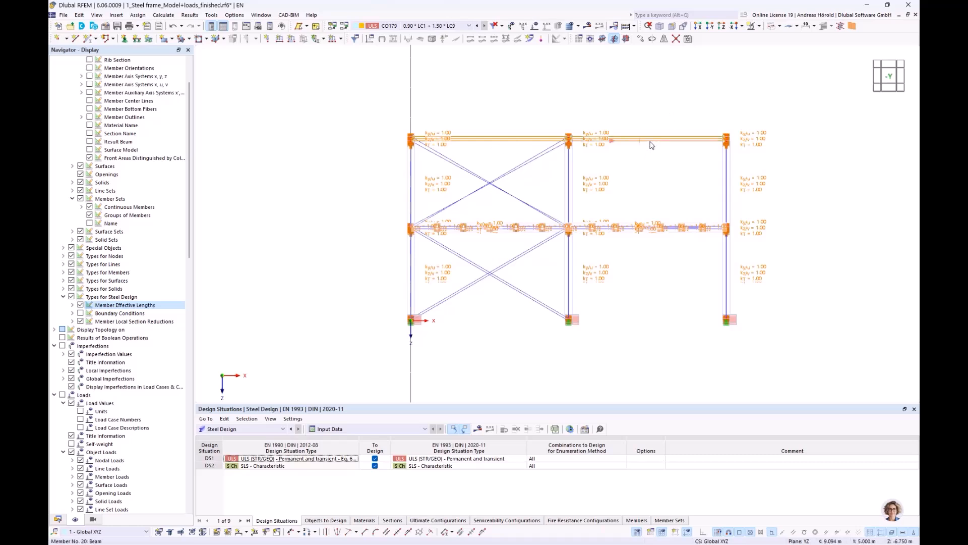
pyautogui.doubleClick(651, 144)
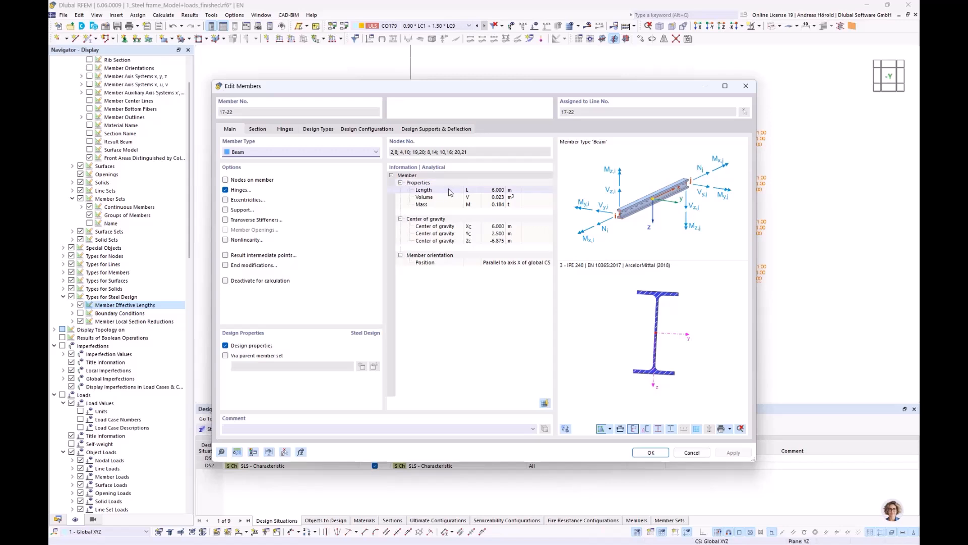
# - Create a new effective lengths type with default nodal supports for members 17-22, and accept the changes to the members
pyautogui.click(318, 129)
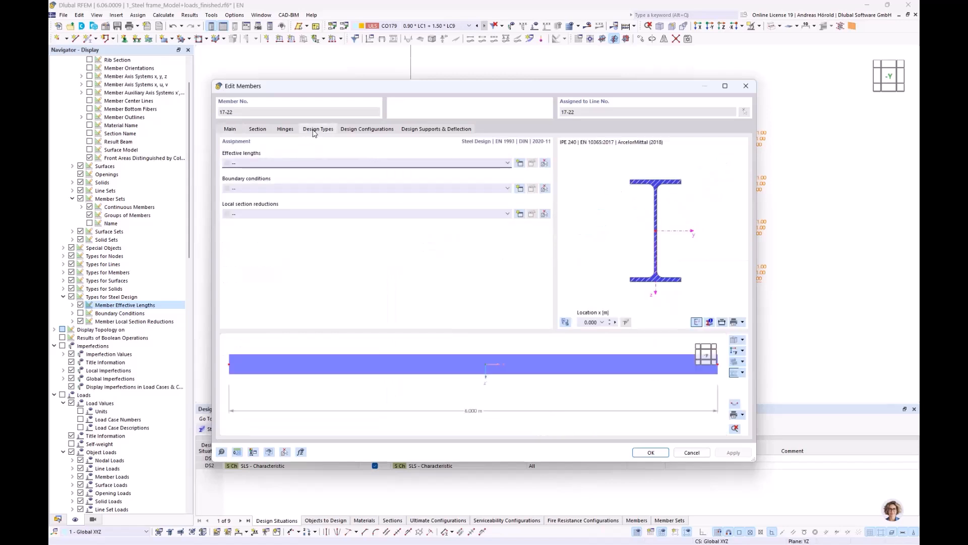
pyautogui.click(520, 164)
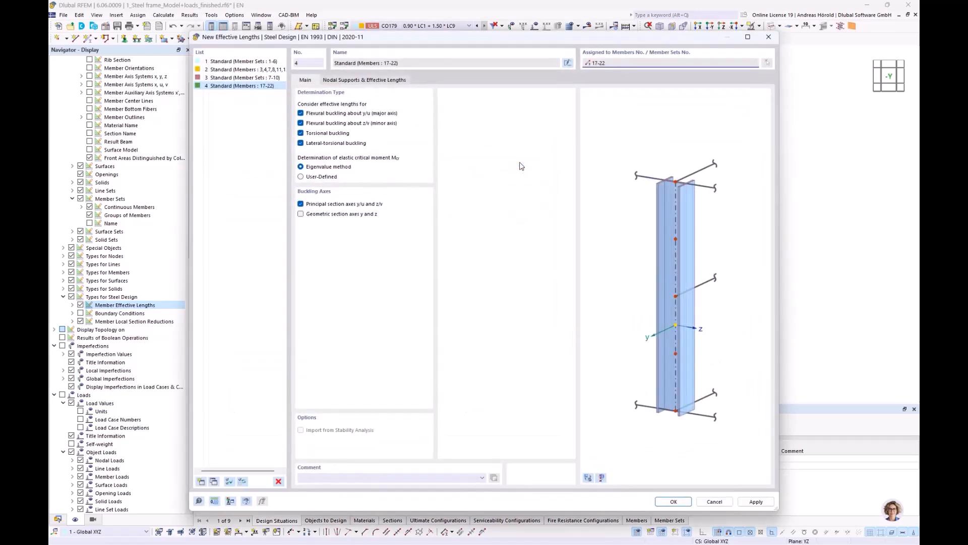
pyautogui.click(346, 82)
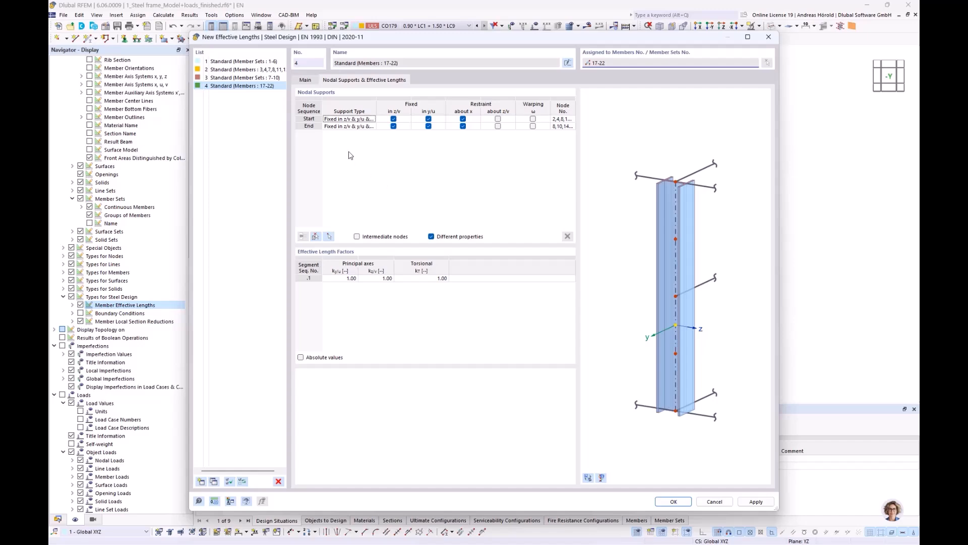
pyautogui.click(673, 501)
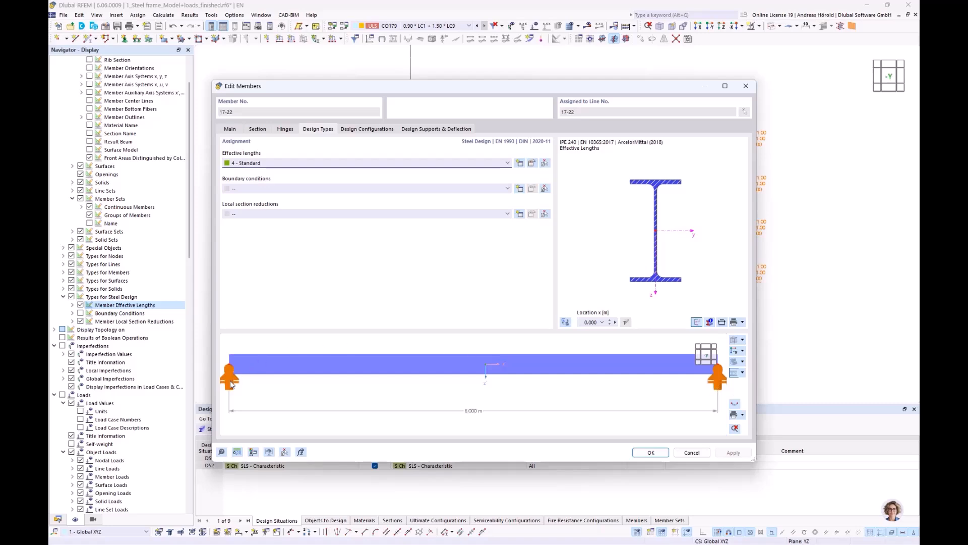
pyautogui.click(656, 454)
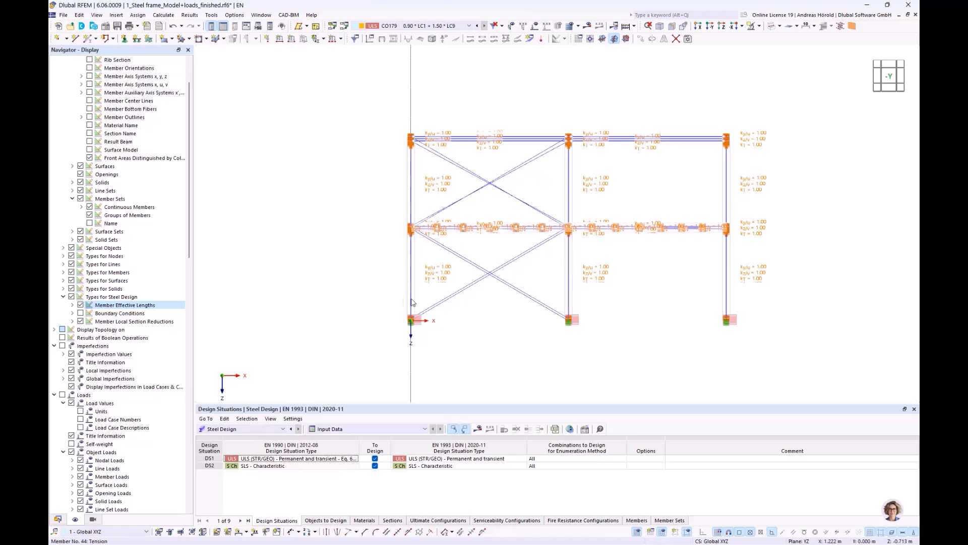
# - Check the effective lengths on the whole frame in a 3D view and return the navigator to the model data
pyautogui.keyDown('ctrl'); pyautogui.moveTo(382, 299); pyautogui.dragTo(425, 335, button='middle'); pyautogui.keyUp('ctrl')
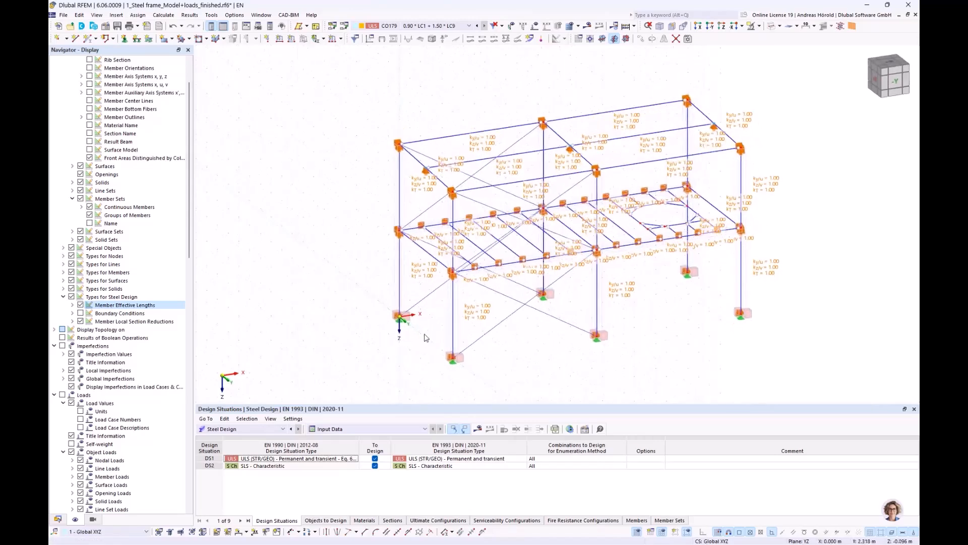
pyautogui.keyDown('ctrl'); pyautogui.moveTo(373, 317); pyautogui.dragTo(370, 310, button='middle'); pyautogui.keyUp('ctrl')
pyautogui.rightClick(371, 310)
pyautogui.click(305, 305)
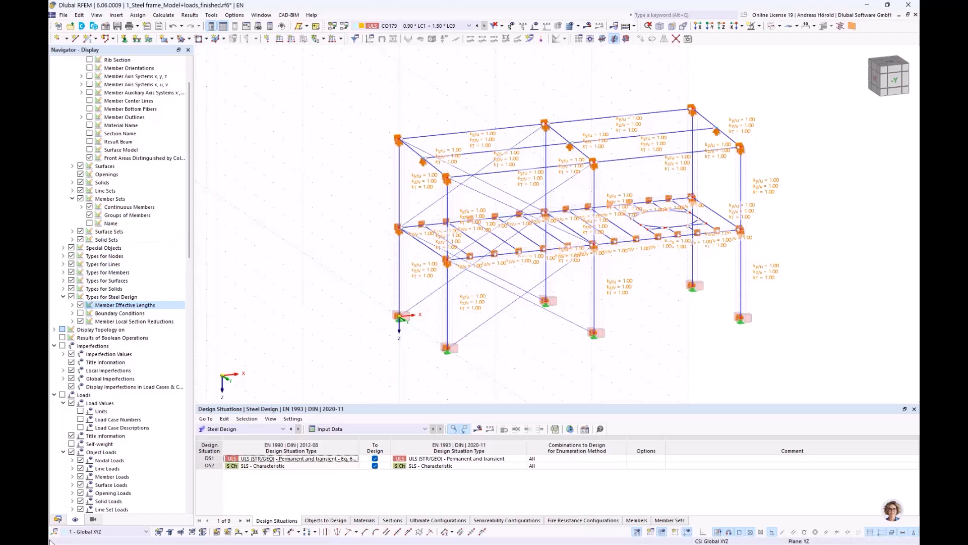
pyautogui.click(57, 519)
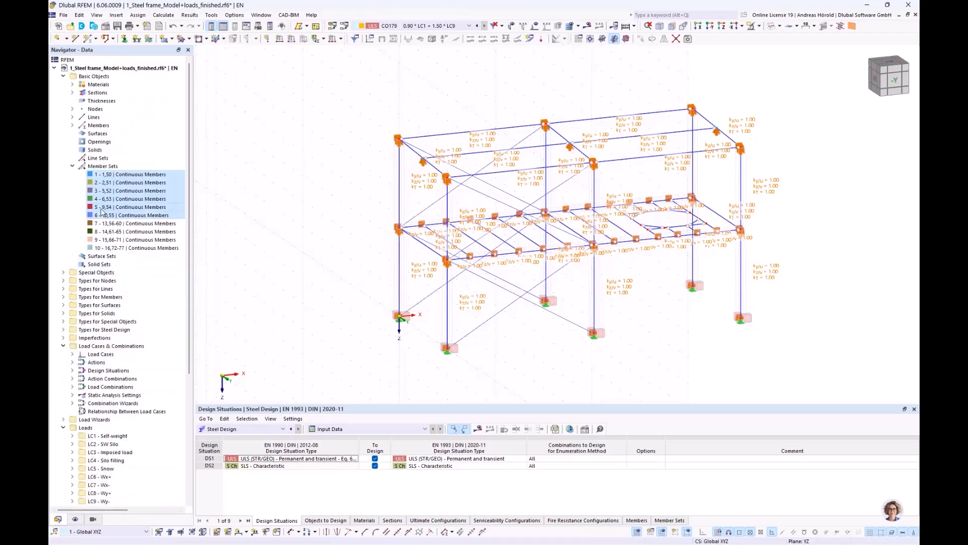
pyautogui.moveTo(736, 355); pyautogui.dragTo(702, 326, button='middle')
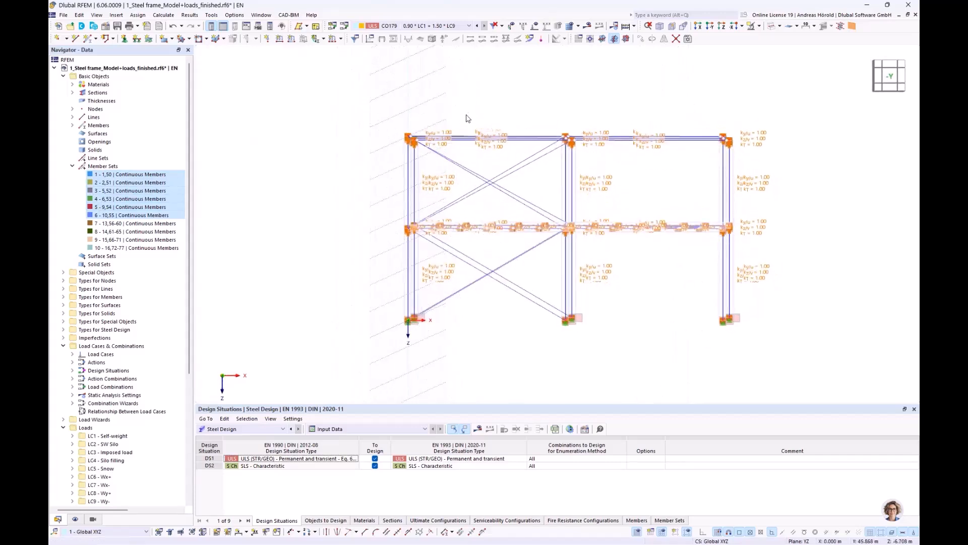
pyautogui.click(491, 137)
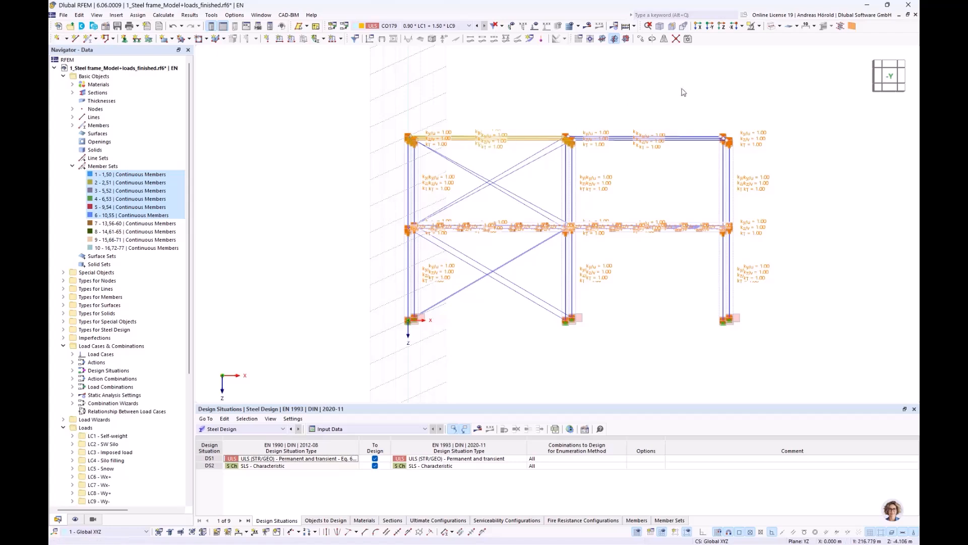
pyautogui.click(650, 144)
pyautogui.doubleClick(650, 143)
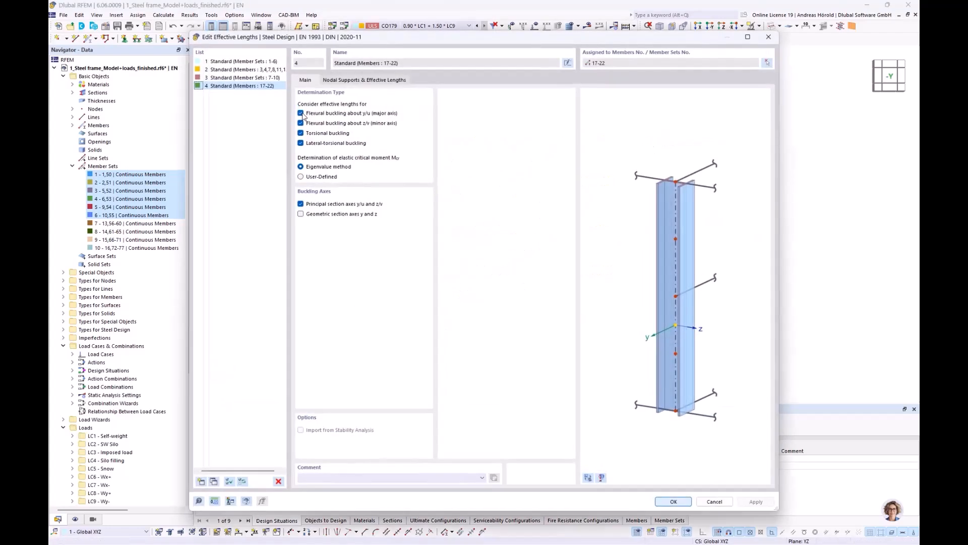
pyautogui.click(715, 501)
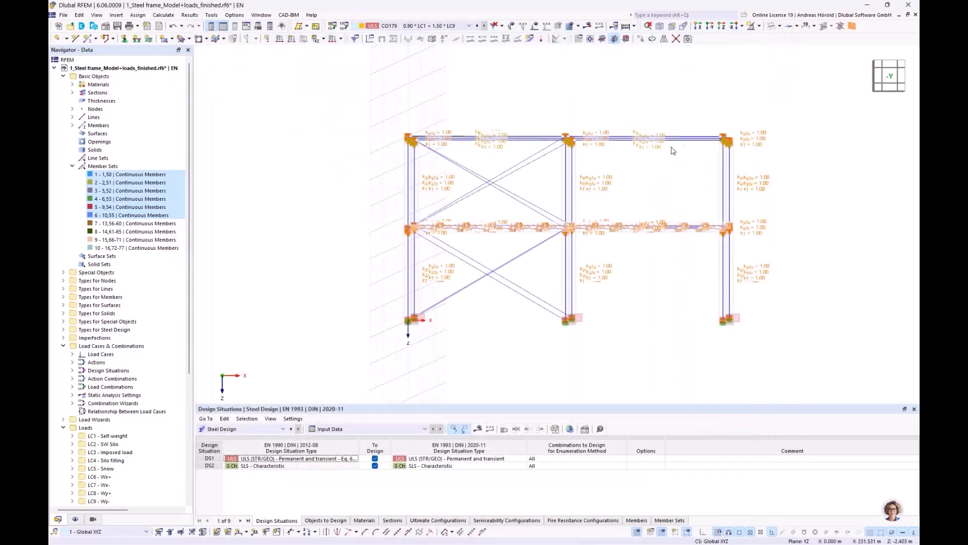
# - Select the roof-level longitudinal beams 17-22, open them for editing together and enable the Support option
pyautogui.moveTo(540, 126); pyautogui.dragTo(519, 155)
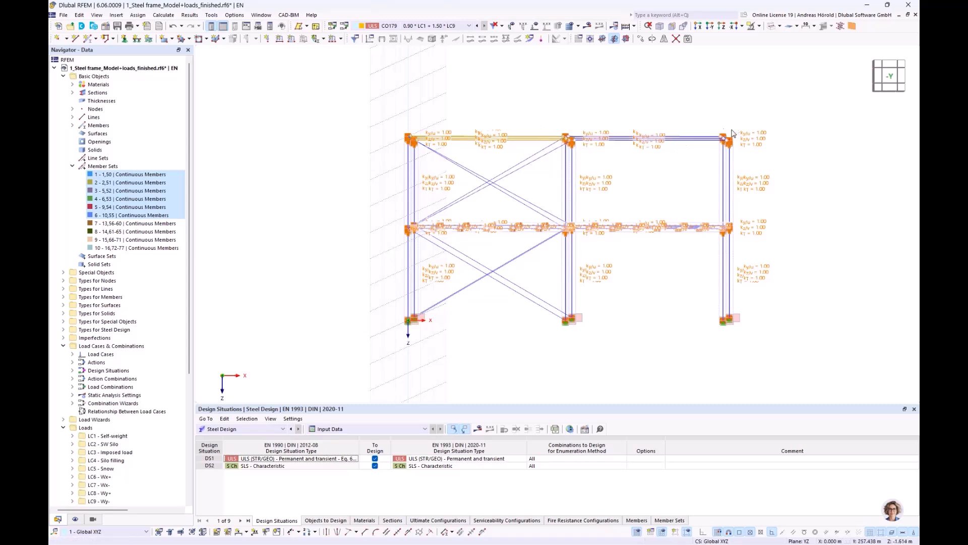
pyautogui.keyDown('ctrl'); pyautogui.click(697, 140); pyautogui.keyUp('ctrl')
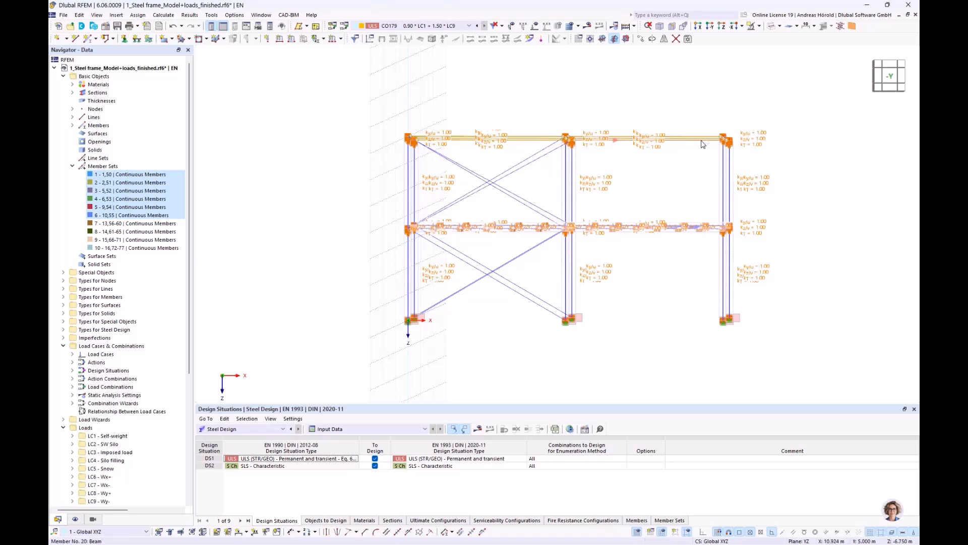
pyautogui.doubleClick(702, 143)
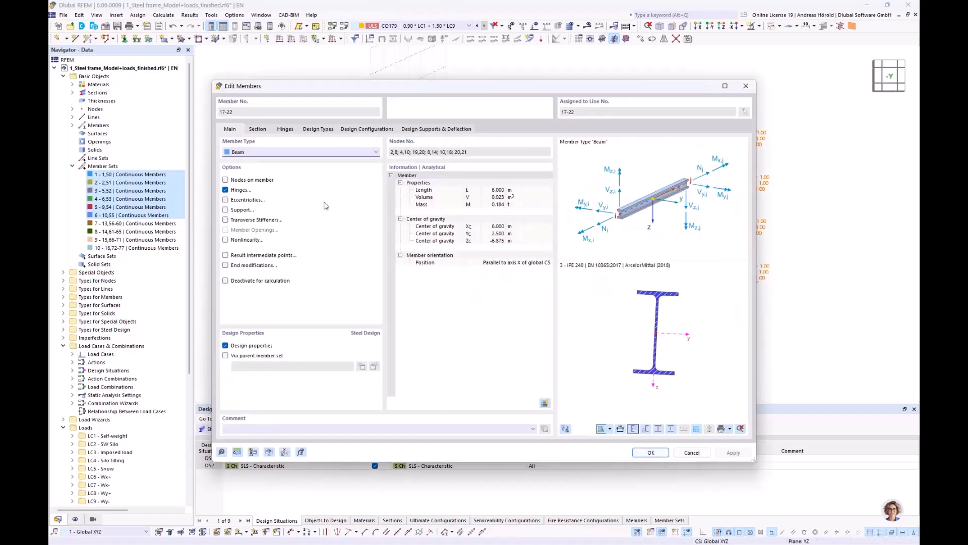
pyautogui.click(226, 210)
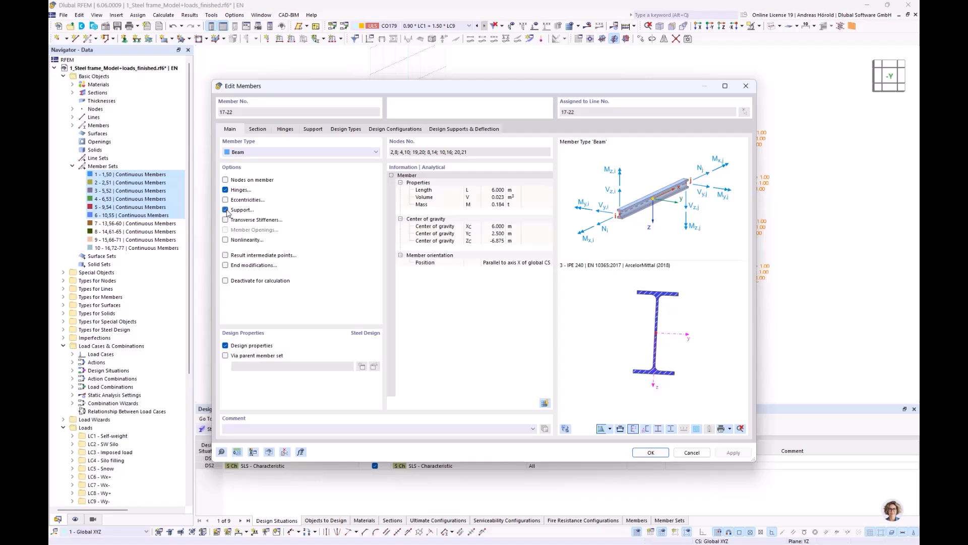
# - Create a new member support for members 17-22 and set its rotational nonlinearity to Rotational restraint about x
pyautogui.click(313, 129)
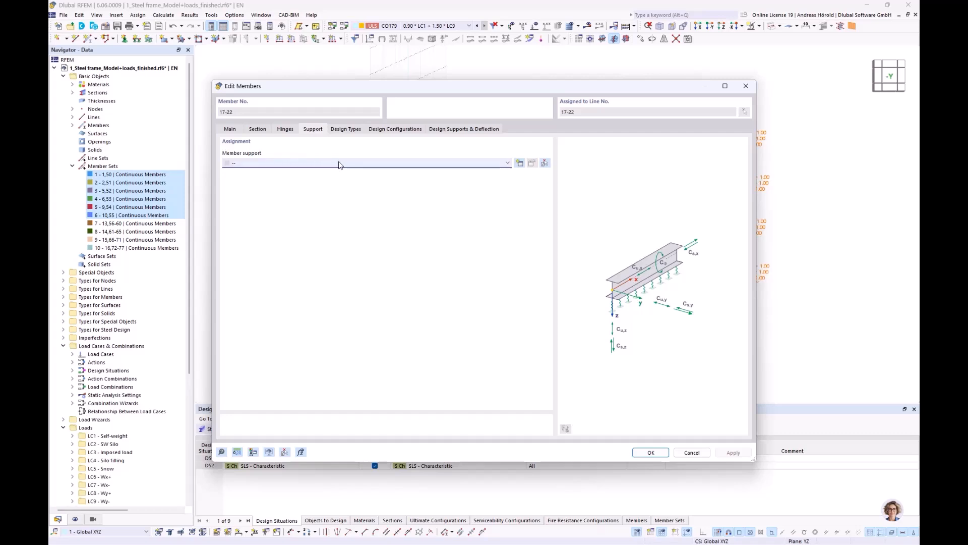
pyautogui.click(519, 163)
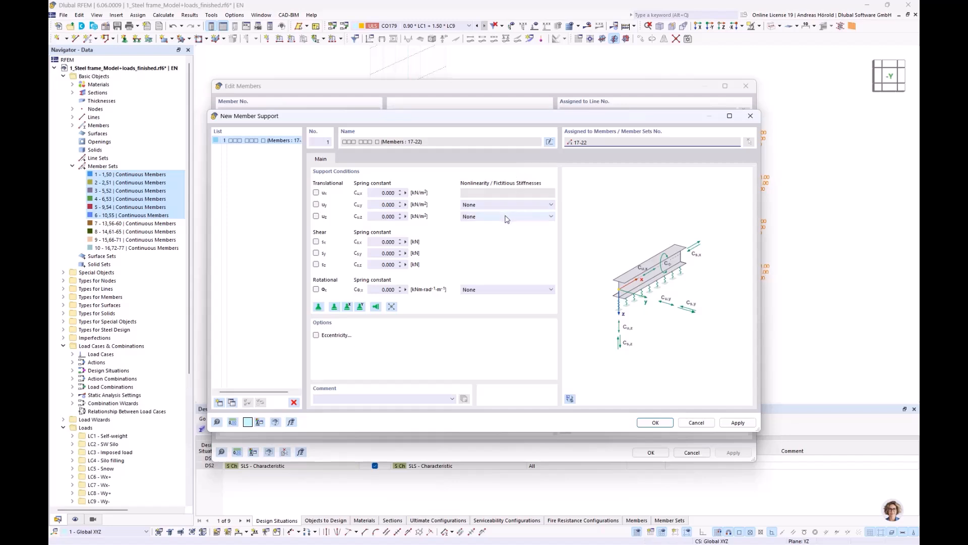
pyautogui.click(516, 294)
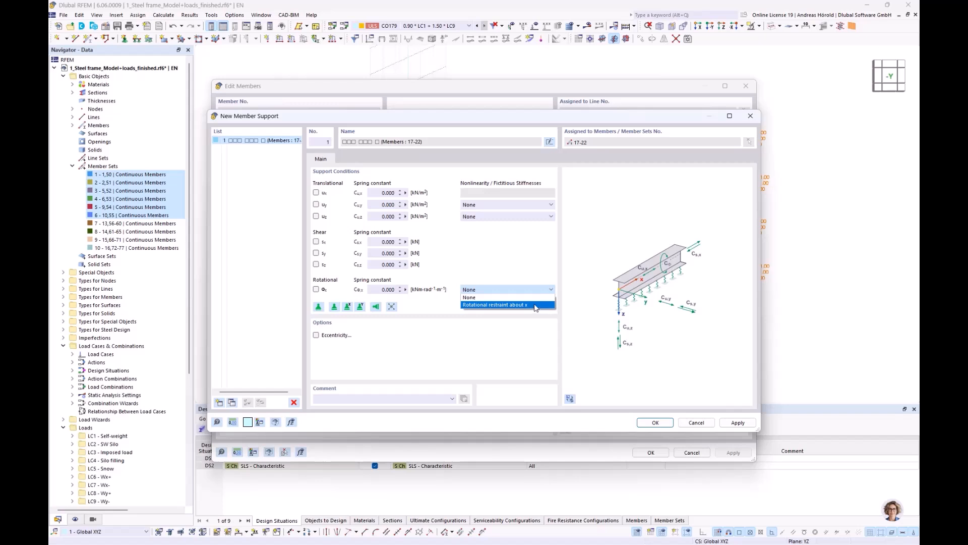
pyautogui.click(536, 305)
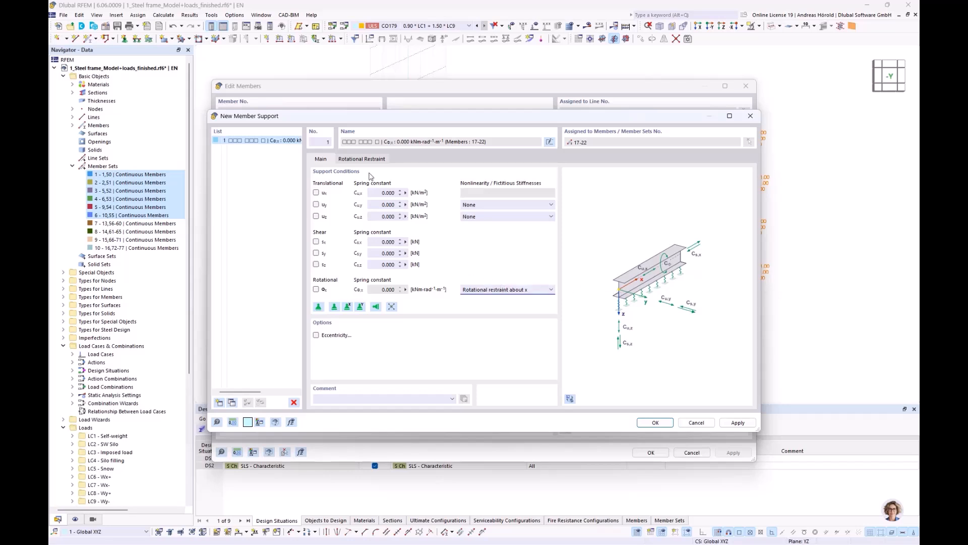
# - Create a continuous member rotational restraint for the support and assign steel S235 per EN 1993-1-1:2005-05 as its sheeting material
pyautogui.click(362, 160)
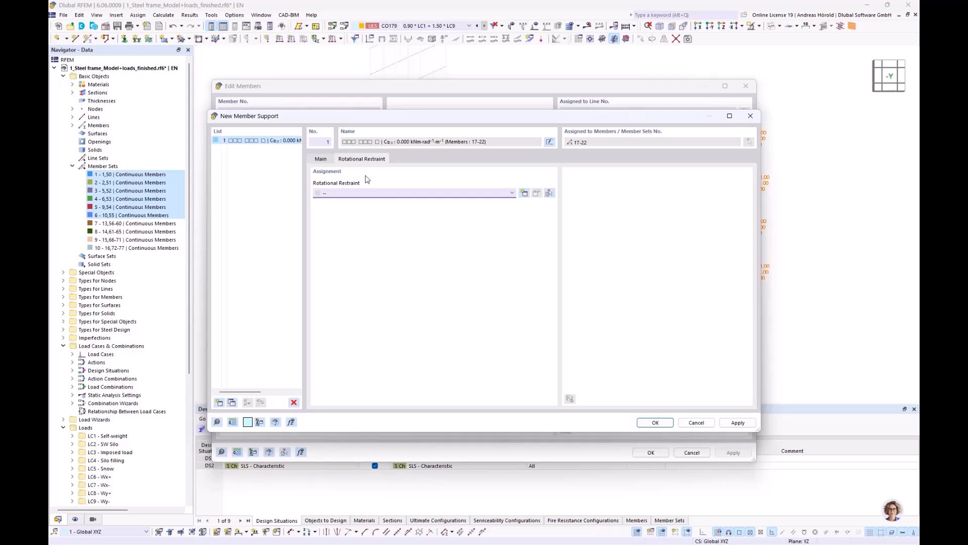
pyautogui.click(524, 194)
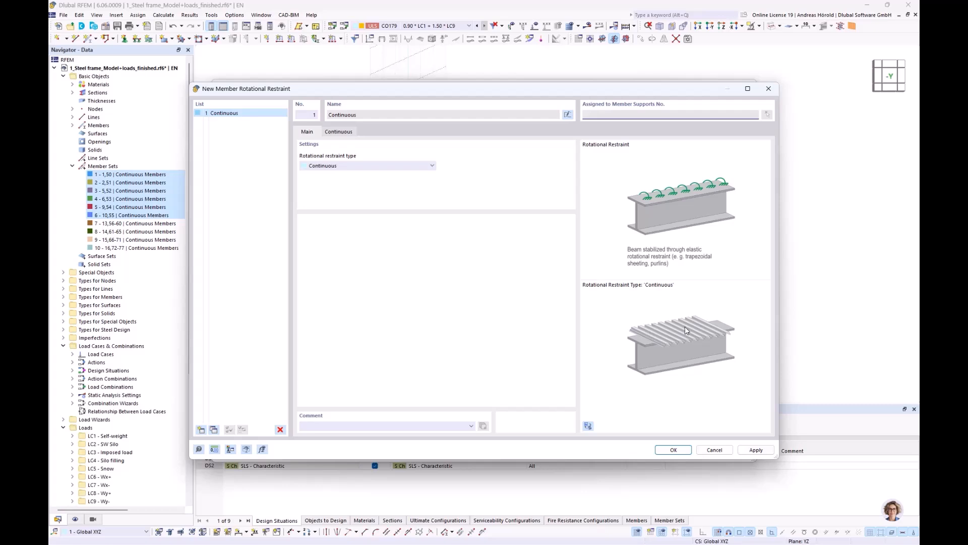
pyautogui.click(338, 132)
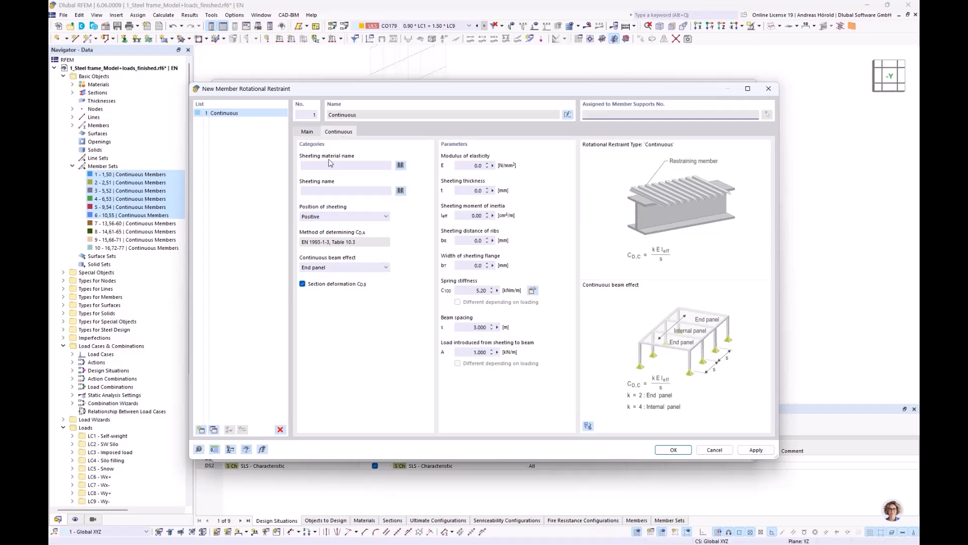
pyautogui.click(399, 165)
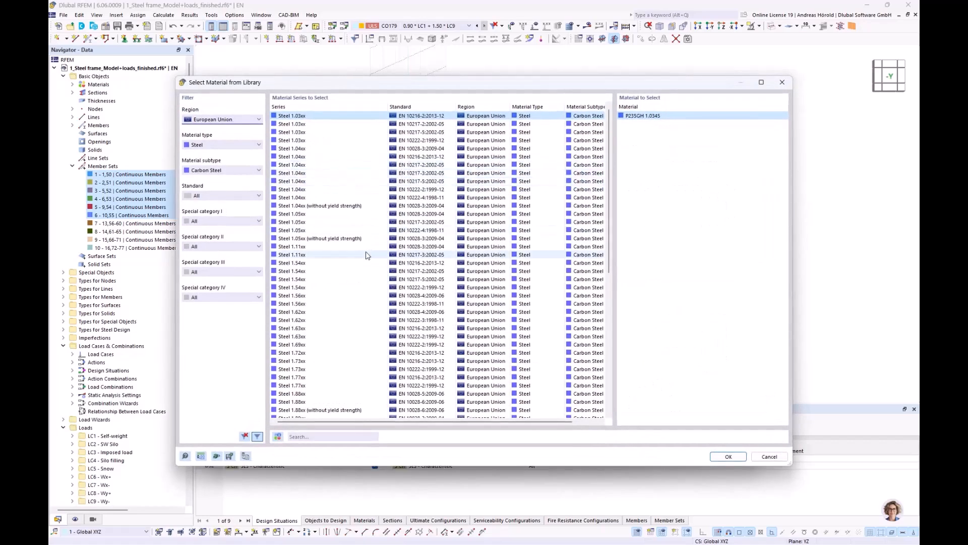
pyautogui.scroll(-10, 315, 393)
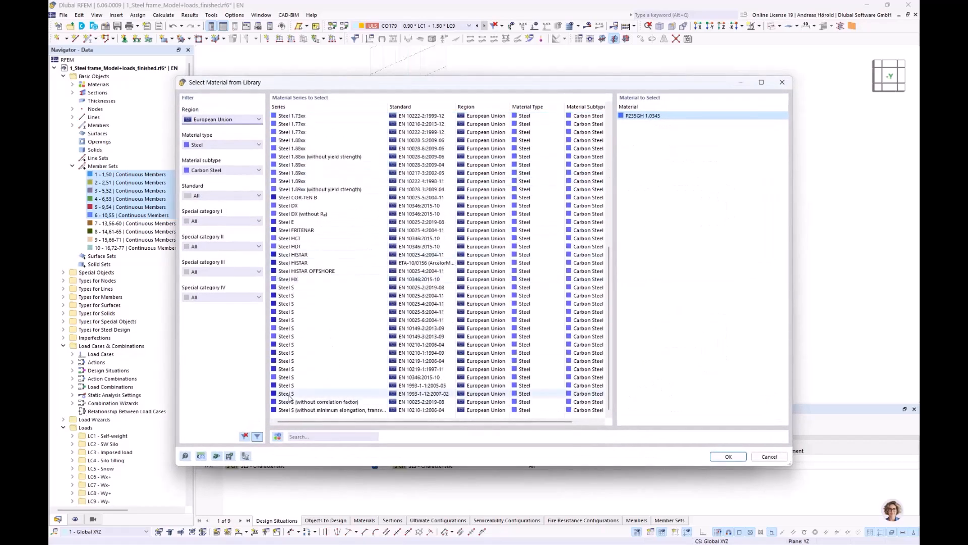
pyautogui.click(291, 394)
pyautogui.click(292, 385)
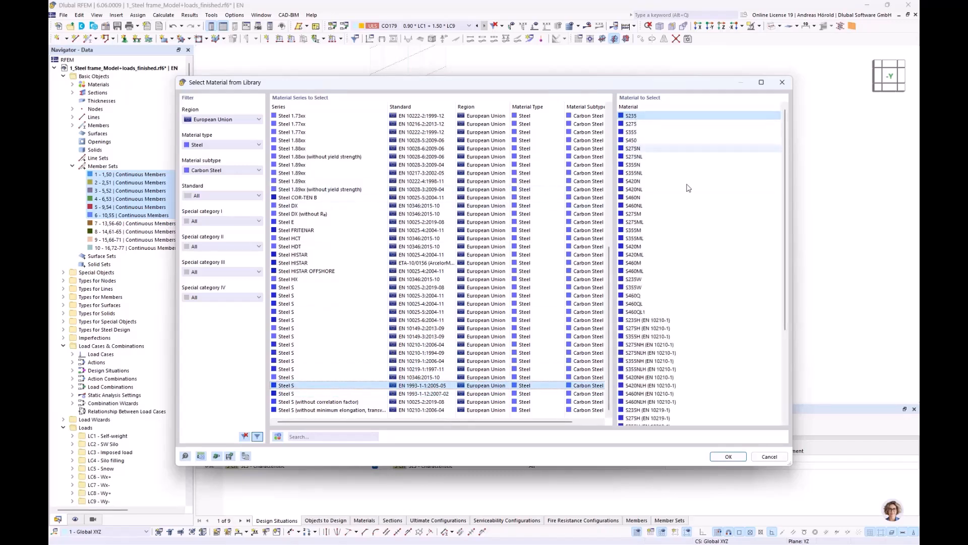
pyautogui.click(728, 456)
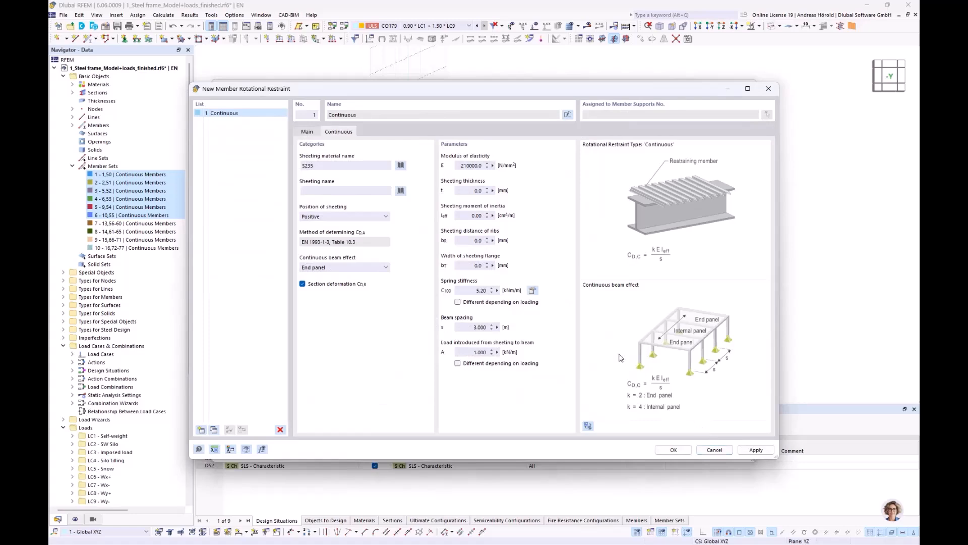
# - Assign the trapezoidal sheeting Hoesch (+) T50.1 - 0.75 from the section library to the rotational restraint
pyautogui.click(401, 192)
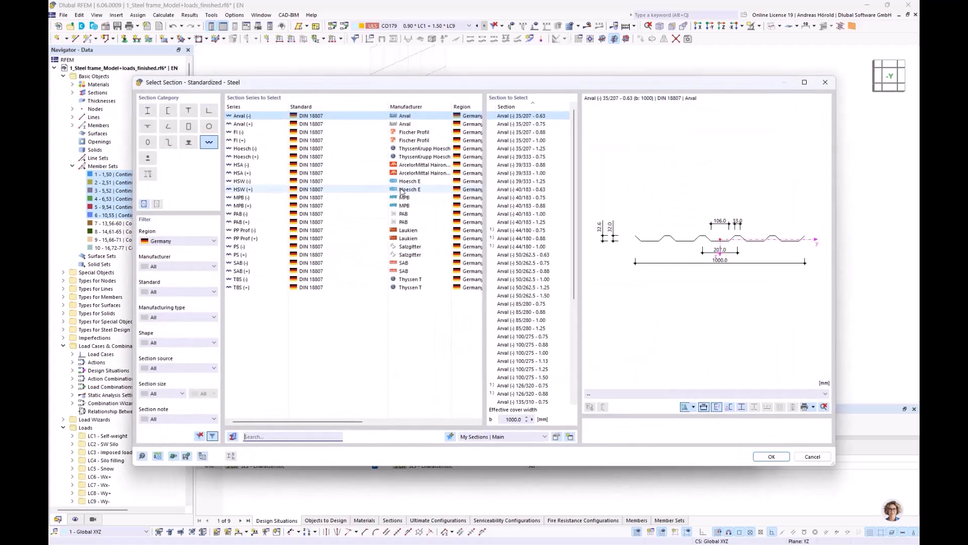
pyautogui.click(255, 158)
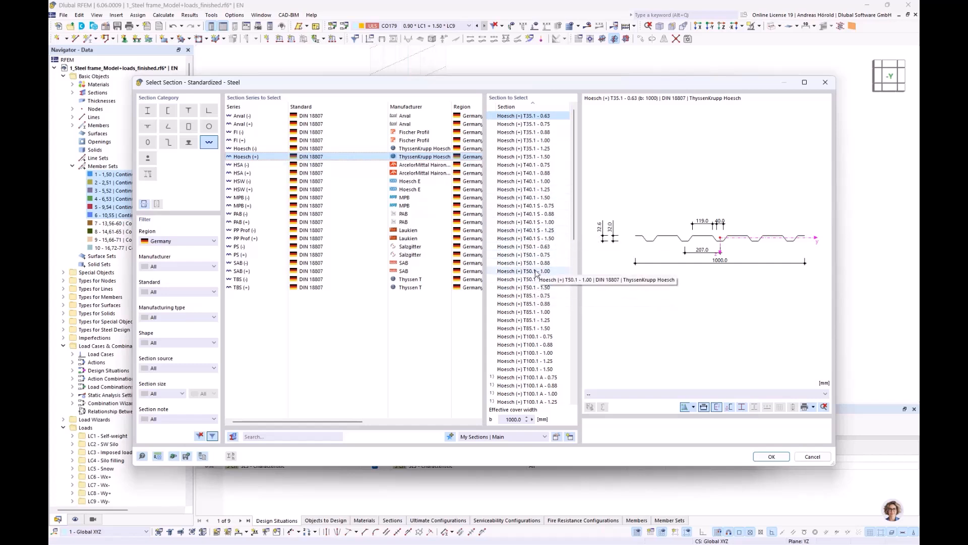
pyautogui.click(542, 256)
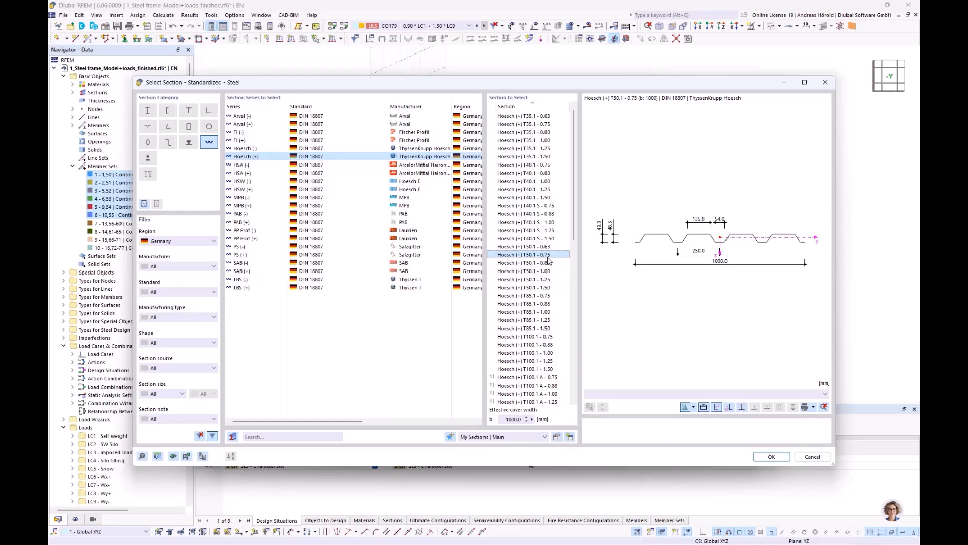
pyautogui.click(761, 457)
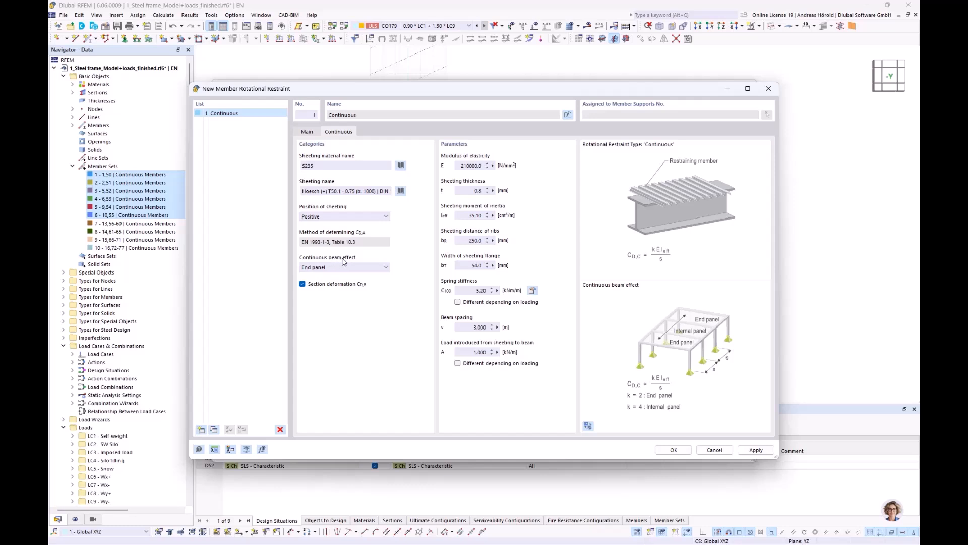
# - Set the restraint's continuous beam effect to Internal panel and import the 5.2 kNm/m spring stiffness C100 from Table 10.3 of EN 1993-1-3
pyautogui.click(373, 269)
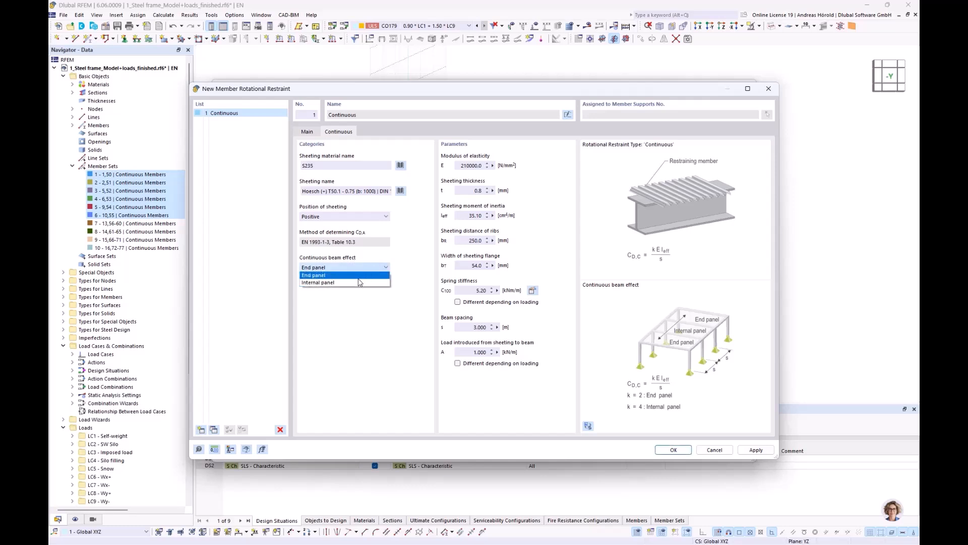
pyautogui.click(358, 282)
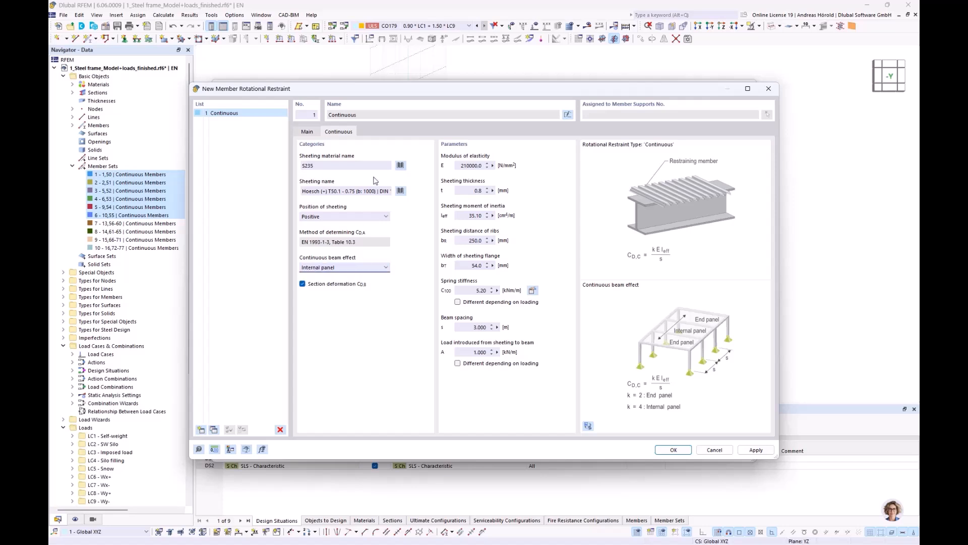
pyautogui.click(373, 117)
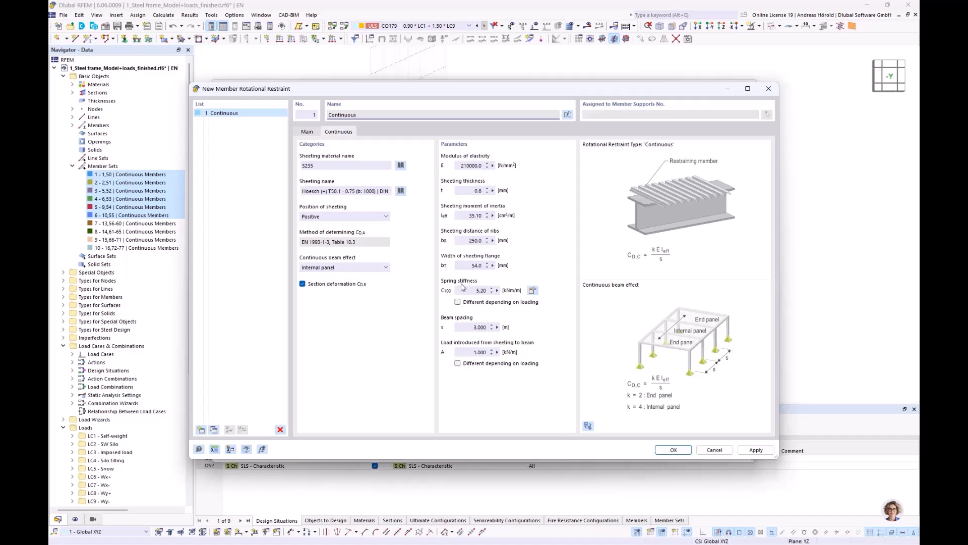
pyautogui.click(533, 290)
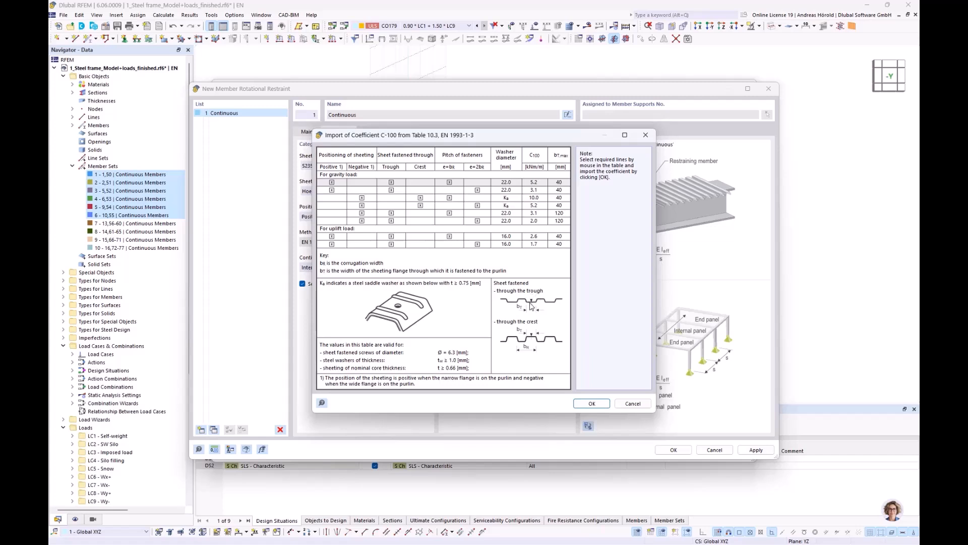
pyautogui.click(593, 404)
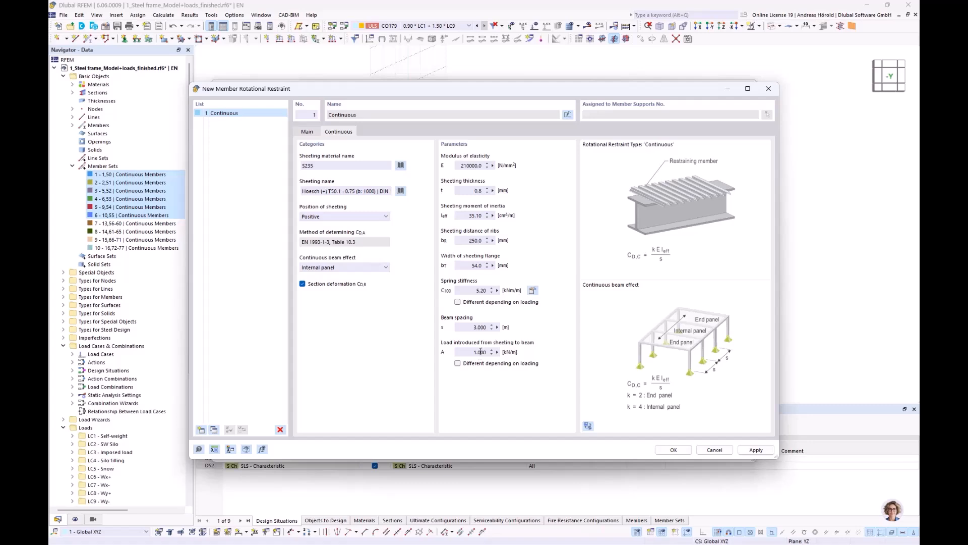
# - Set the restraint's beam spacing by measuring between the middle frame's rear roof corner node and the adjacent mid-rafter node
pyautogui.click(498, 329)
pyautogui.click(530, 352)
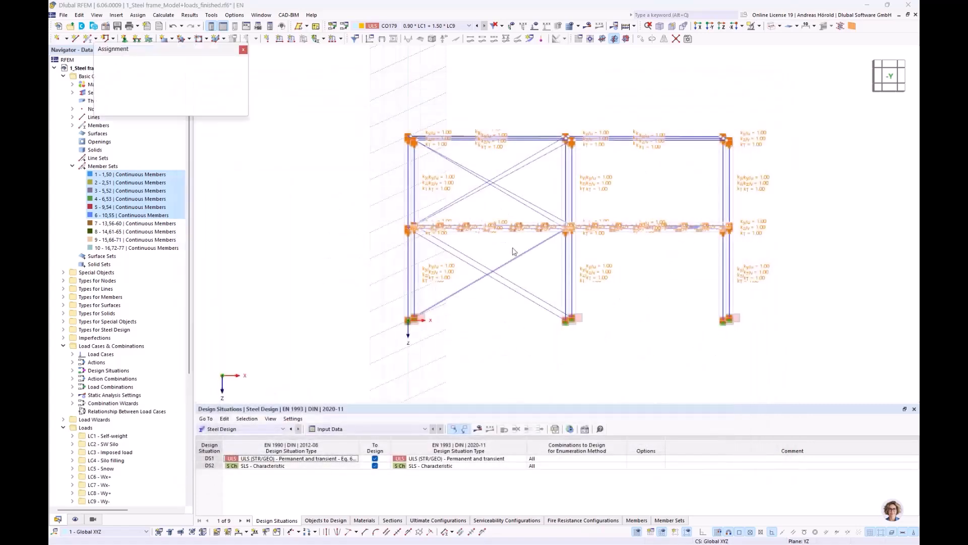
pyautogui.keyDown('ctrl'); pyautogui.moveTo(364, 239); pyautogui.dragTo(409, 300, button='middle'); pyautogui.keyUp('ctrl')
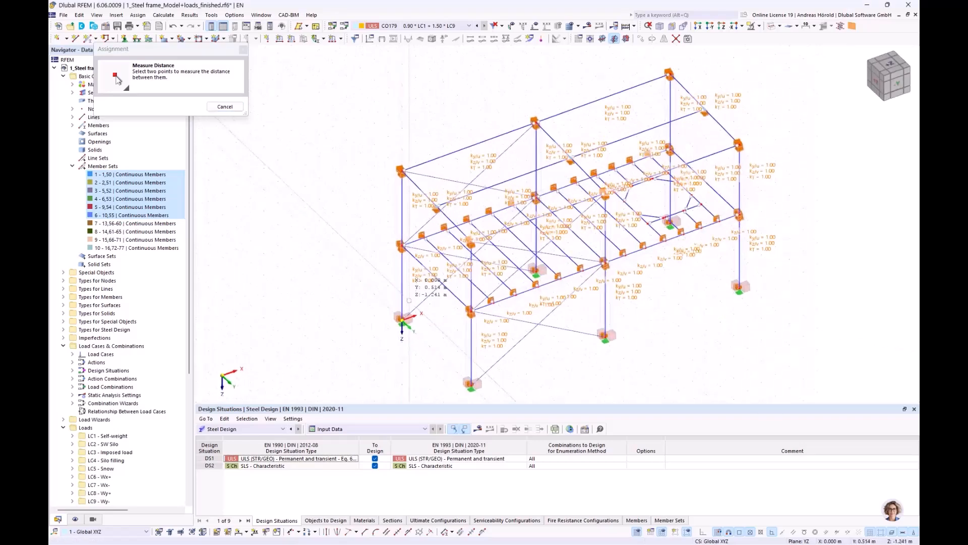
pyautogui.click(536, 121)
pyautogui.click(569, 158)
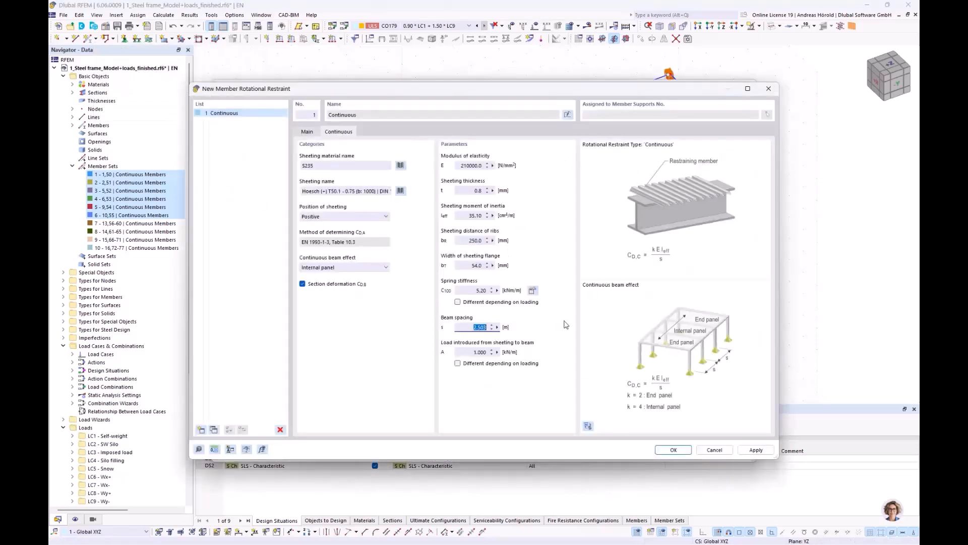
pyautogui.click(473, 353)
# - Rename the rotational restraint as Con. Internal and apply it with the new member support to members 17-22
pyautogui.click(569, 115)
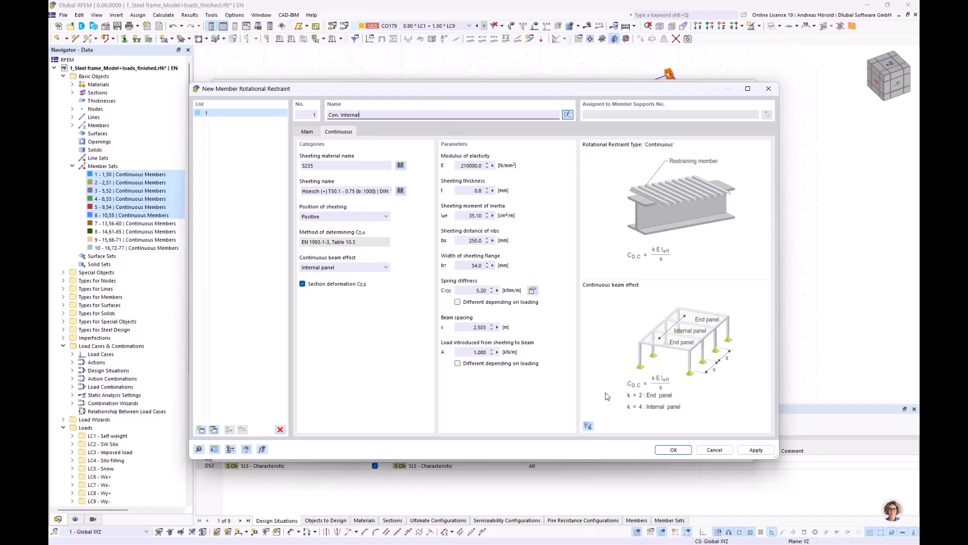
pyautogui.click(674, 449)
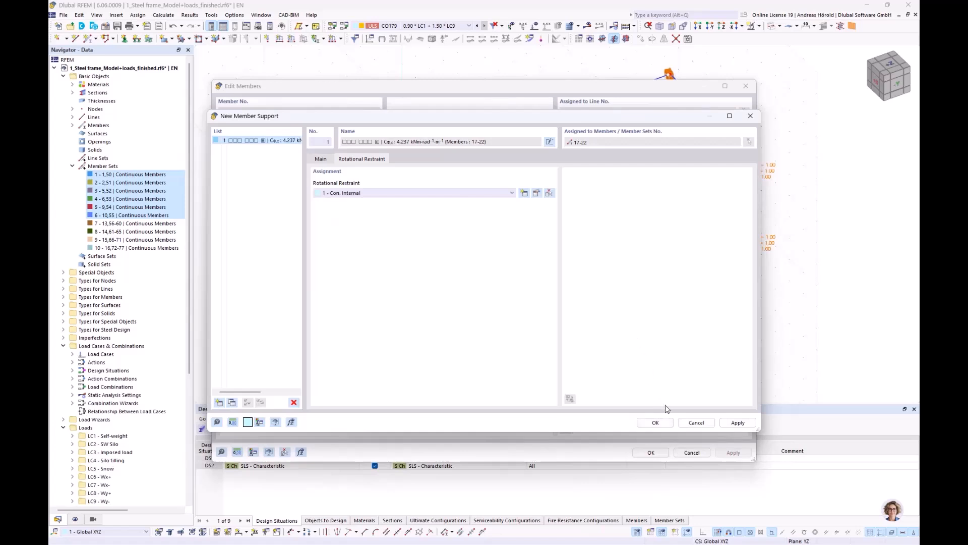
pyautogui.click(656, 423)
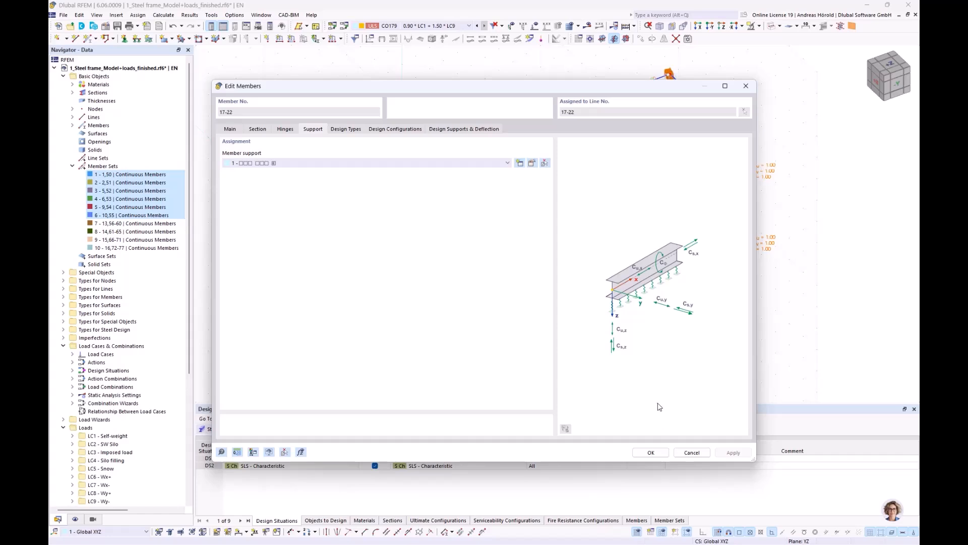
pyautogui.click(650, 453)
# - Select the outer roof beams 17, 18, 20 and 21 and open their member support assignment for editing together
pyautogui.keyDown('ctrl'); pyautogui.moveTo(632, 341); pyautogui.dragTo(605, 321, button='middle'); pyautogui.keyUp('ctrl')
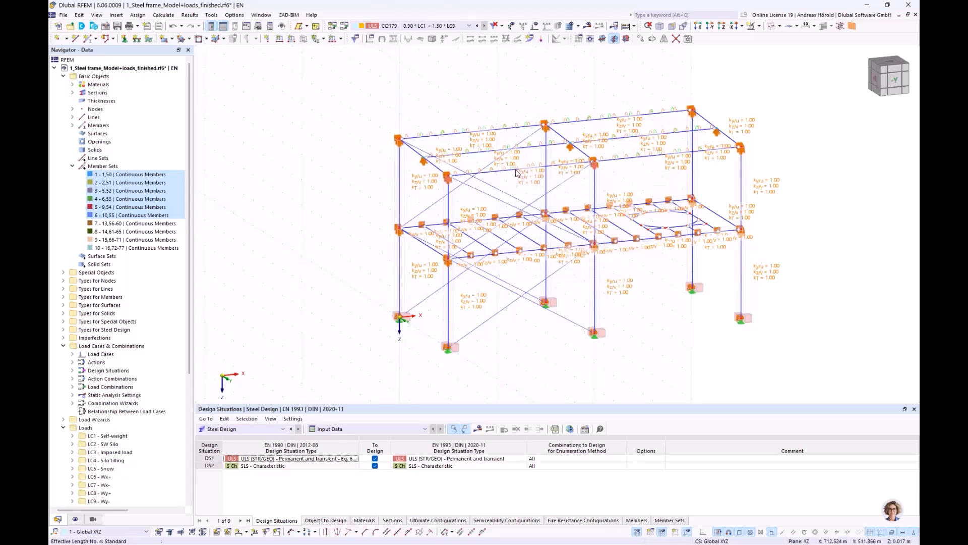
pyautogui.click(483, 173)
pyautogui.keyDown('ctrl'); pyautogui.click(449, 134); pyautogui.keyUp('ctrl')
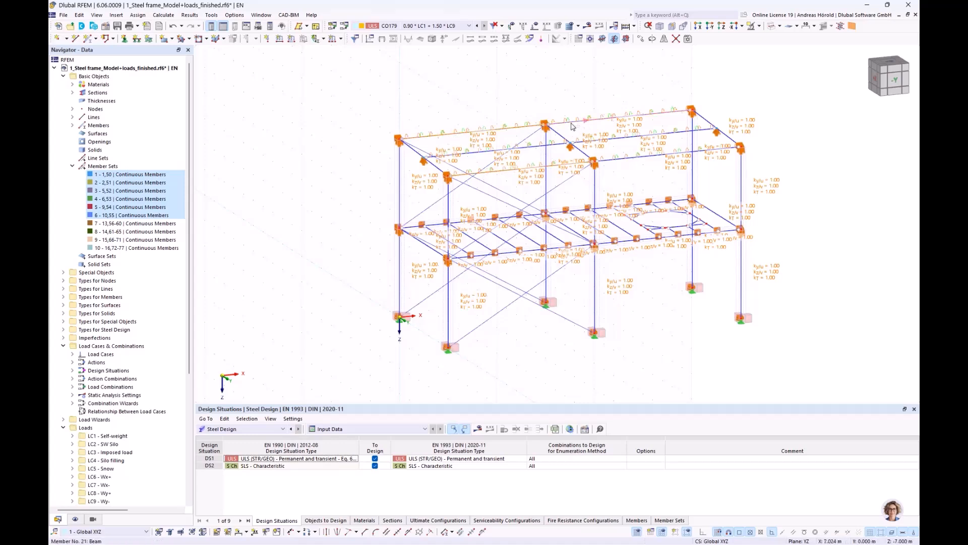
pyautogui.doubleClick(624, 162)
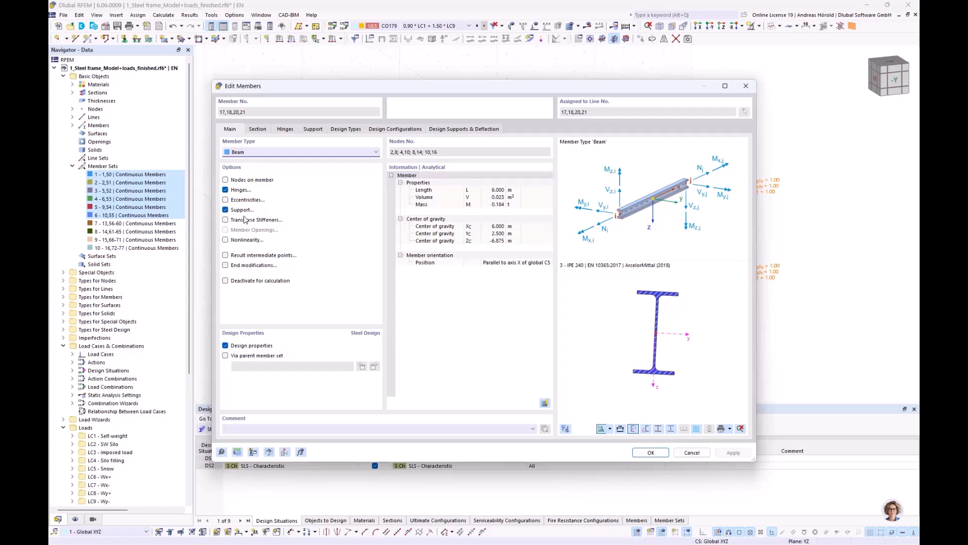
pyautogui.click(285, 130)
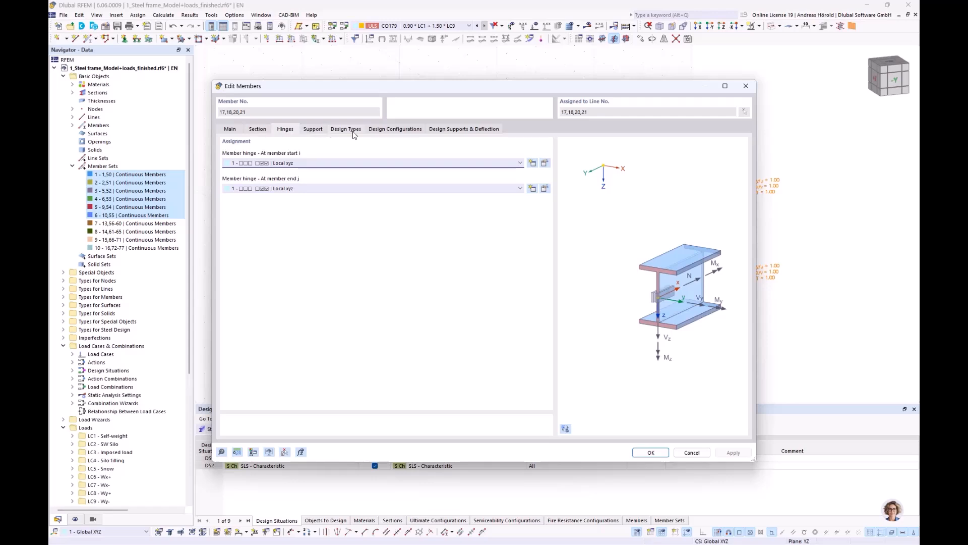
pyautogui.click(234, 130)
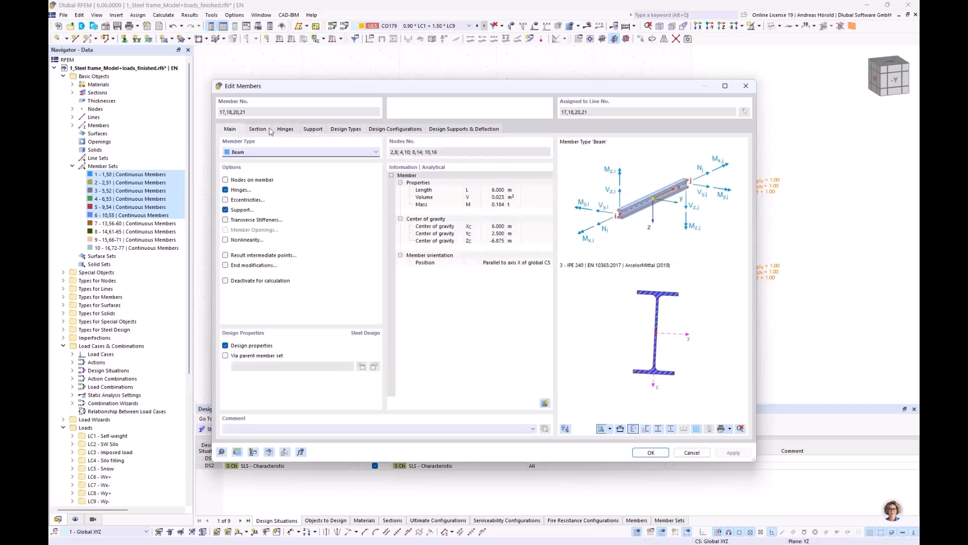
pyautogui.click(313, 130)
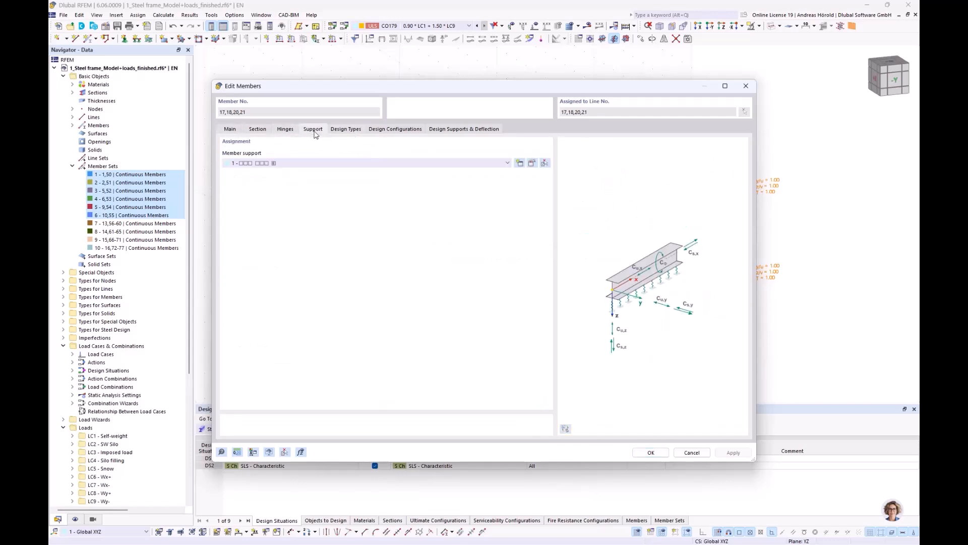
# - Create a new member support for members 17, 18, 20 and 21 with Rotational restraint about x and assign it the restraint Con. Internal
pyautogui.click(519, 163)
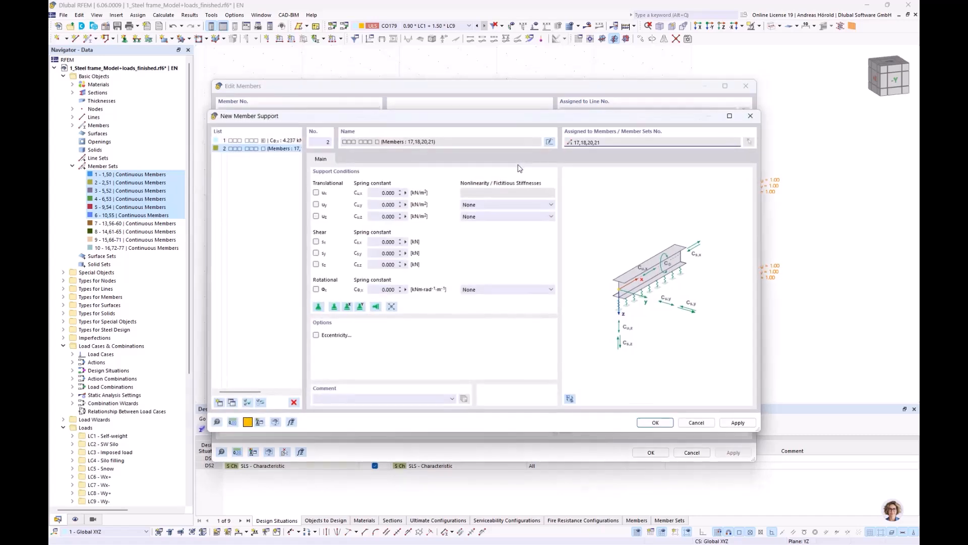
pyautogui.click(319, 291)
pyautogui.click(318, 290)
pyautogui.click(536, 296)
pyautogui.click(524, 301)
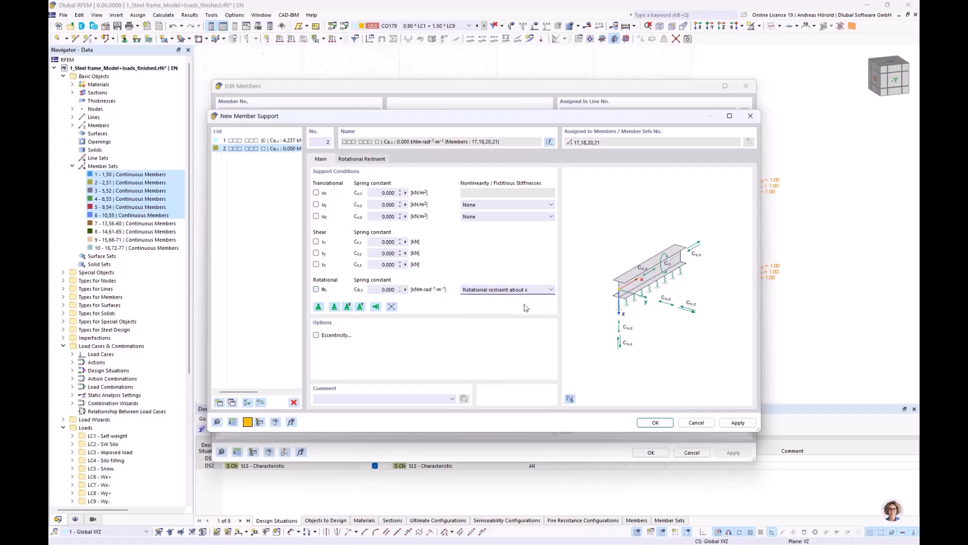
pyautogui.click(367, 158)
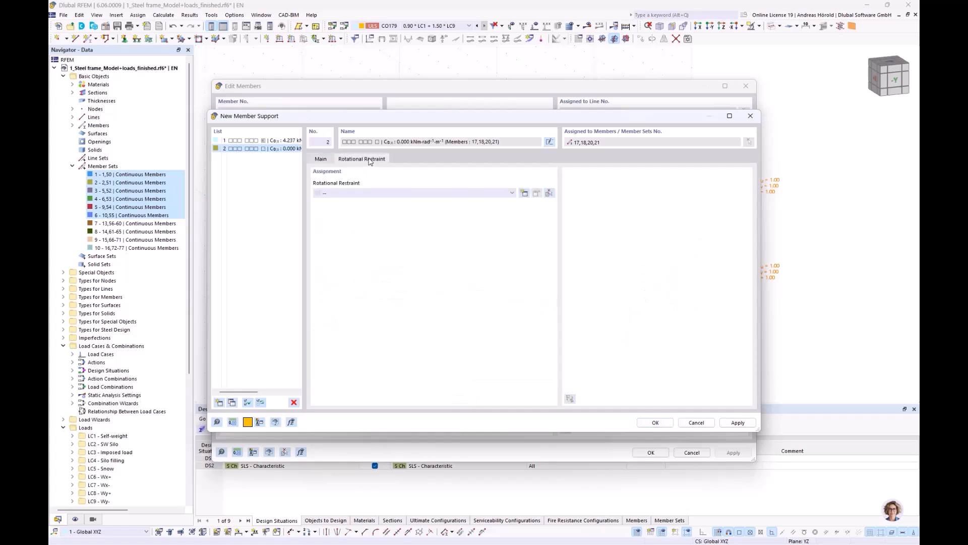
pyautogui.click(506, 194)
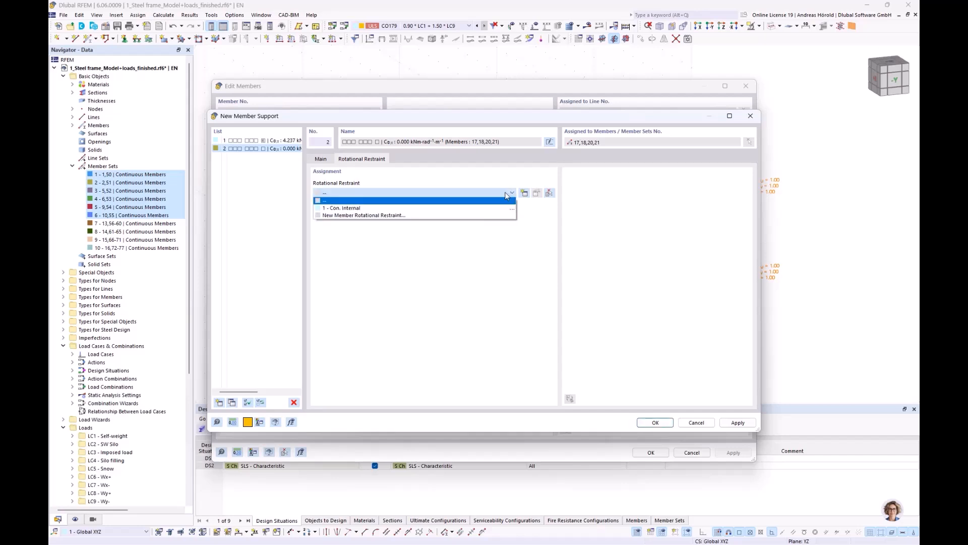
pyautogui.click(451, 208)
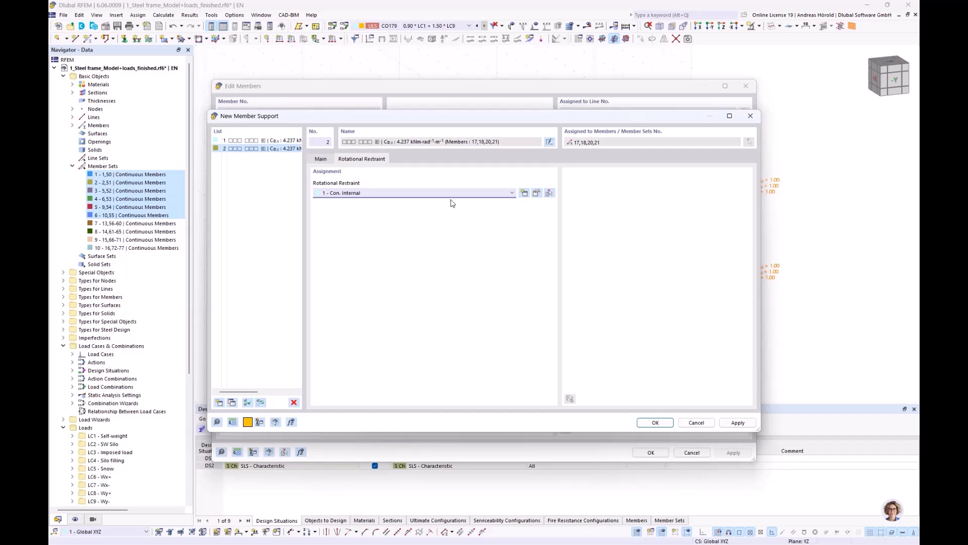
# - Duplicate the Con. Internal restraint, set the copy's continuous beam effect to End panel, and apply the new support to the outer roof beams
pyautogui.click(536, 193)
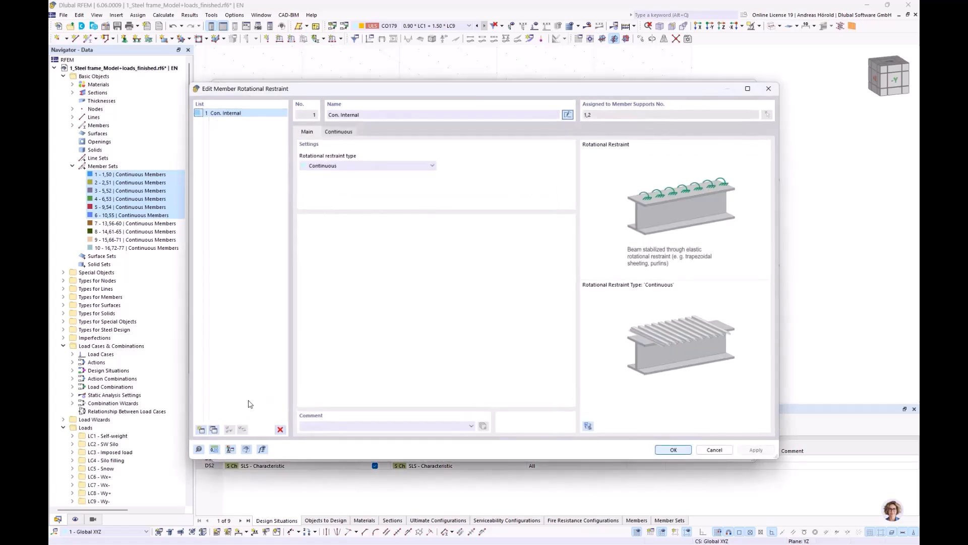
pyautogui.click(214, 430)
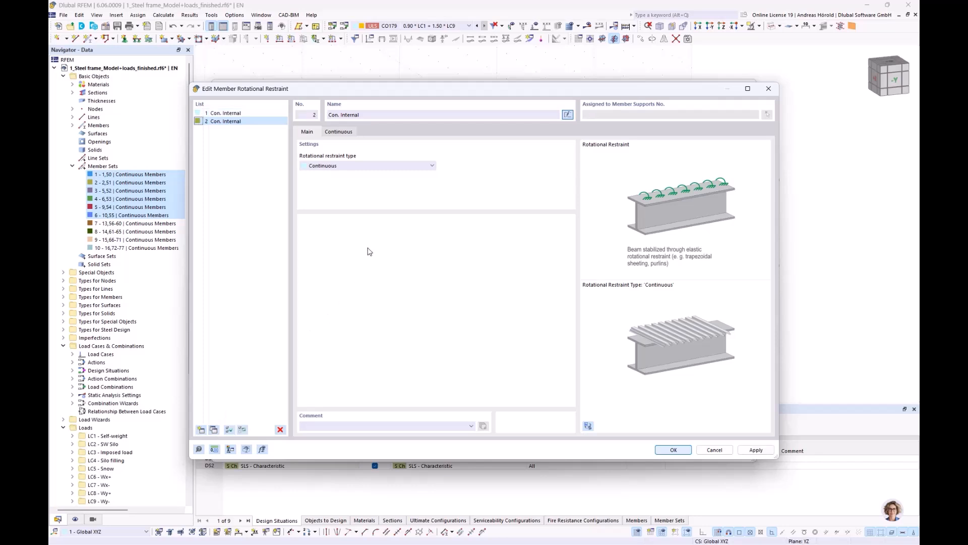
pyautogui.click(339, 132)
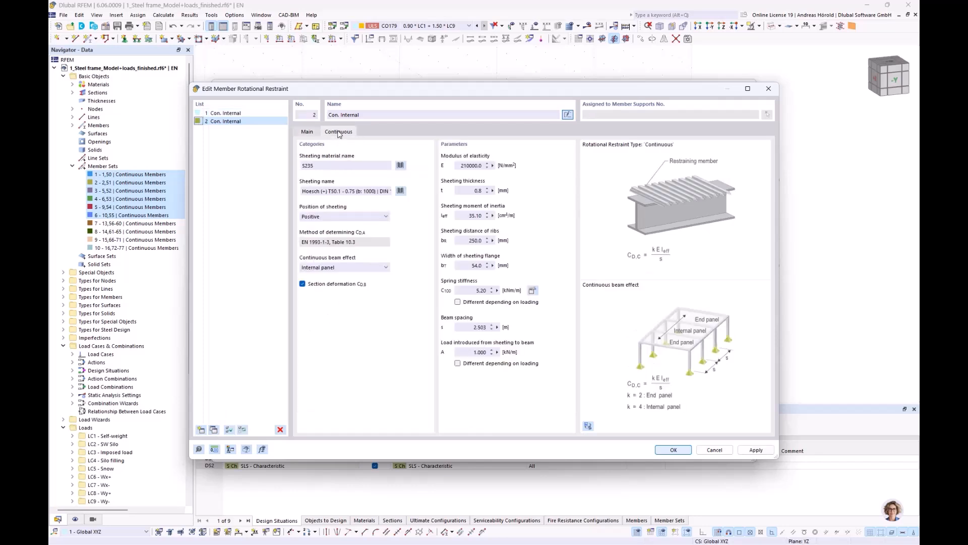
pyautogui.click(355, 267)
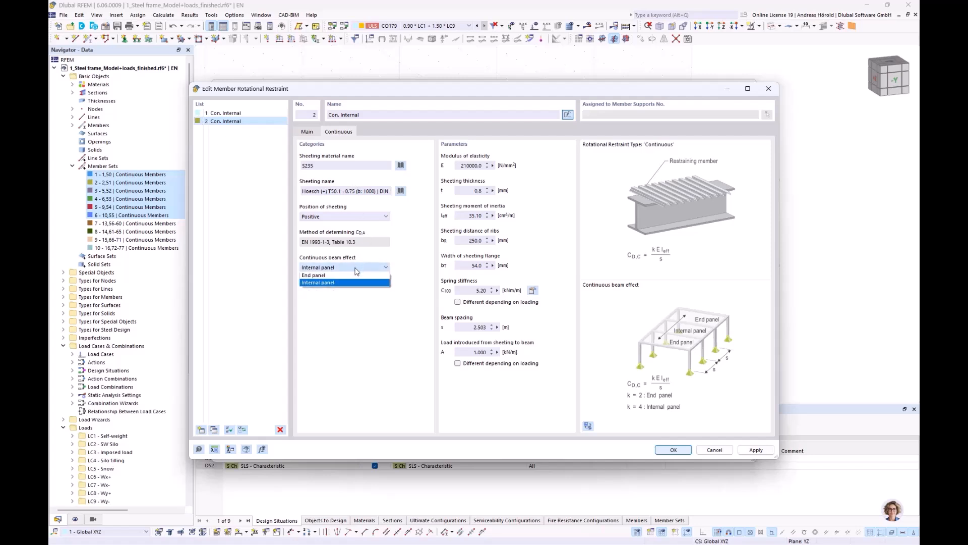
pyautogui.click(355, 277)
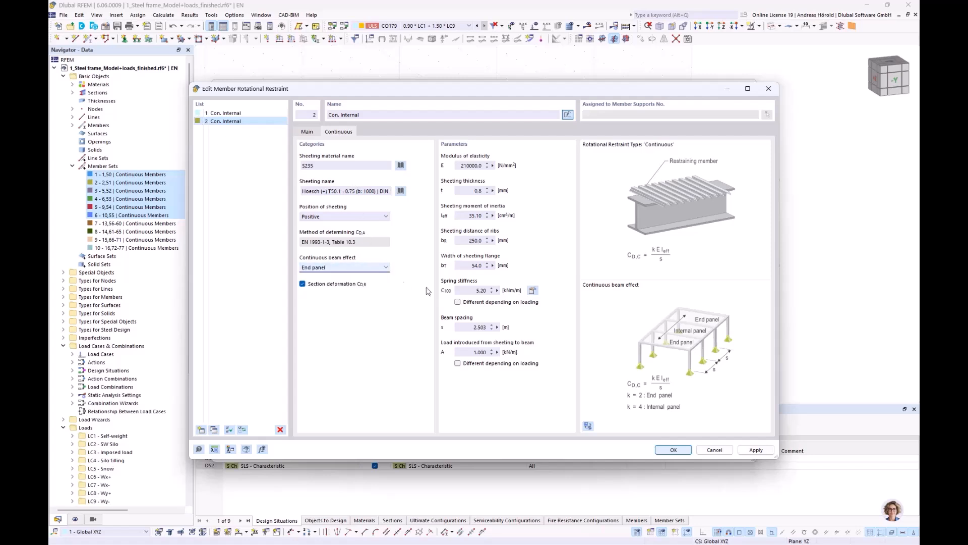
pyautogui.click(675, 450)
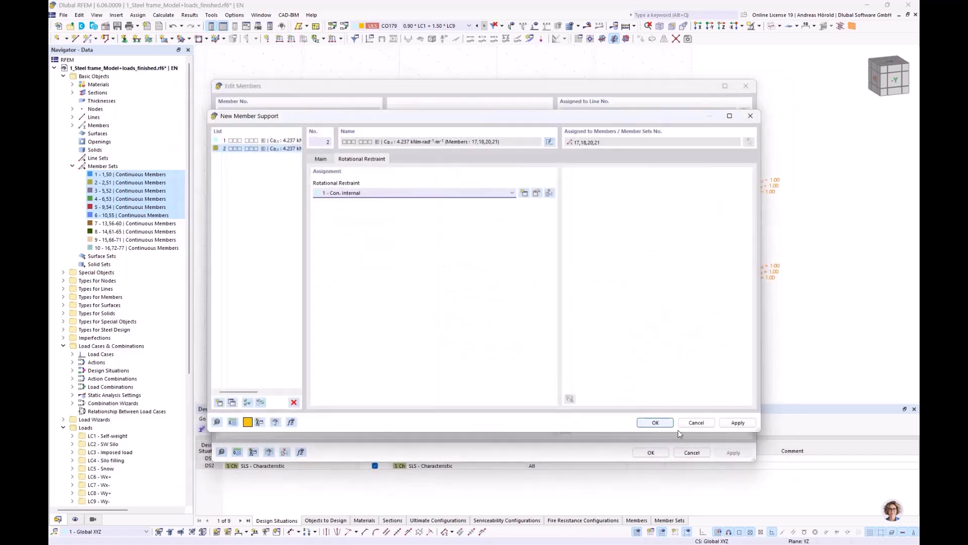
pyautogui.click(656, 425)
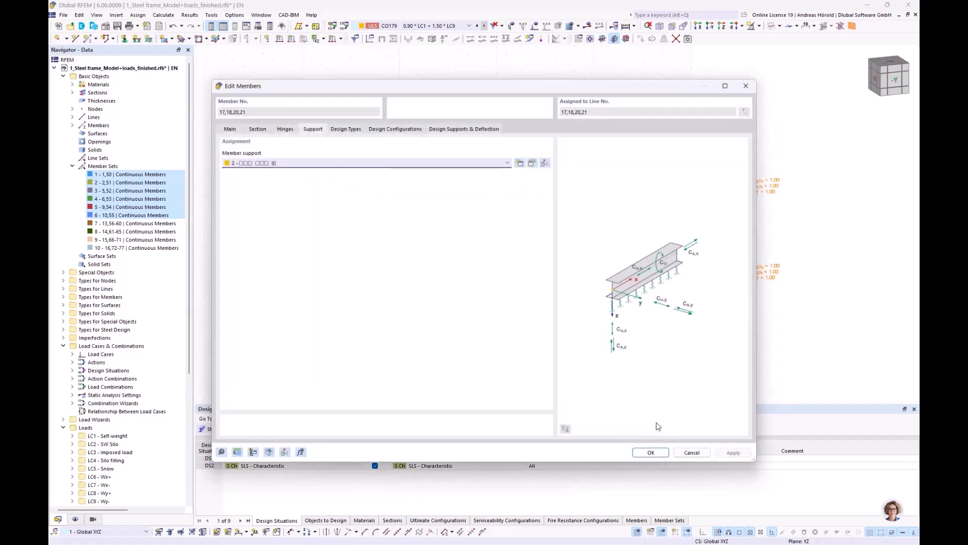
pyautogui.click(650, 452)
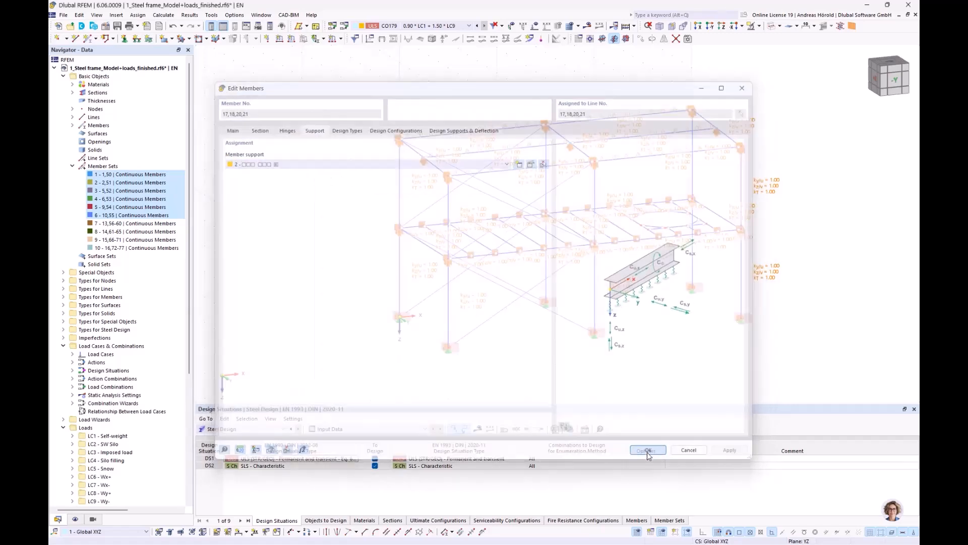
# - Inspect the member support of roof beam 19 and its assigned rotational restraint, leaving both unchanged
pyautogui.keyDown('ctrl'); pyautogui.moveTo(545, 351); pyautogui.dragTo(555, 355, button='middle'); pyautogui.keyUp('ctrl')
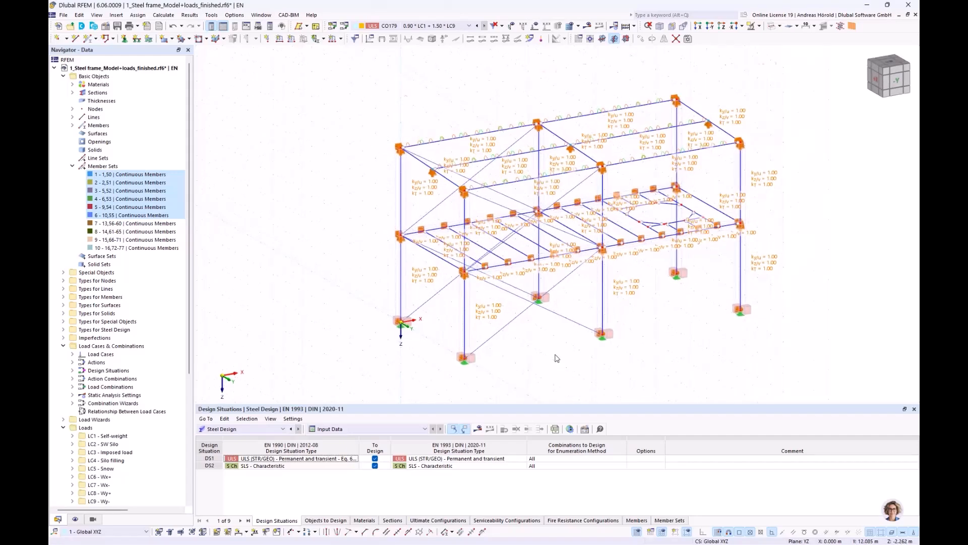
pyautogui.scroll(1, 557, 358)
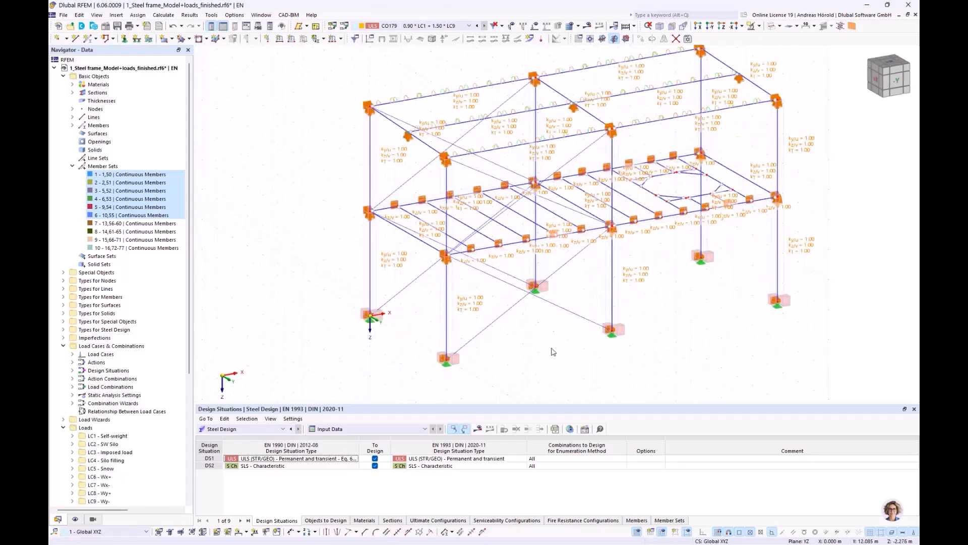
pyautogui.doubleClick(521, 117)
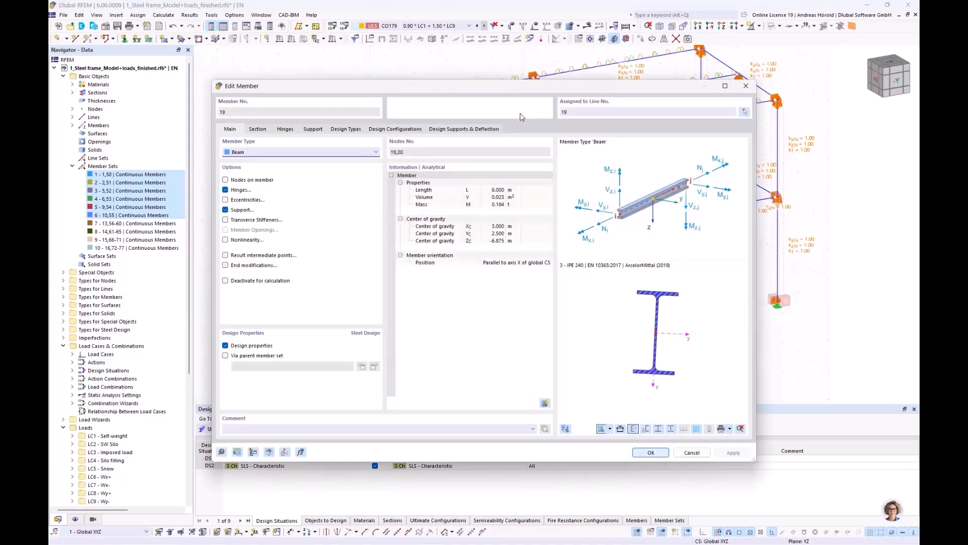
pyautogui.click(313, 130)
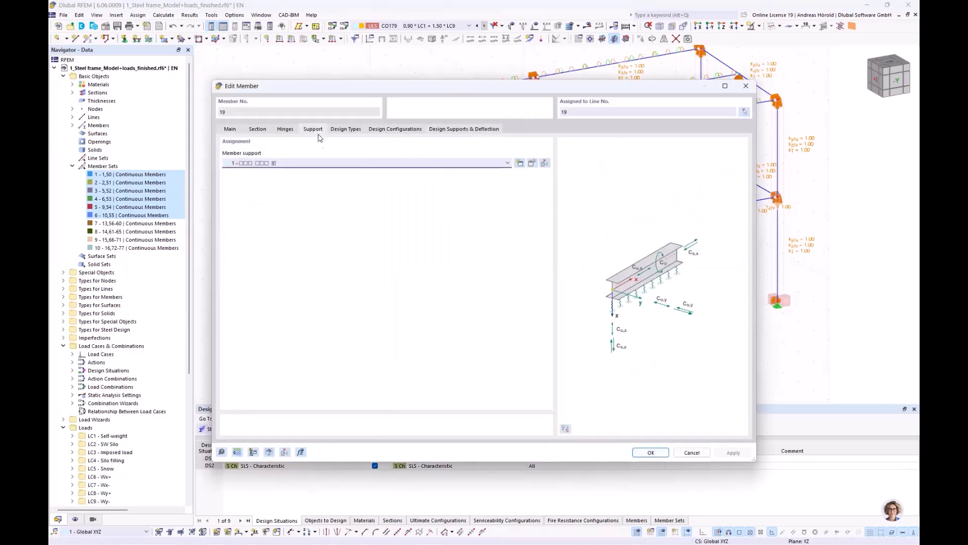
pyautogui.click(532, 164)
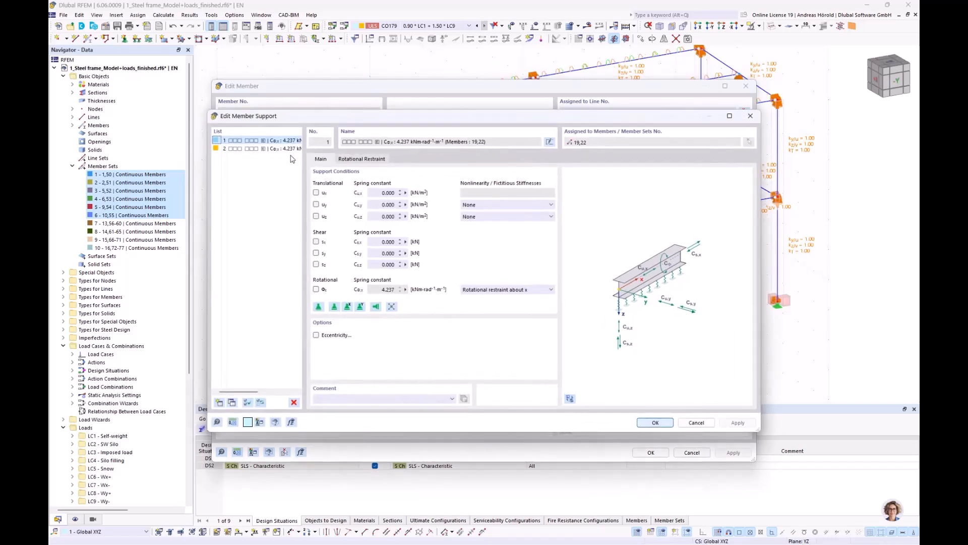
pyautogui.click(361, 160)
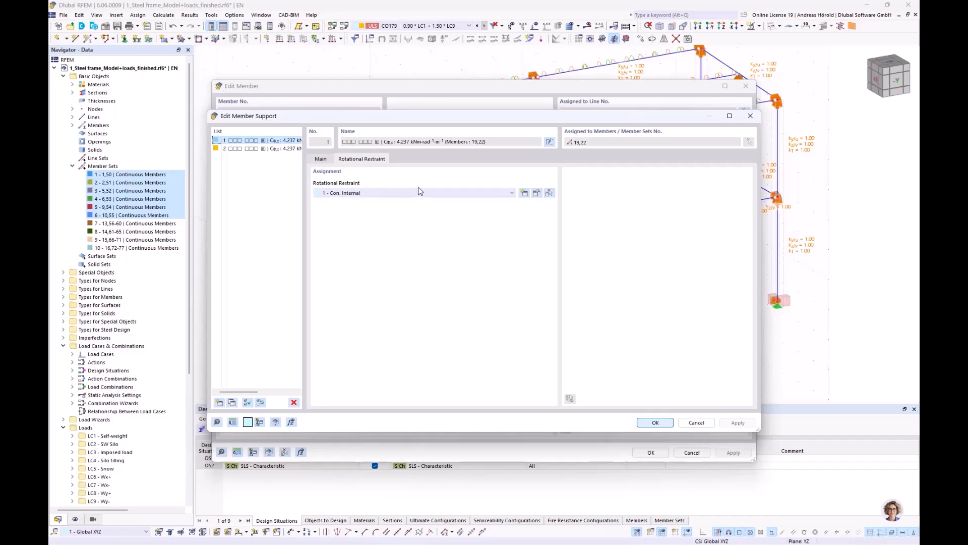
pyautogui.click(696, 423)
pyautogui.click(691, 451)
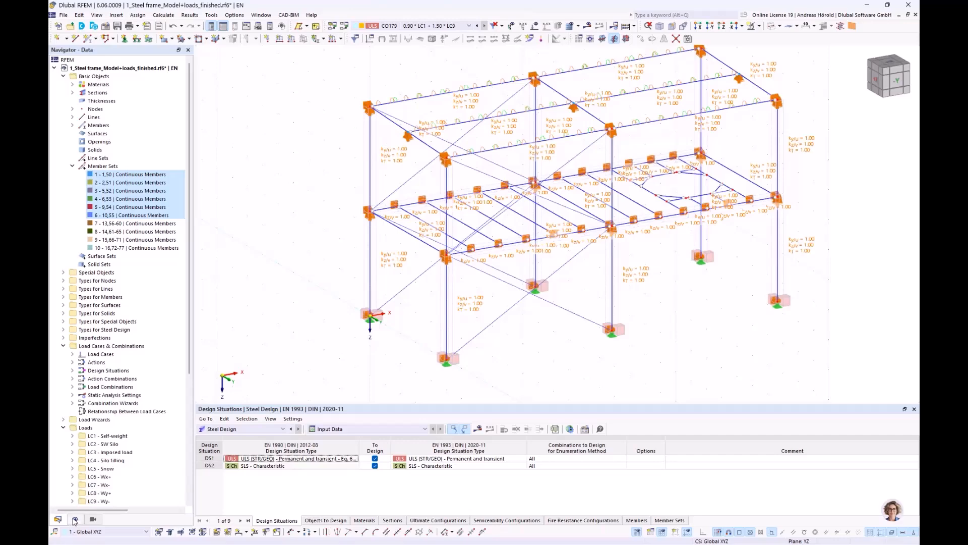
# - Turn off the display of member effective lengths under the steel design types
pyautogui.click(74, 520)
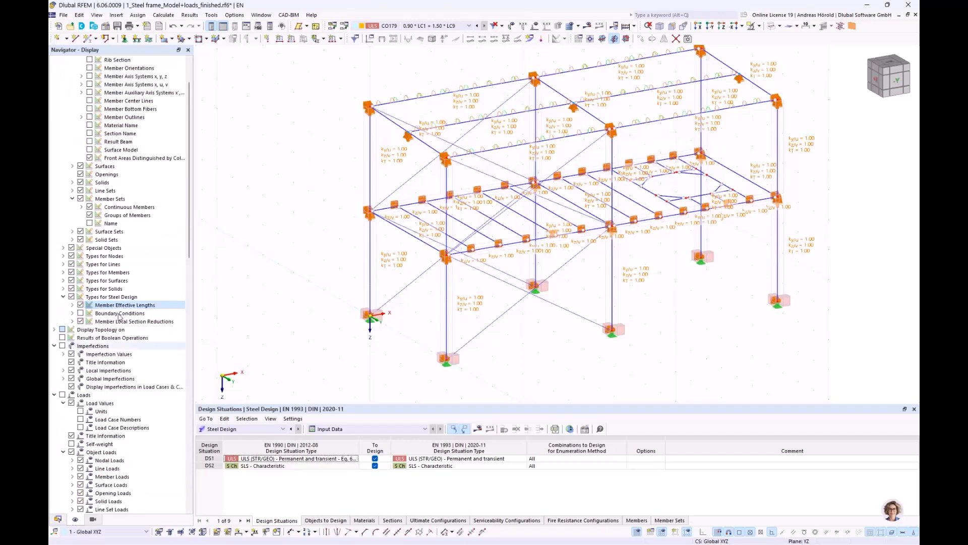
pyautogui.scroll(2, 130, 261)
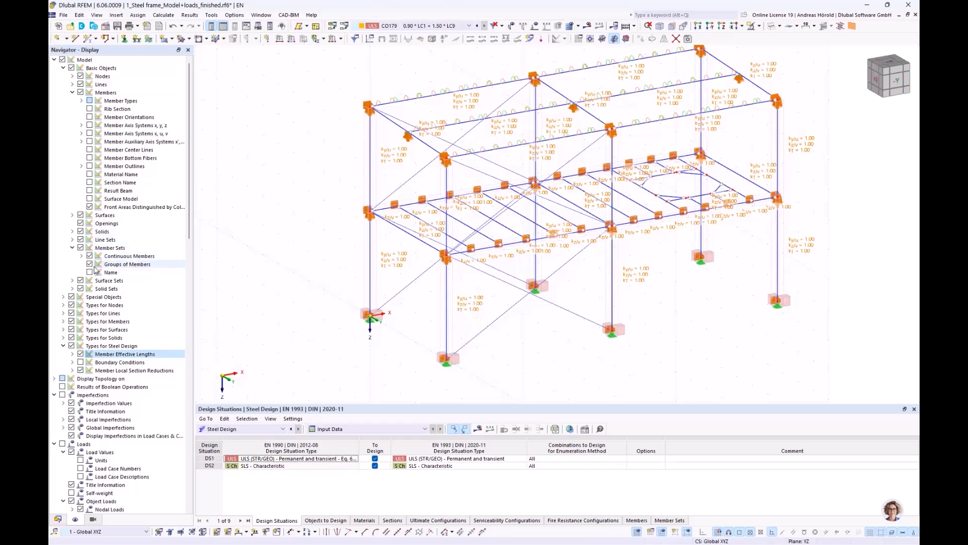
pyautogui.click(80, 354)
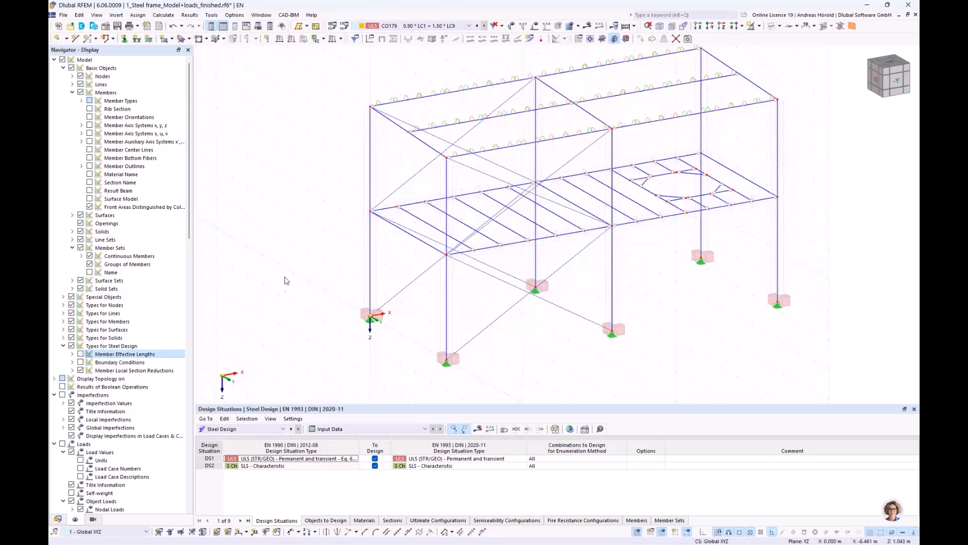
pyautogui.keyDown('ctrl'); pyautogui.moveTo(295, 258); pyautogui.dragTo(392, 198, button='middle'); pyautogui.keyUp('ctrl')
pyautogui.moveTo(440, 119); pyautogui.dragTo(407, 154)
pyautogui.moveTo(601, 125); pyautogui.dragTo(582, 149)
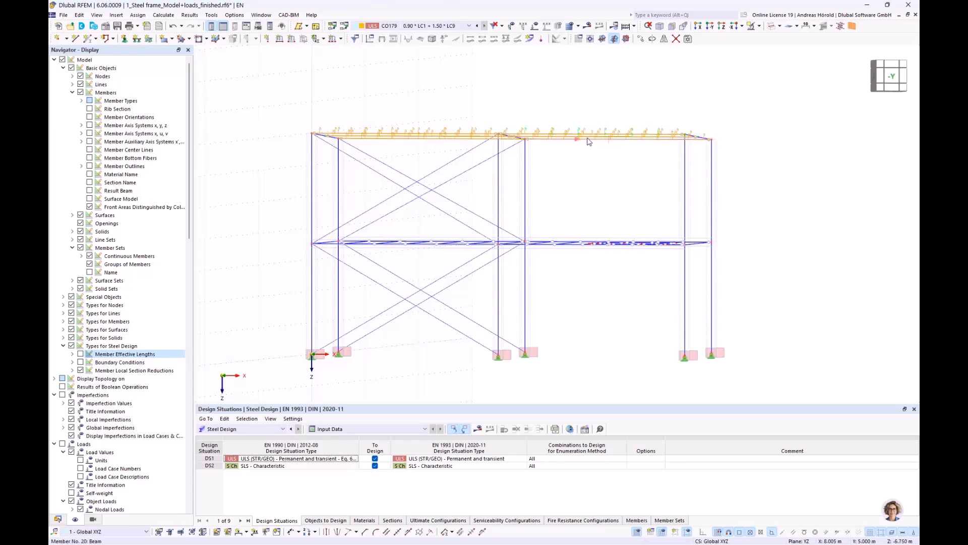
pyautogui.doubleClick(588, 142)
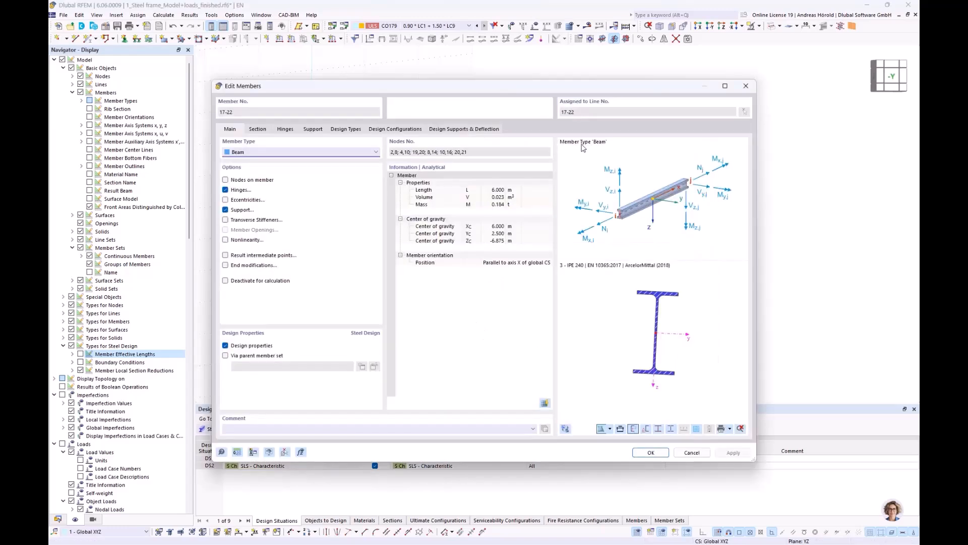
pyautogui.click(312, 129)
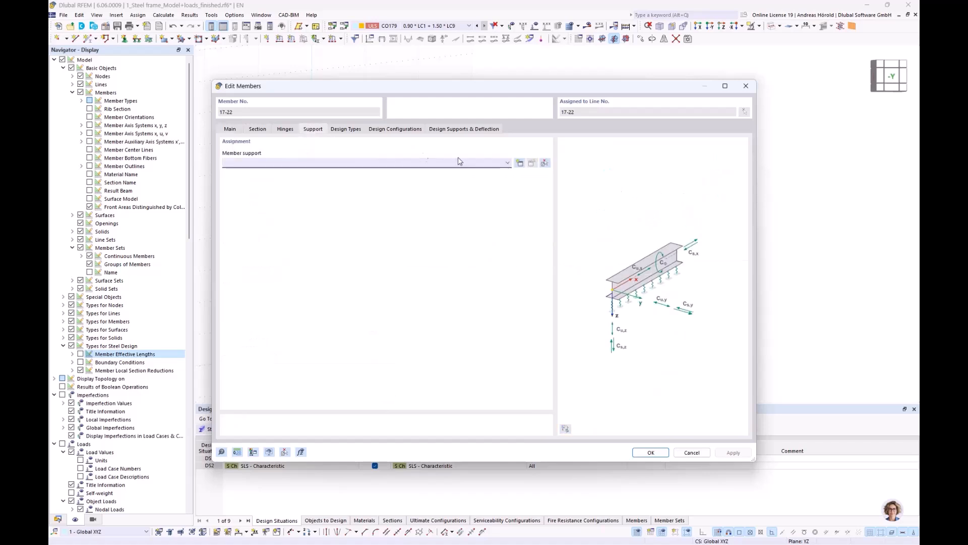
pyautogui.click(507, 162)
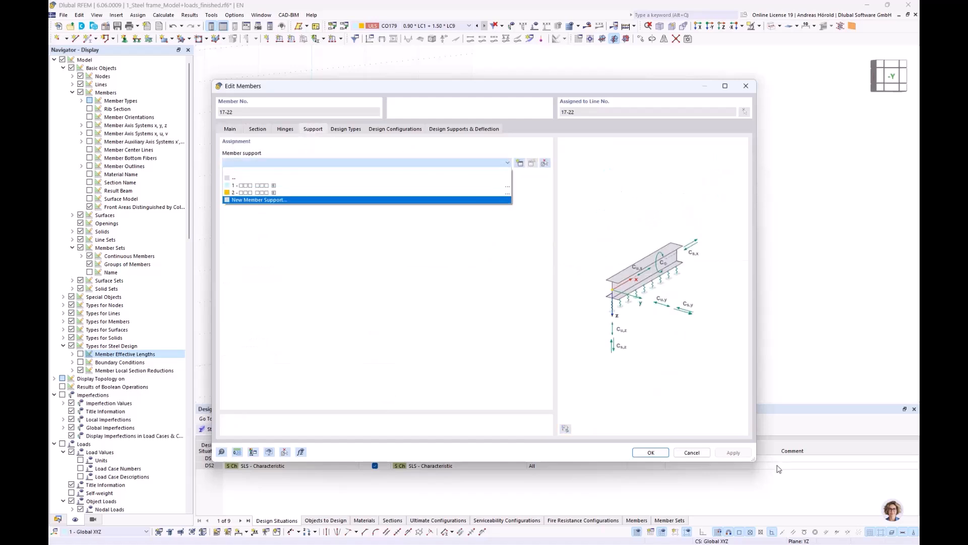
pyautogui.click(692, 453)
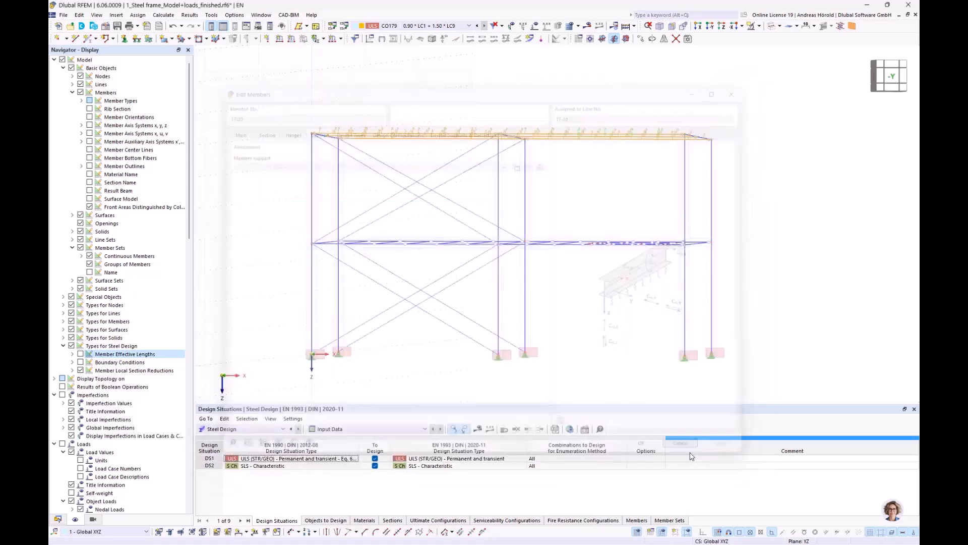
pyautogui.moveTo(588, 321)
pyautogui.keyDown('ctrl'); pyautogui.mouseDown(button='middle')
pyautogui.moveTo(612, 332)
pyautogui.moveTo(584, 318)
pyautogui.mouseUp(button='middle'); pyautogui.keyUp('ctrl')
pyautogui.moveTo(584, 318); pyautogui.dragTo(608, 328, button='middle')
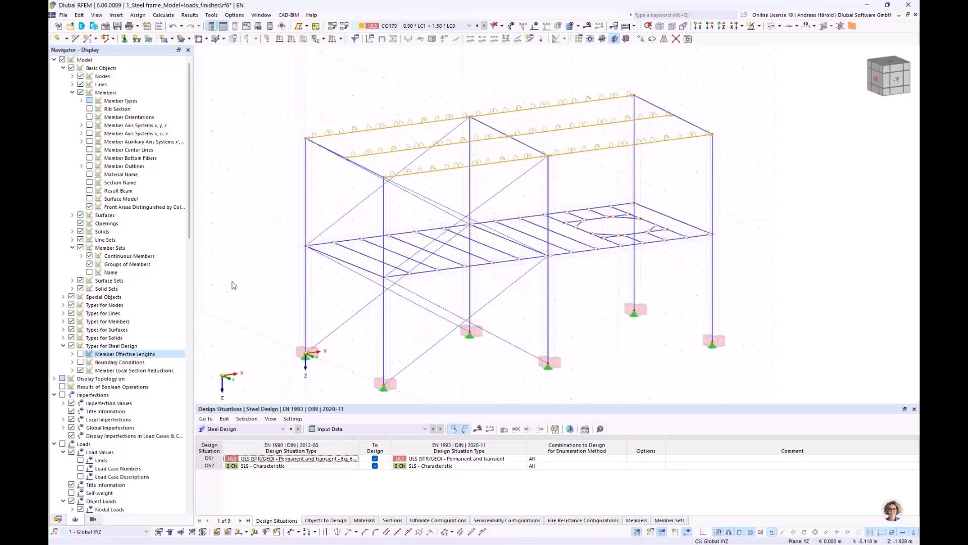
# - Select member supports 1 and 2 in the model data and open them together for editing
pyautogui.click(57, 519)
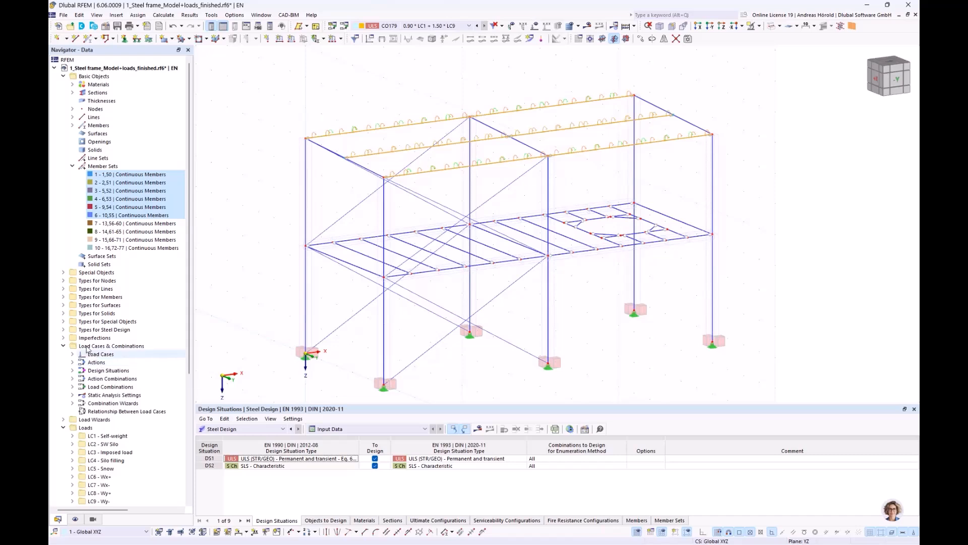
pyautogui.click(62, 297)
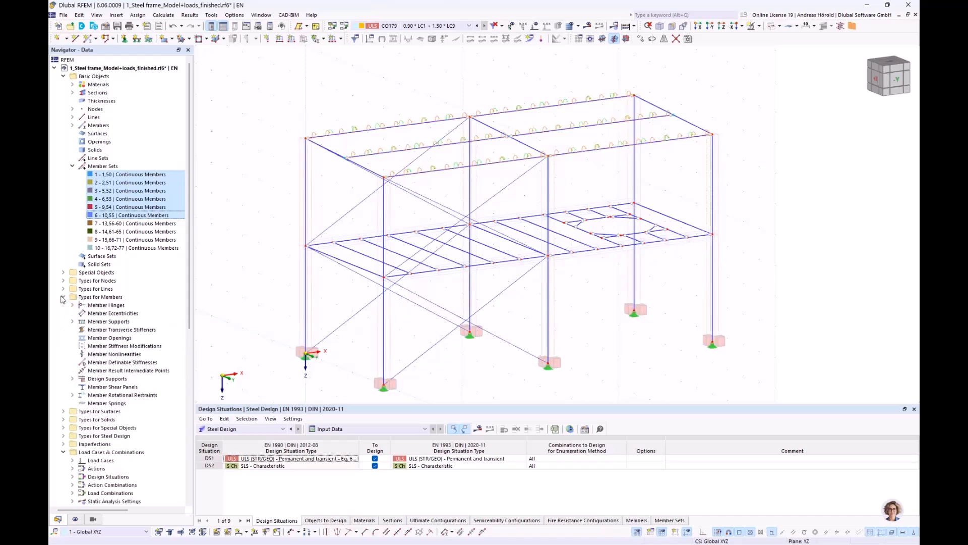
pyautogui.click(72, 321)
pyautogui.click(125, 331)
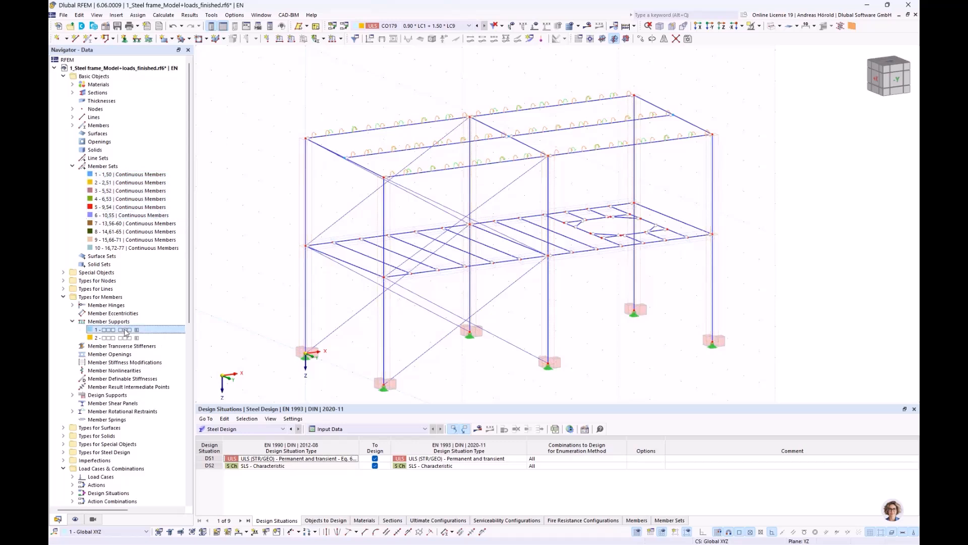
pyautogui.keyDown('ctrl'); pyautogui.click(126, 337); pyautogui.keyUp('ctrl')
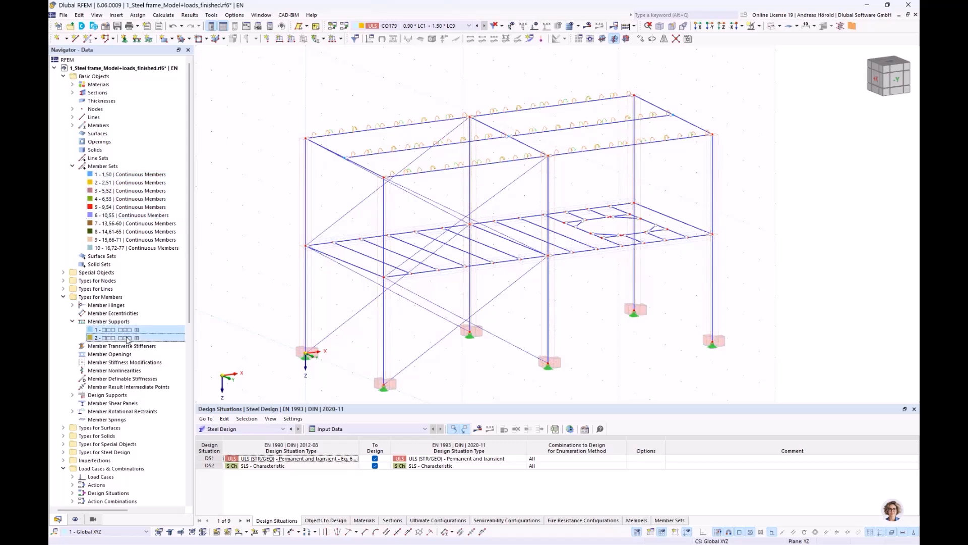
pyautogui.rightClick(127, 339)
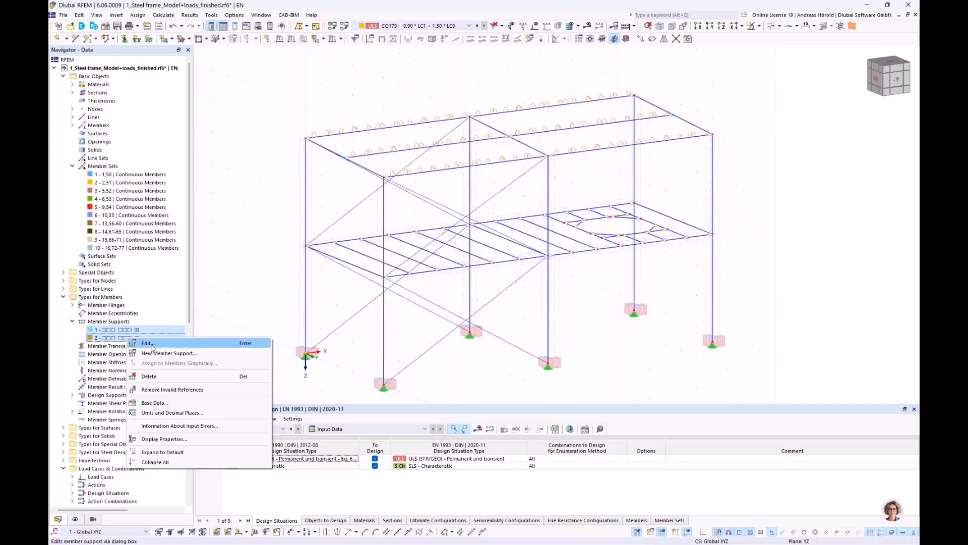
pyautogui.click(155, 346)
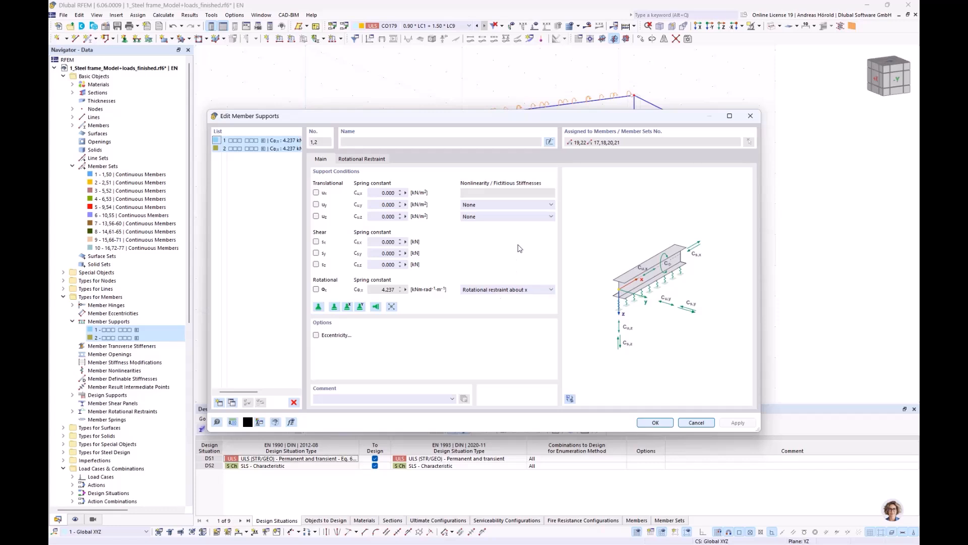
# - Assign Shear panel in y to both member supports and set their eccentricity reference to the top middle of the section
pyautogui.click(552, 205)
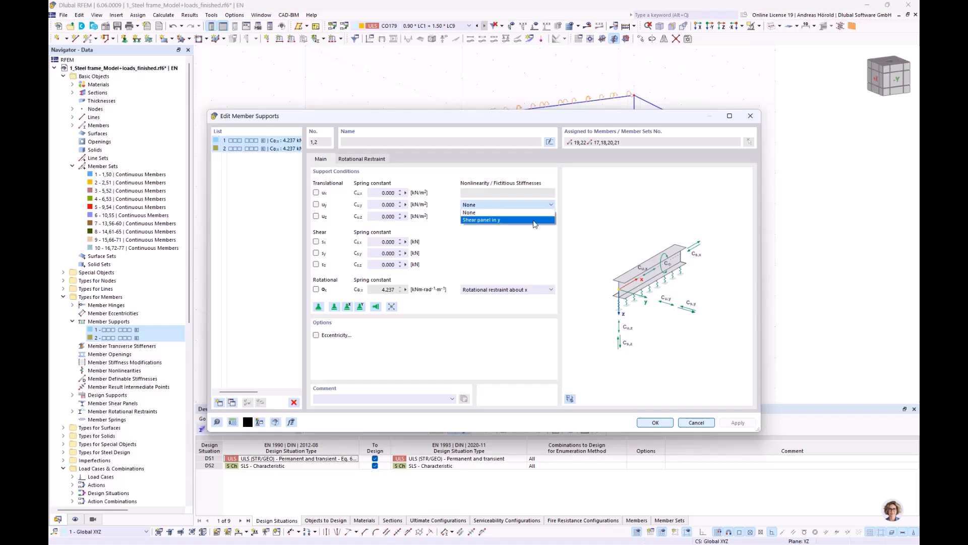
pyautogui.click(535, 221)
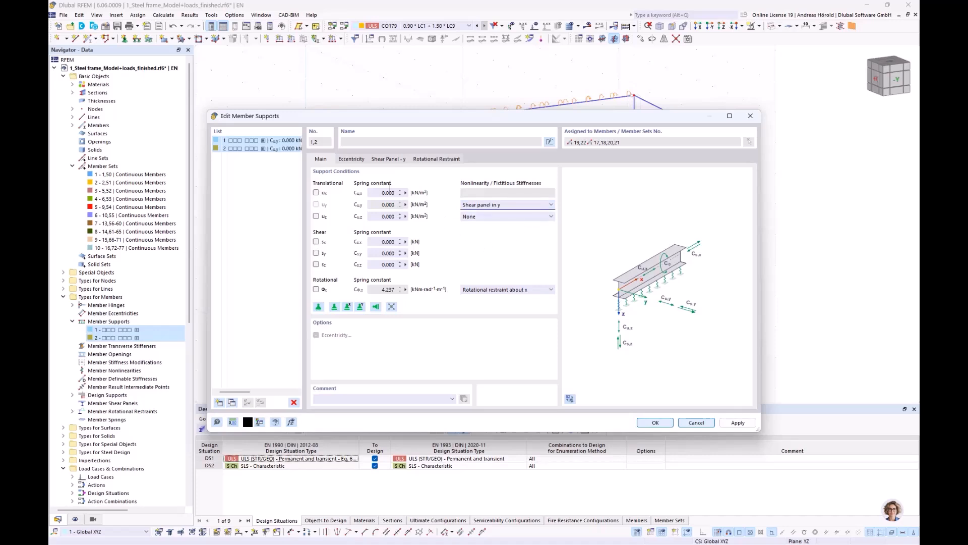
pyautogui.click(347, 159)
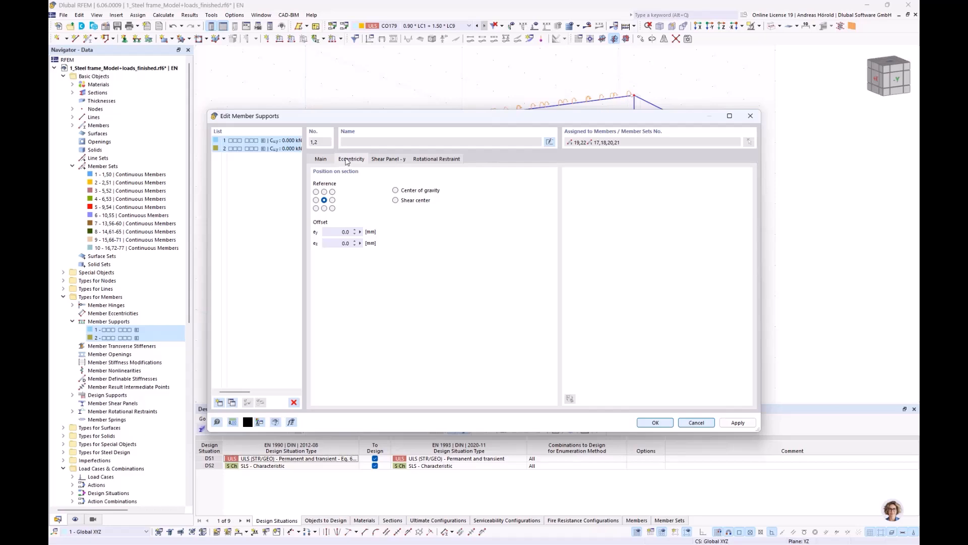
pyautogui.click(324, 192)
# - Create a new trapezoidal sheeting shear panel for the supports, using the Hoesch (+) T50.1 - 0.75 section from the library
pyautogui.click(387, 160)
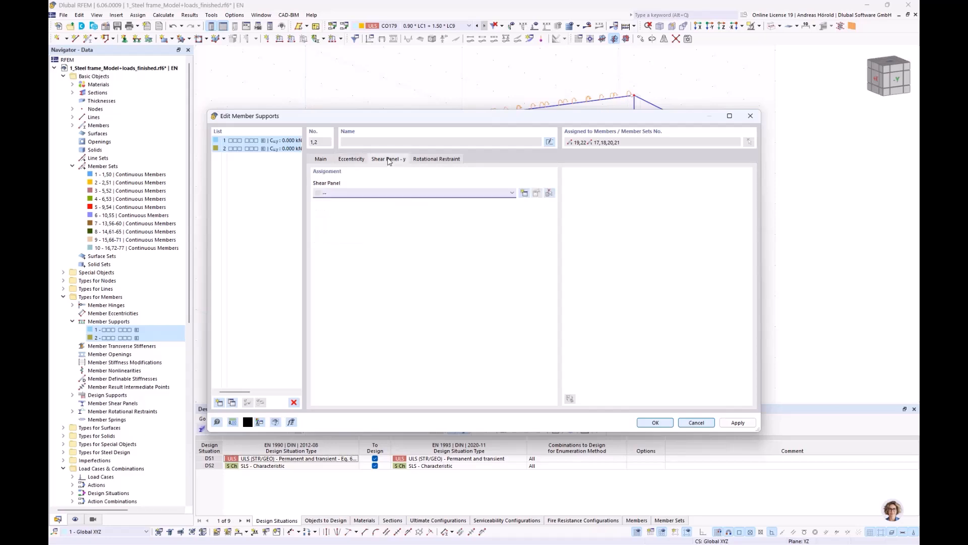
pyautogui.click(524, 193)
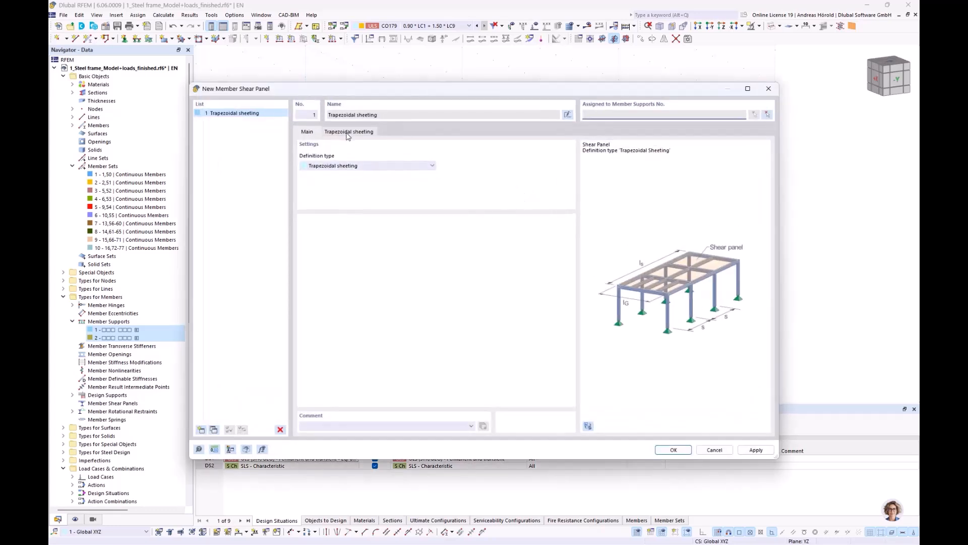
pyautogui.click(341, 165)
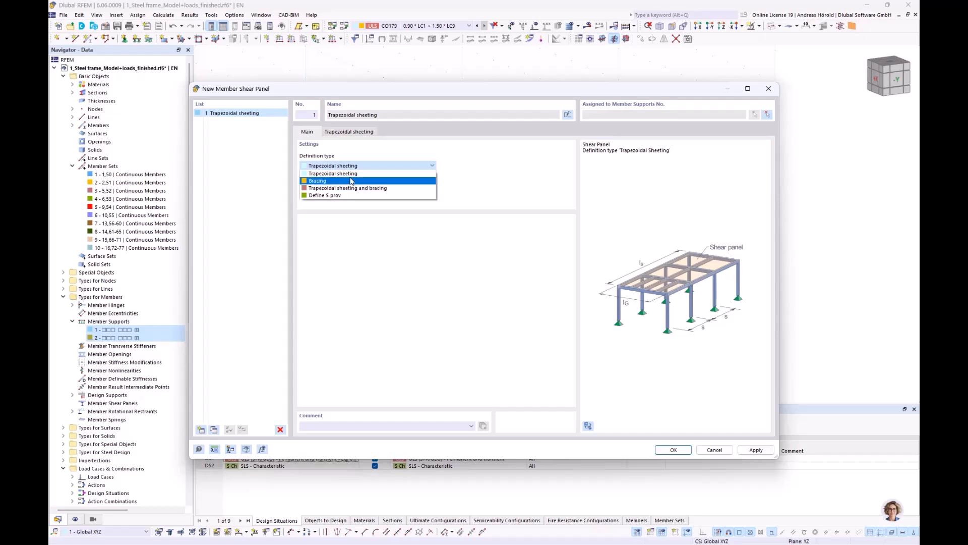
pyautogui.click(363, 155)
pyautogui.click(340, 132)
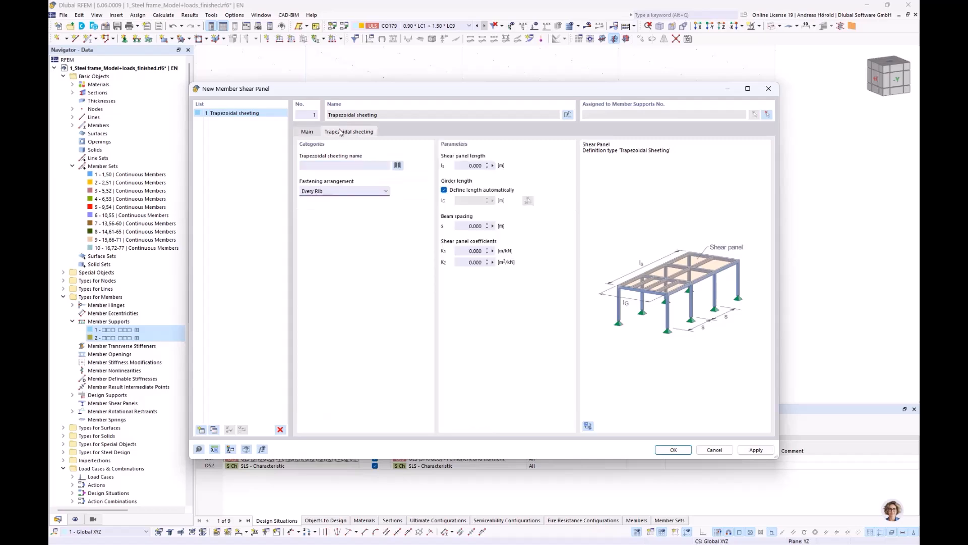
pyautogui.click(397, 166)
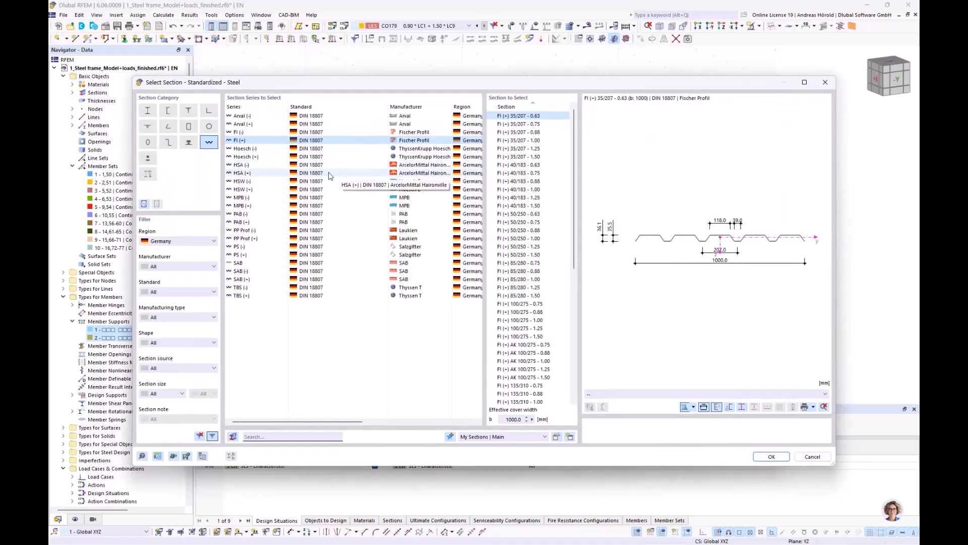
pyautogui.click(259, 158)
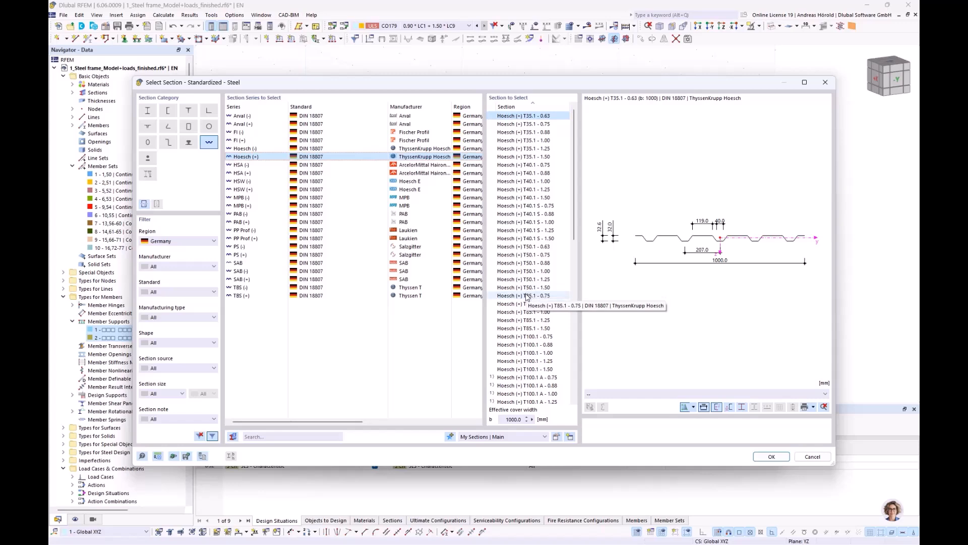
pyautogui.click(527, 256)
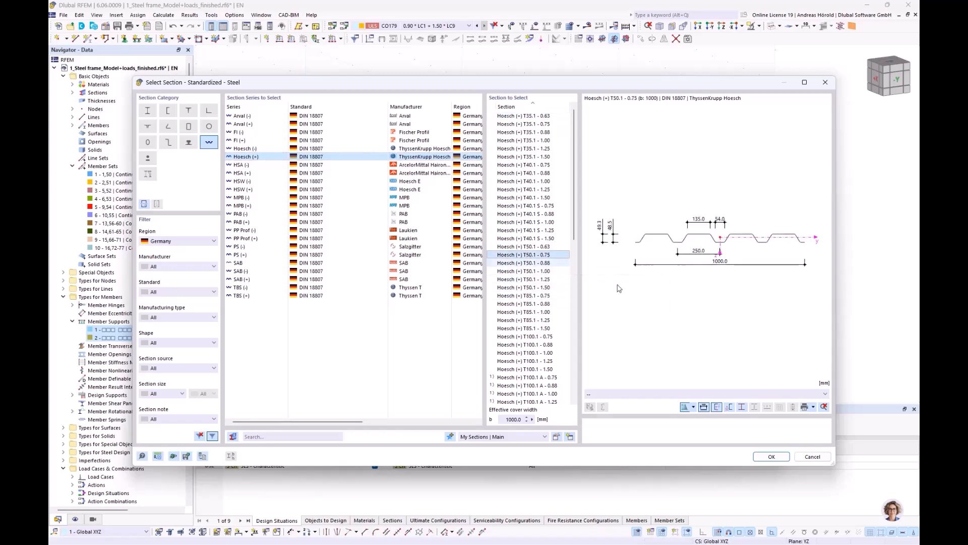
pyautogui.click(768, 457)
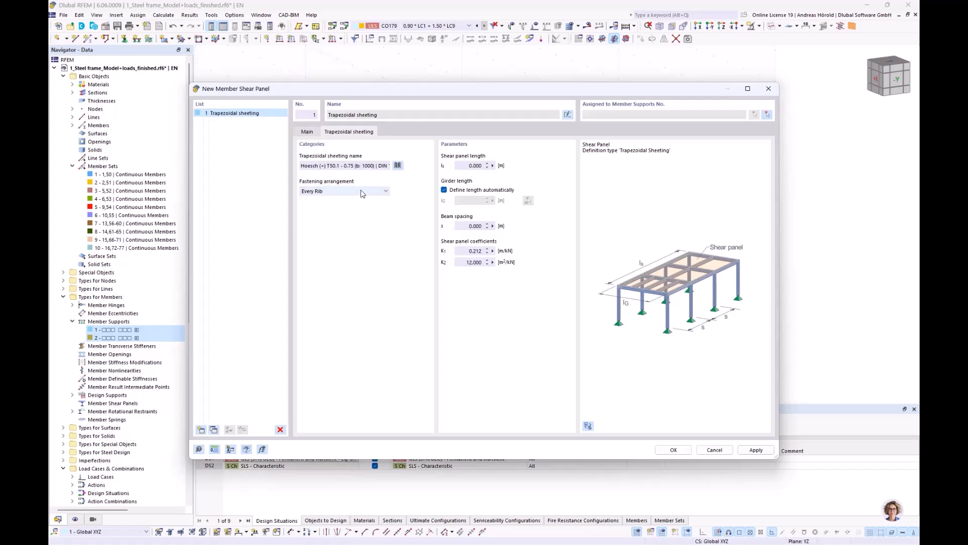
# - Set the shear panel length to 5.006 m by measuring between the two outer roof nodes of the middle frame
pyautogui.click(493, 166)
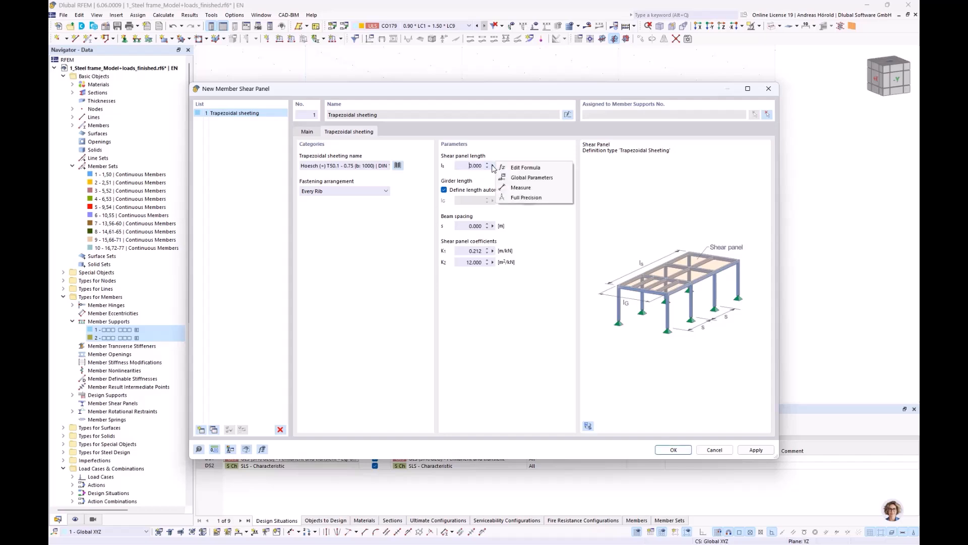
pyautogui.click(521, 187)
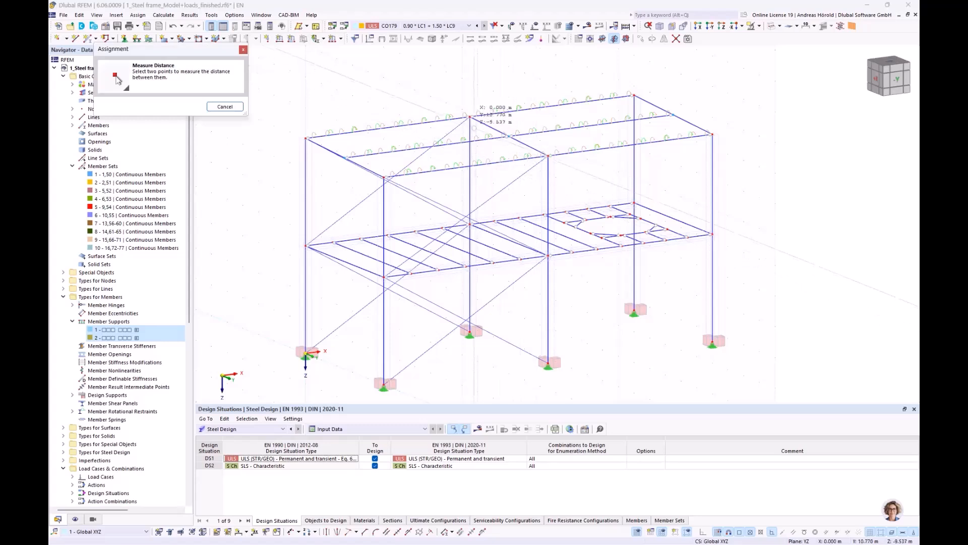
pyautogui.click(470, 117)
pyautogui.click(548, 155)
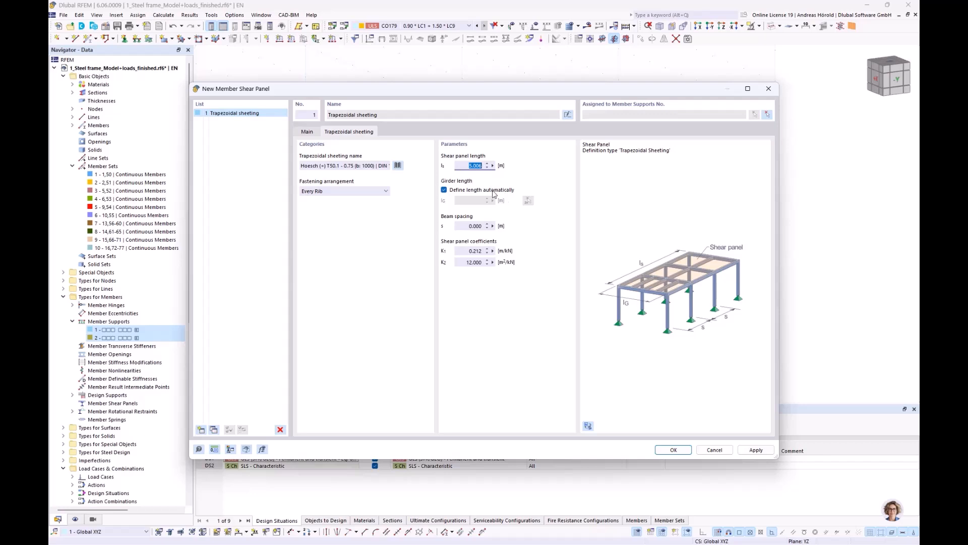
# - Set the beam spacing to 2.503 m by measuring from the middle frame's rear roof node to its mid-span node, and save the panel and supports
pyautogui.click(493, 226)
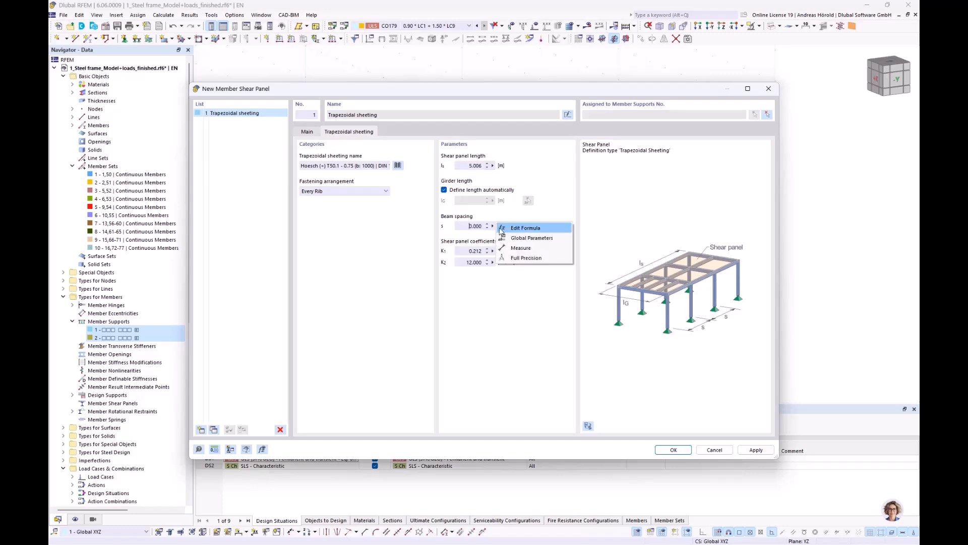
pyautogui.click(521, 249)
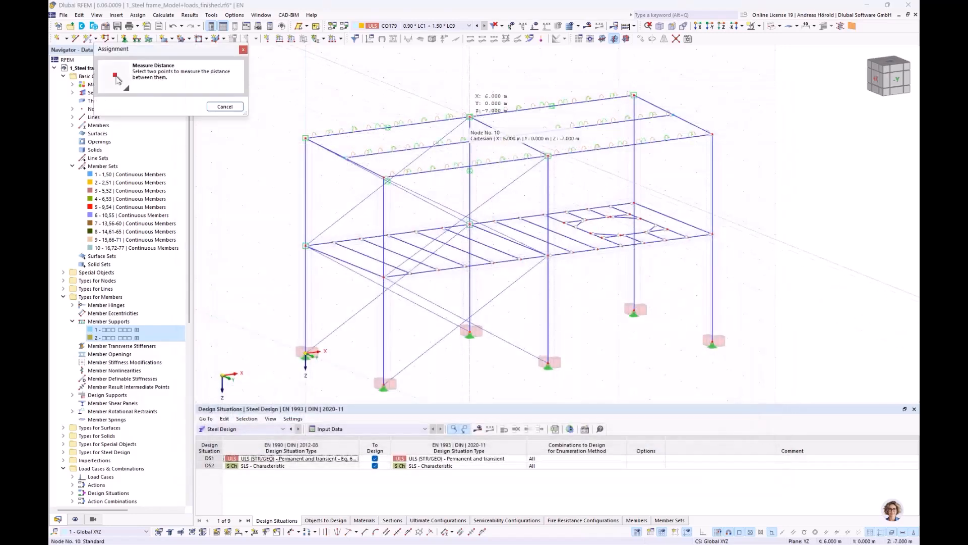
pyautogui.click(469, 117)
pyautogui.click(509, 136)
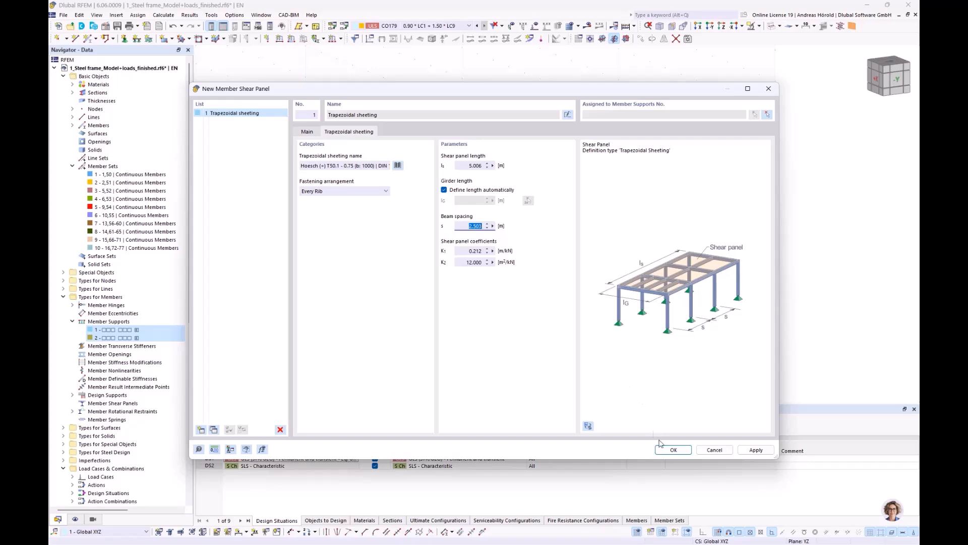
pyautogui.click(673, 450)
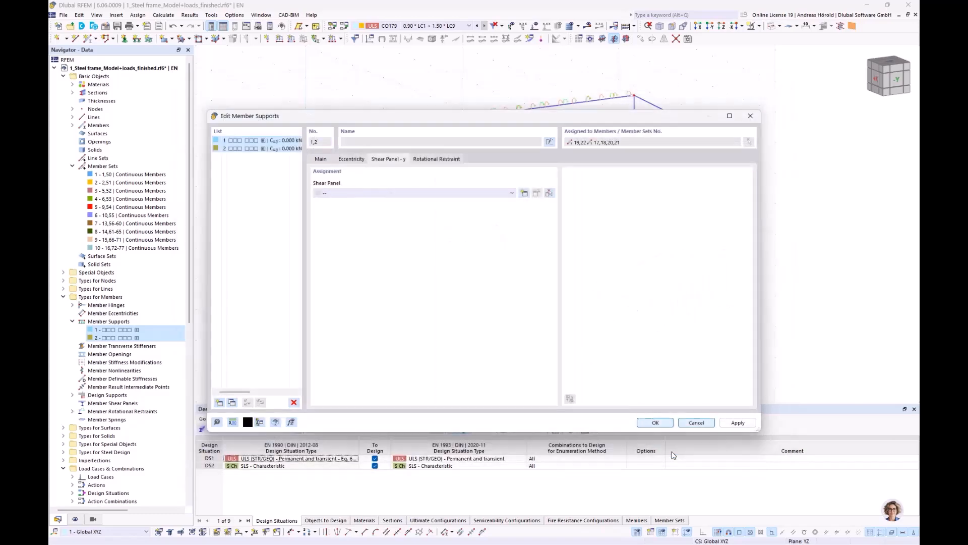
pyautogui.click(652, 423)
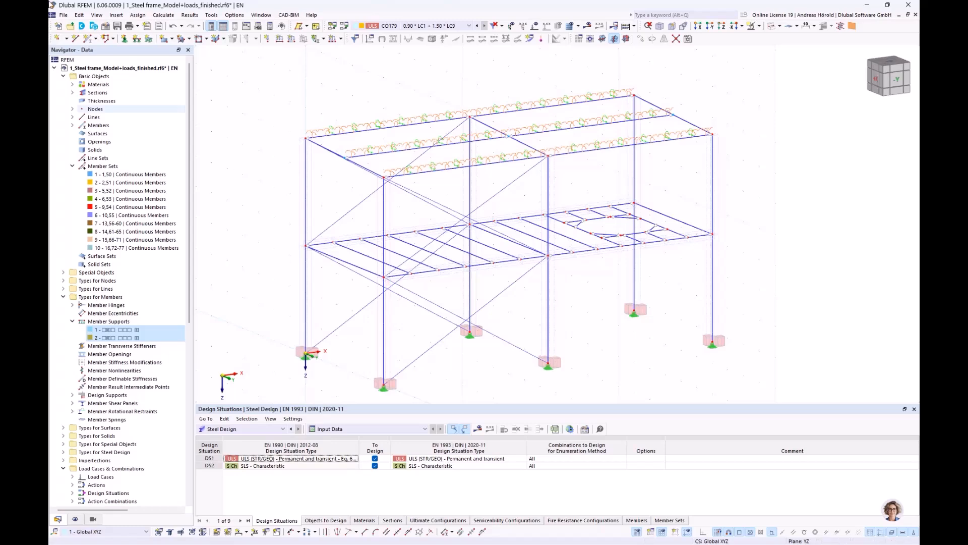
# - Collapse the current model's data and switch to the model 2_Steel frame_Design_finished.rf6
pyautogui.click(54, 67)
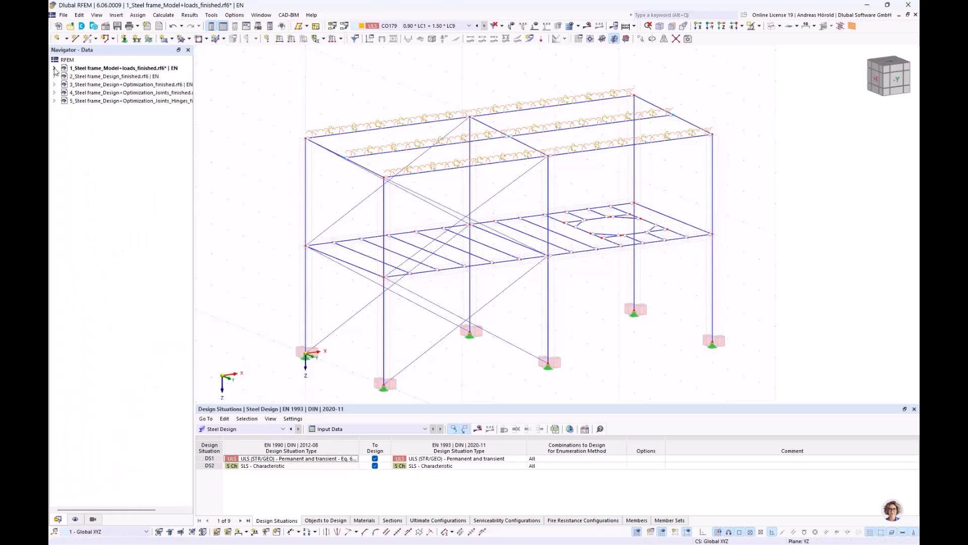
pyautogui.click(104, 77)
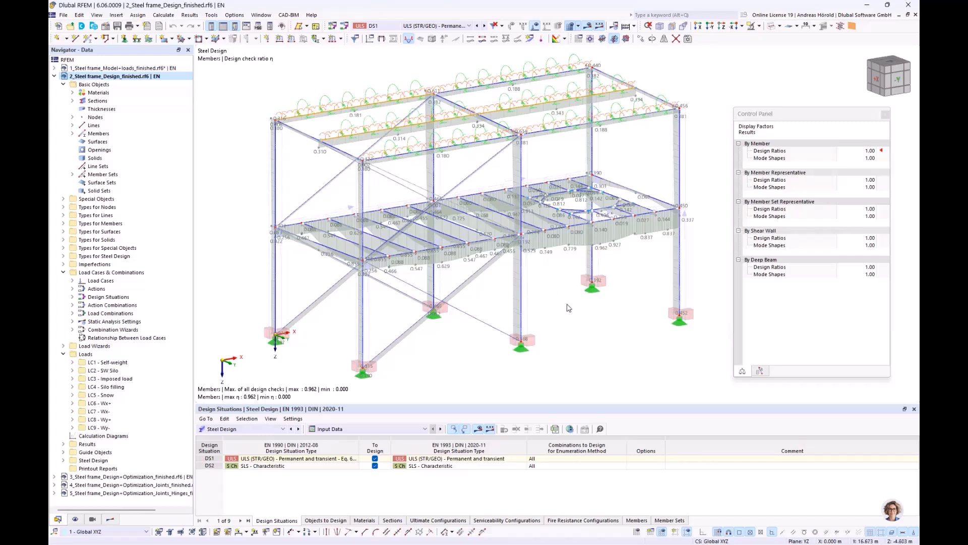
pyautogui.moveTo(567, 304); pyautogui.dragTo(561, 314, button='middle')
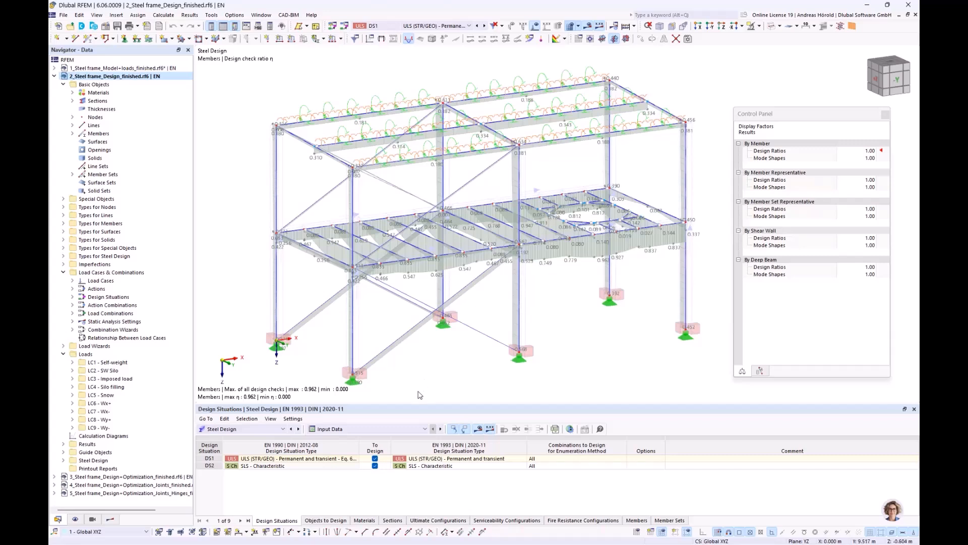
# - Show the Steel Design overview of errors and warnings and locate the objects of both torsion warnings in the model
pyautogui.click(389, 431)
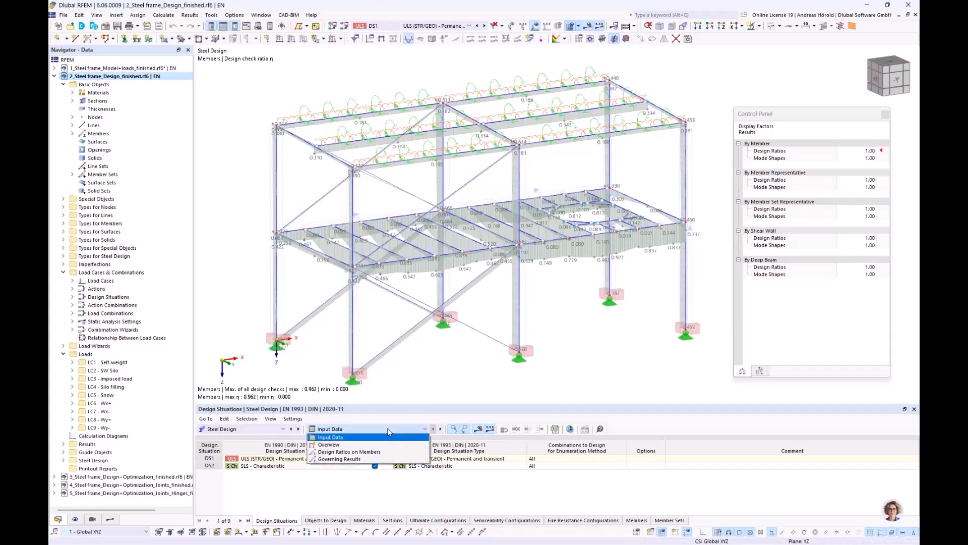
pyautogui.click(378, 443)
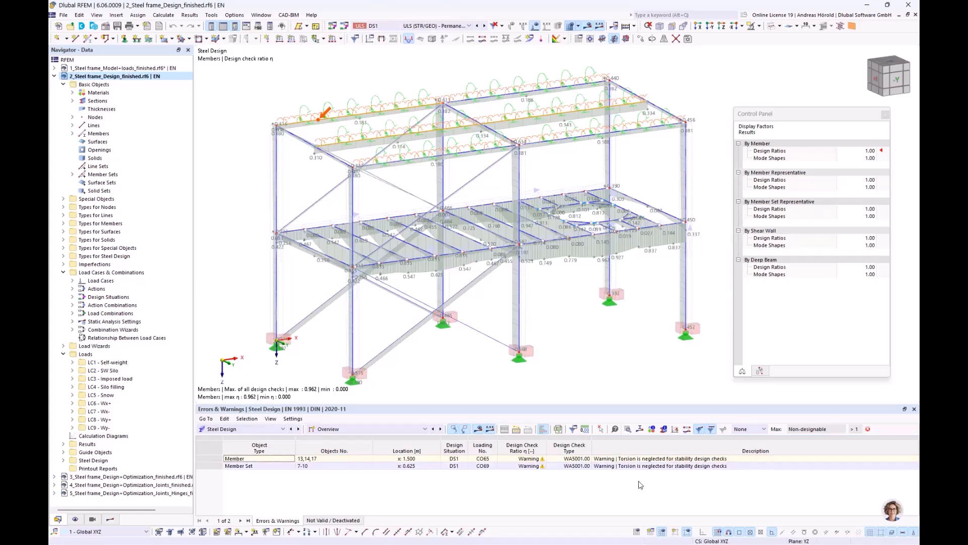
pyautogui.click(636, 459)
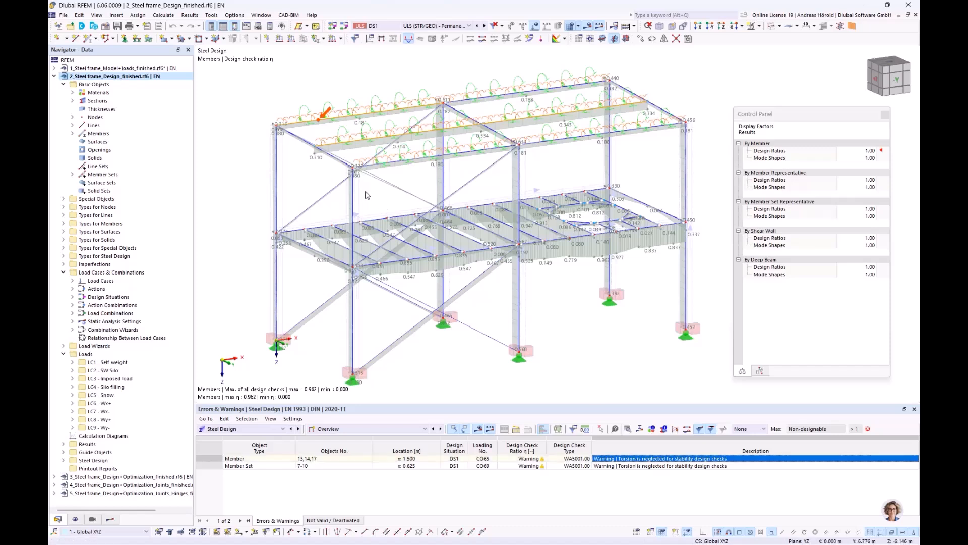
pyautogui.click(689, 467)
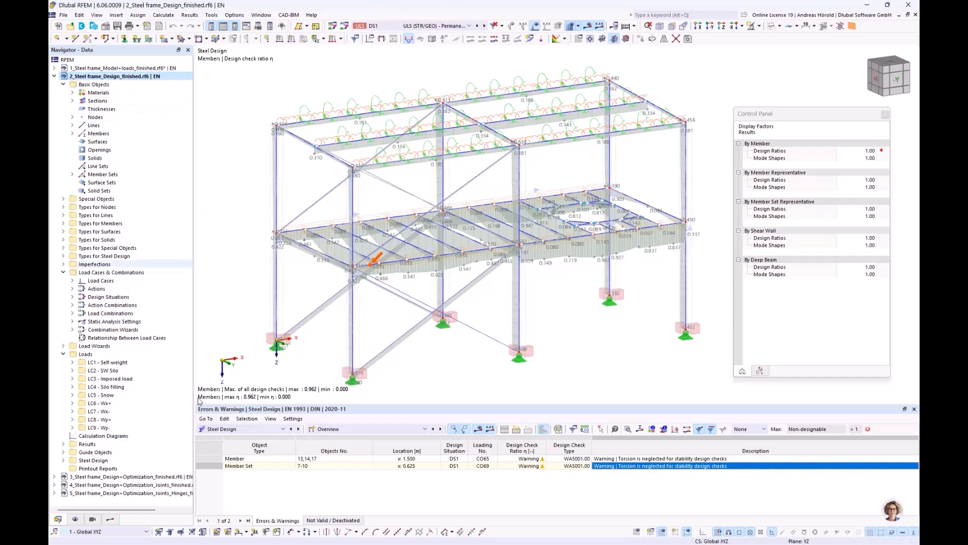
# - Display the static analysis torsional moments MT as the members' internal forces
pyautogui.click(111, 520)
pyautogui.click(121, 62)
pyautogui.click(123, 76)
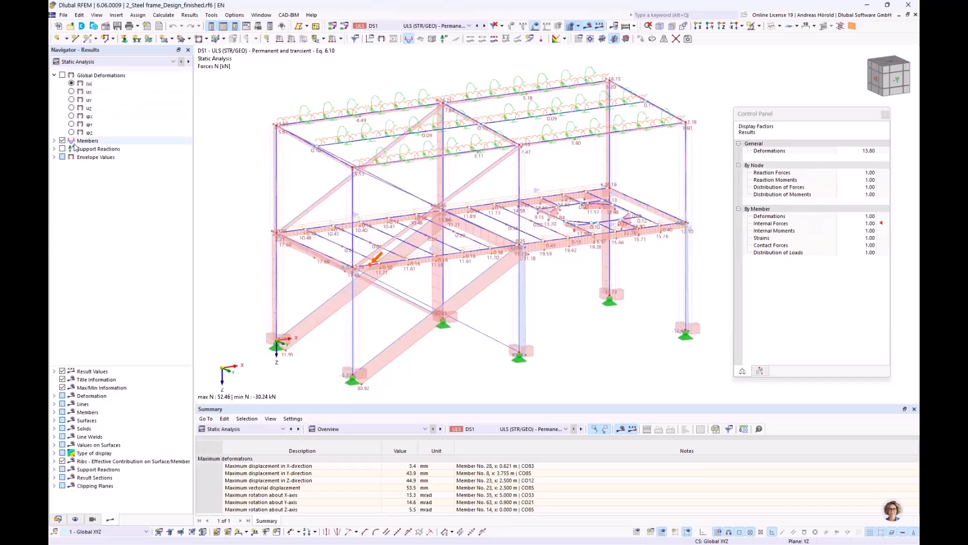
pyautogui.click(54, 141)
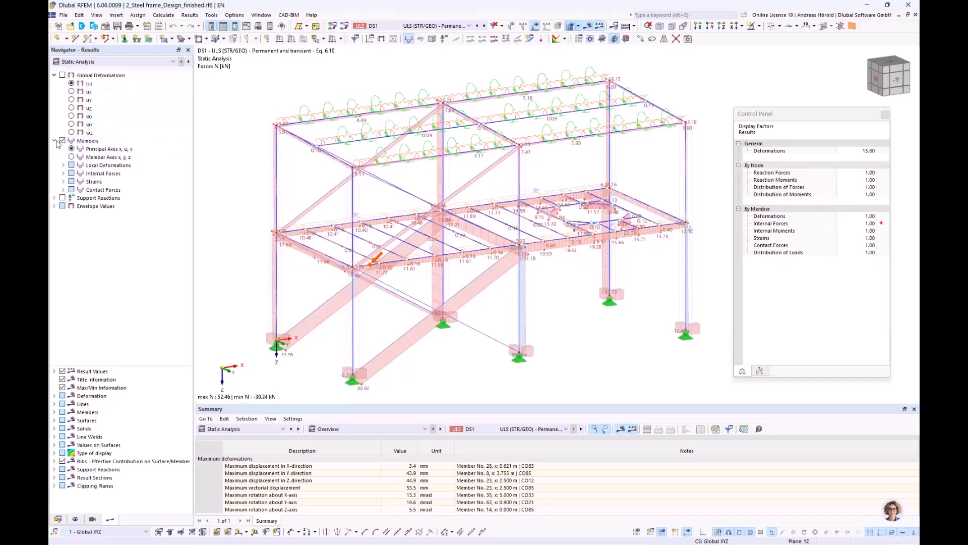
pyautogui.click(63, 174)
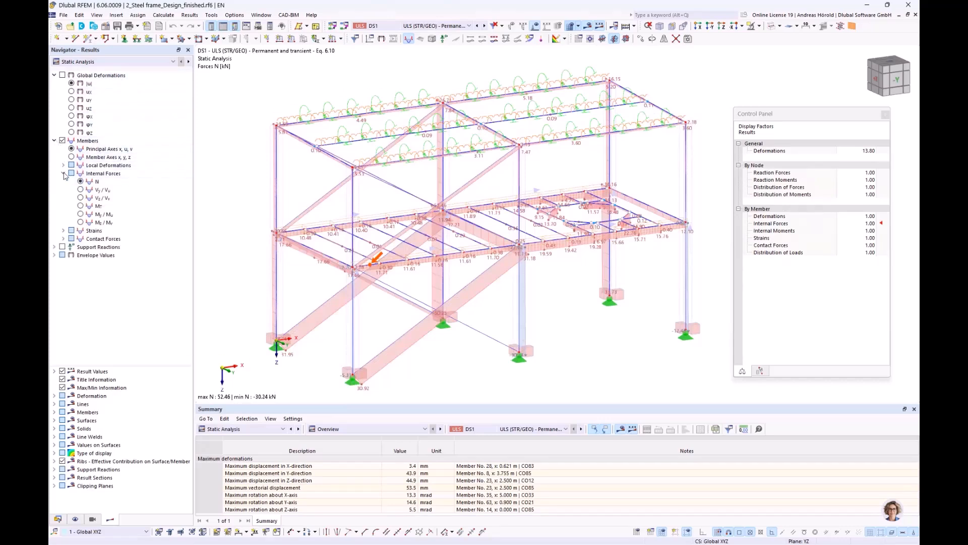
pyautogui.click(81, 206)
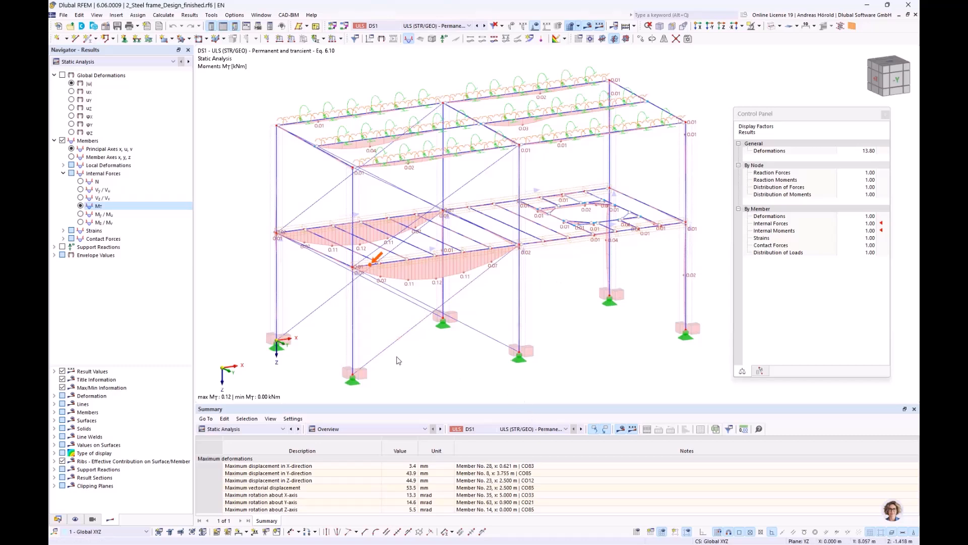
# - Check the limit value for shear stress due to torsion in the Standard ultimate configuration and close it without changes
pyautogui.click(59, 520)
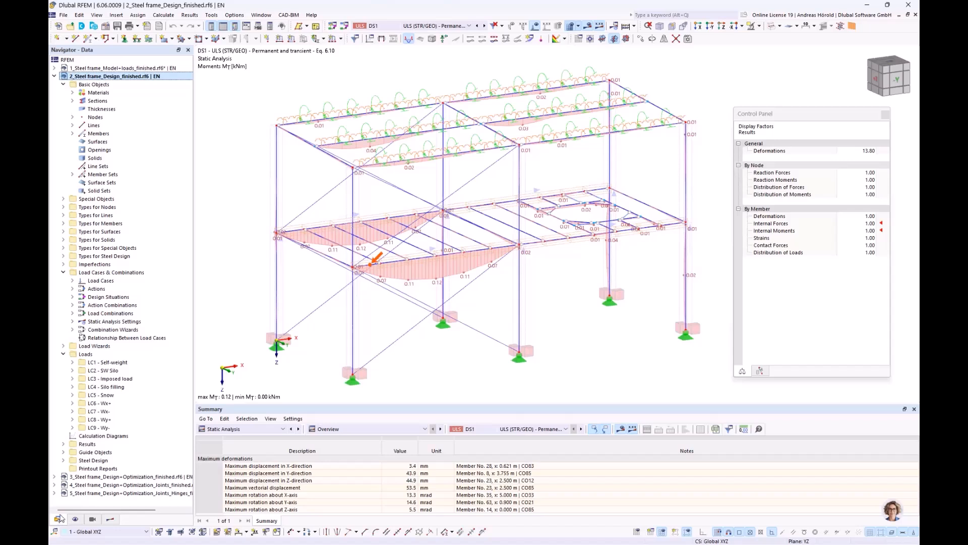
pyautogui.click(63, 460)
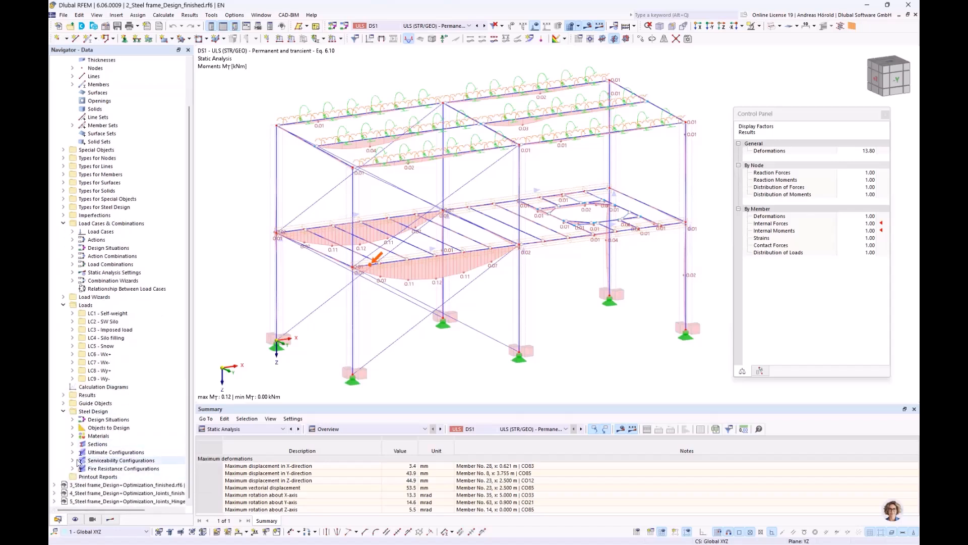
pyautogui.click(72, 452)
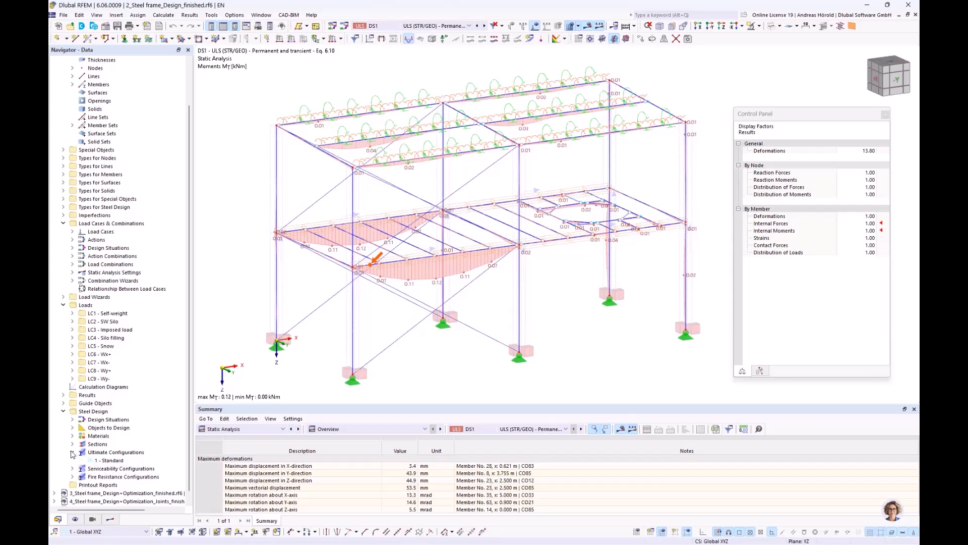
pyautogui.doubleClick(112, 460)
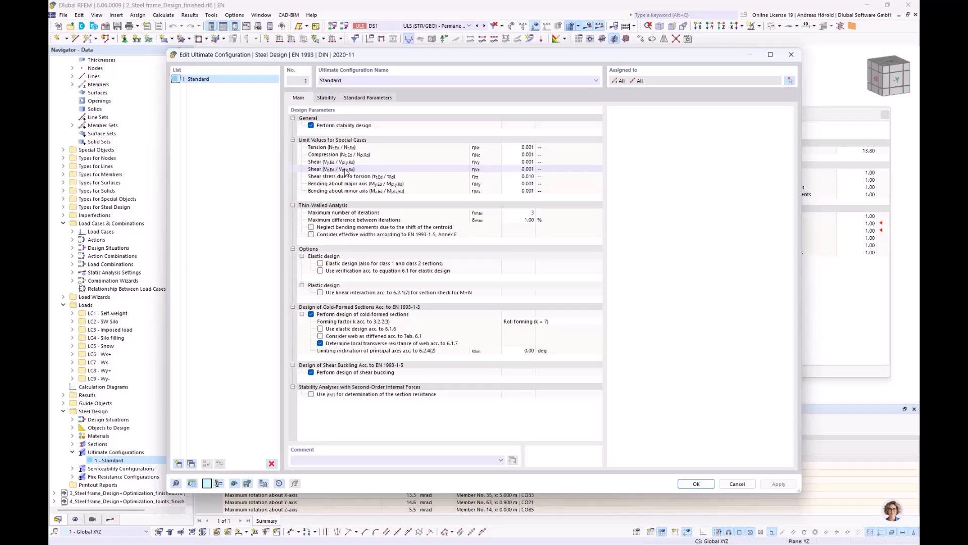
pyautogui.click(347, 177)
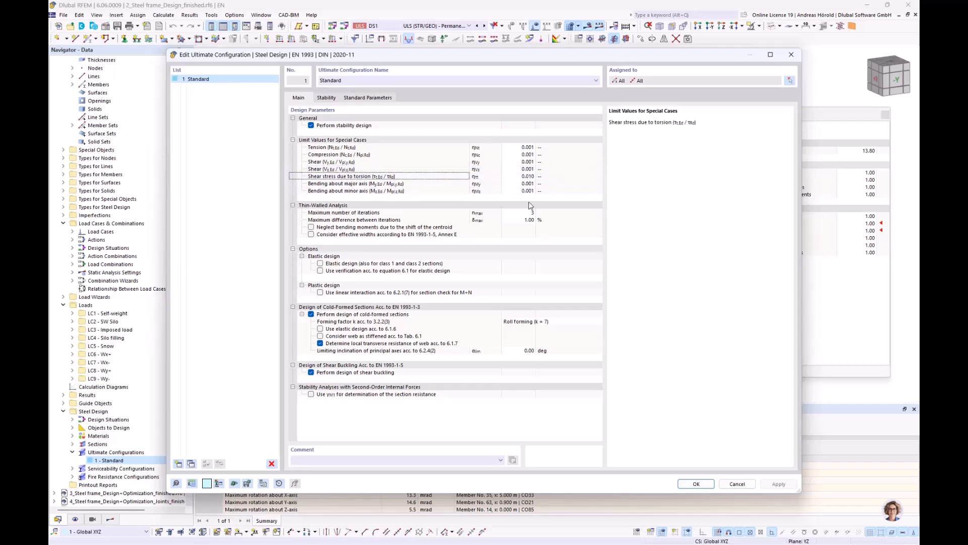
pyautogui.click(736, 484)
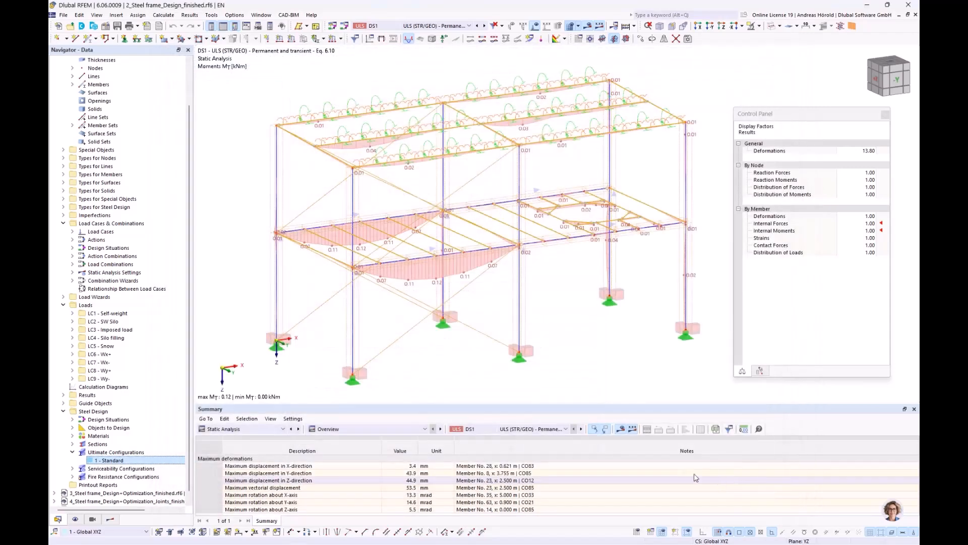
# - Show the Steel Design table of design ratios on members and enlarge the table area
pyautogui.click(268, 430)
pyautogui.click(260, 486)
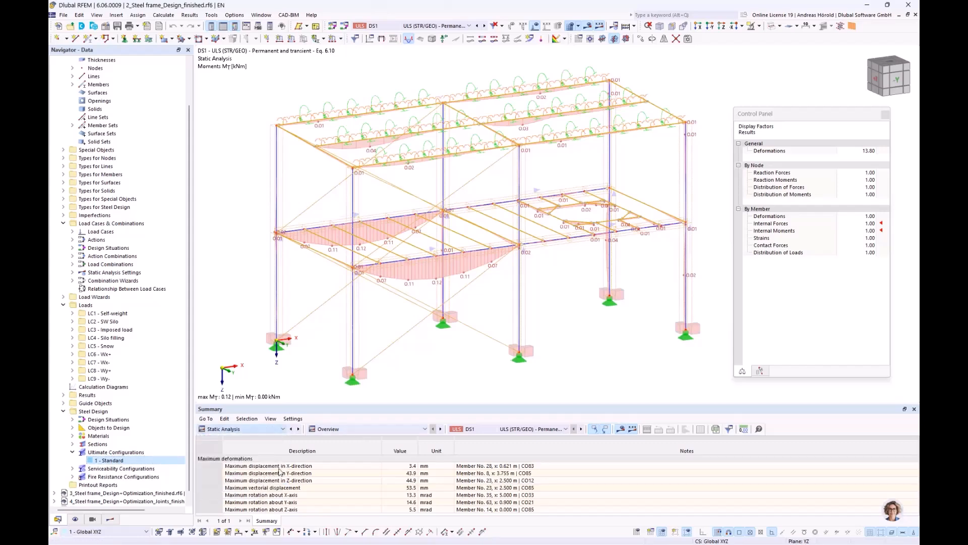
pyautogui.click(393, 430)
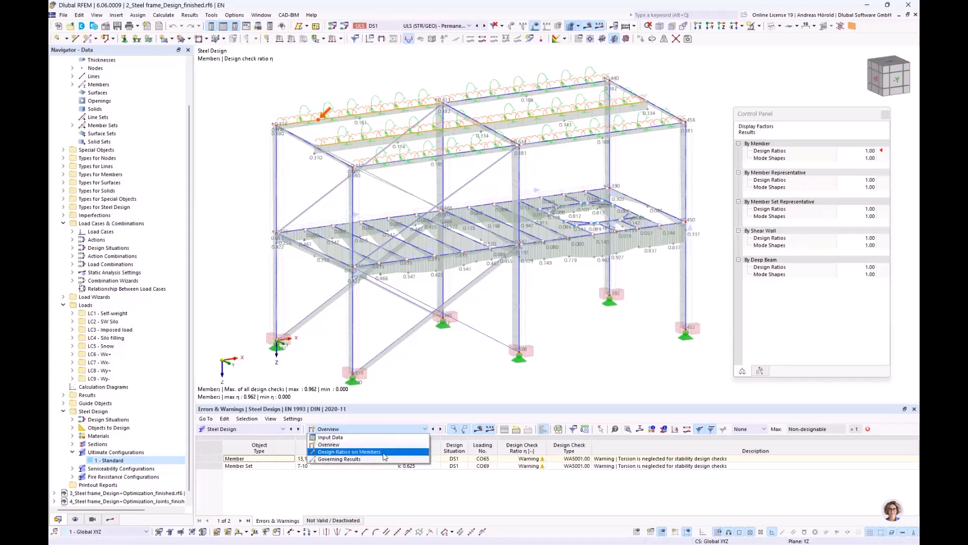
pyautogui.click(385, 456)
pyautogui.moveTo(459, 404); pyautogui.dragTo(459, 329)
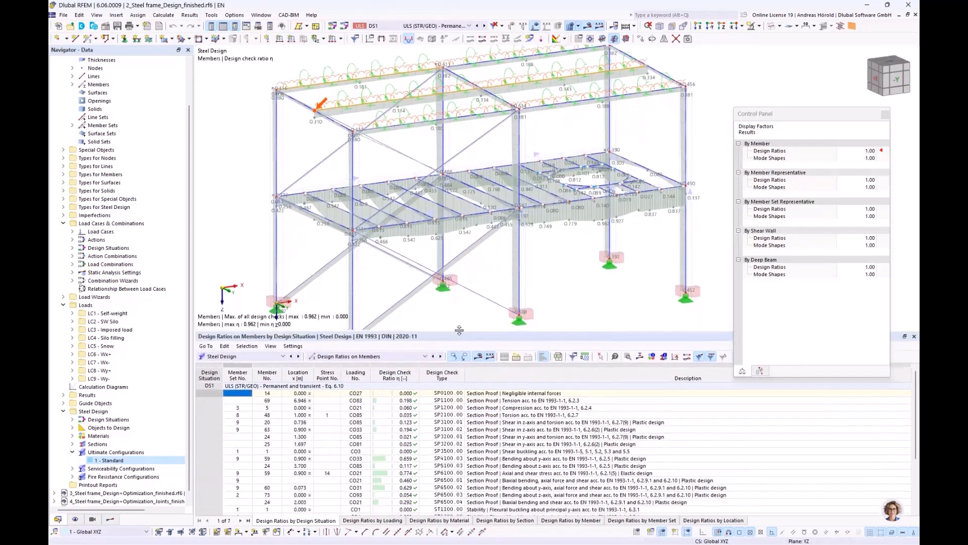
# - List the design ratios by section and examine the design checks for the HE 240 B and IPE 240 sections
pyautogui.click(513, 521)
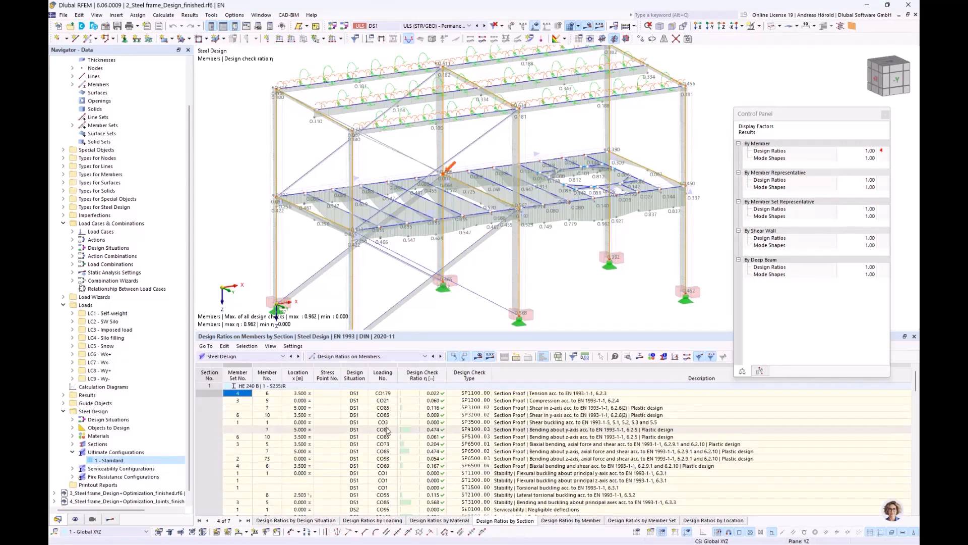
pyautogui.scroll(-3, 387, 430)
pyautogui.scroll(3, 301, 409)
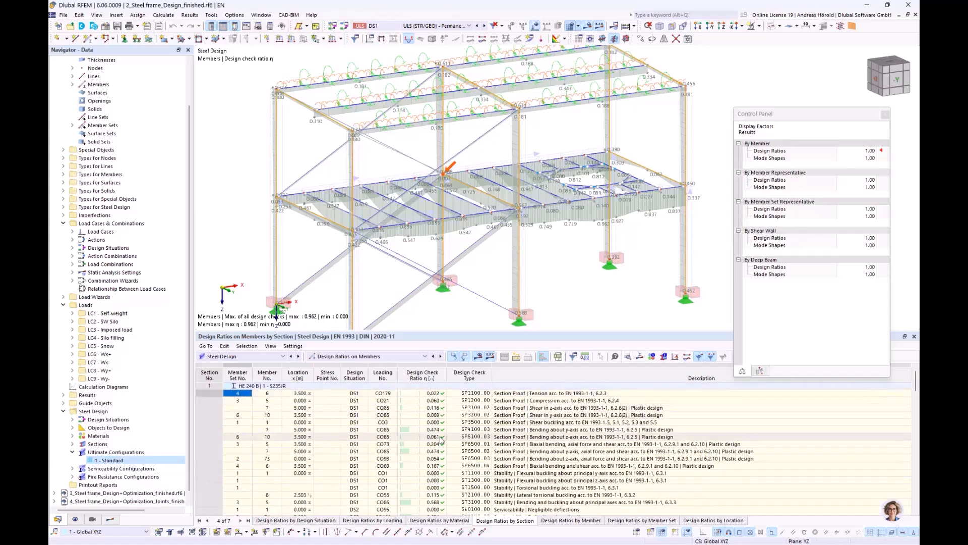
pyautogui.scroll(-2, 440, 440)
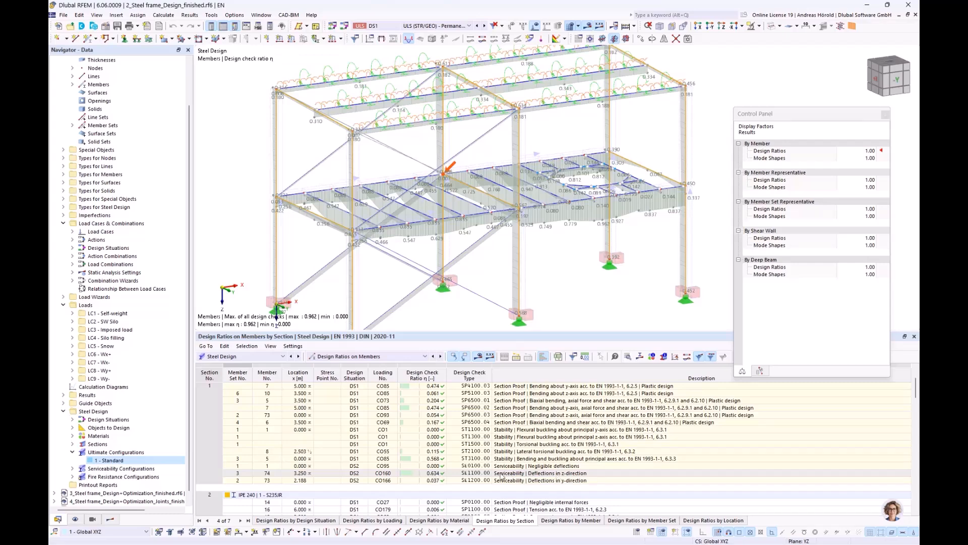
pyautogui.scroll(2, 412, 464)
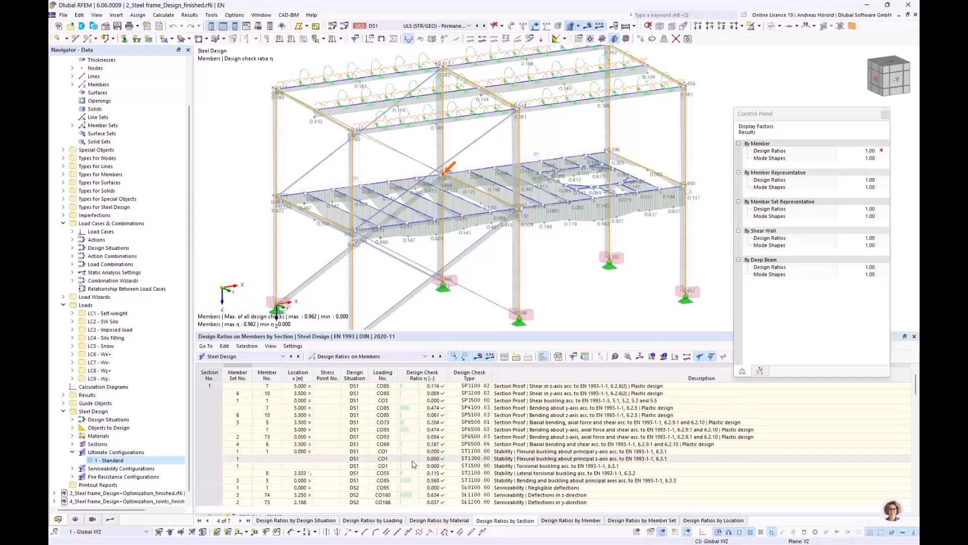
pyautogui.scroll(-8, 412, 464)
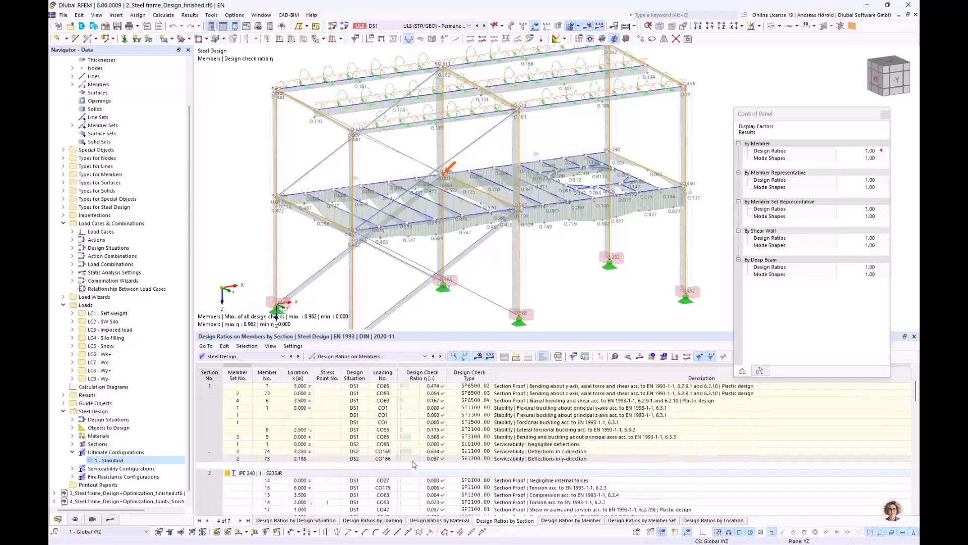
pyautogui.scroll(-2, 412, 464)
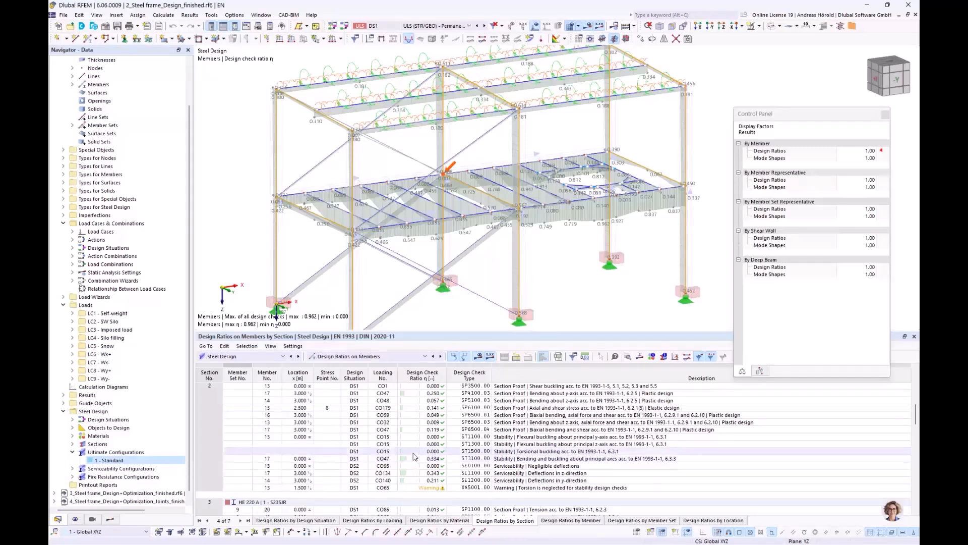
pyautogui.scroll(2, 413, 456)
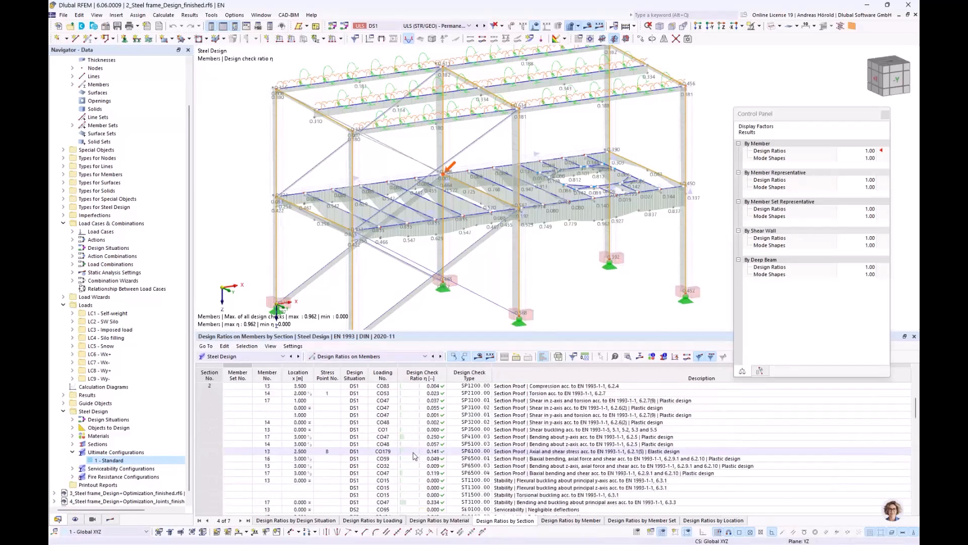
# - Examine the design check details and section classification of the HE 240 B y-axis bending check SP4100.03 on member 7, and close them
pyautogui.scroll(7, 414, 456)
pyautogui.scroll(-1, 607, 182)
pyautogui.moveTo(607, 181)
pyautogui.mouseDown(button='middle')
pyautogui.moveTo(611, 198)
pyautogui.moveTo(607, 189)
pyautogui.mouseUp(button='middle')
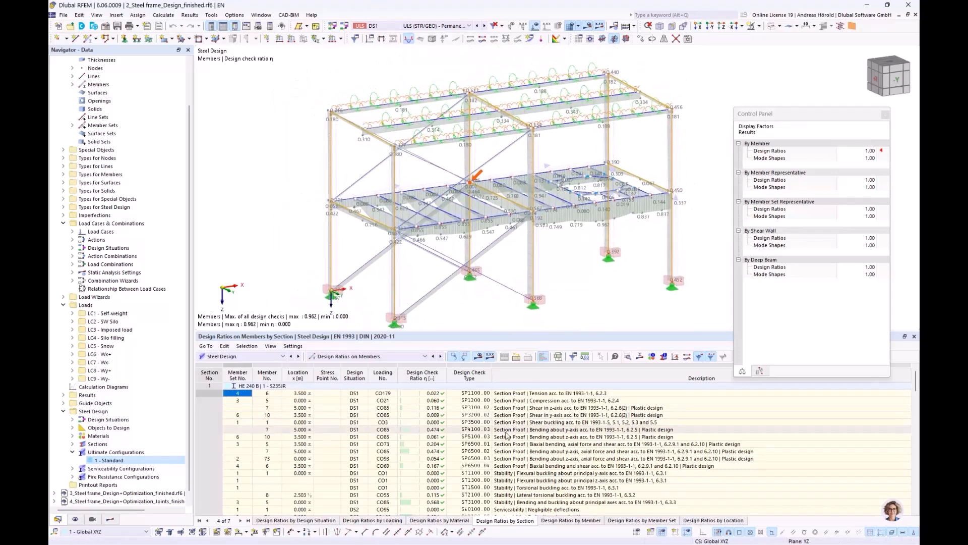
pyautogui.click(412, 430)
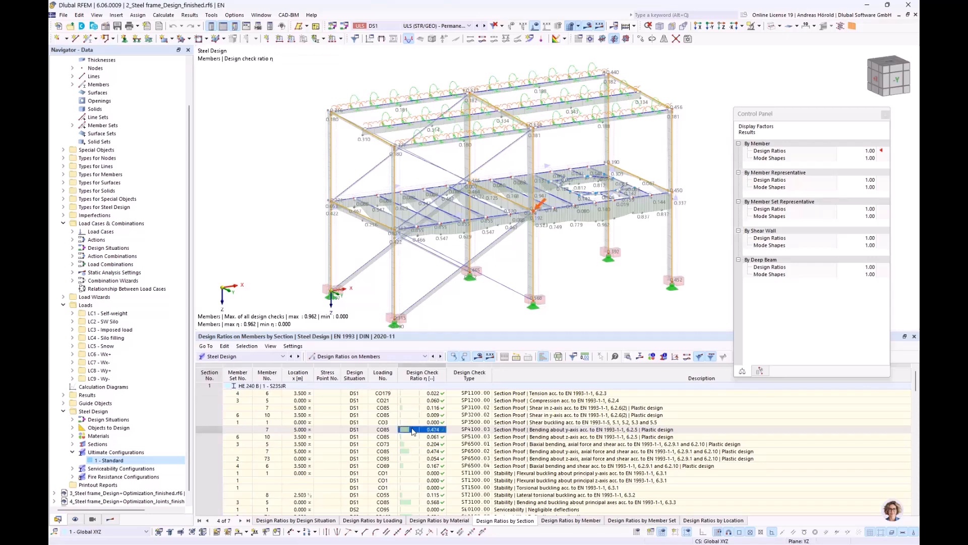
pyautogui.doubleClick(412, 430)
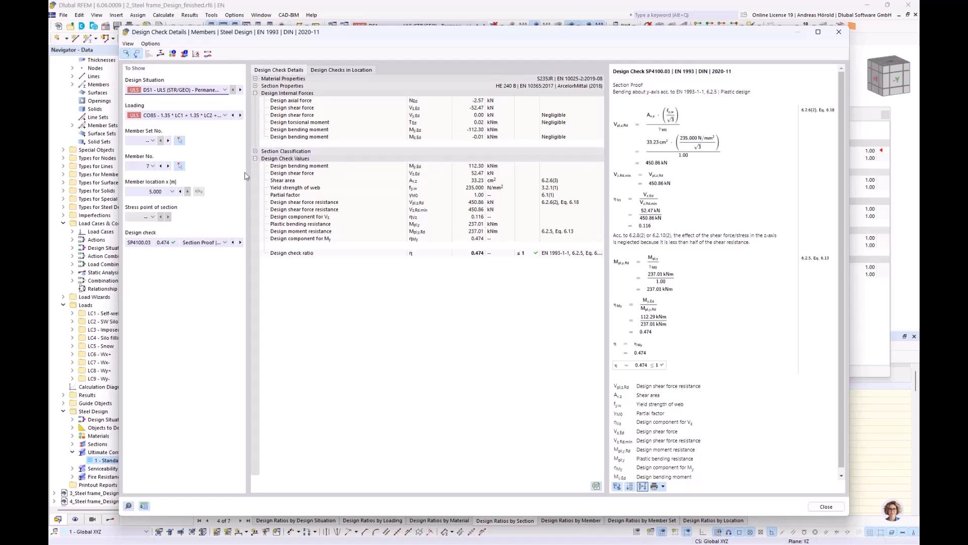
pyautogui.click(255, 152)
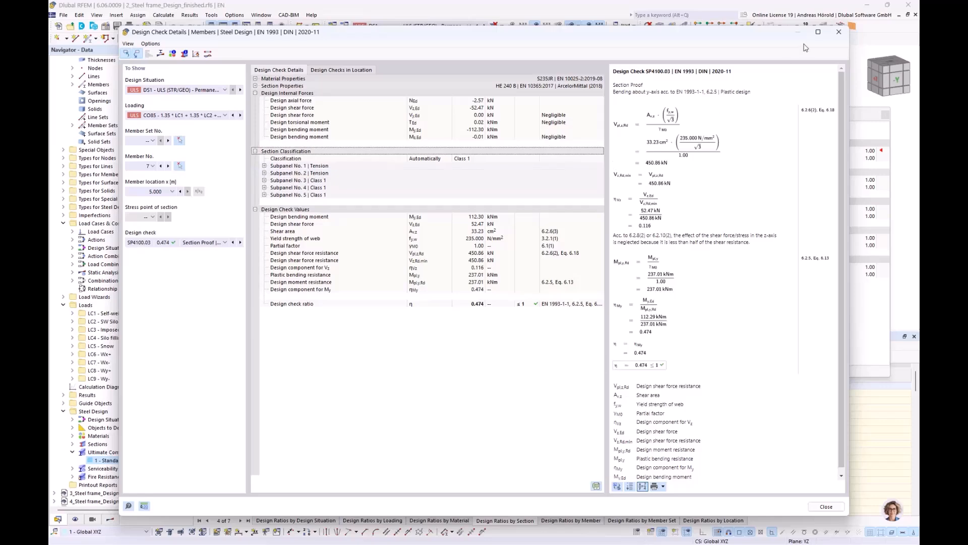
pyautogui.click(840, 34)
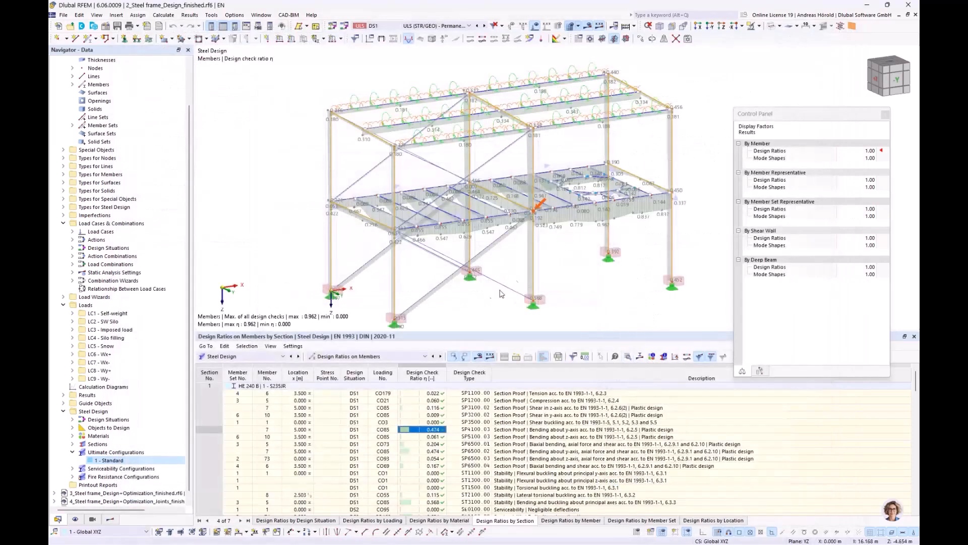
# - Select the HE 240 B stability check ST3100.00 for bending and buckling on member 5 to display its mode shape
pyautogui.scroll(2, 459, 428)
pyautogui.scroll(-1, 459, 428)
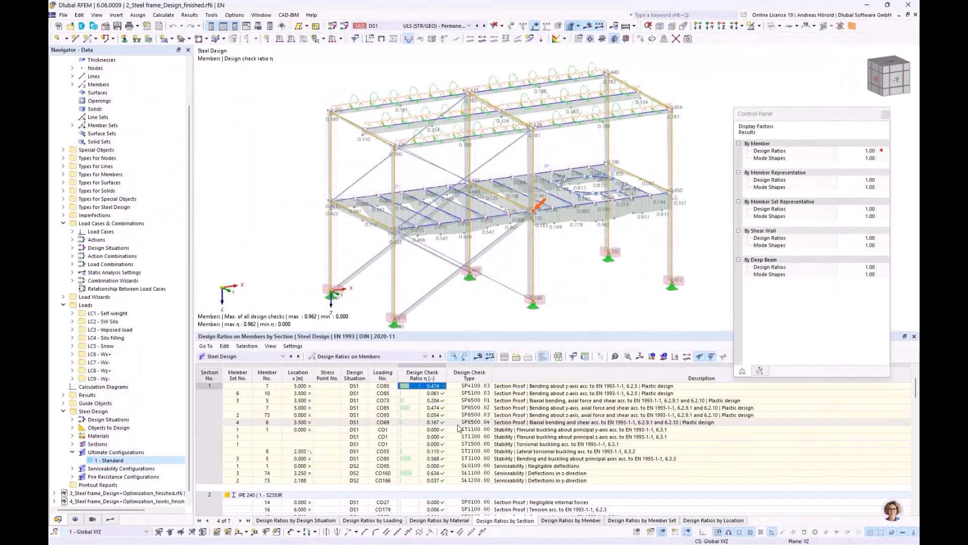
pyautogui.click(426, 461)
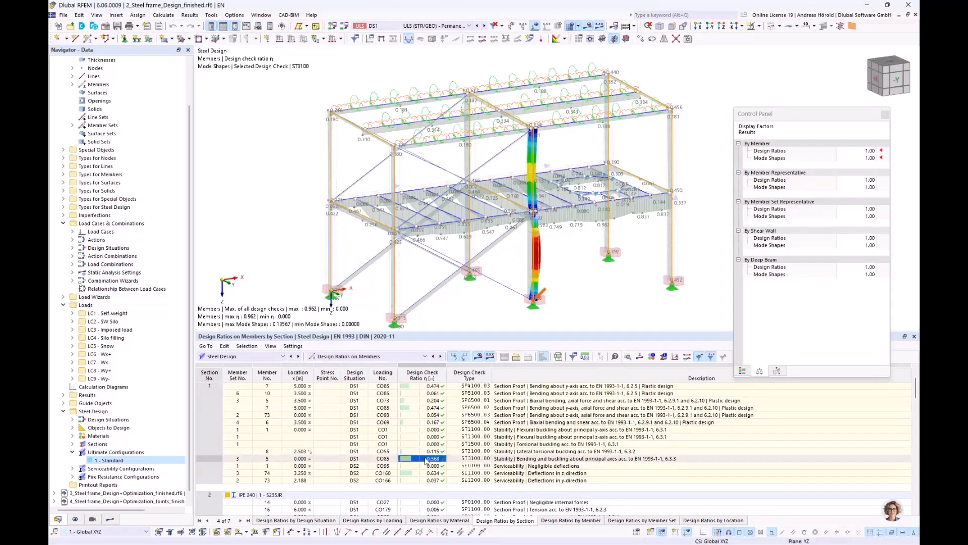
# - Open the design check details for the ST3100 stability check of member 5 and examine its buckling length and formulas down to the final ratio
pyautogui.doubleClick(426, 460)
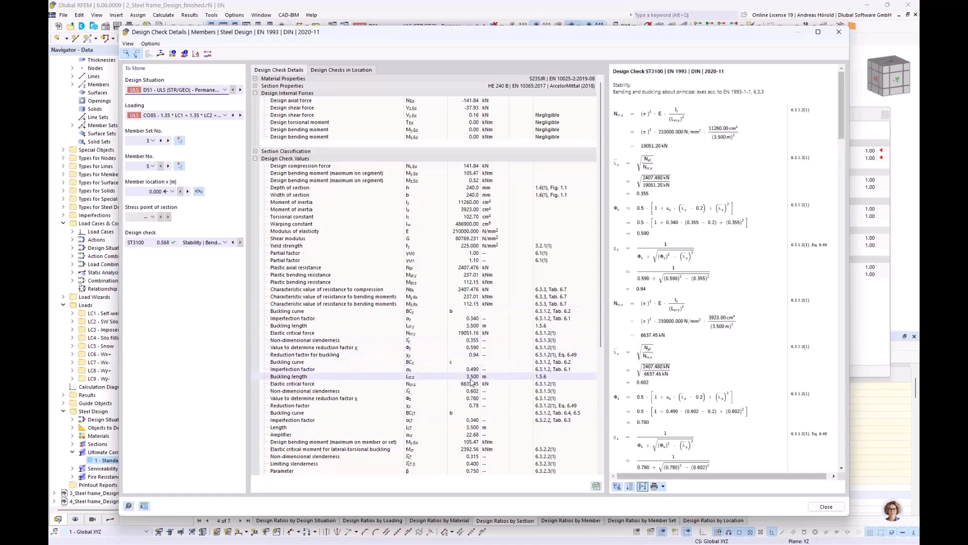
pyautogui.click(460, 379)
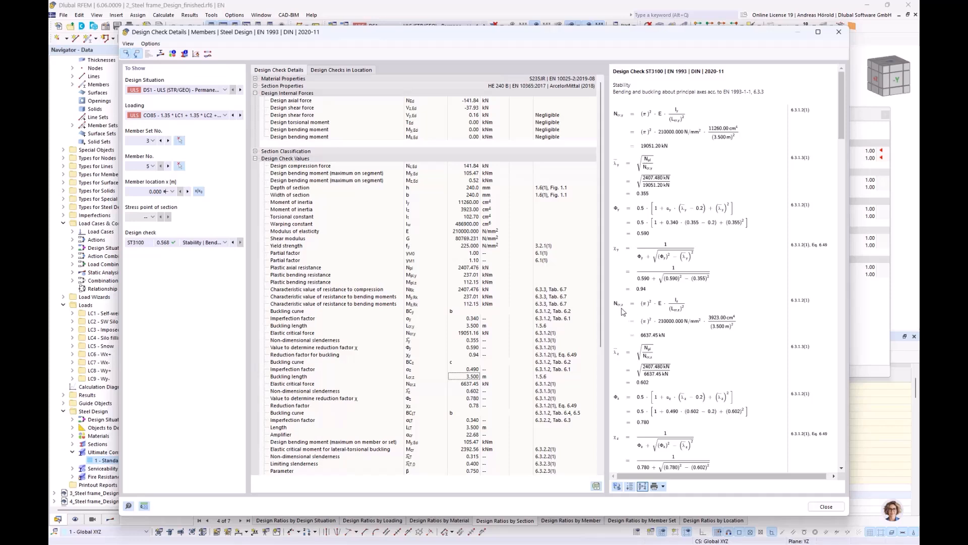
pyautogui.scroll(-1, 630, 314)
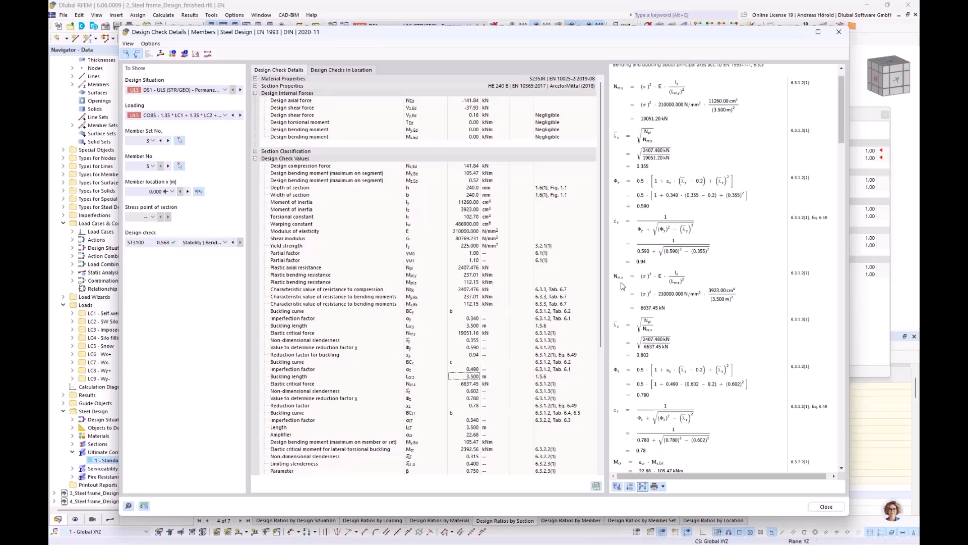
pyautogui.scroll(-3, 623, 286)
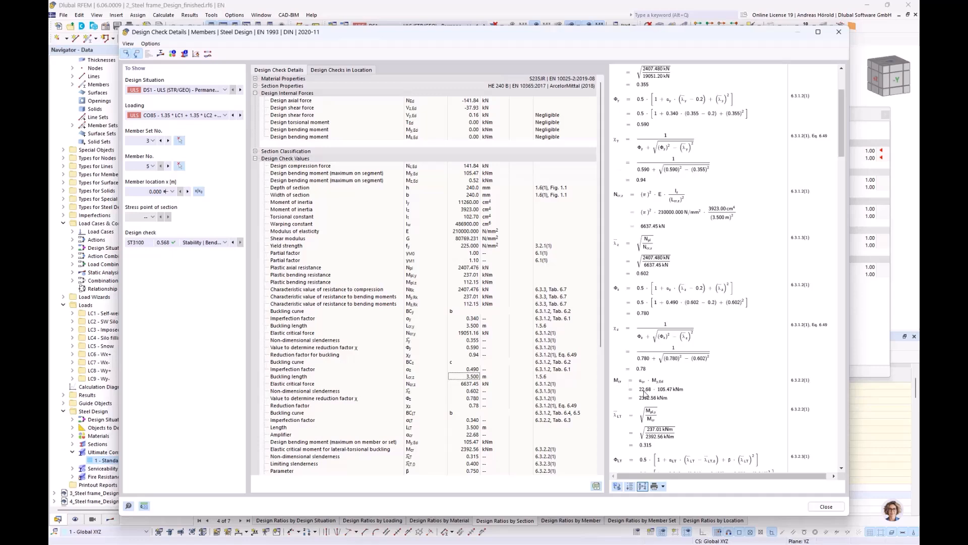
pyautogui.scroll(-2, 644, 394)
pyautogui.scroll(-3, 636, 382)
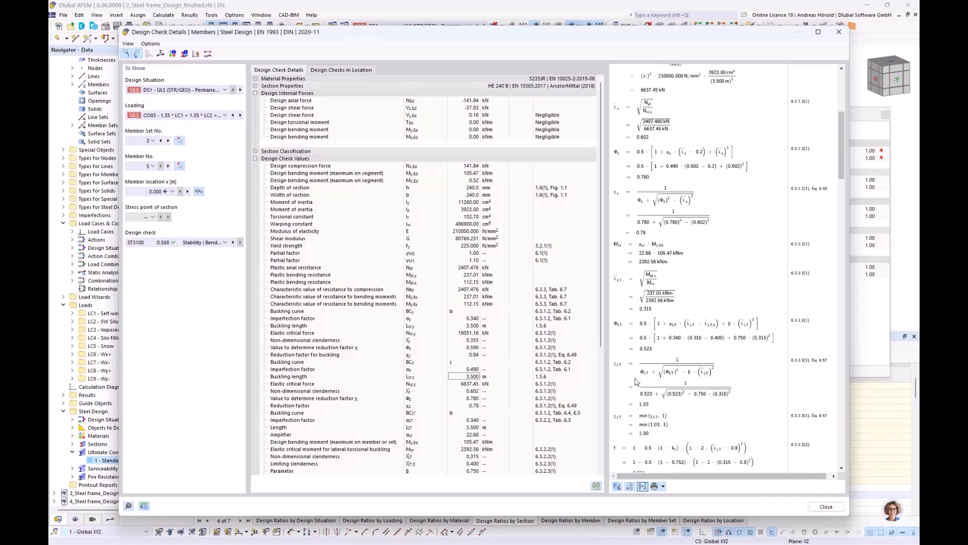
pyautogui.scroll(-2, 637, 382)
pyautogui.scroll(-8, 636, 382)
pyautogui.scroll(-20, 637, 382)
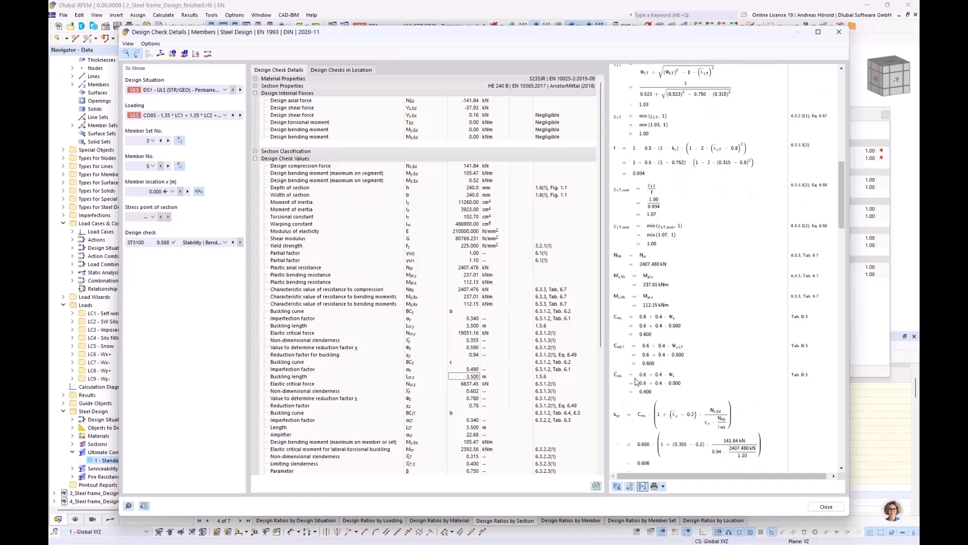
pyautogui.scroll(-5, 637, 382)
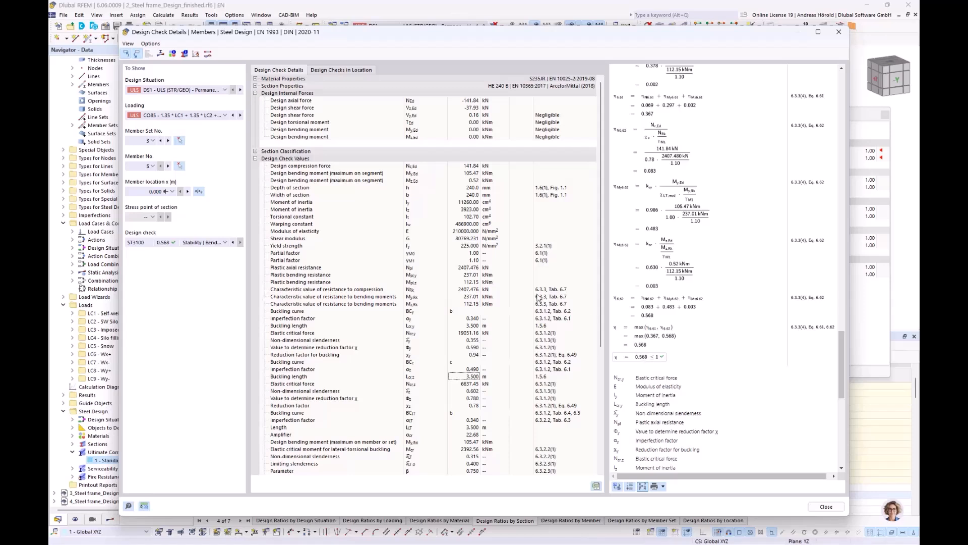
# - View the result diagrams in the section for this check, including the normal stress due to axial force, and close them
pyautogui.click(160, 54)
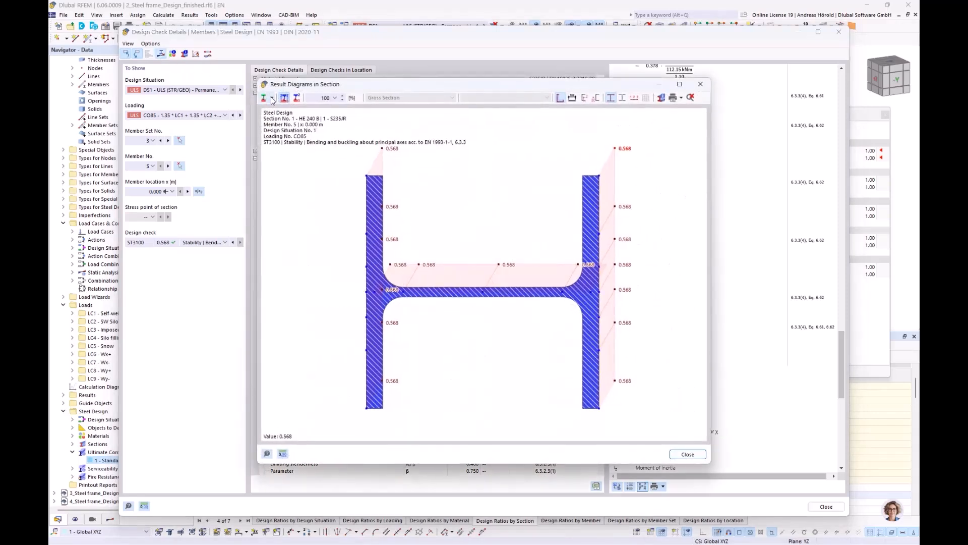
pyautogui.click(272, 97)
pyautogui.click(285, 120)
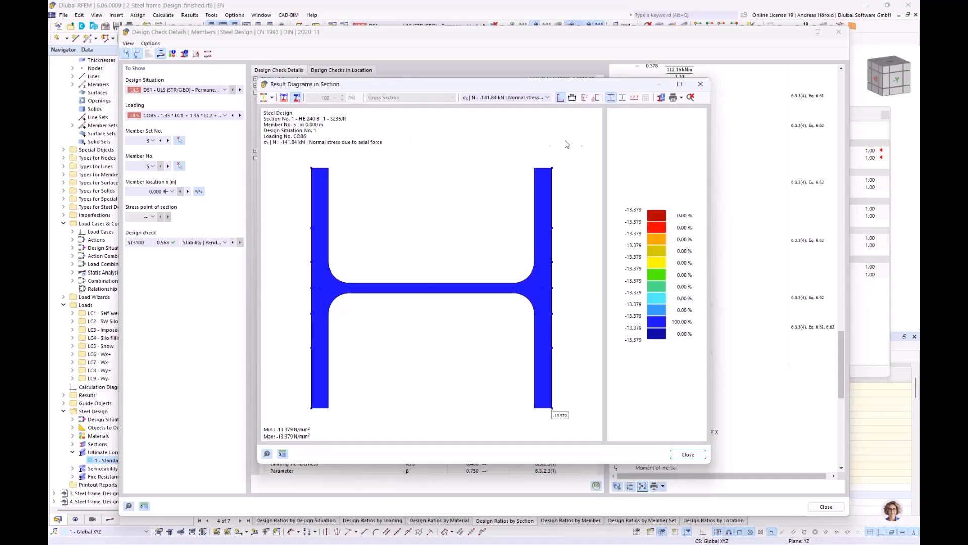
pyautogui.click(701, 84)
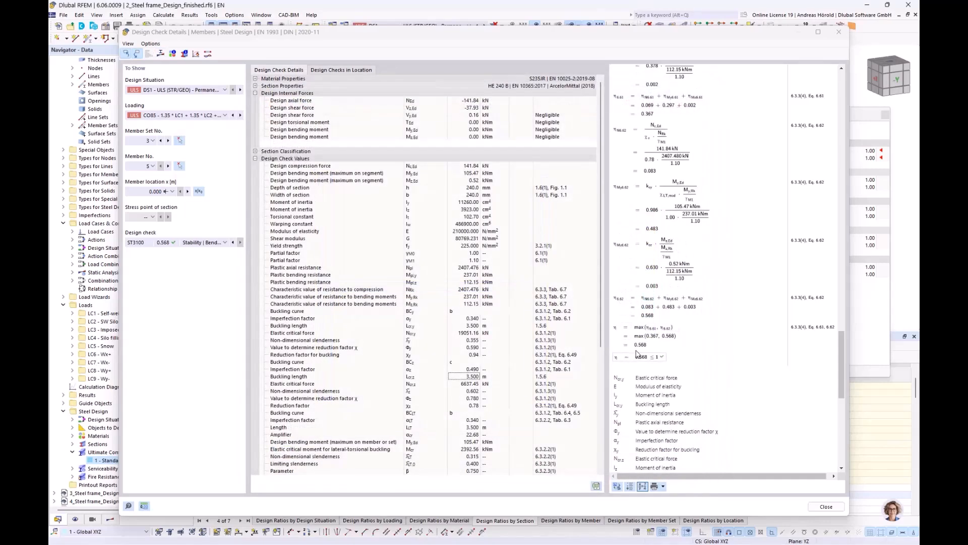
# - Review the stability check formulas and the available print options for them, and close the design check details
pyautogui.scroll(3, 696, 252)
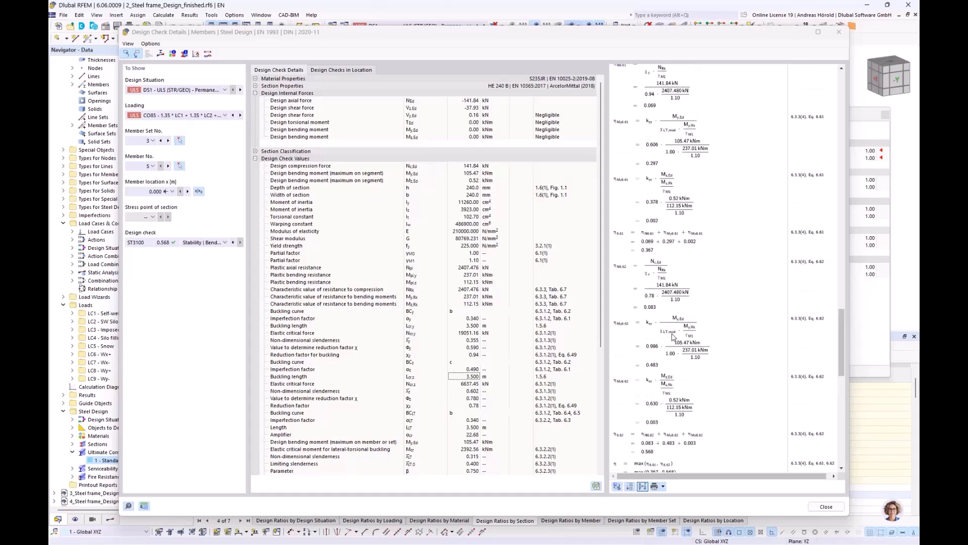
pyautogui.click(664, 486)
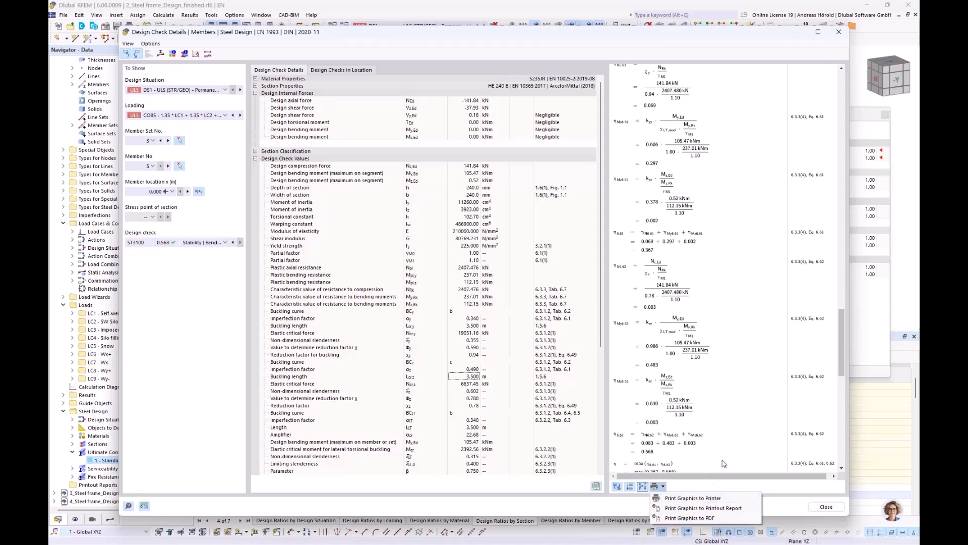
pyautogui.click(839, 31)
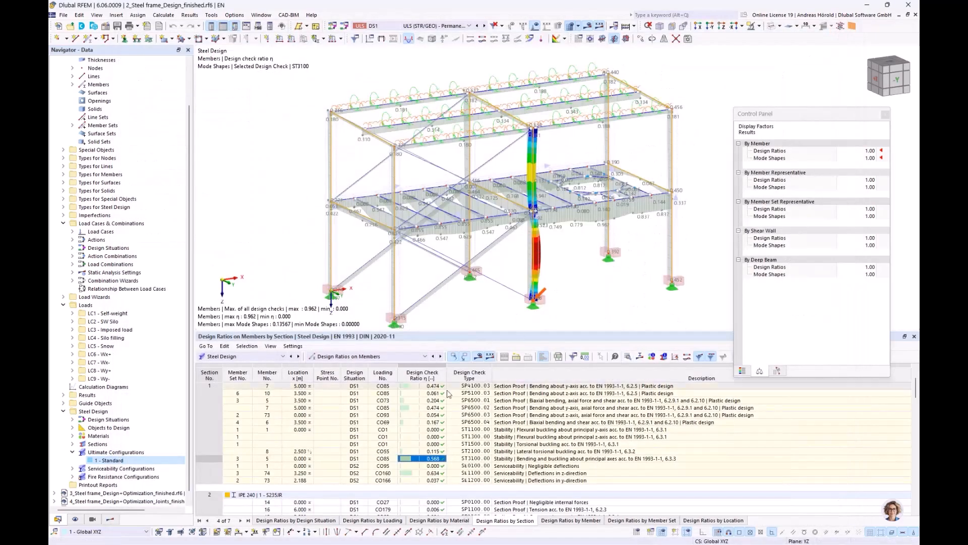
# - Locate member 73 in the model from its serviceability check for deflections in y-direction and inspect the frame
pyautogui.click(412, 429)
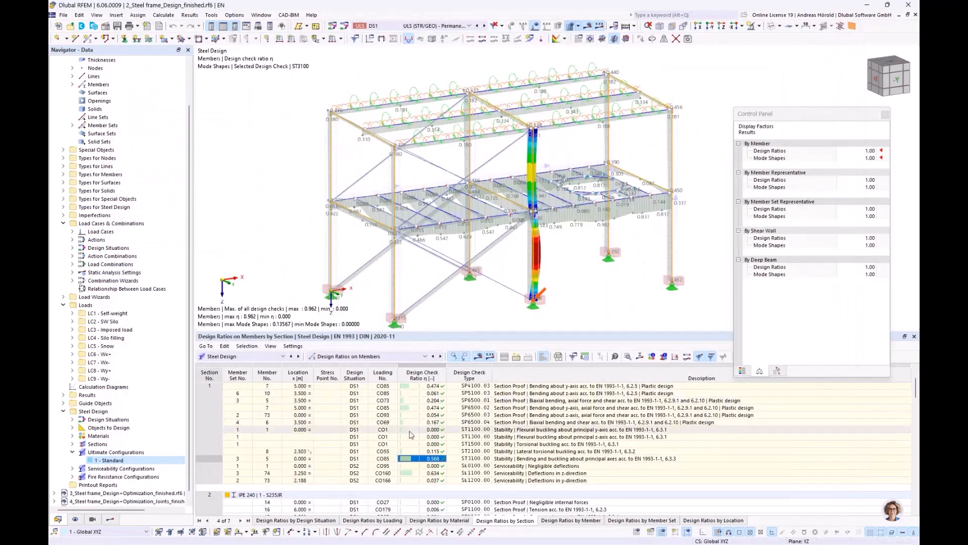
pyautogui.click(415, 480)
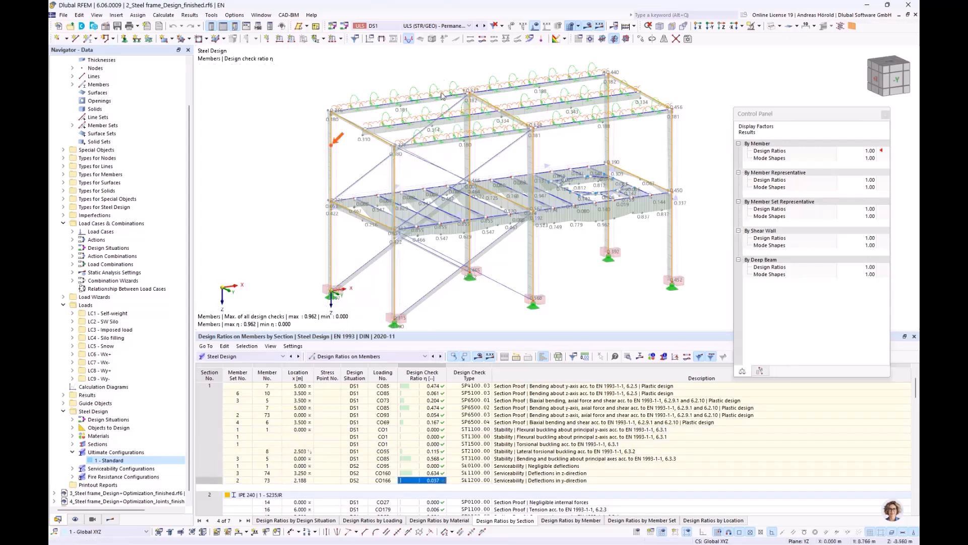
pyautogui.scroll(3, 449, 76)
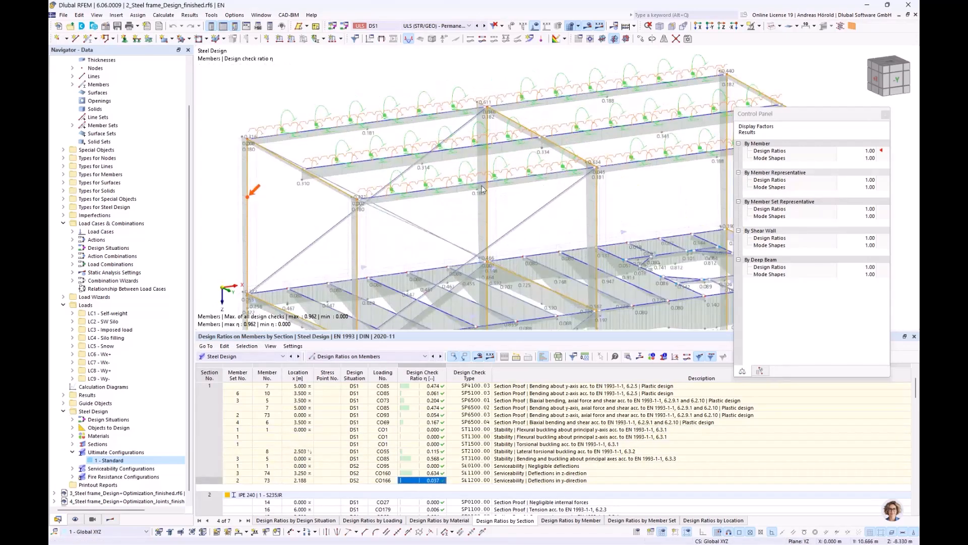
pyautogui.scroll(-3, 481, 189)
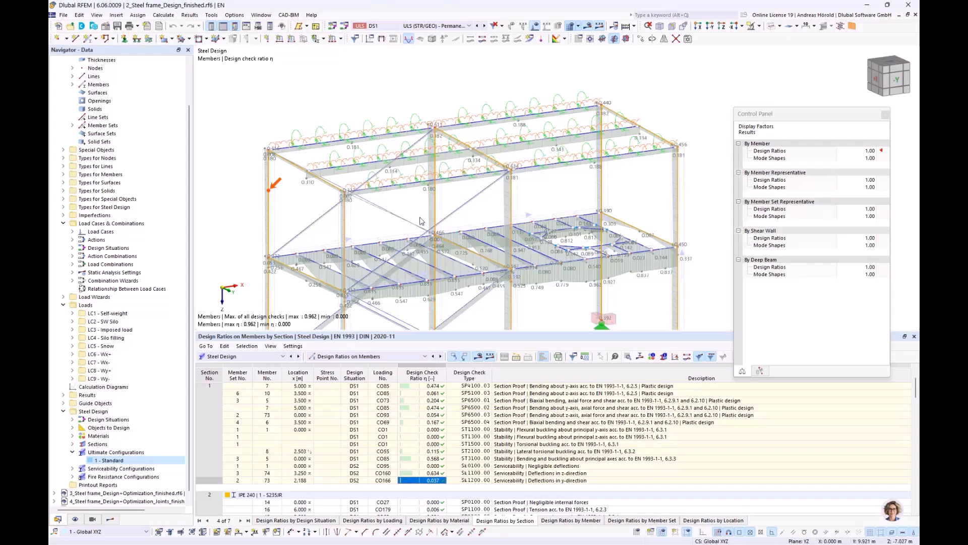
pyautogui.moveTo(409, 200)
pyautogui.keyDown('ctrl'); pyautogui.mouseDown(button='middle')
pyautogui.moveTo(392, 199)
pyautogui.moveTo(402, 196)
pyautogui.mouseUp(button='middle'); pyautogui.keyUp('ctrl')
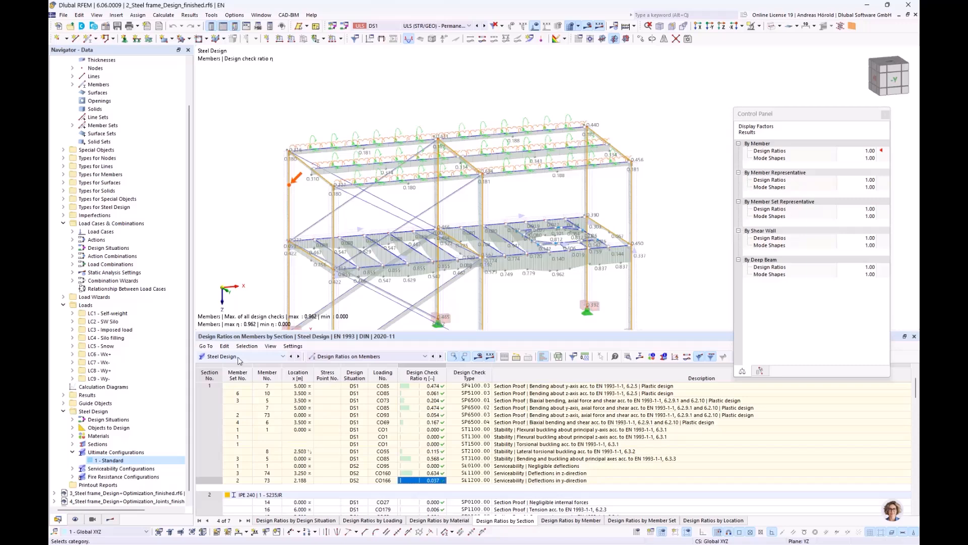
# - In the steel design input data for sections, set IPE 240 to be optimized within the current IPE row for design
pyautogui.click(367, 357)
pyautogui.click(356, 365)
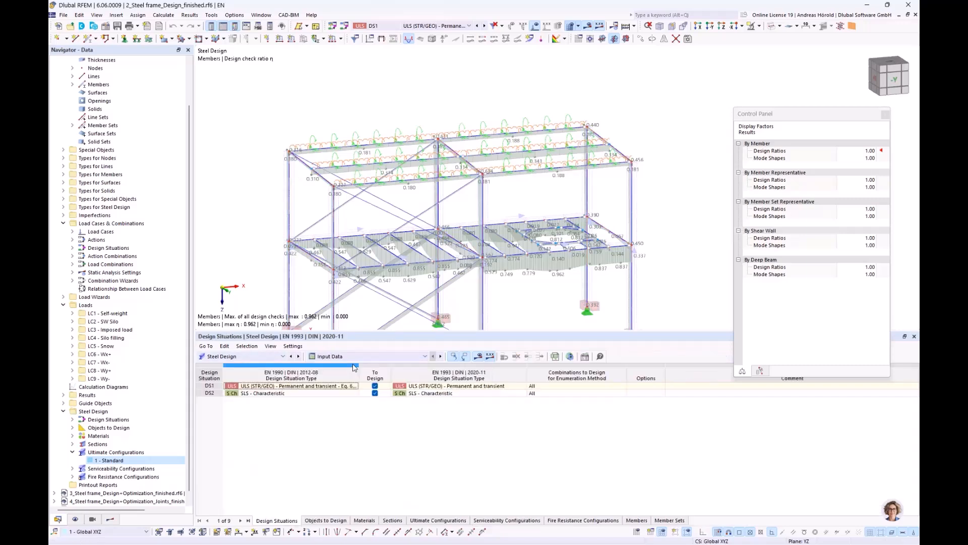
pyautogui.click(392, 521)
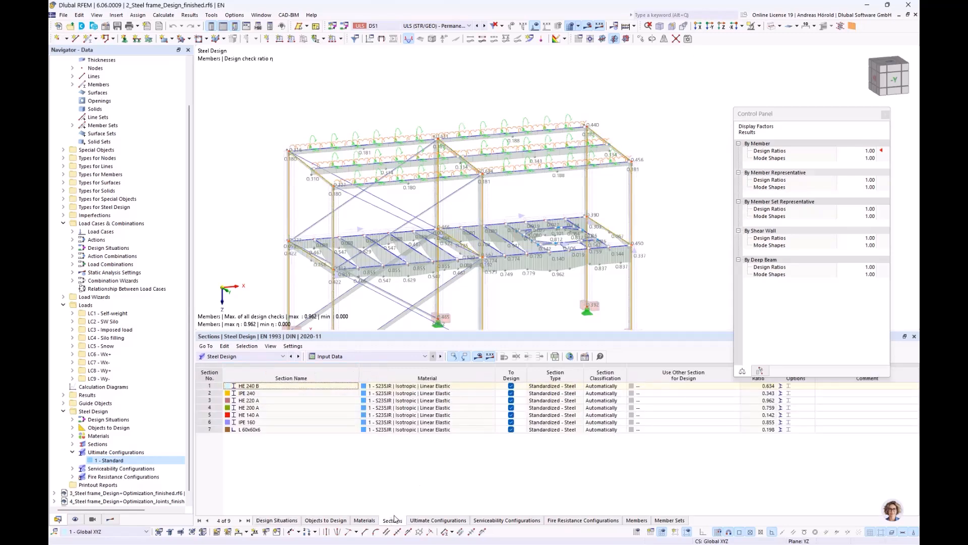
pyautogui.moveTo(806, 122); pyautogui.dragTo(789, 64)
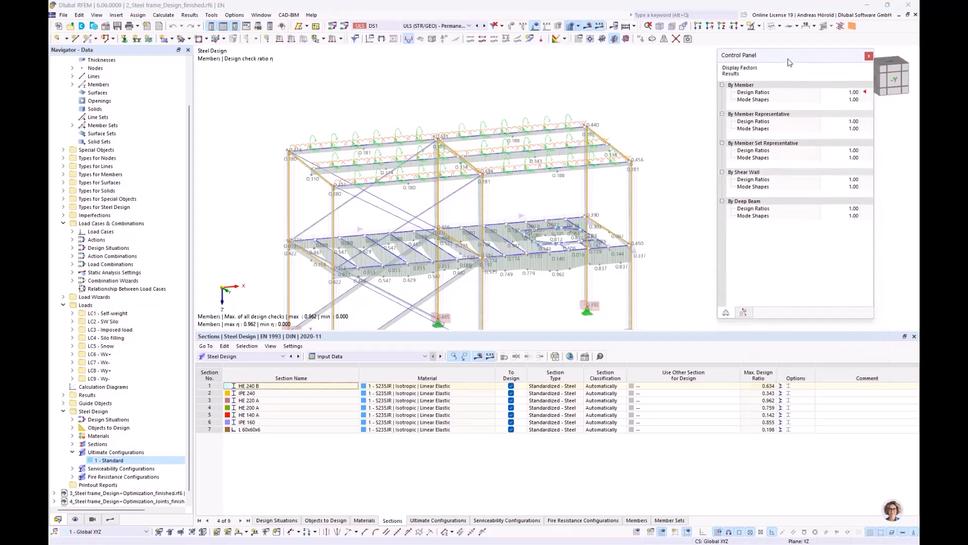
pyautogui.click(301, 395)
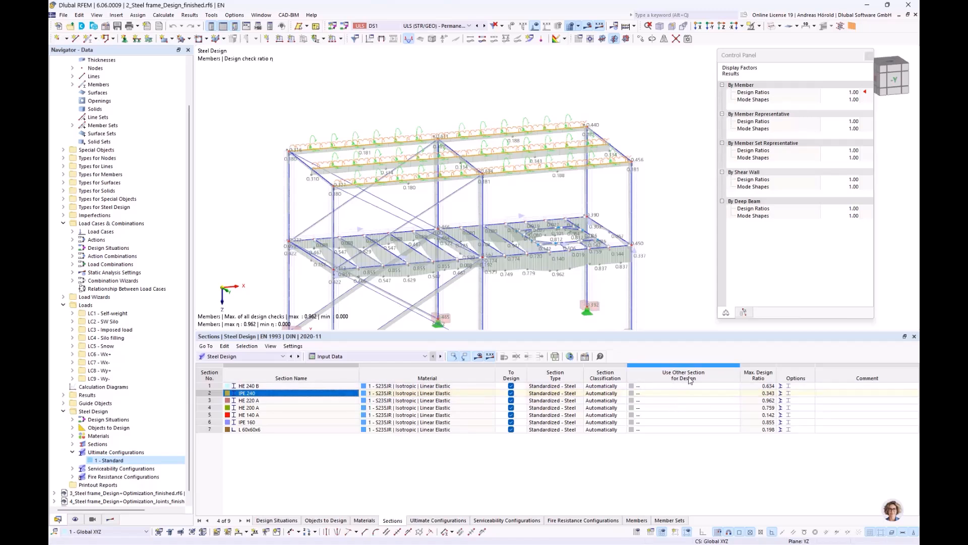
pyautogui.click(685, 398)
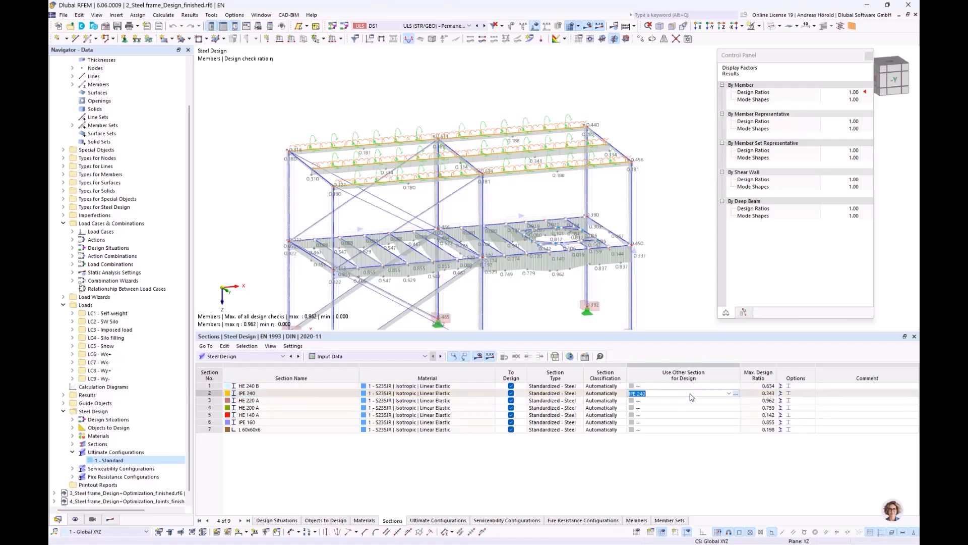
pyautogui.click(730, 394)
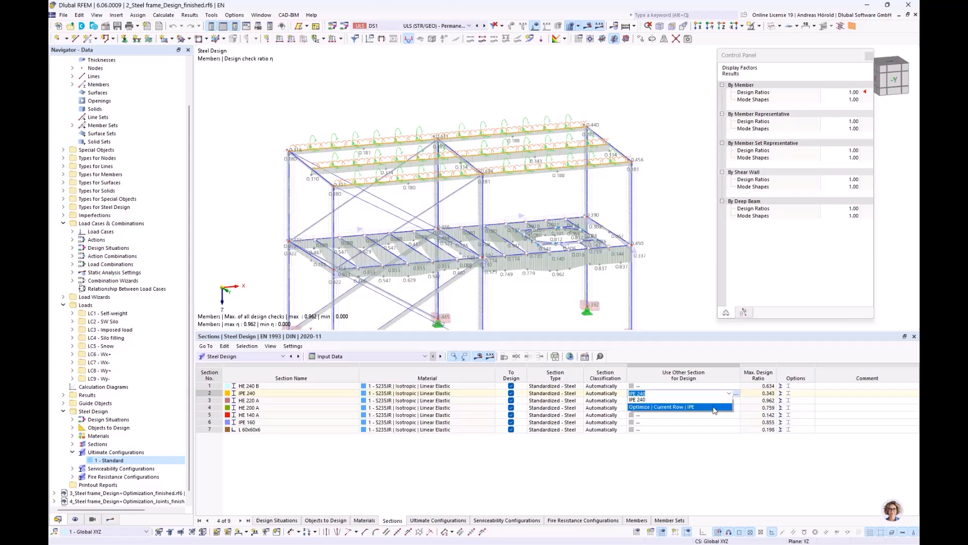
pyautogui.click(715, 407)
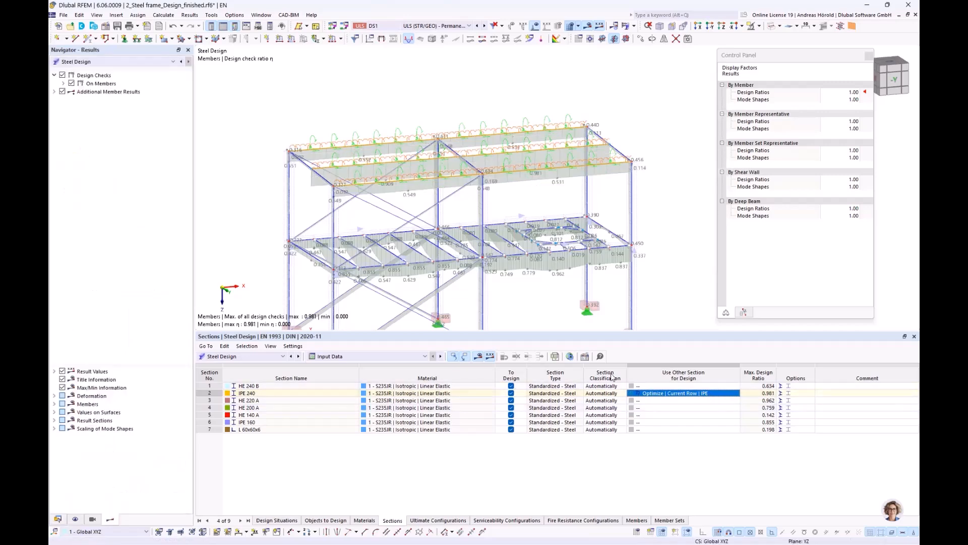
# - Set the maximum allowable design ratio for section optimization to 0.9 in the global settings and accept deleting the steel design results
pyautogui.click(569, 357)
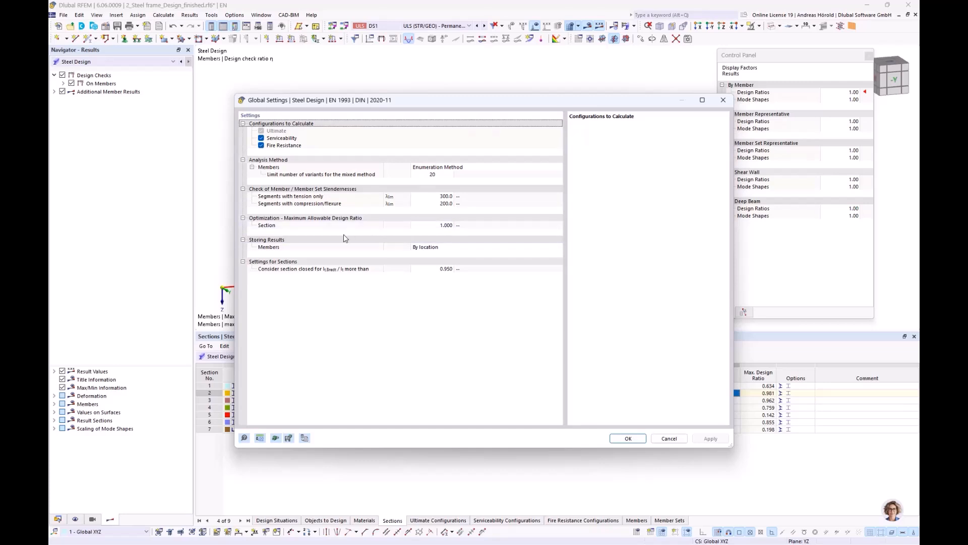
pyautogui.click(436, 227)
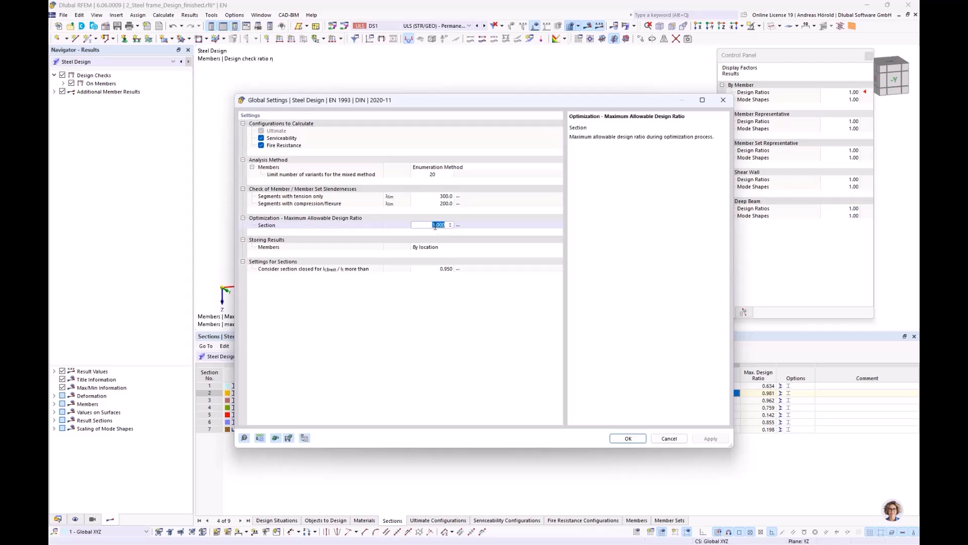
pyautogui.press('BackSpace')
pyautogui.write('.9')
pyautogui.press('Return')
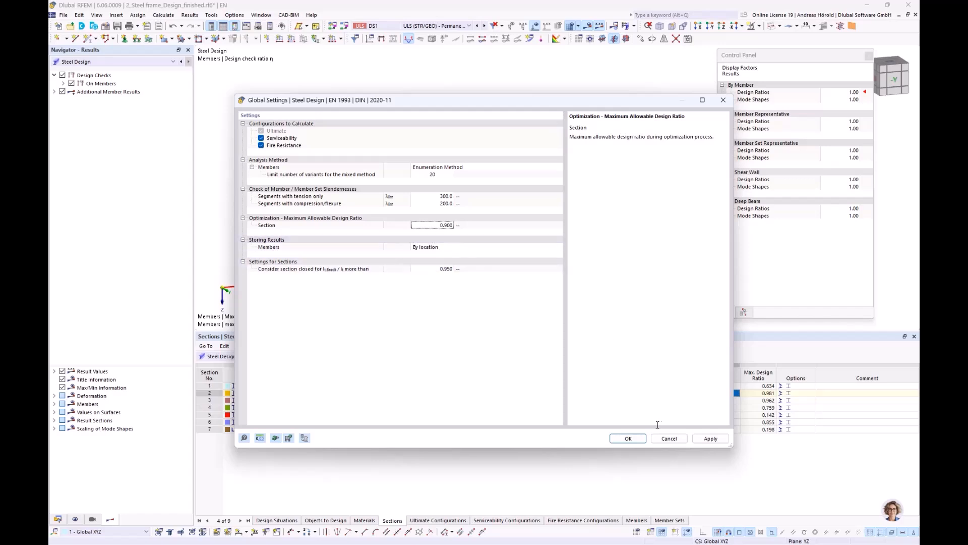
pyautogui.click(626, 439)
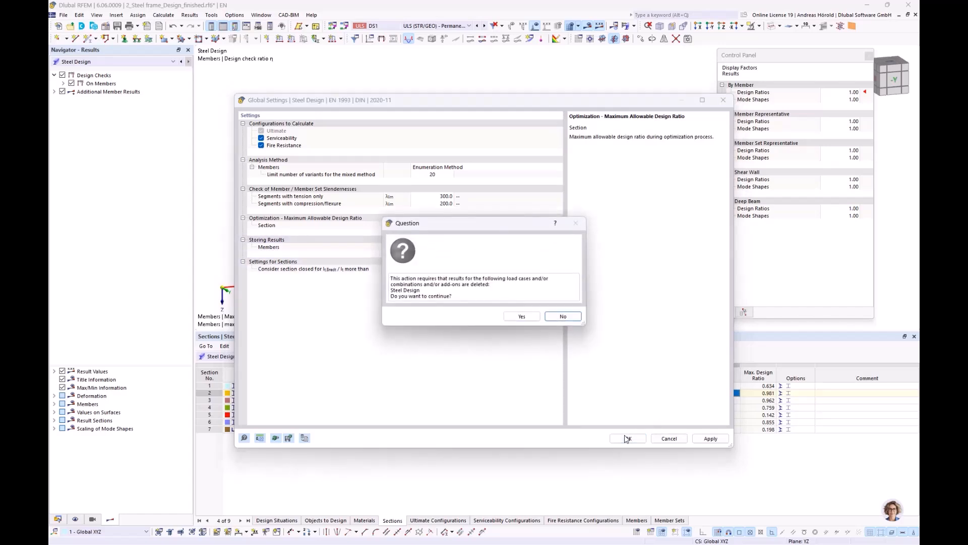
pyautogui.click(521, 317)
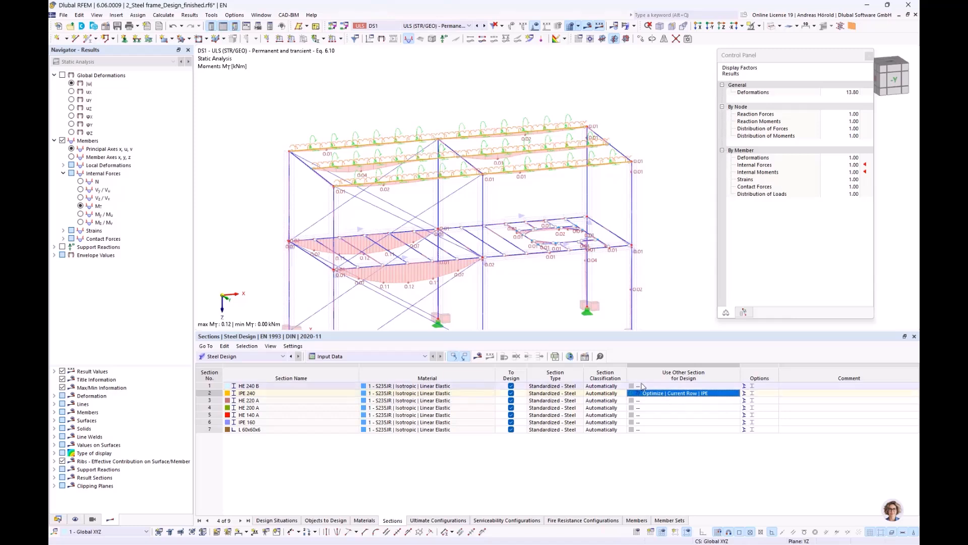
# - Recalculate the steel design with the section optimization and return to the input data for sections
pyautogui.click(477, 357)
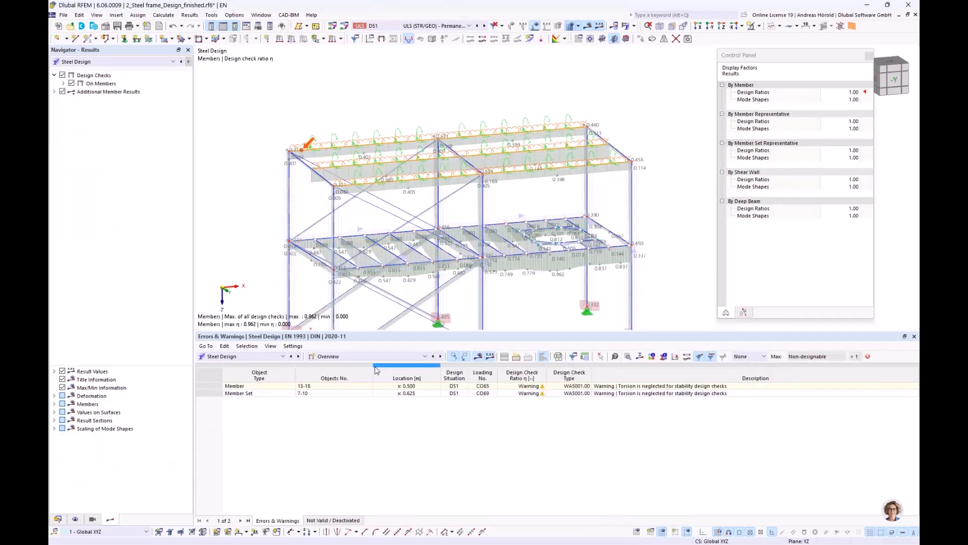
pyautogui.click(361, 356)
pyautogui.click(361, 365)
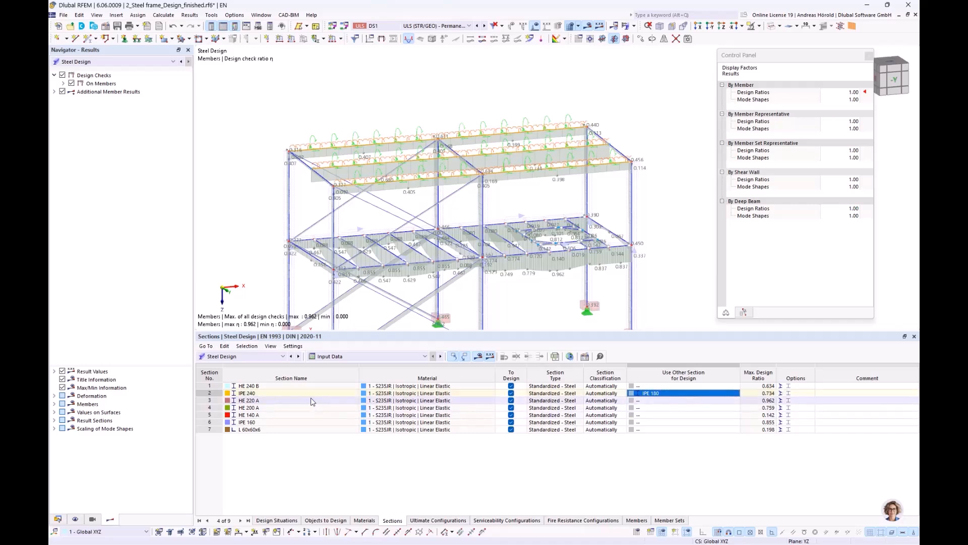
pyautogui.rightClick(680, 399)
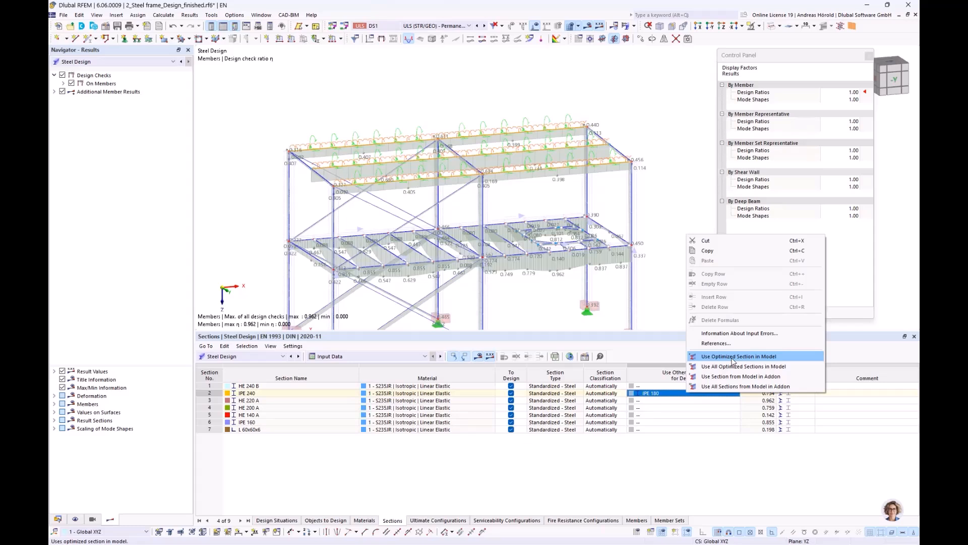
pyautogui.click(658, 355)
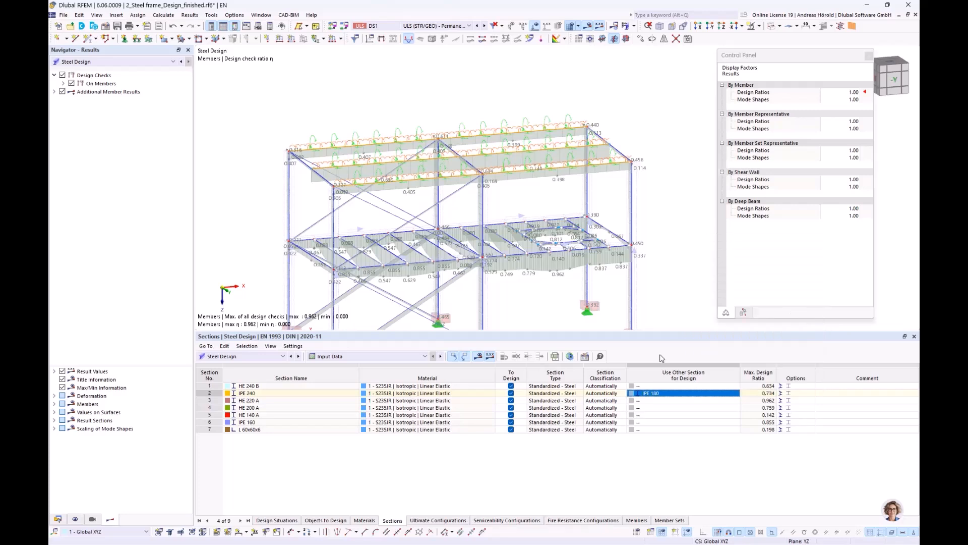
# - From the section library for the IPE 240 replacement section, create a My Sections list named "I beams =<180mm"
pyautogui.click(725, 397)
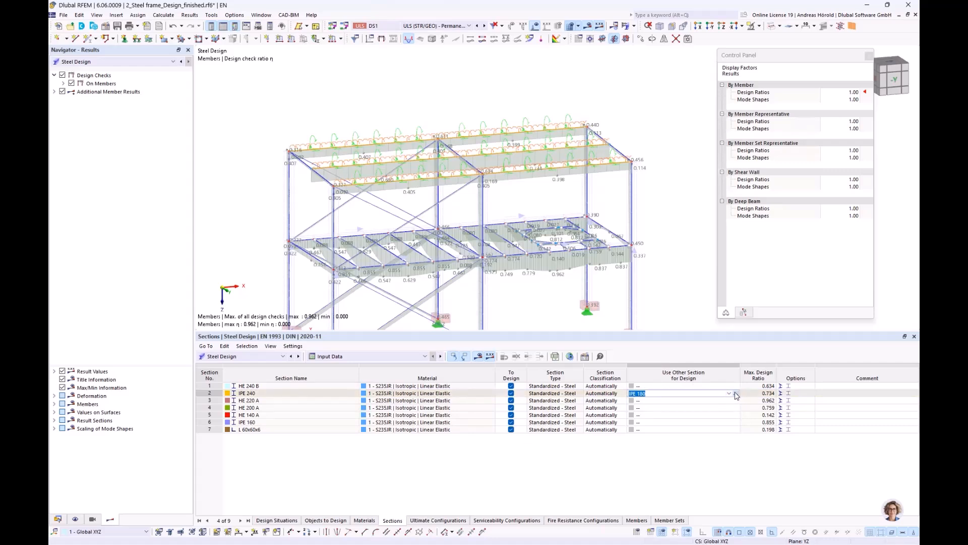
pyautogui.click(735, 396)
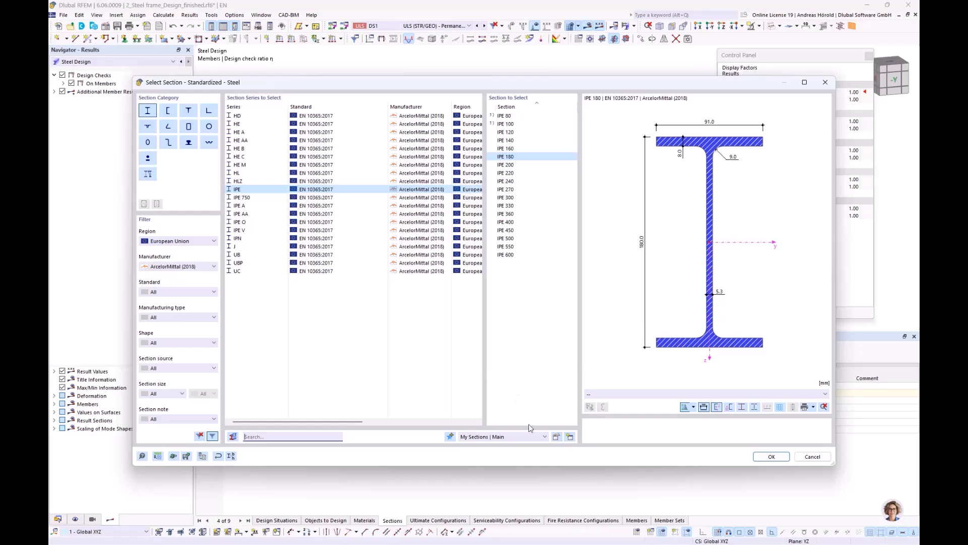
pyautogui.click(570, 437)
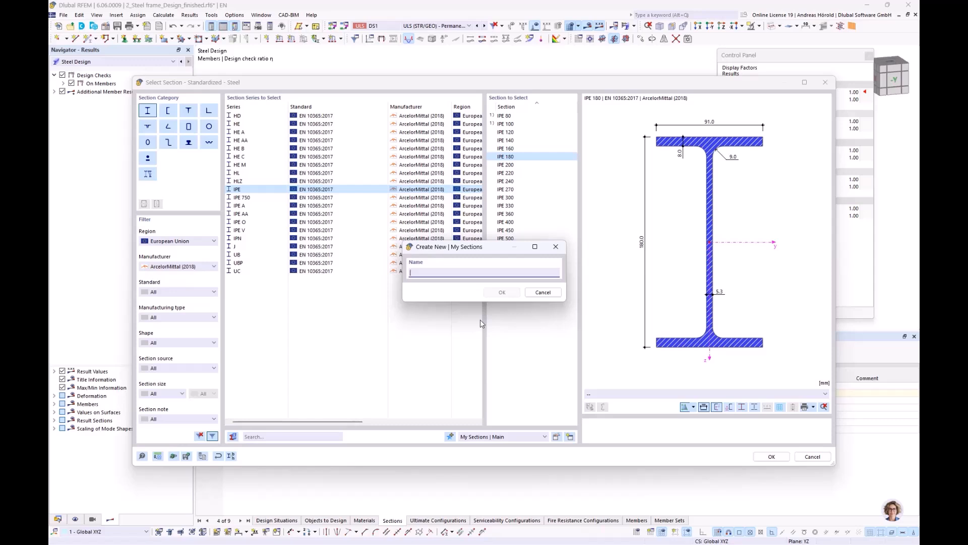
pyautogui.write('I beams')
pyautogui.write('=<180mm')
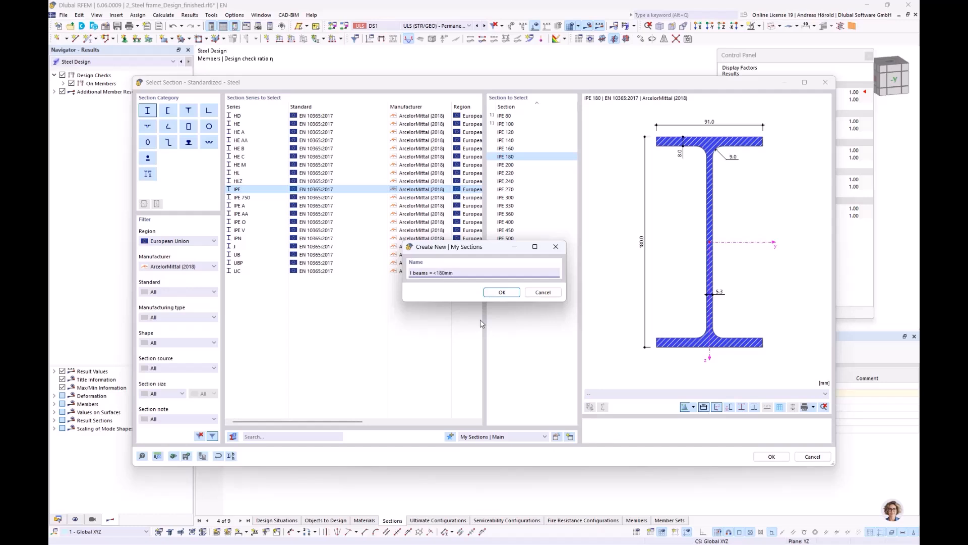
pyautogui.click(503, 294)
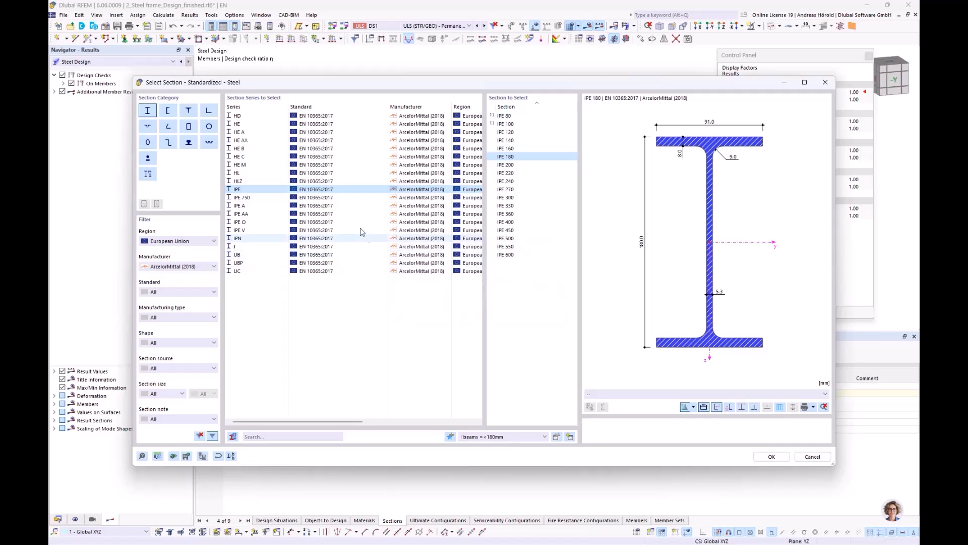
# - Add the sections IPE 80 through IPE 180 to the "I beams =<180mm" list
pyautogui.click(508, 116)
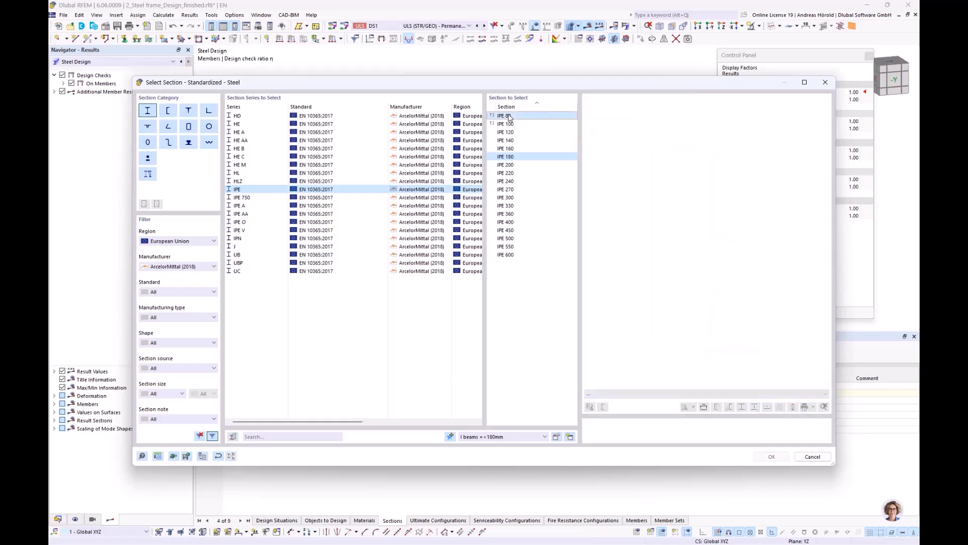
pyautogui.keyDown('shift'); pyautogui.click(512, 149); pyautogui.keyUp('shift')
pyautogui.keyDown('shift'); pyautogui.click(522, 156); pyautogui.keyUp('shift')
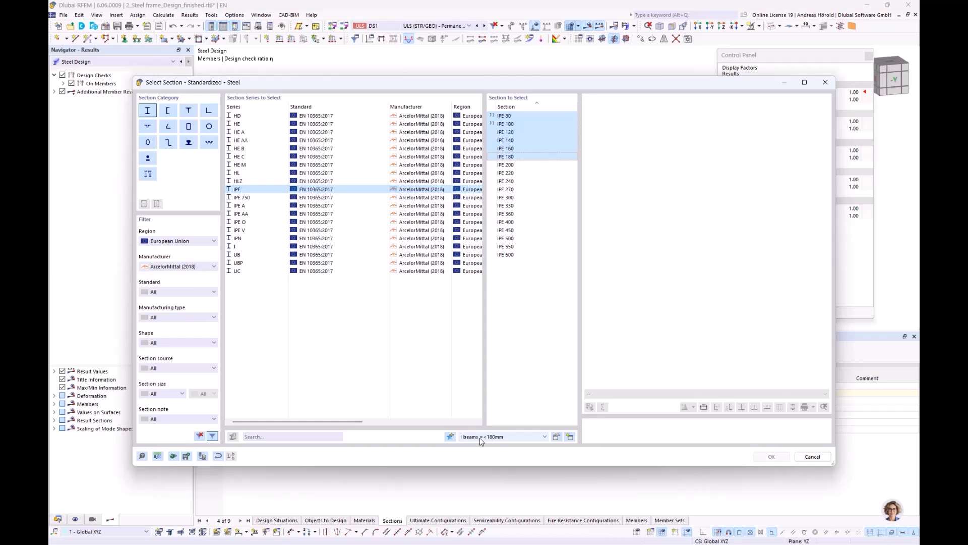
pyautogui.click(451, 434)
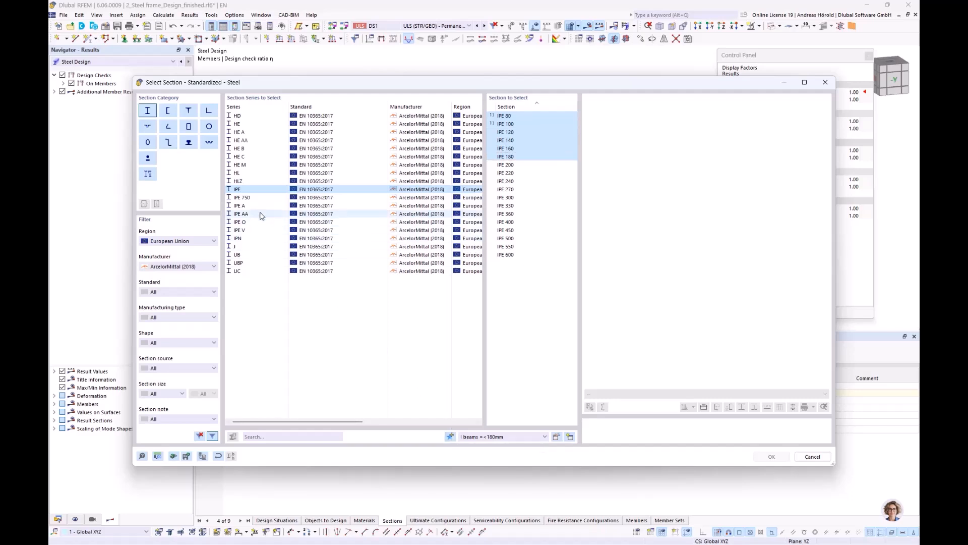
# - Add HE 100 A through HE 180 A and HE 100 B through HE 180 B to the "I beams =<180mm" list
pyautogui.click(247, 132)
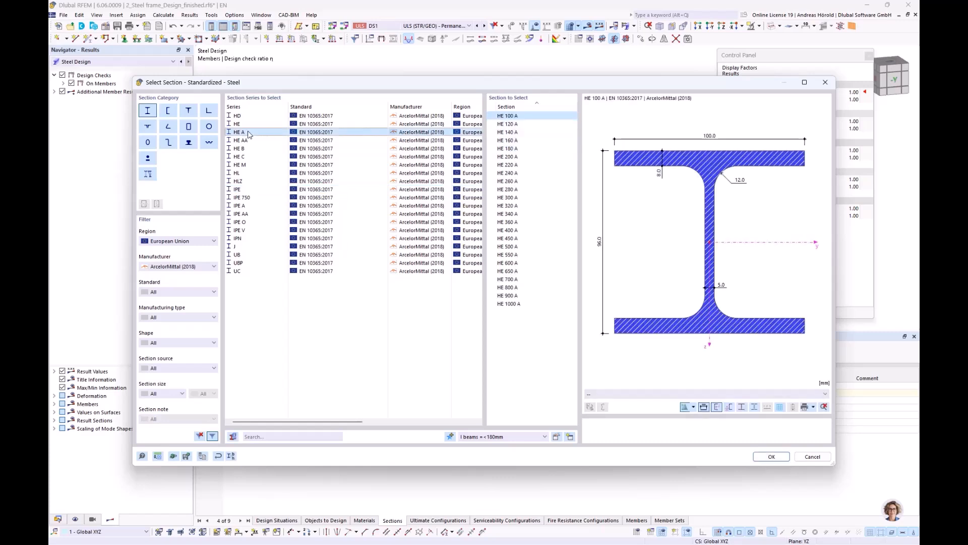
pyautogui.keyDown('shift'); pyautogui.click(513, 149); pyautogui.keyUp('shift')
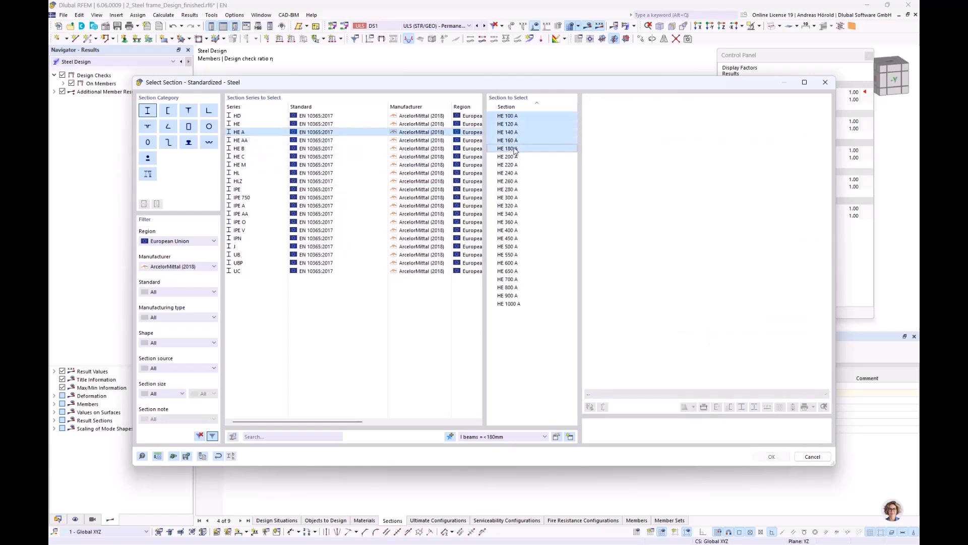
pyautogui.click(450, 436)
pyautogui.click(260, 148)
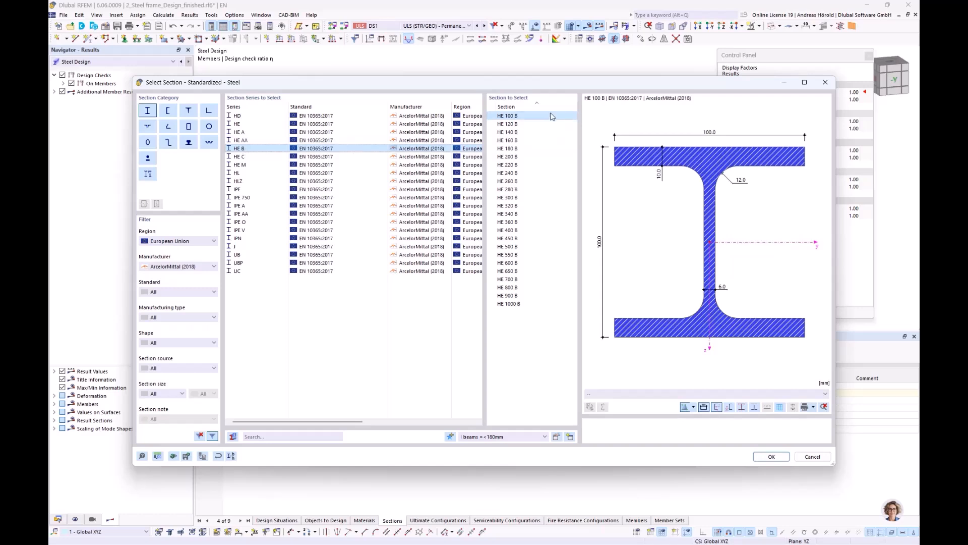
pyautogui.keyDown('shift'); pyautogui.click(513, 149); pyautogui.keyUp('shift')
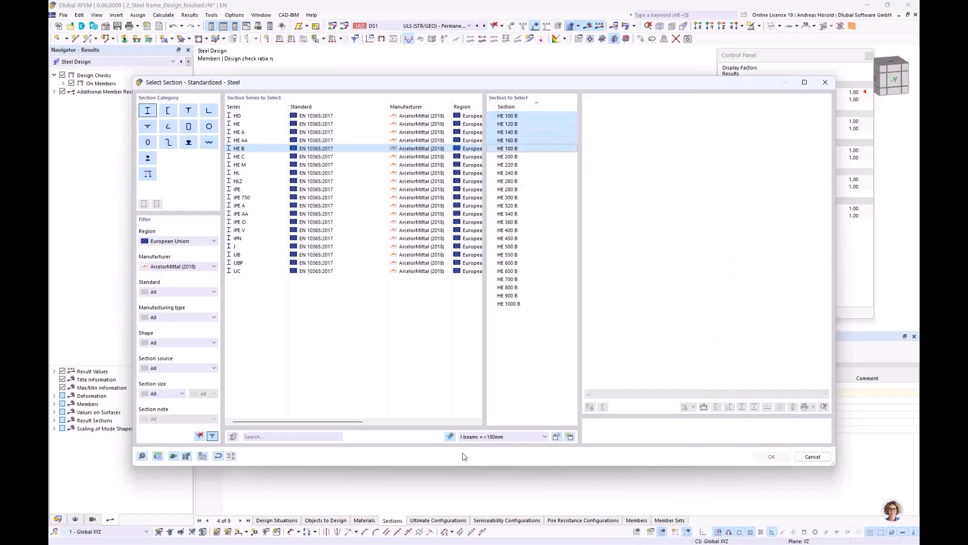
pyautogui.click(449, 436)
# - Review the HE A, HE B and IPE sections stored in the "I beams =<180mm" list and leave the section library
pyautogui.click(556, 437)
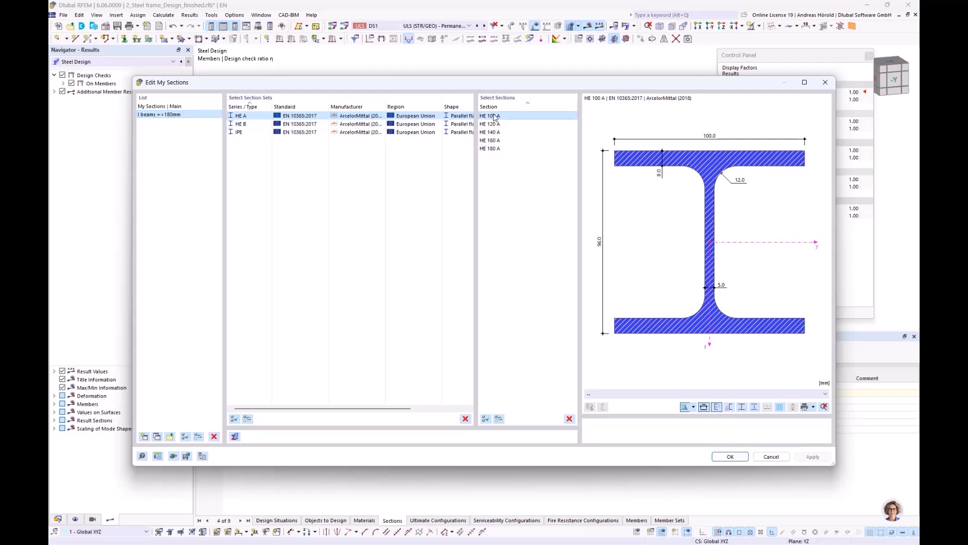
pyautogui.click(250, 125)
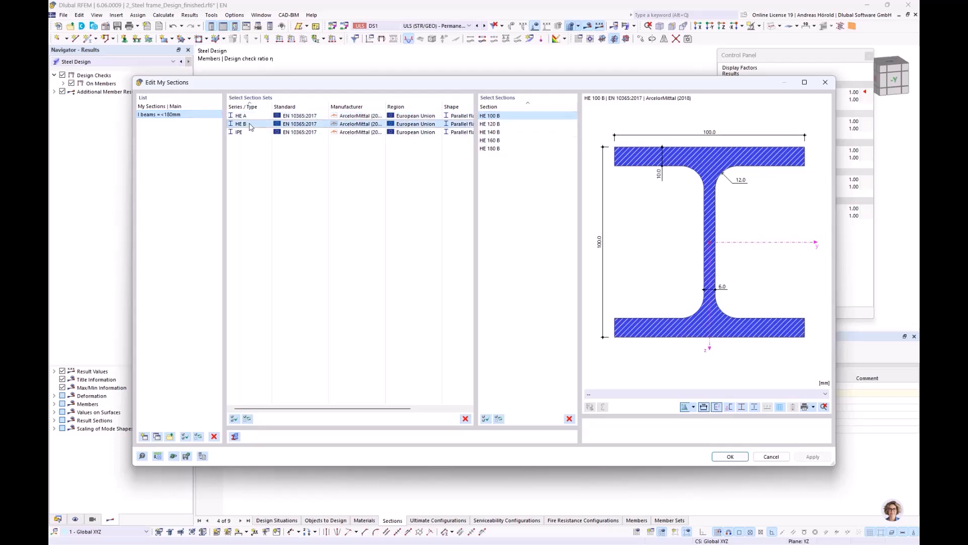
pyautogui.click(253, 132)
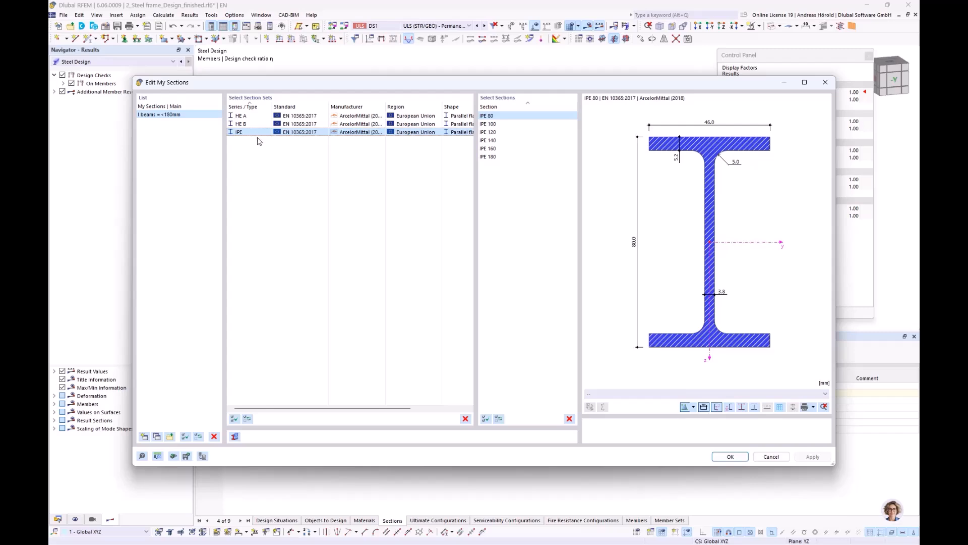
pyautogui.click(732, 457)
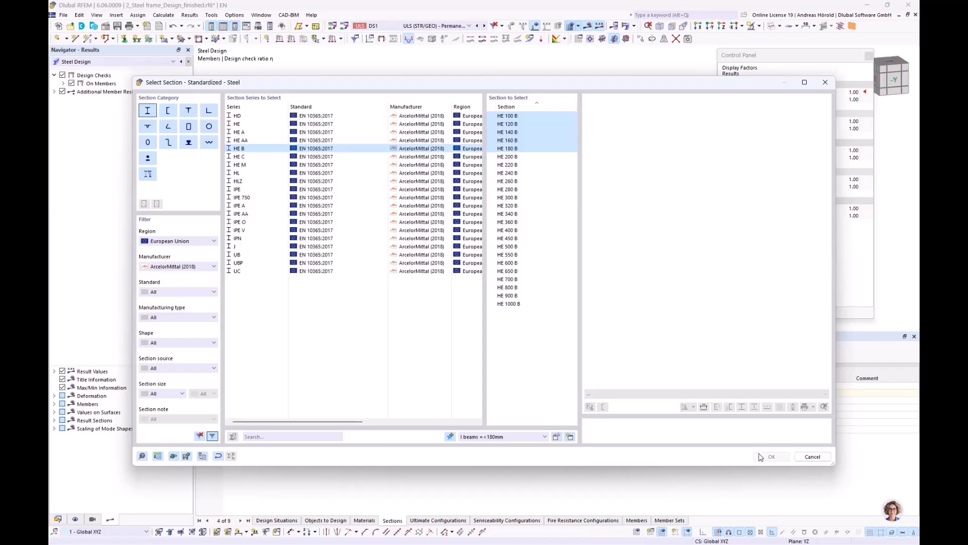
pyautogui.click(813, 460)
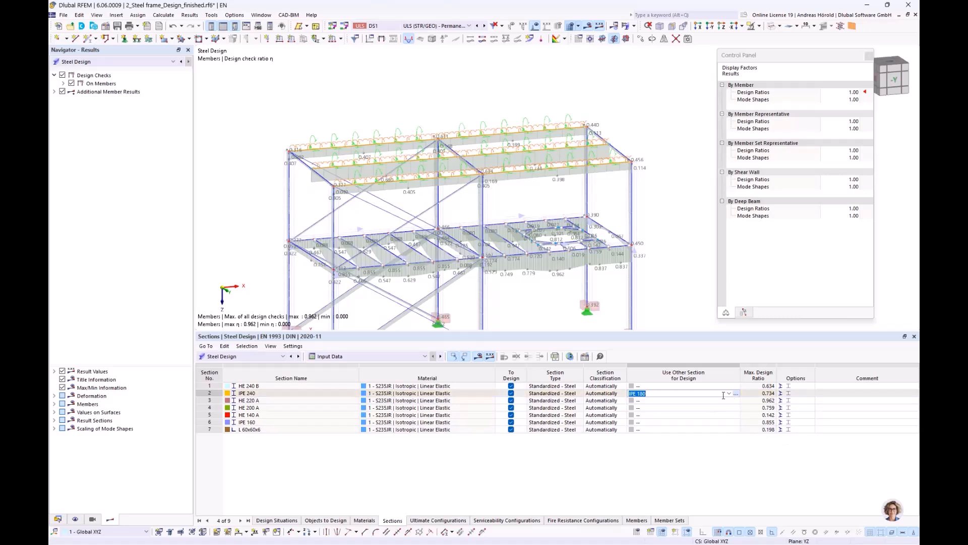
# - Set IPE 240 to be optimized for design within My Sections "I beams =<180mm", accepting the deletion of the steel design results
pyautogui.click(729, 394)
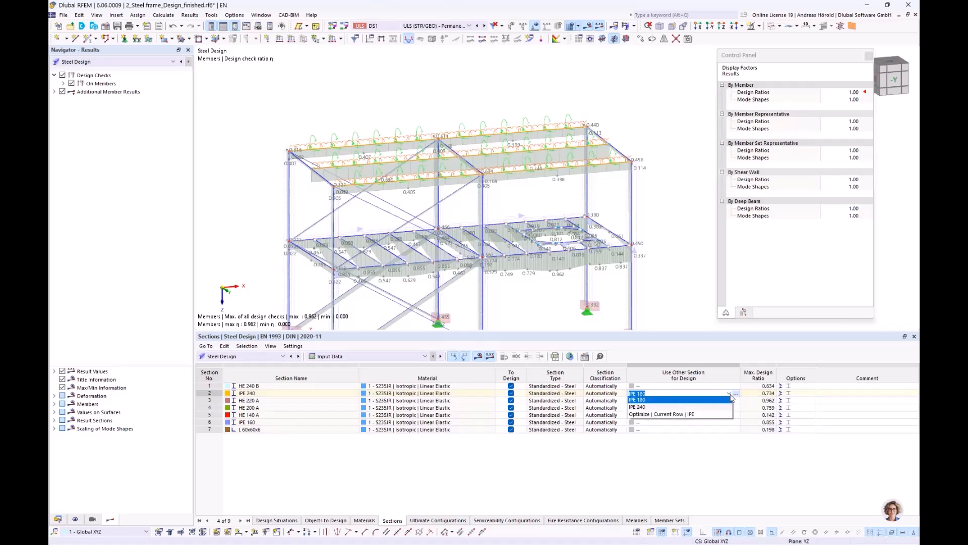
pyautogui.click(730, 395)
pyautogui.click(729, 394)
pyautogui.click(730, 396)
pyautogui.click(735, 394)
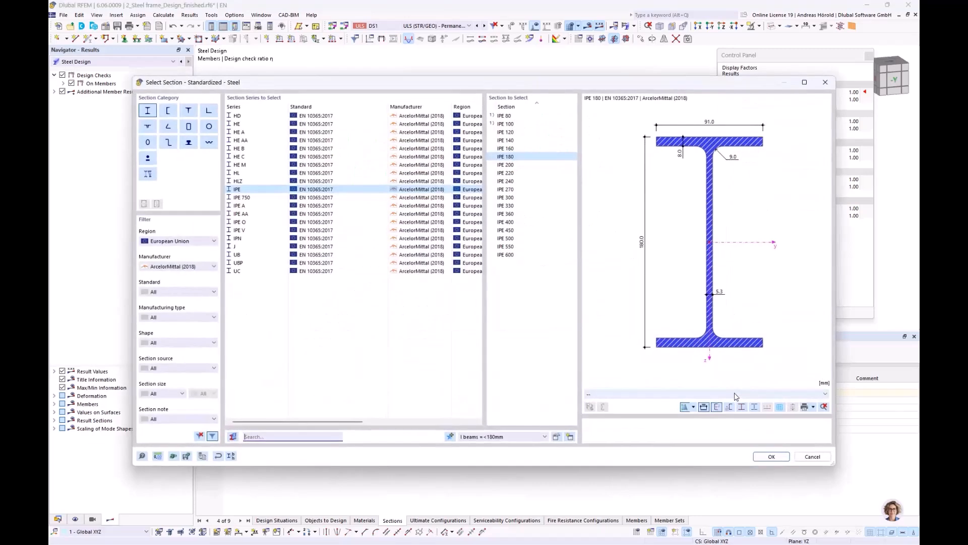
pyautogui.click(766, 454)
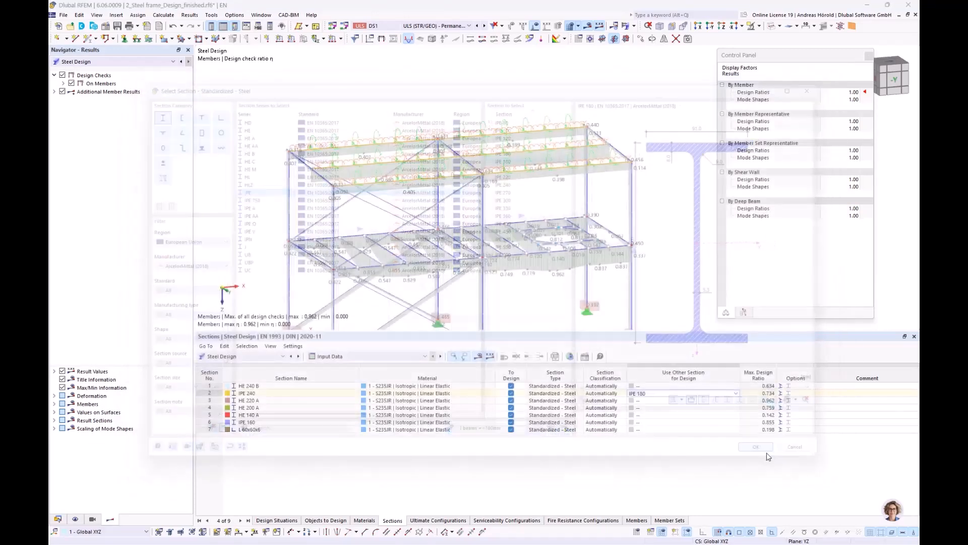
pyautogui.click(522, 317)
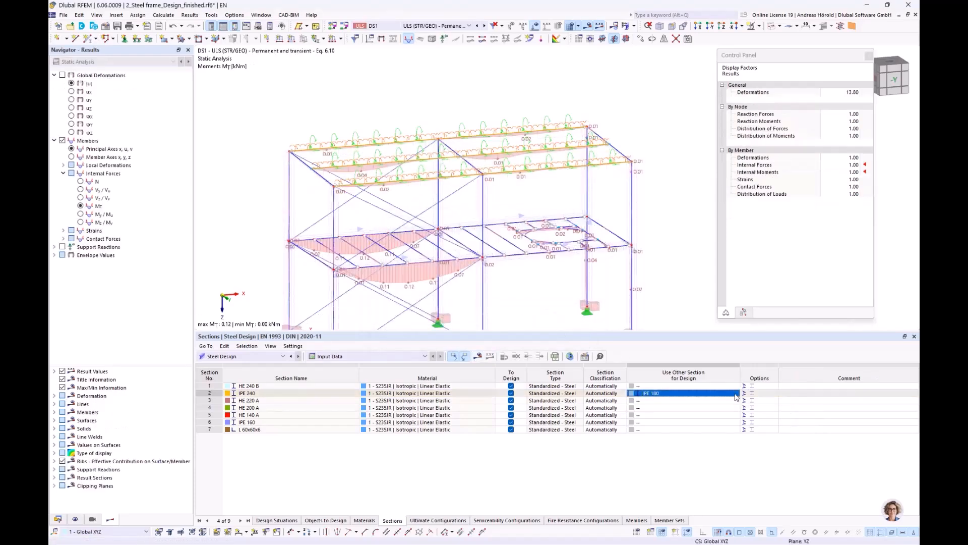
pyautogui.click(735, 395)
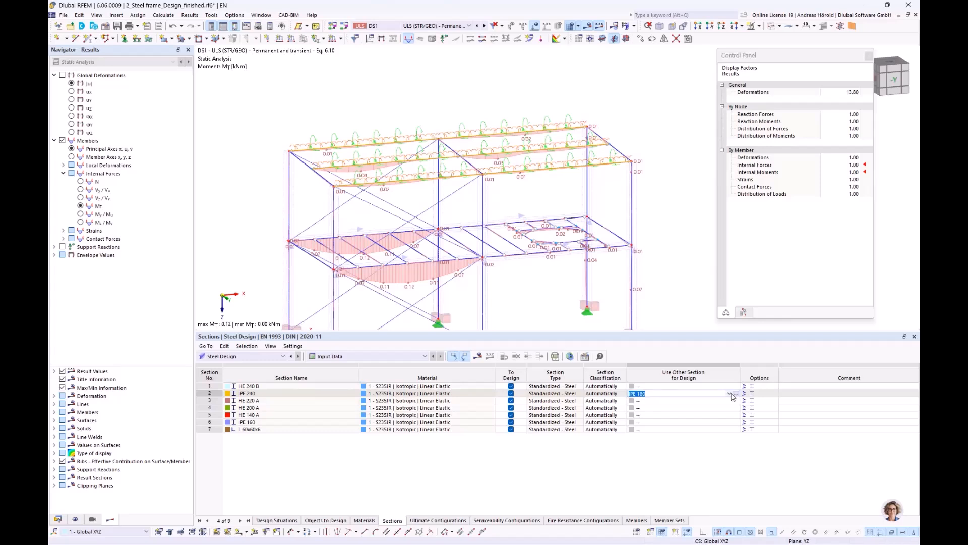
pyautogui.click(729, 394)
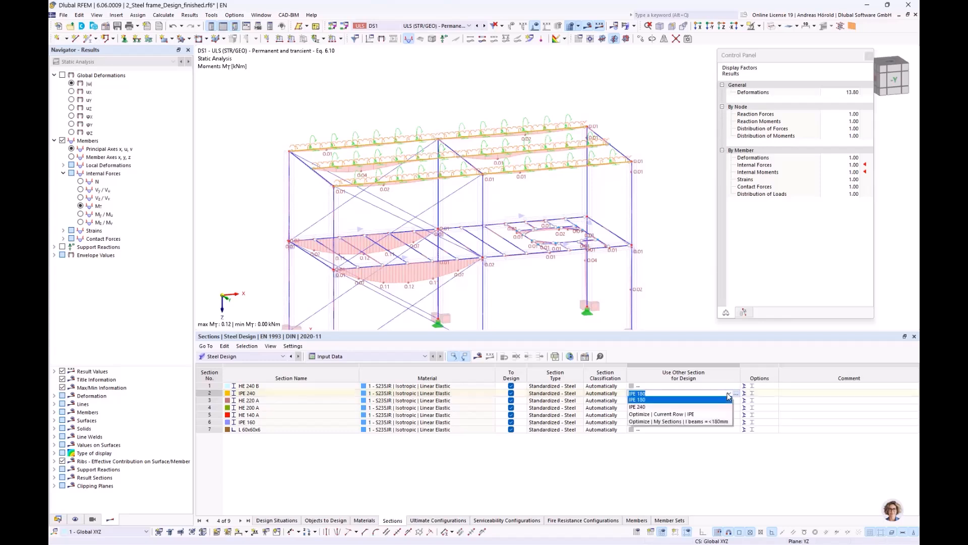
pyautogui.click(708, 421)
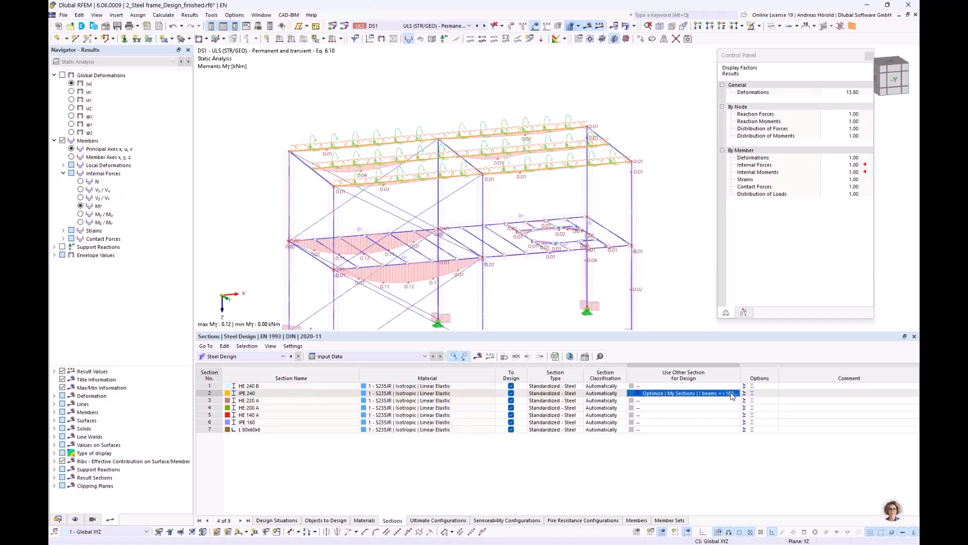
# - Set IPE 180 as the design section for IPE 240 and use the optimized section in the model, accepting the deletion of all results
pyautogui.click(694, 393)
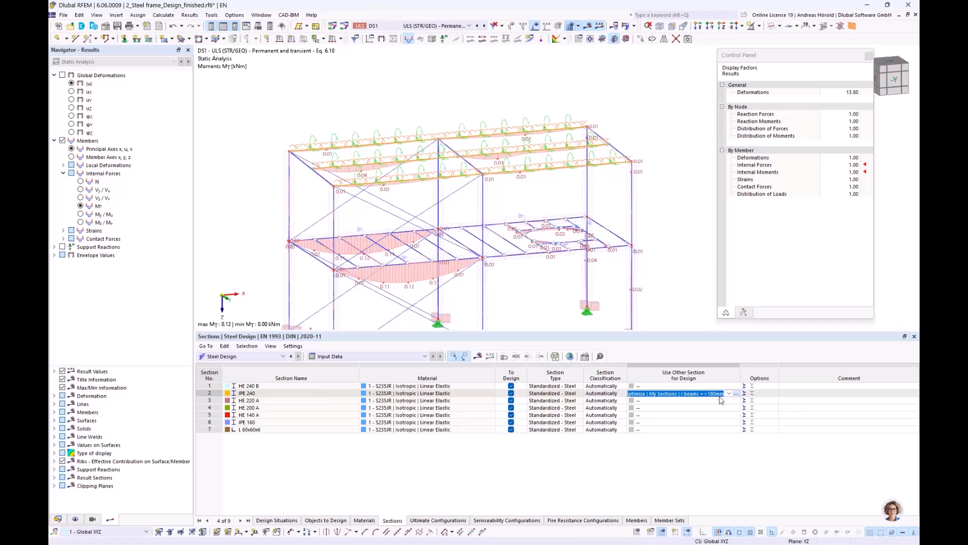
pyautogui.click(729, 394)
pyautogui.click(671, 400)
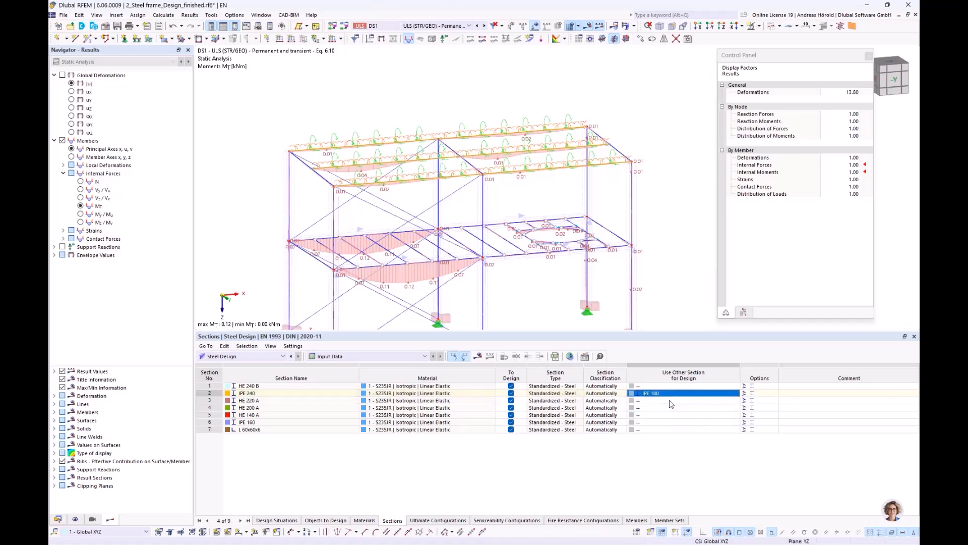
pyautogui.rightClick(724, 396)
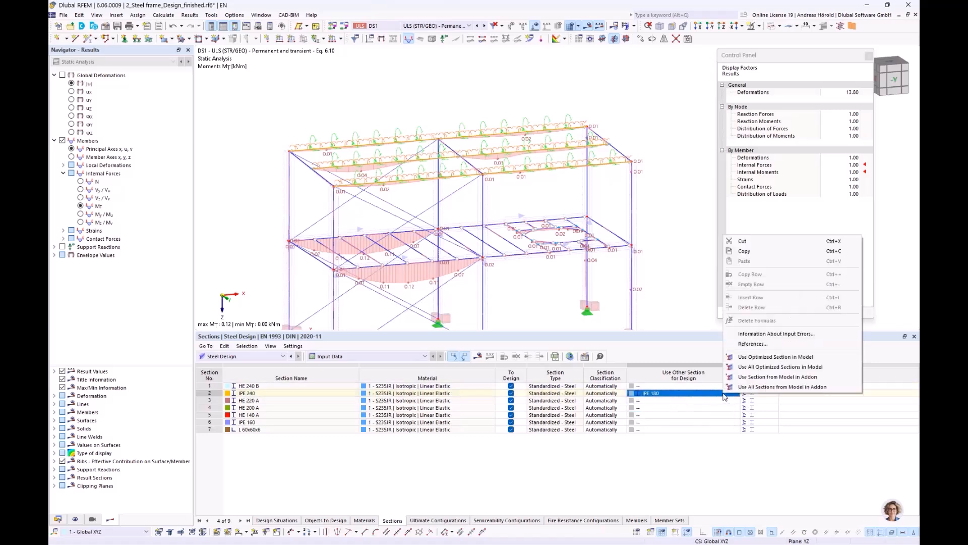
pyautogui.click(793, 360)
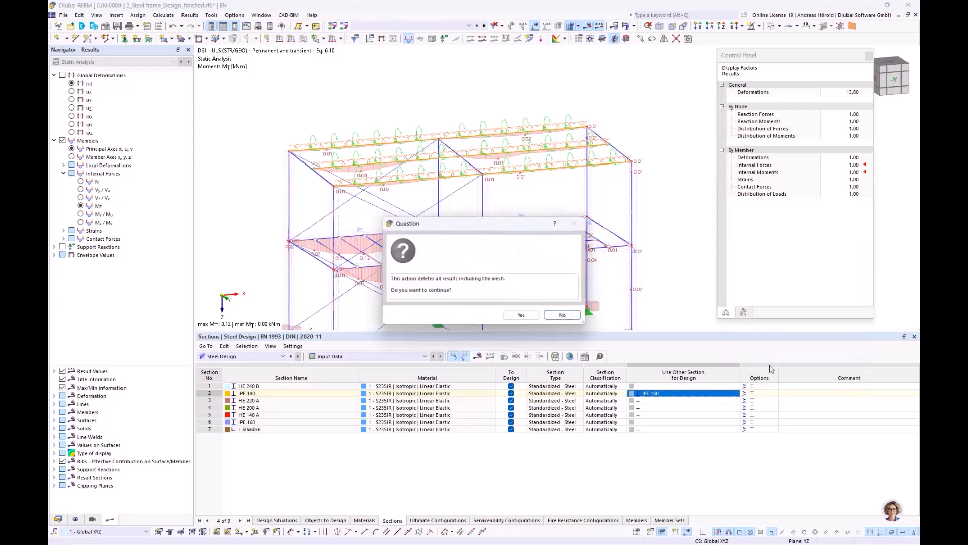
pyautogui.click(523, 318)
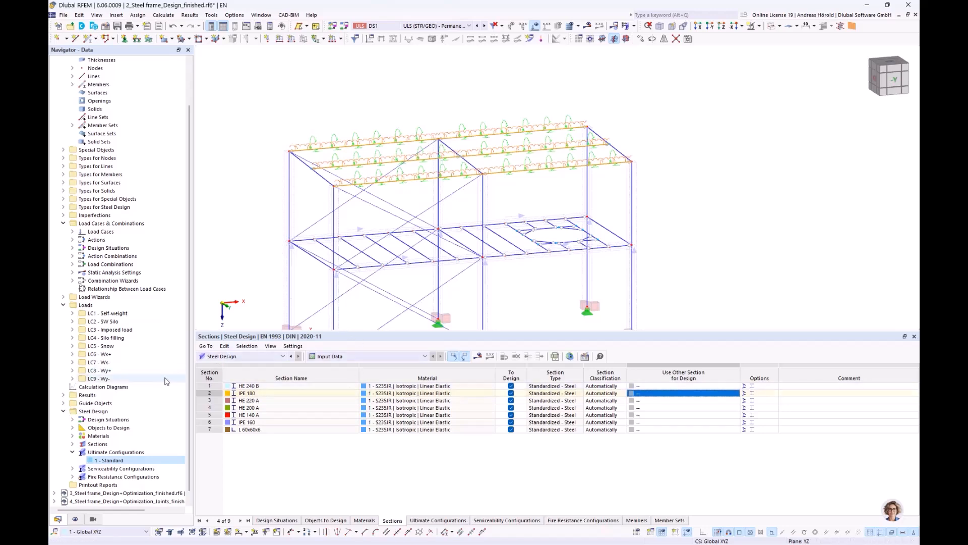
# - Switch to the model 3_Steel frame_Design+Optimization_finished.rf6, enlarge the model view and inspect the roof beams in the whole frame
pyautogui.scroll(-1, 167, 383)
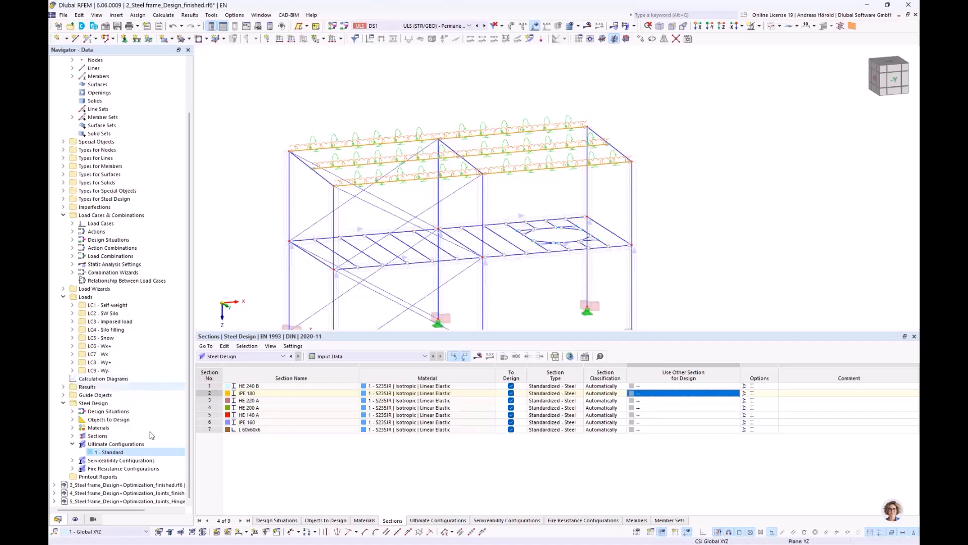
pyautogui.doubleClick(138, 487)
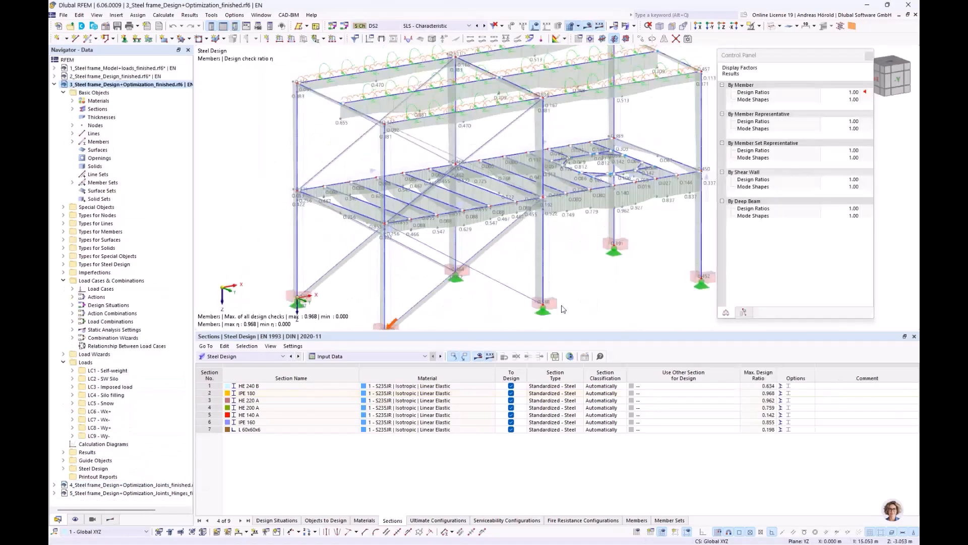
pyautogui.moveTo(588, 332); pyautogui.dragTo(580, 427)
pyautogui.moveTo(595, 370); pyautogui.dragTo(578, 381, button='middle')
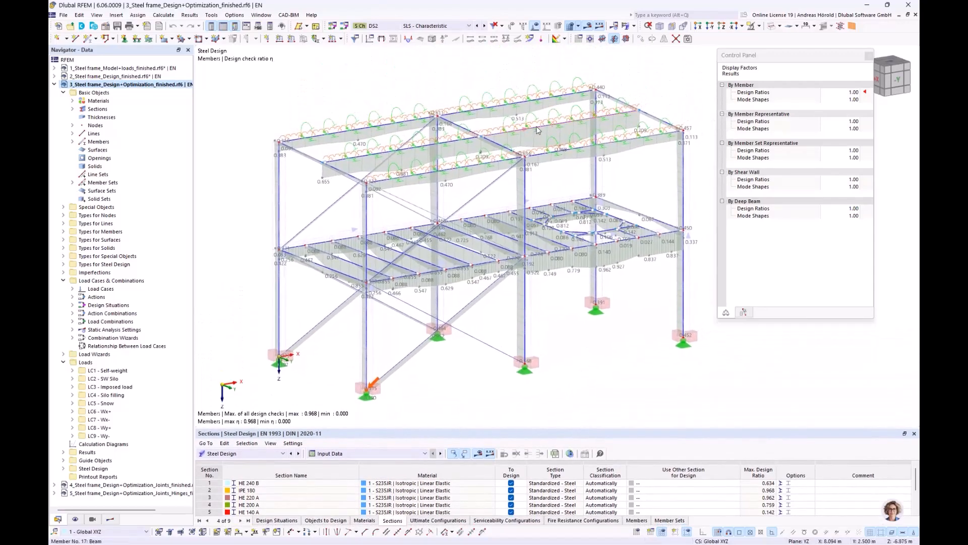
pyautogui.moveTo(538, 130)
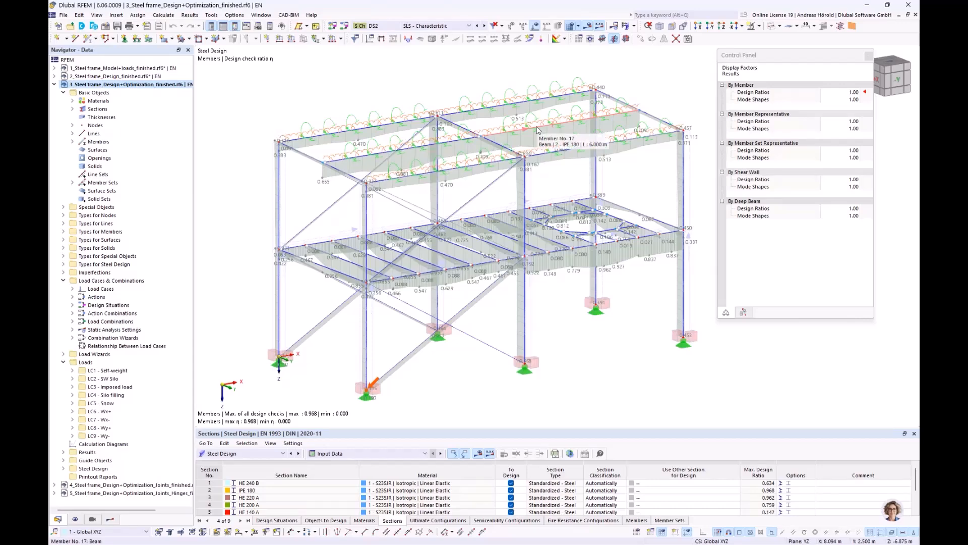
pyautogui.keyDown('ctrl'); pyautogui.moveTo(539, 132); pyautogui.dragTo(561, 148, button='middle'); pyautogui.keyUp('ctrl')
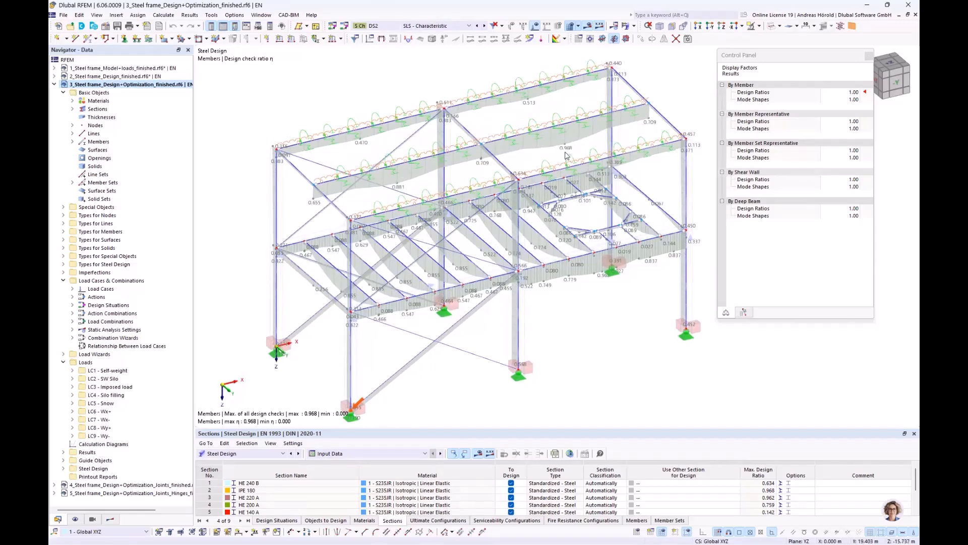
pyautogui.keyDown('ctrl'); pyautogui.moveTo(548, 158); pyautogui.dragTo(541, 125, button='middle'); pyautogui.keyUp('ctrl')
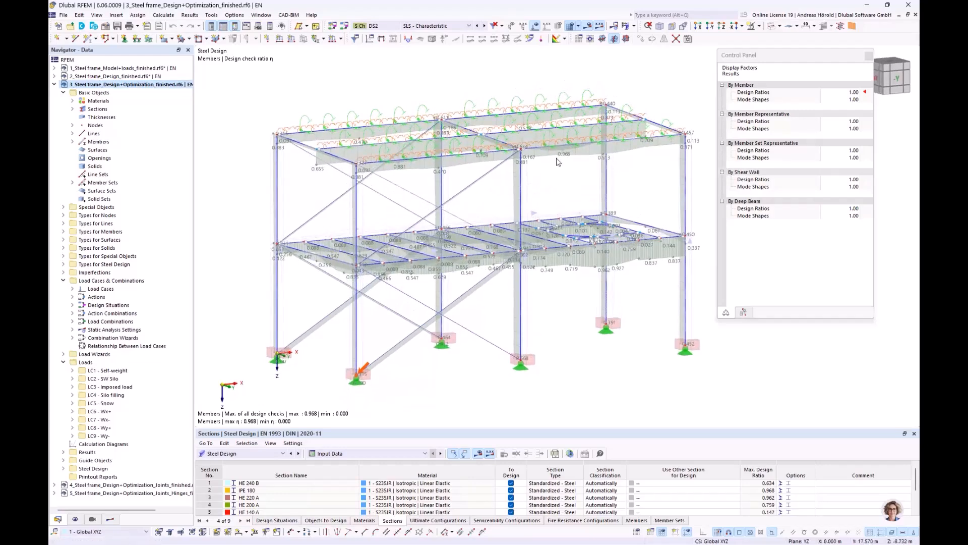
pyautogui.keyDown('ctrl'); pyautogui.moveTo(559, 328); pyautogui.dragTo(568, 329, button='middle'); pyautogui.keyUp('ctrl')
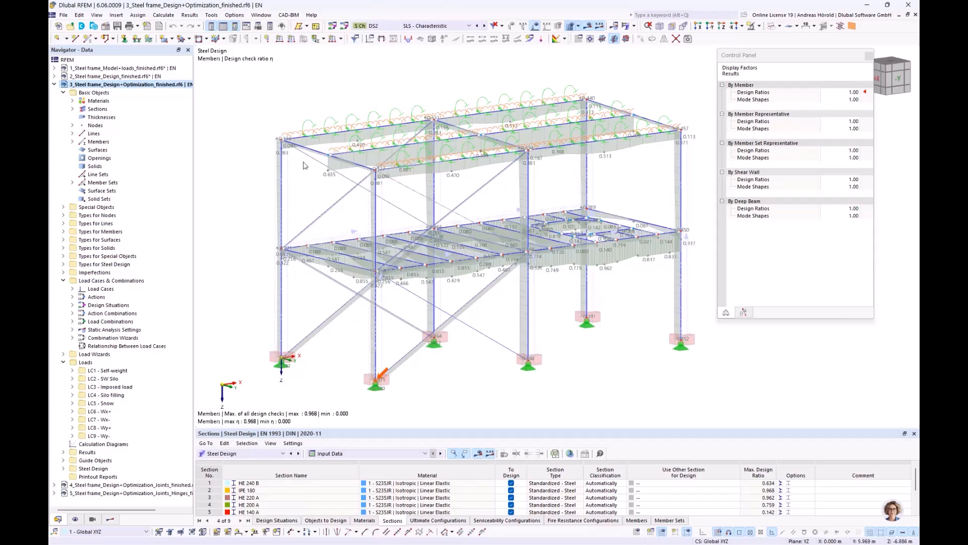
# - Activate the Steel Joints add-on in the base data and set its standard to EN 1993 with national annex DIN | 2020-11
pyautogui.click(105, 27)
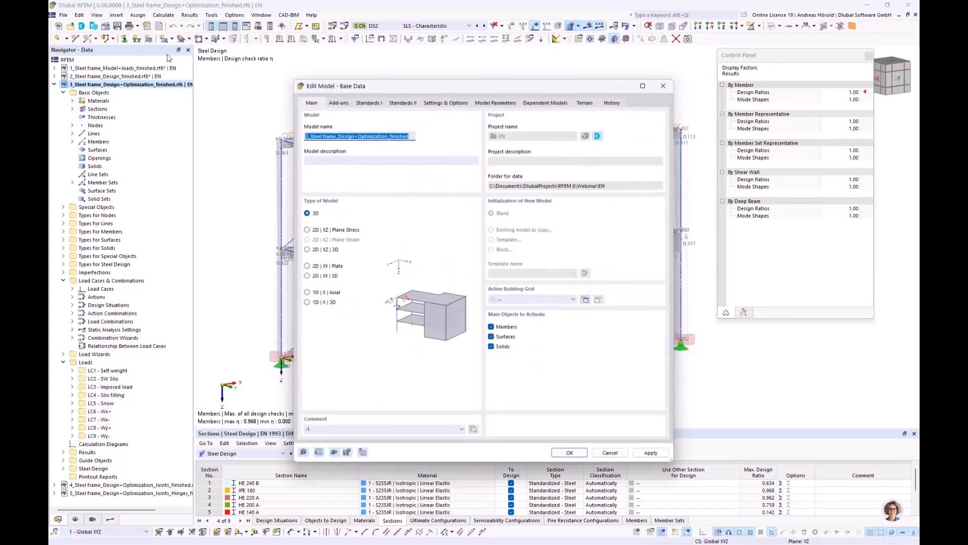
pyautogui.click(334, 101)
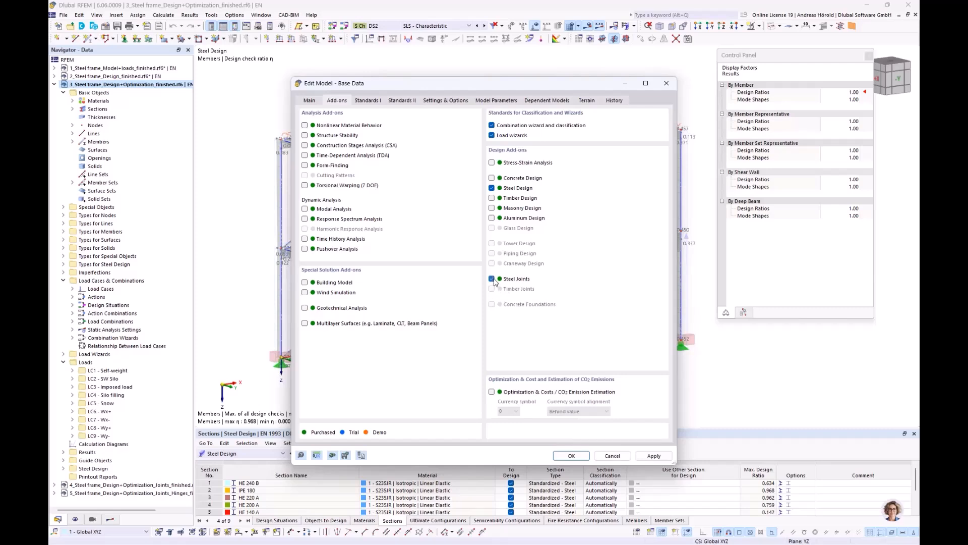
pyautogui.click(403, 101)
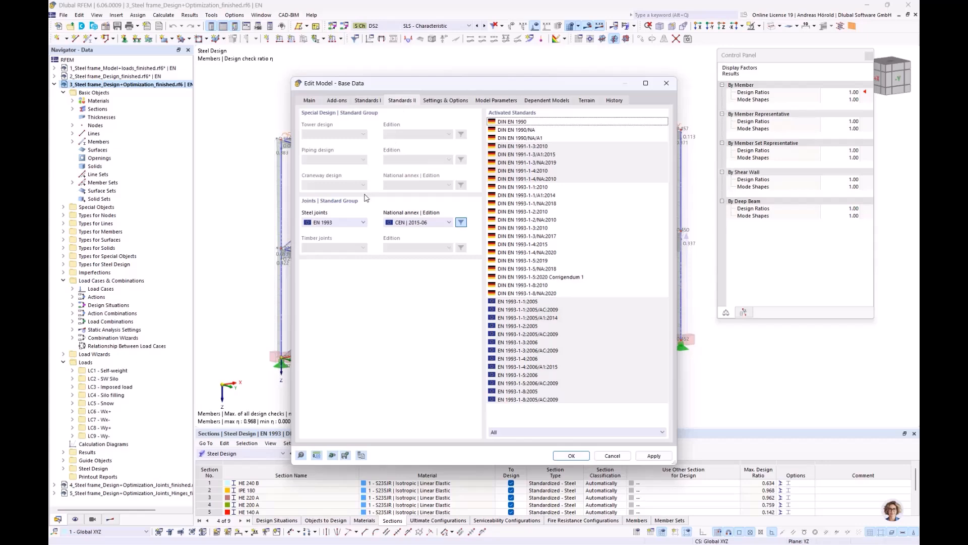
pyautogui.click(341, 224)
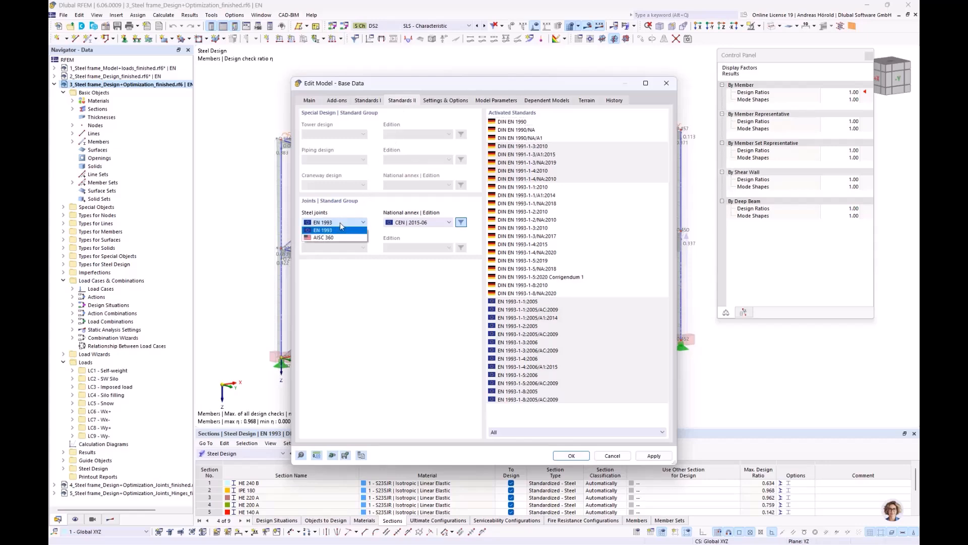
pyautogui.click(341, 224)
pyautogui.click(425, 223)
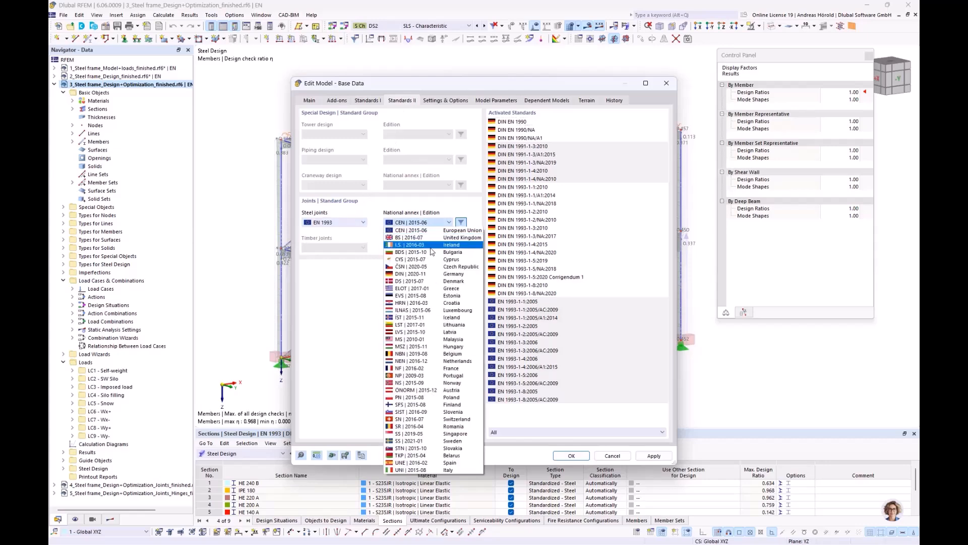
pyautogui.click(431, 274)
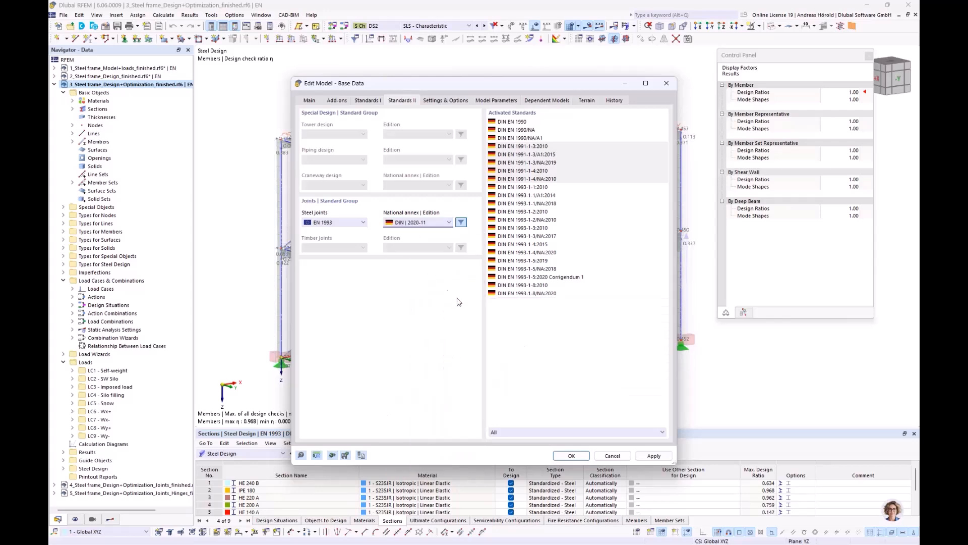
pyautogui.click(572, 456)
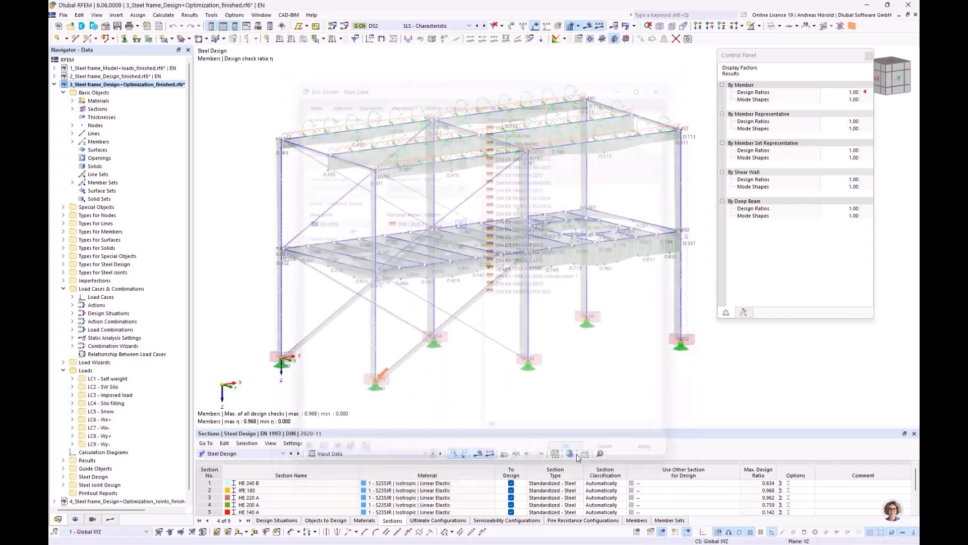
# - Hide the design results so that only the structure is displayed around the platform connections
pyautogui.keyDown('ctrl'); pyautogui.moveTo(474, 284); pyautogui.dragTo(477, 277, button='middle'); pyautogui.keyUp('ctrl')
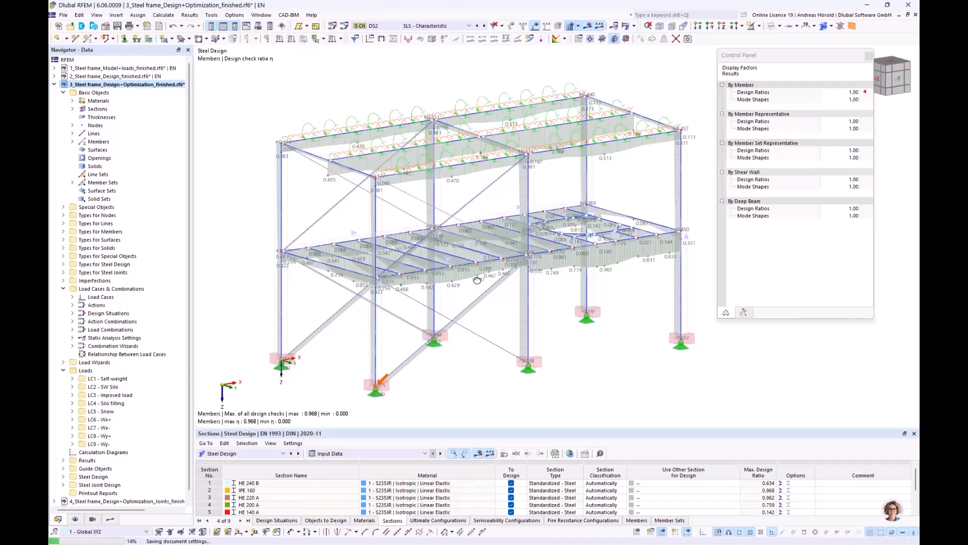
pyautogui.scroll(3, 474, 262)
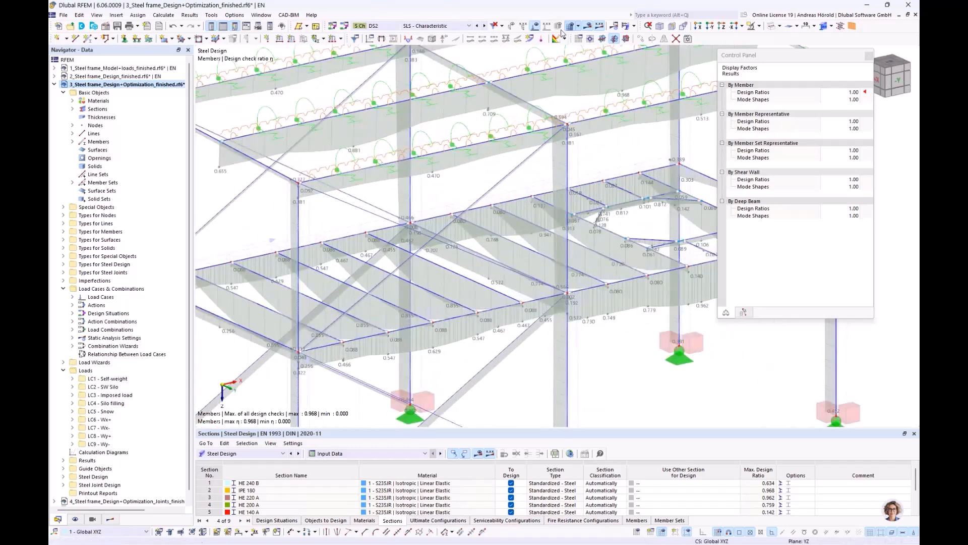
pyautogui.click(588, 27)
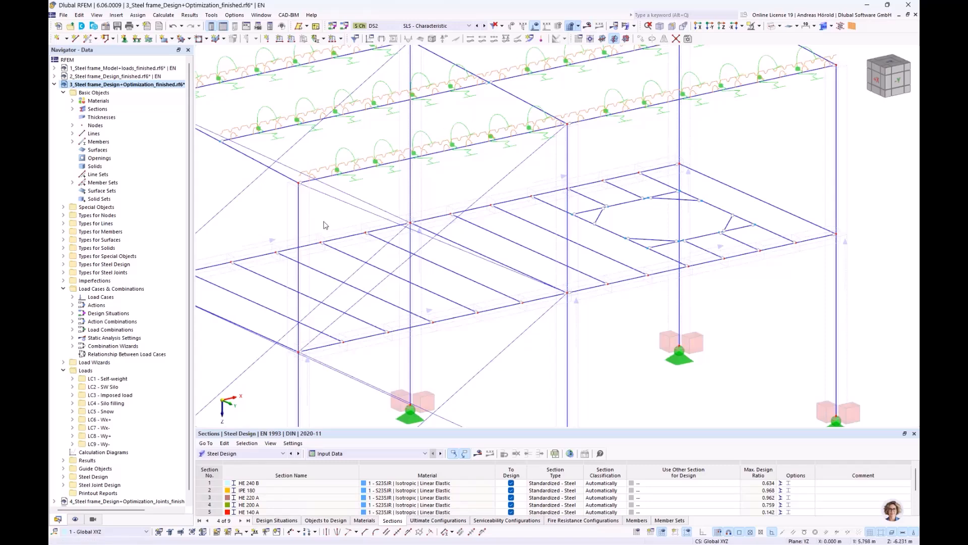
# - Create a new steel joint and assign it to node 11, where the platform beam meets the column
pyautogui.rightClick(412, 228)
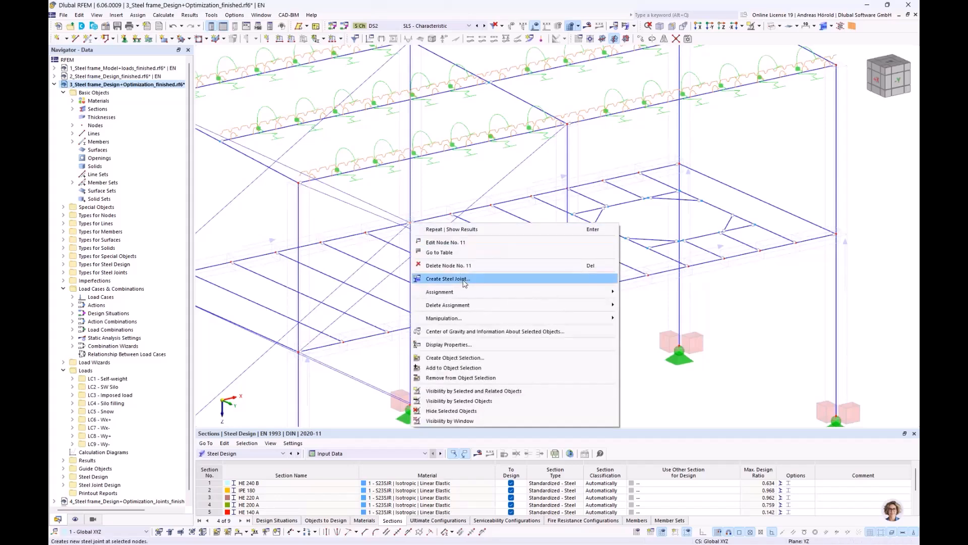
pyautogui.click(447, 187)
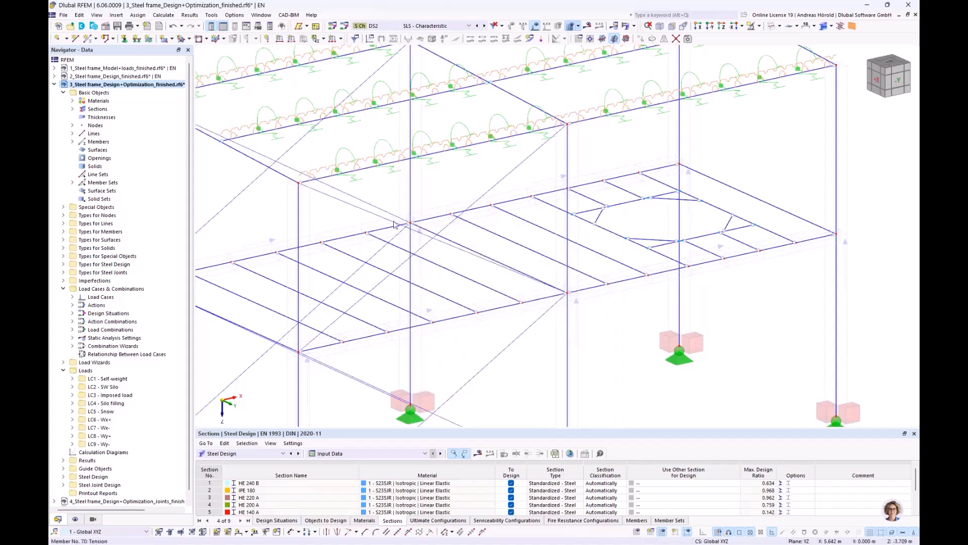
pyautogui.click(63, 272)
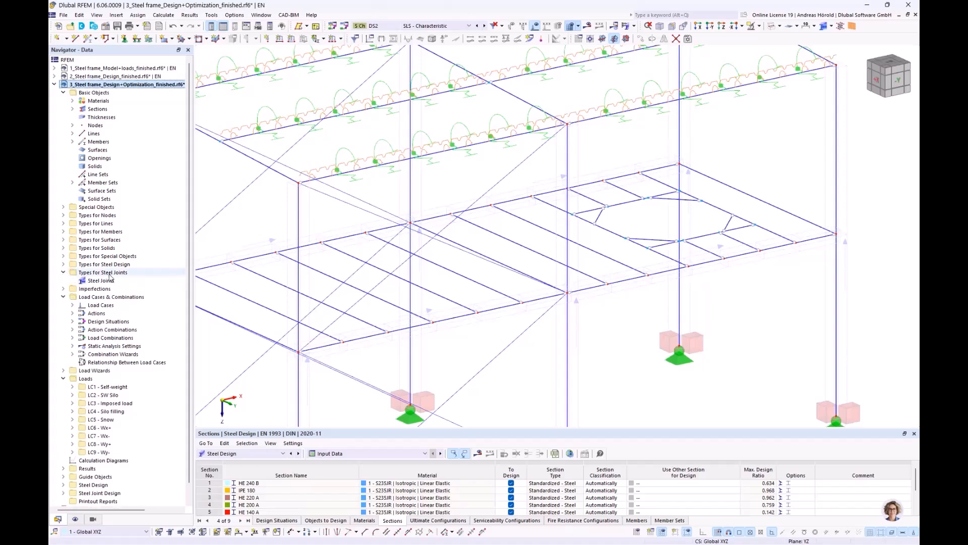
pyautogui.rightClick(99, 281)
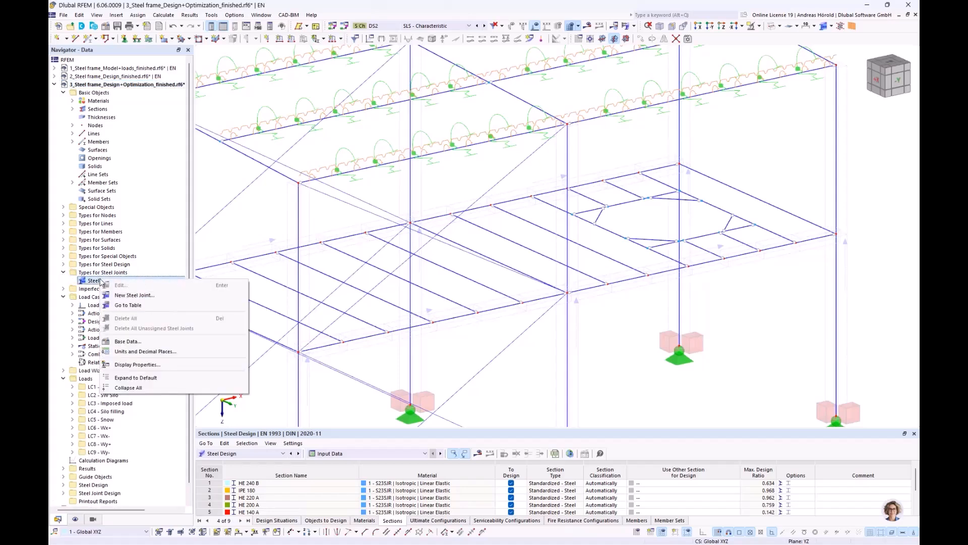
pyautogui.click(146, 297)
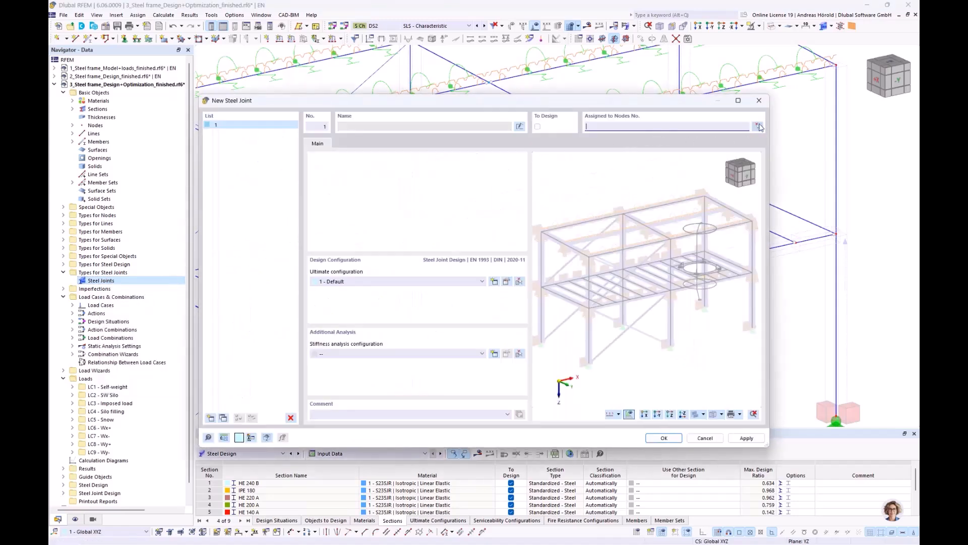
pyautogui.click(759, 127)
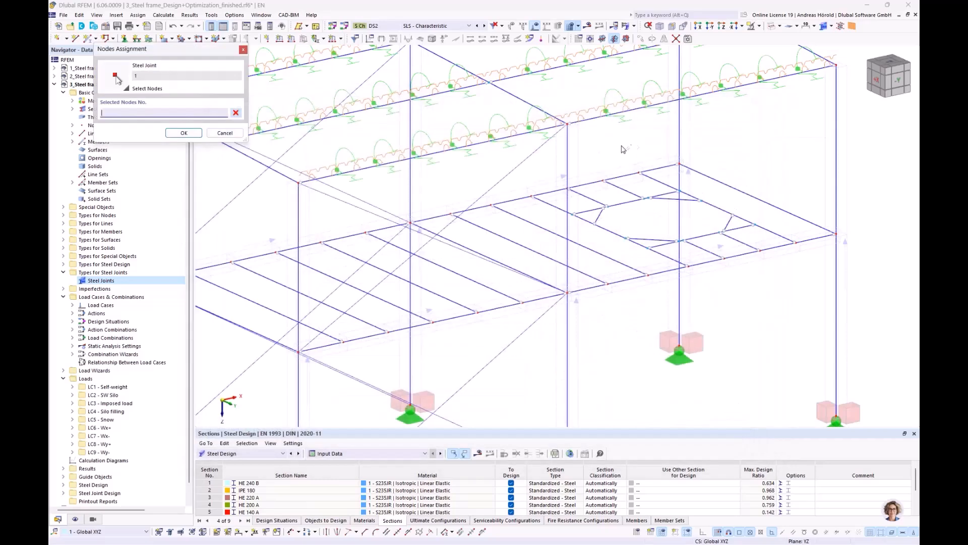
pyautogui.click(413, 223)
pyautogui.click(184, 133)
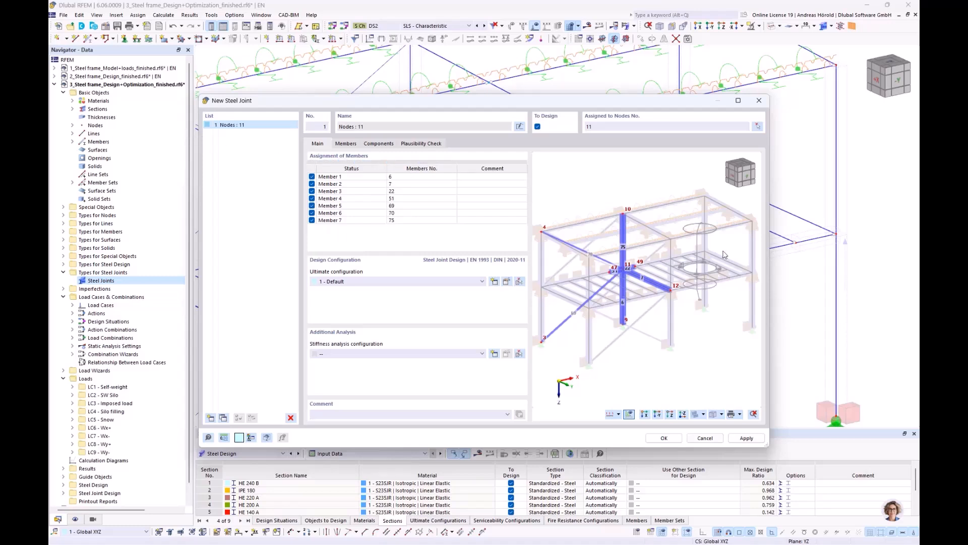
# - Identify the joint's members in the preview and exclude Member 3 (No. 22) and Member 4 (No. 51) from the joint
pyautogui.scroll(4, 617, 264)
pyautogui.scroll(1, 617, 264)
pyautogui.moveTo(630, 273); pyautogui.dragTo(654, 250, button='middle')
pyautogui.click(353, 178)
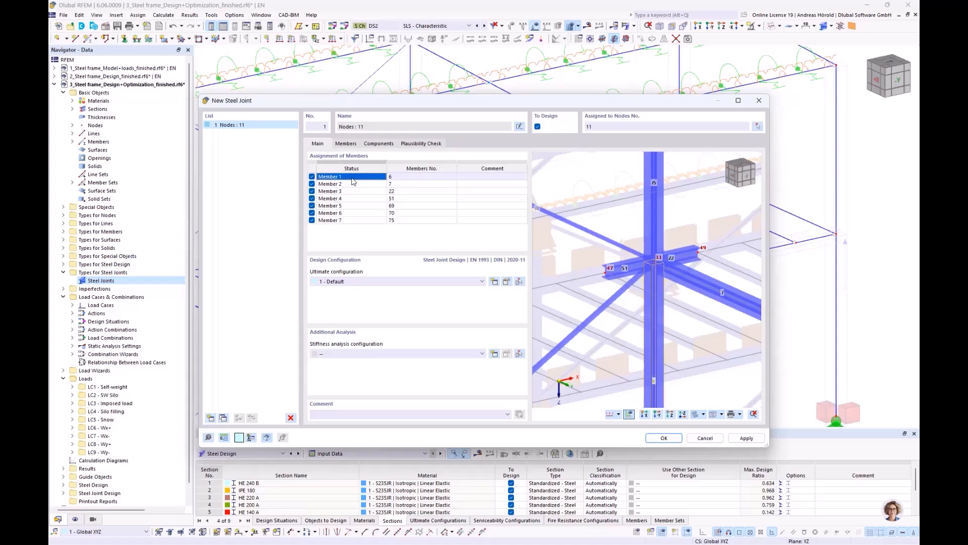
pyautogui.click(354, 185)
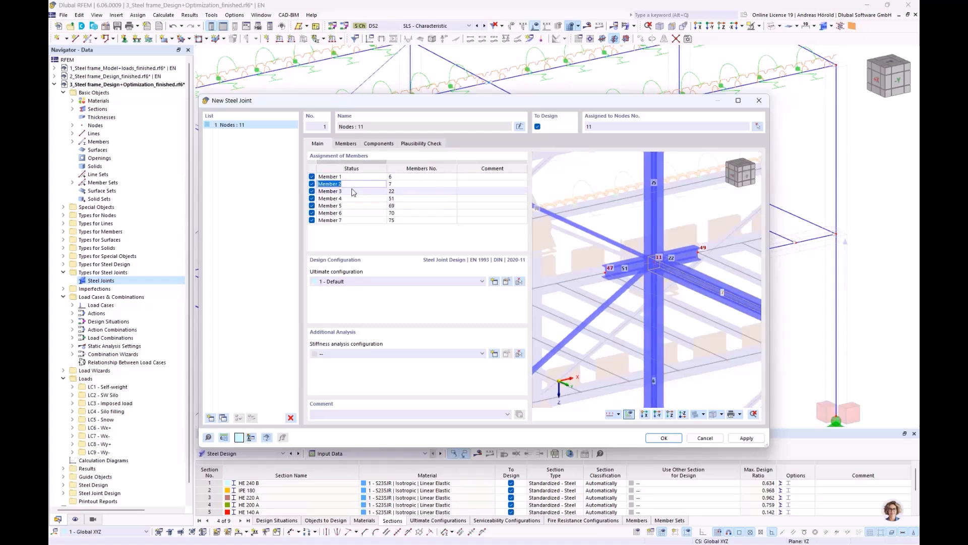
pyautogui.click(353, 192)
pyautogui.click(311, 191)
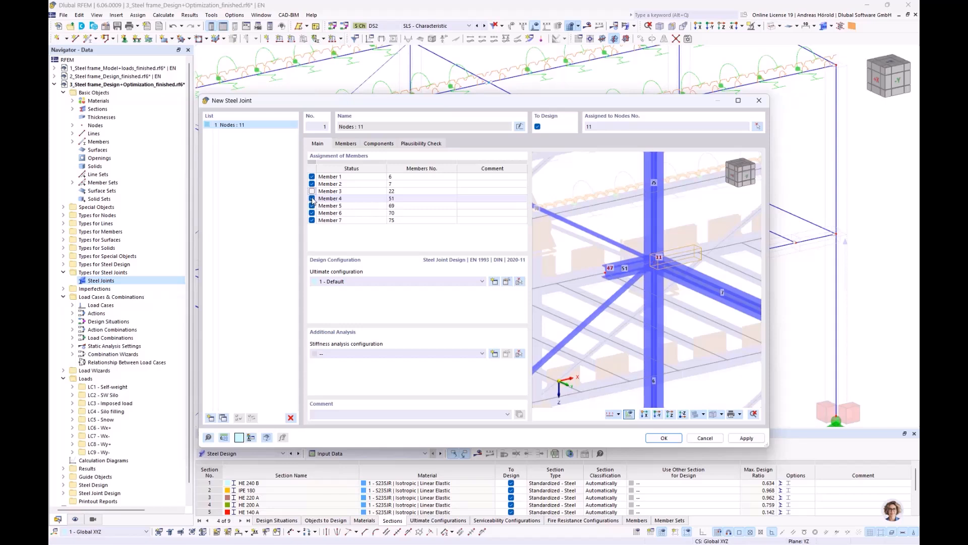
pyautogui.click(312, 199)
# - Exclude the diagonals Member 5 (No. 69) and Member 6 (No. 70) from the joint, keeping Member 7
pyautogui.click(312, 207)
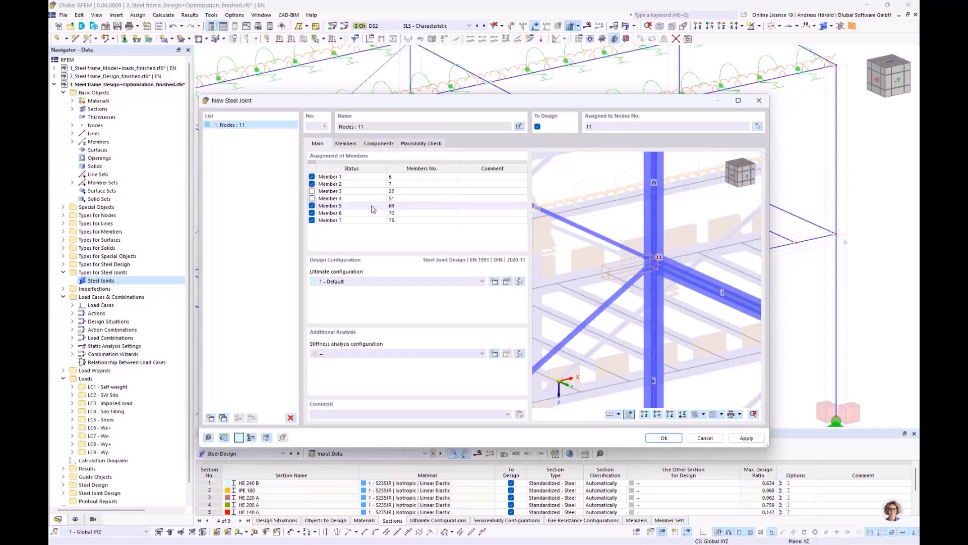
pyautogui.click(312, 207)
pyautogui.click(347, 213)
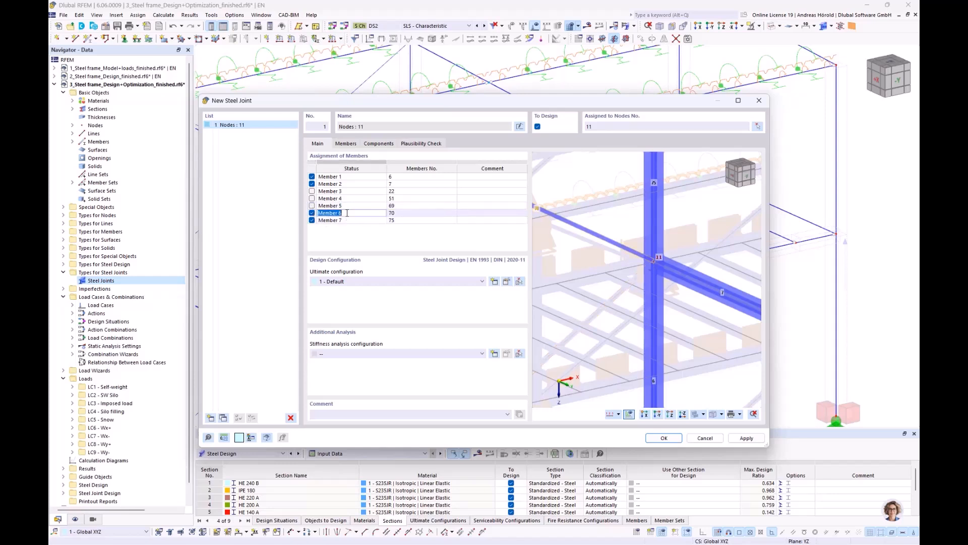
pyautogui.click(311, 213)
pyautogui.click(352, 221)
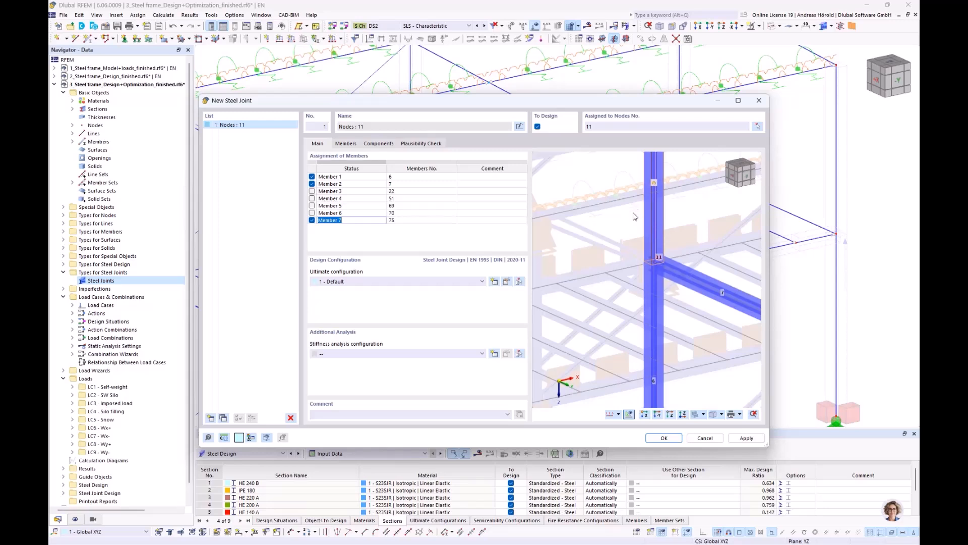
# - Assign the stiffness analysis configuration "Initial stiffness | No interaction" to the joint and review its design parameters
pyautogui.click(361, 354)
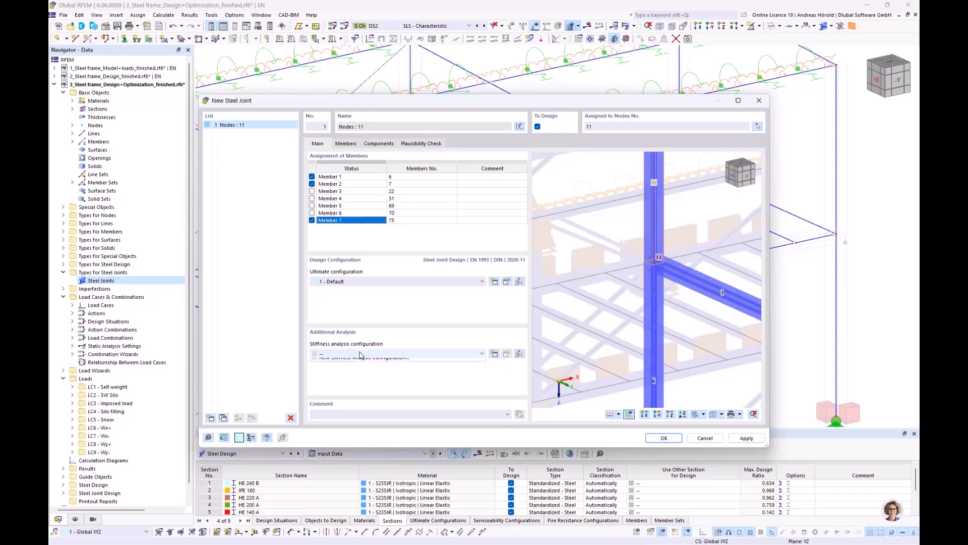
pyautogui.click(364, 368)
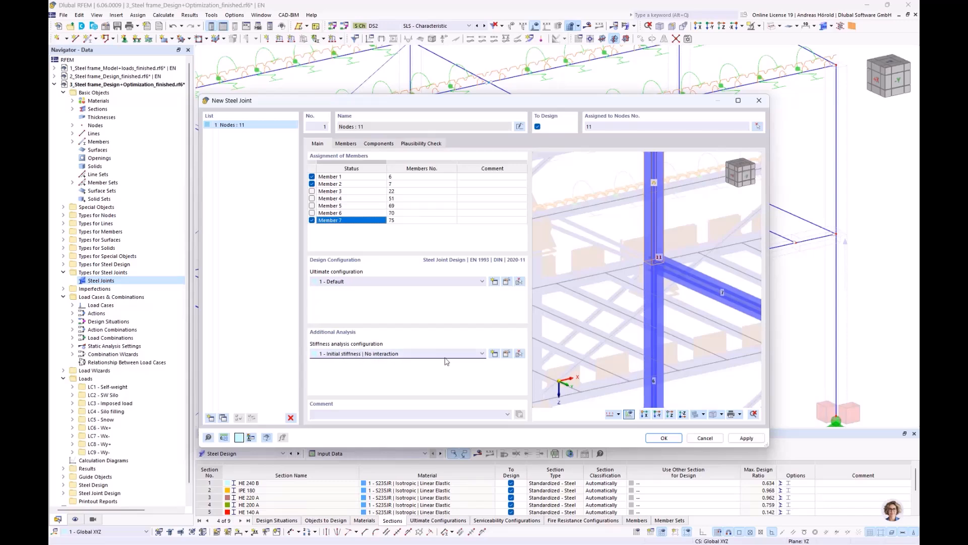
pyautogui.click(507, 355)
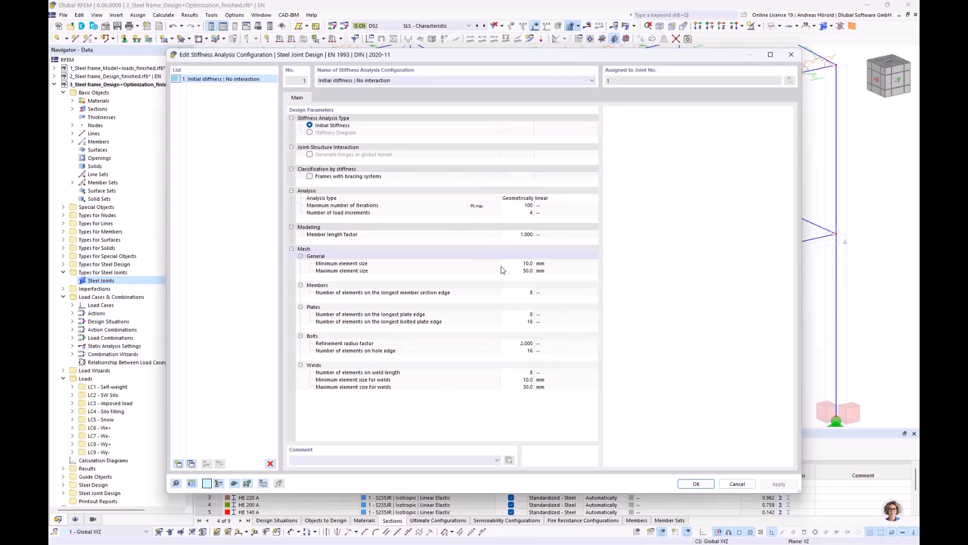
pyautogui.click(696, 484)
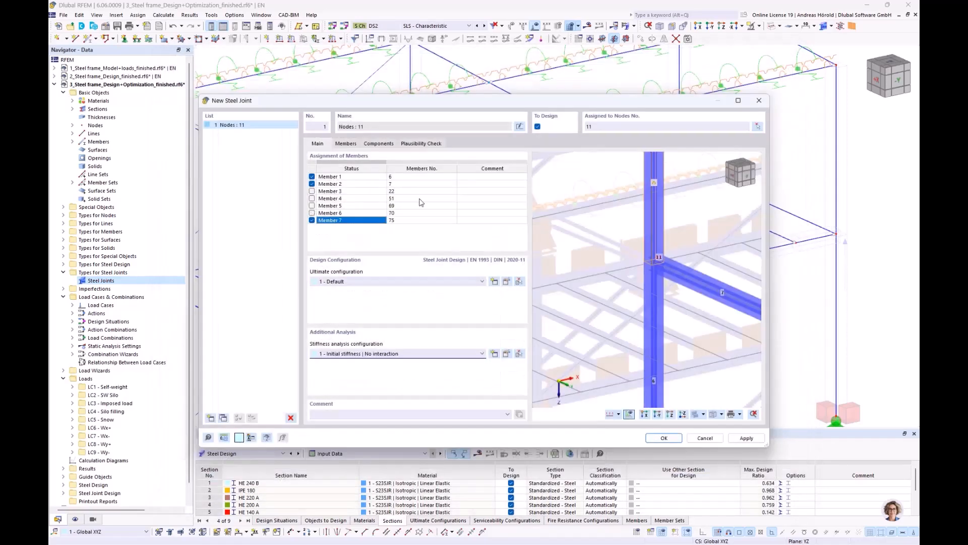
# - Set the column in the joint's member settings to Continuous, covering Member 1 and Member 7
pyautogui.click(345, 143)
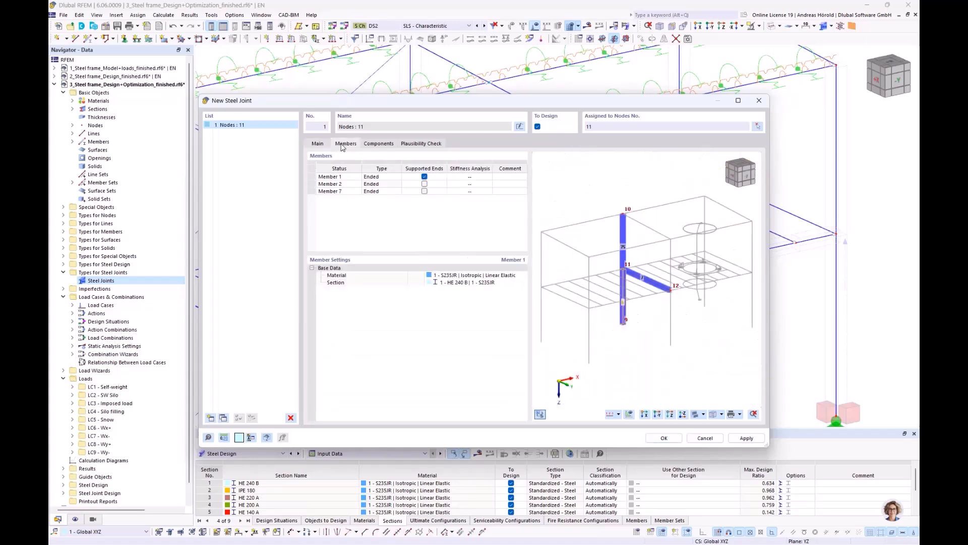
pyautogui.click(408, 177)
pyautogui.scroll(5, 634, 273)
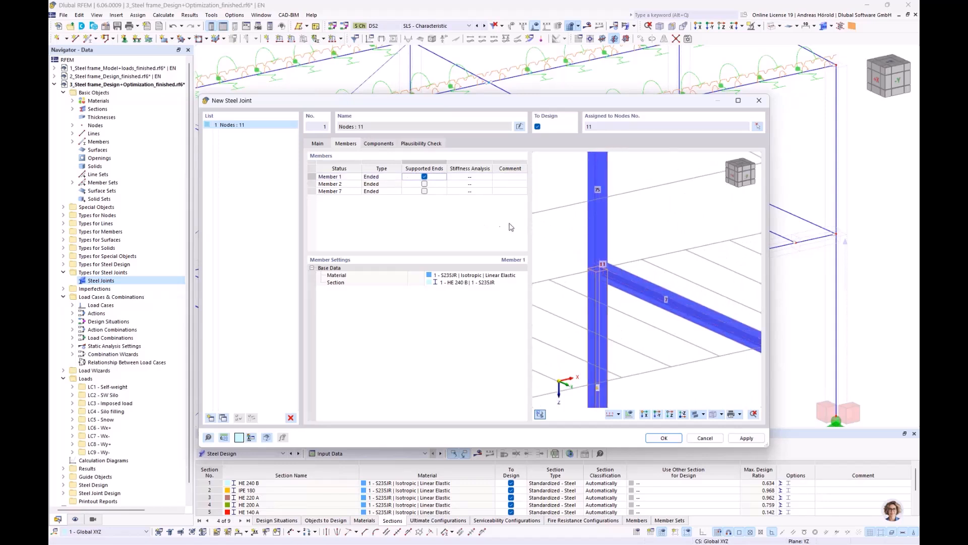
pyautogui.click(380, 177)
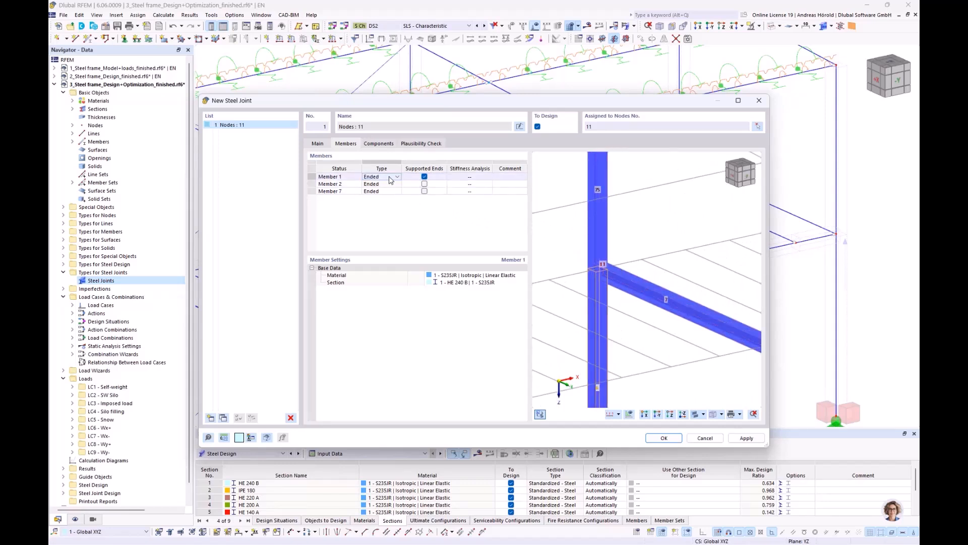
pyautogui.click(397, 176)
pyautogui.click(394, 190)
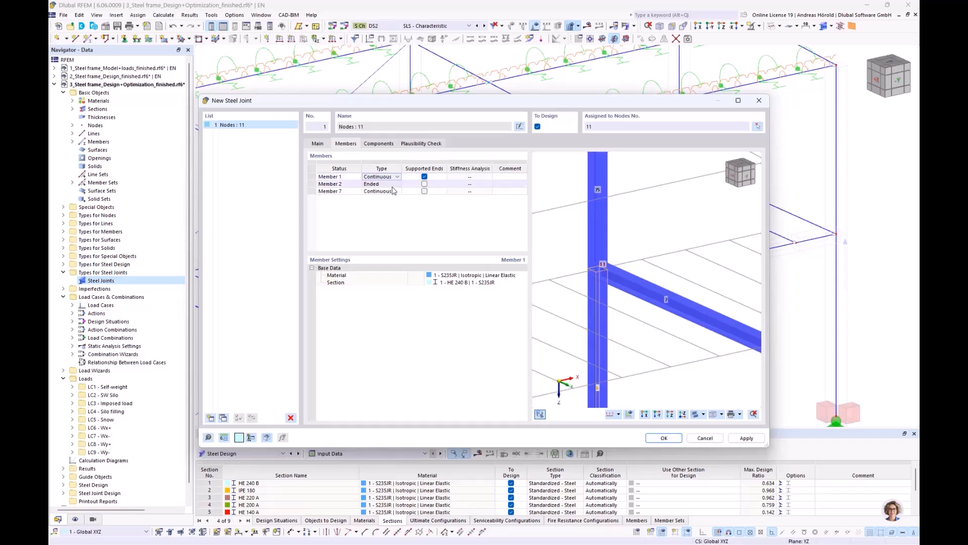
pyautogui.click(394, 191)
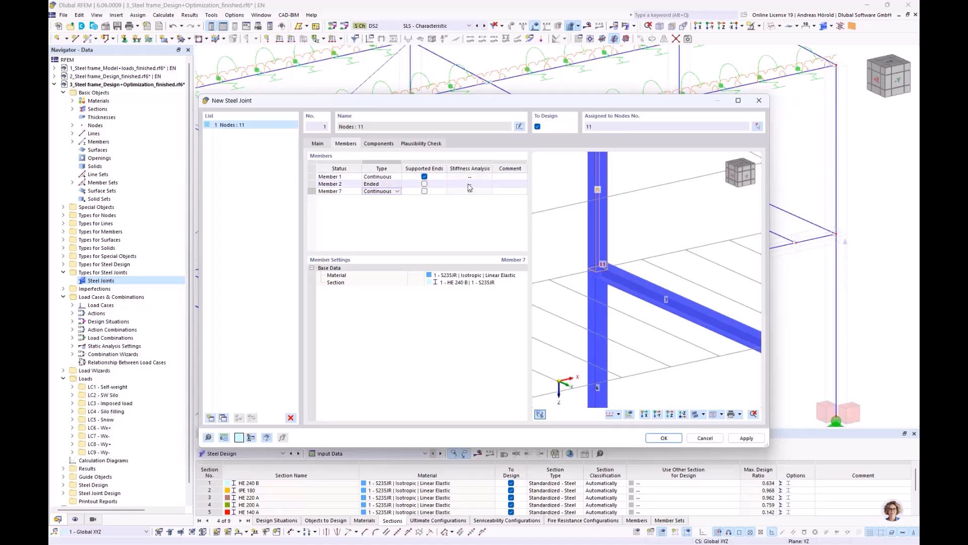
# - Examine the stiffness analysis components N, My and Mz offered for the beam, Member 2, in the joint's member settings
pyautogui.click(470, 185)
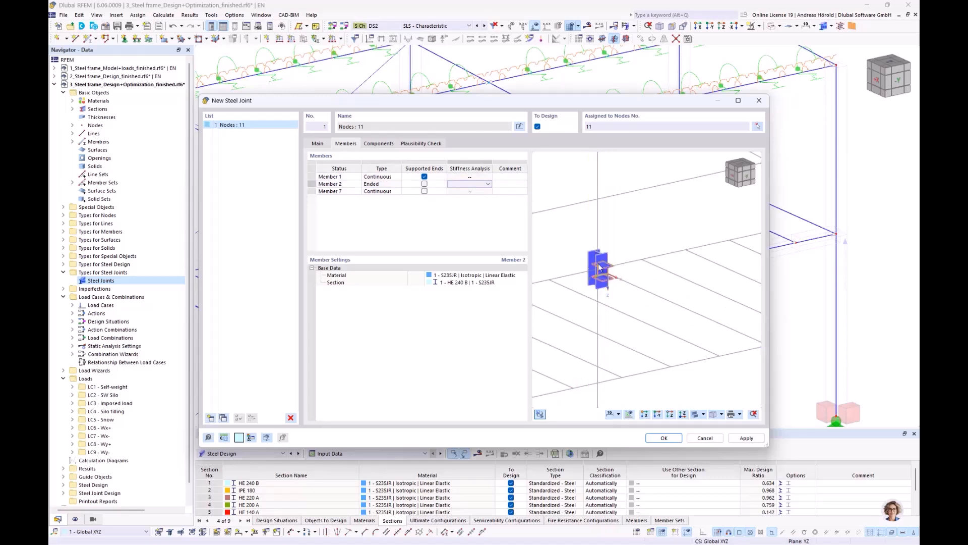
pyautogui.scroll(5, 598, 264)
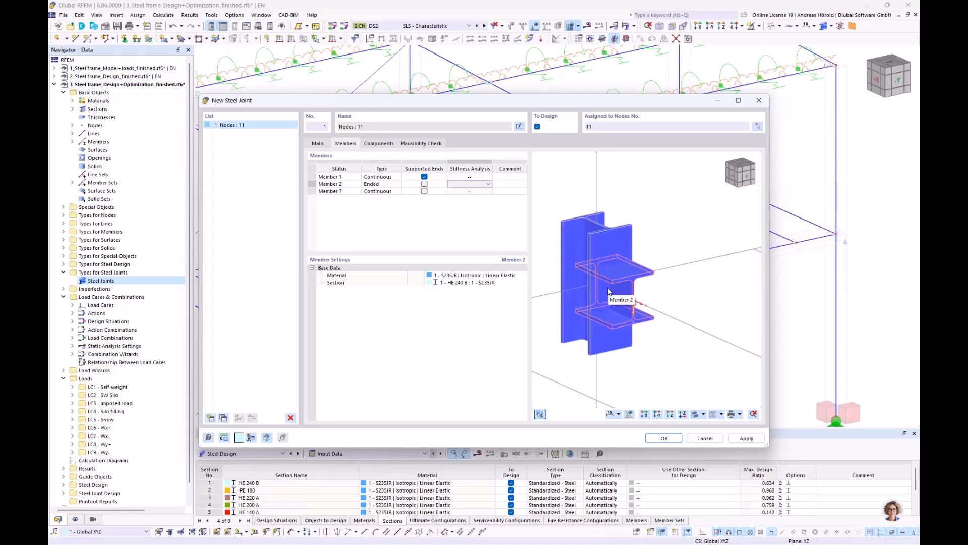
pyautogui.click(488, 185)
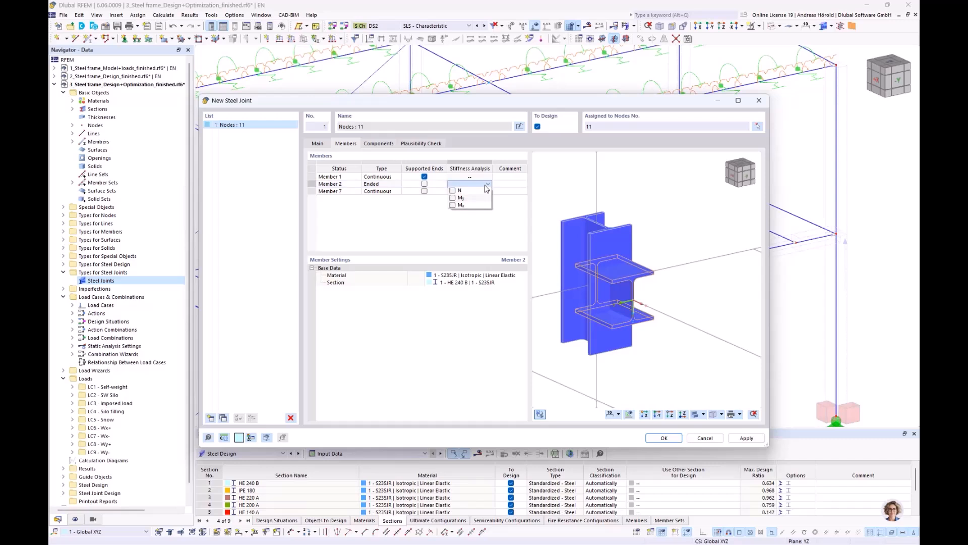
pyautogui.click(453, 191)
pyautogui.click(453, 198)
pyautogui.click(404, 225)
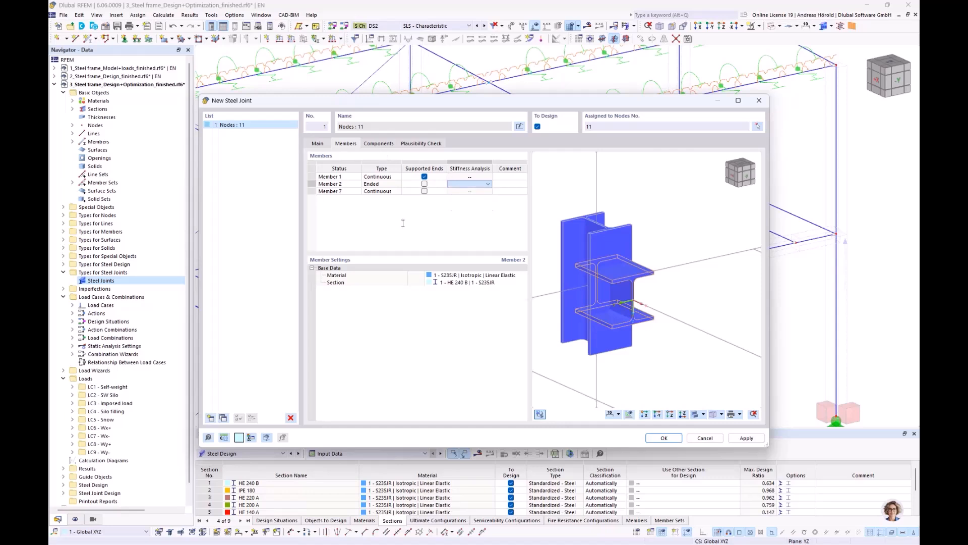
# - Insert the template "End Plate | Column Stiffeners" from the Beam to Continuous Column subcategory as the joint's components
pyautogui.click(378, 143)
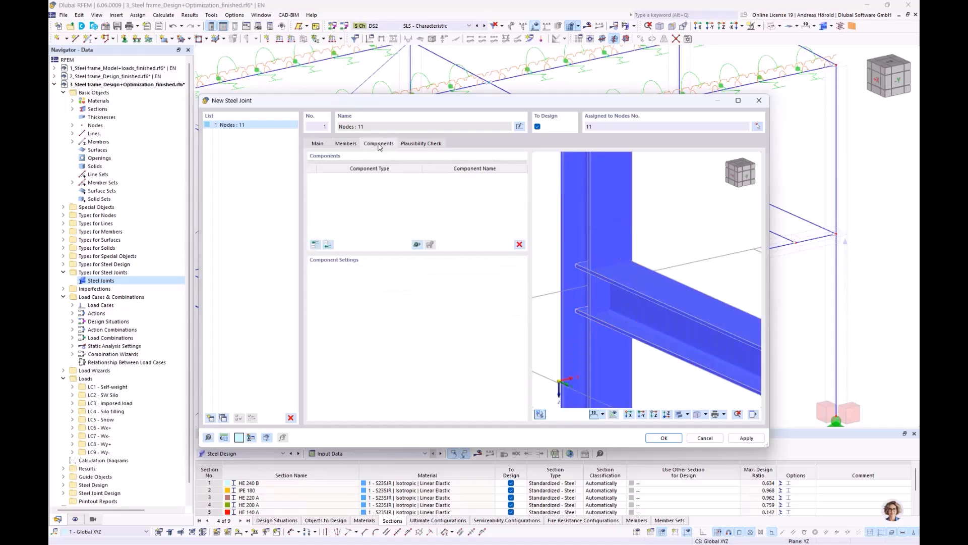
pyautogui.click(418, 245)
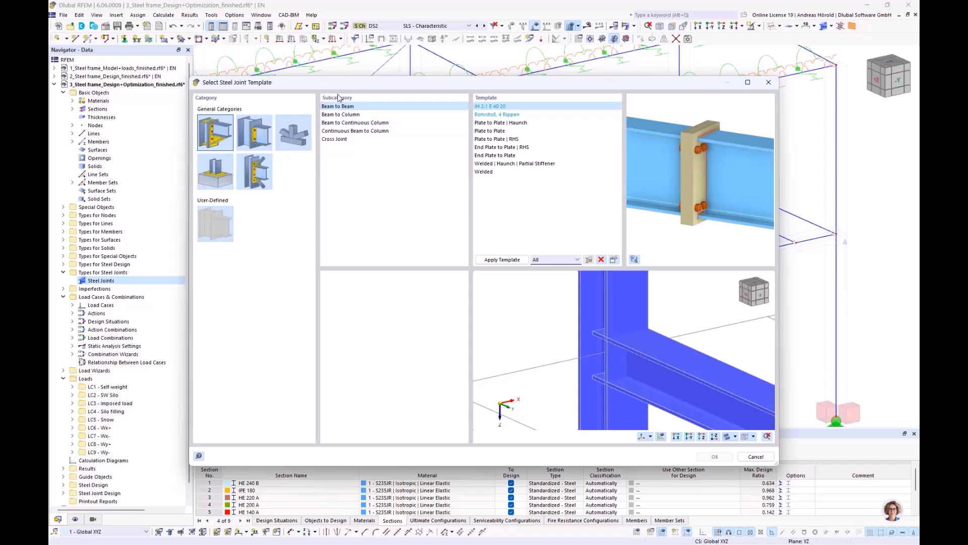
pyautogui.click(346, 124)
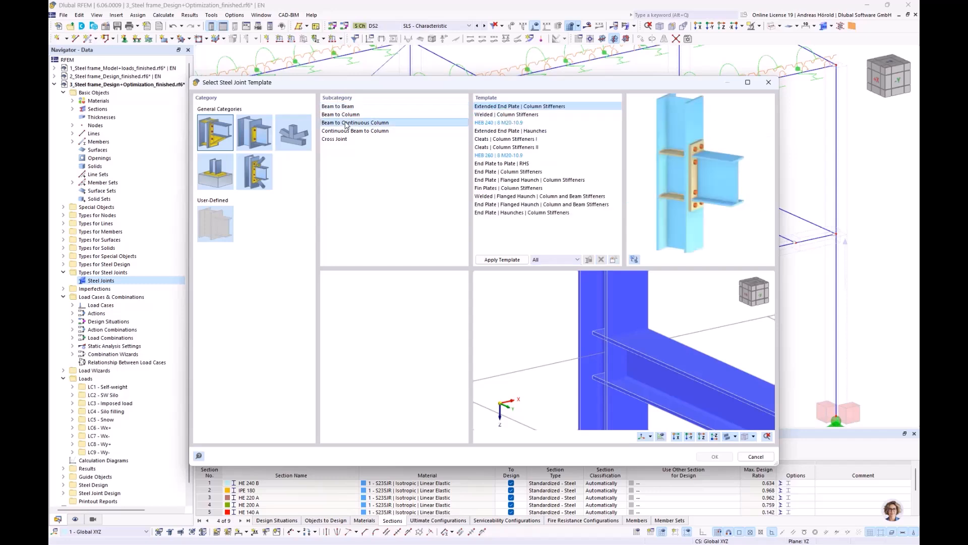
pyautogui.click(521, 172)
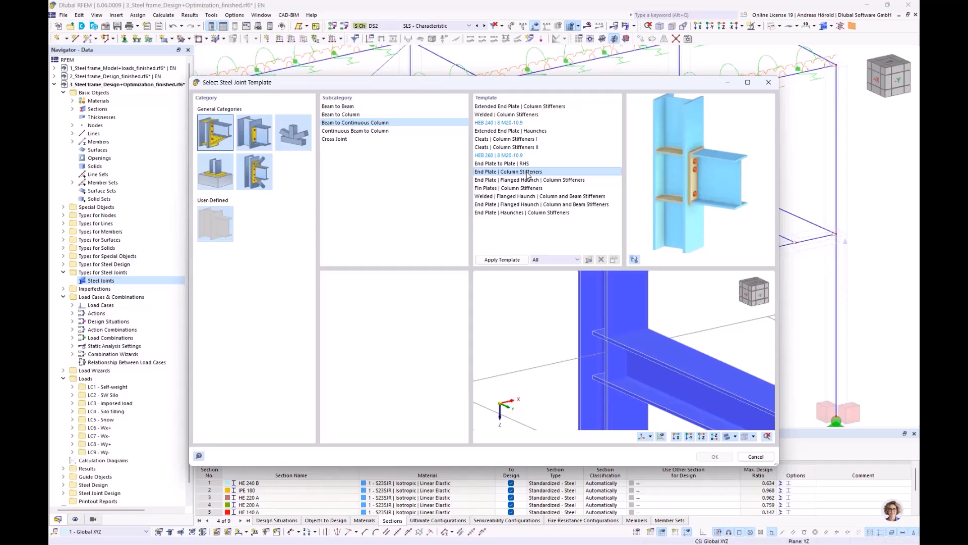
pyautogui.click(504, 257)
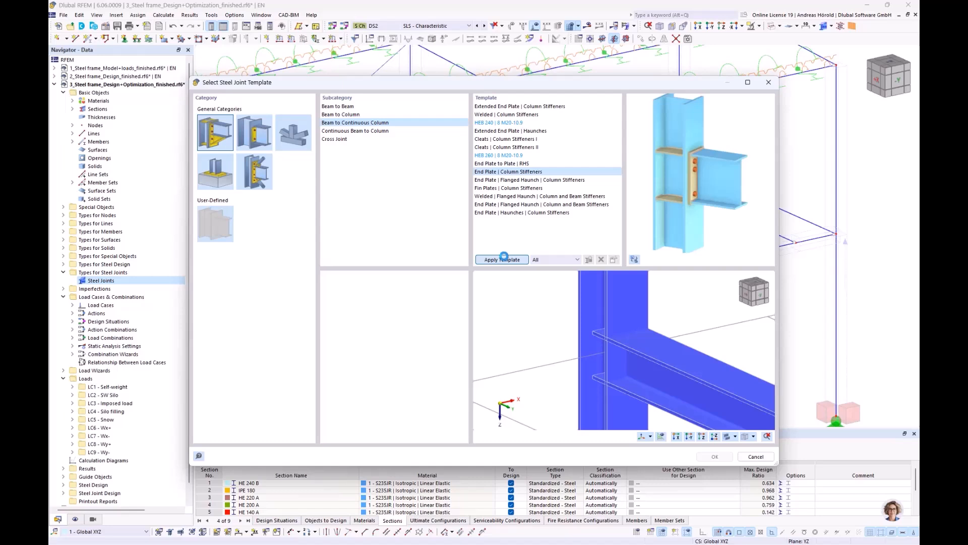
pyautogui.click(504, 258)
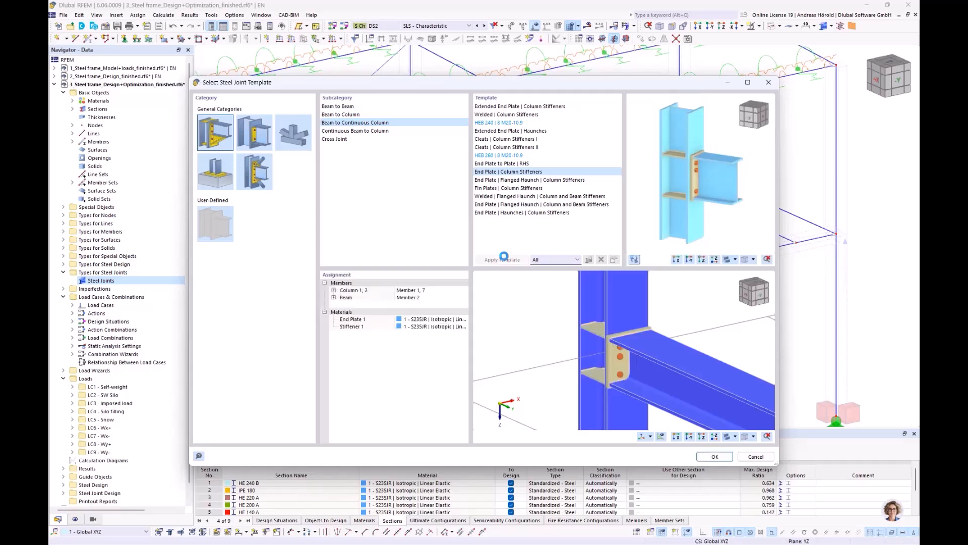
pyautogui.scroll(3, 607, 360)
pyautogui.keyDown('ctrl'); pyautogui.moveTo(607, 360); pyautogui.dragTo(606, 329, button='middle'); pyautogui.keyUp('ctrl')
pyautogui.scroll(-2, 642, 349)
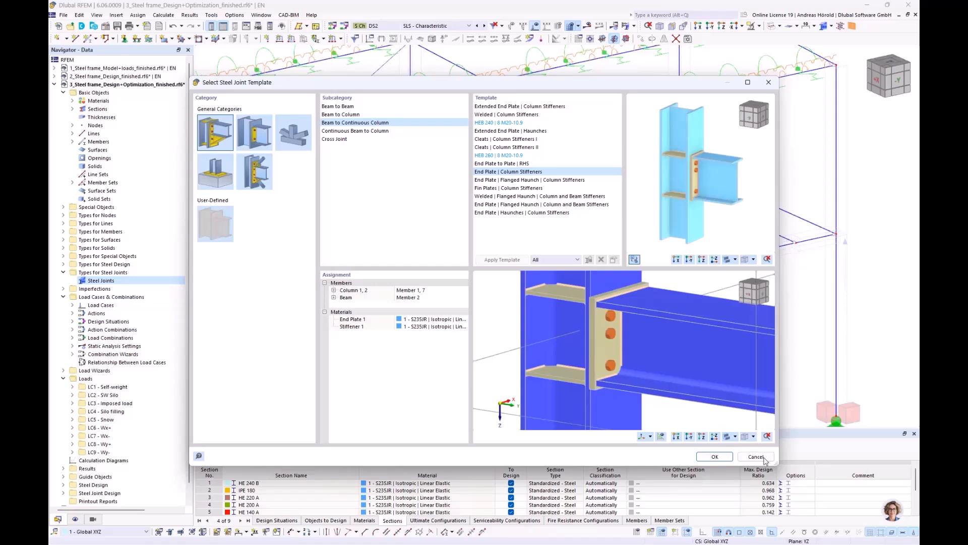
pyautogui.click(711, 457)
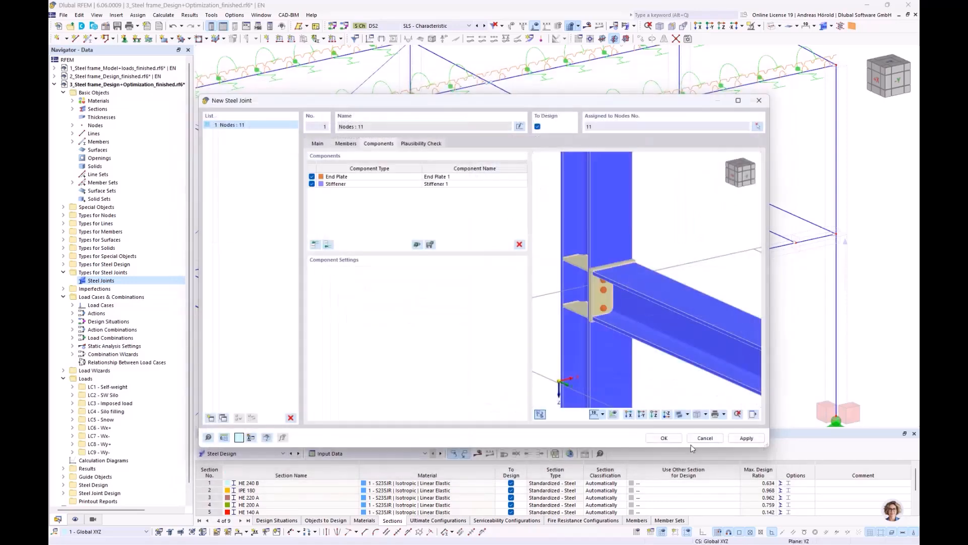
# - Set the plate thickness of End Plate 1 to 25 mm
pyautogui.doubleClick(465, 178)
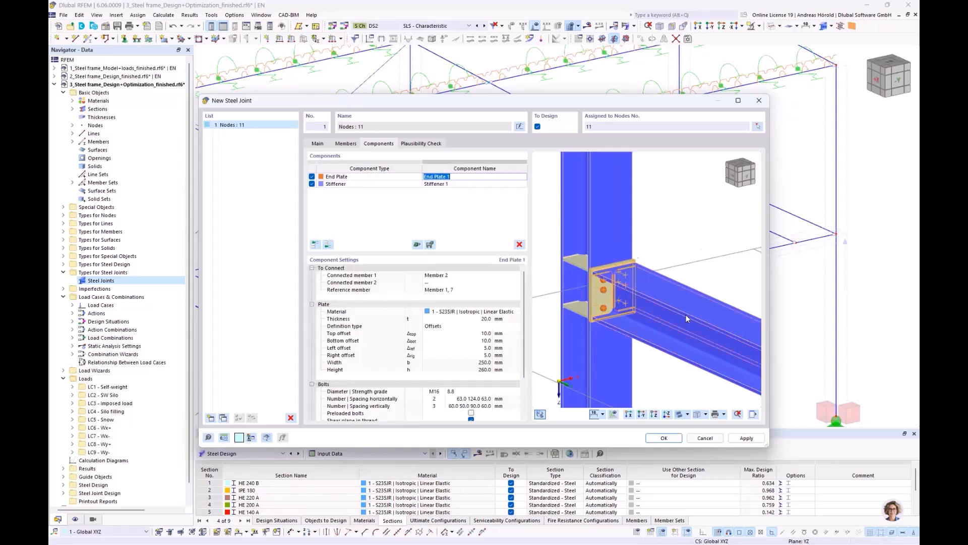
pyautogui.scroll(4, 686, 315)
pyautogui.moveTo(568, 275); pyautogui.dragTo(662, 289, button='middle')
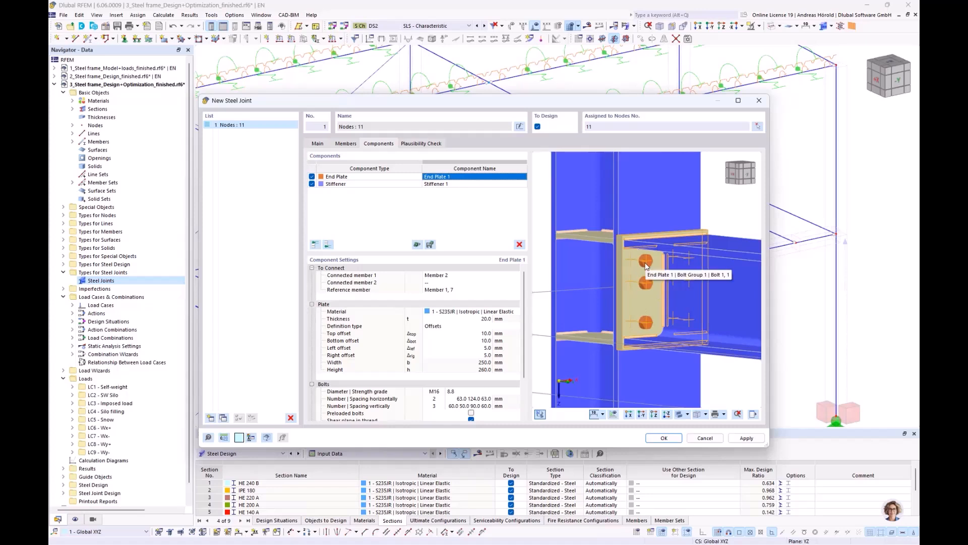
pyautogui.click(482, 318)
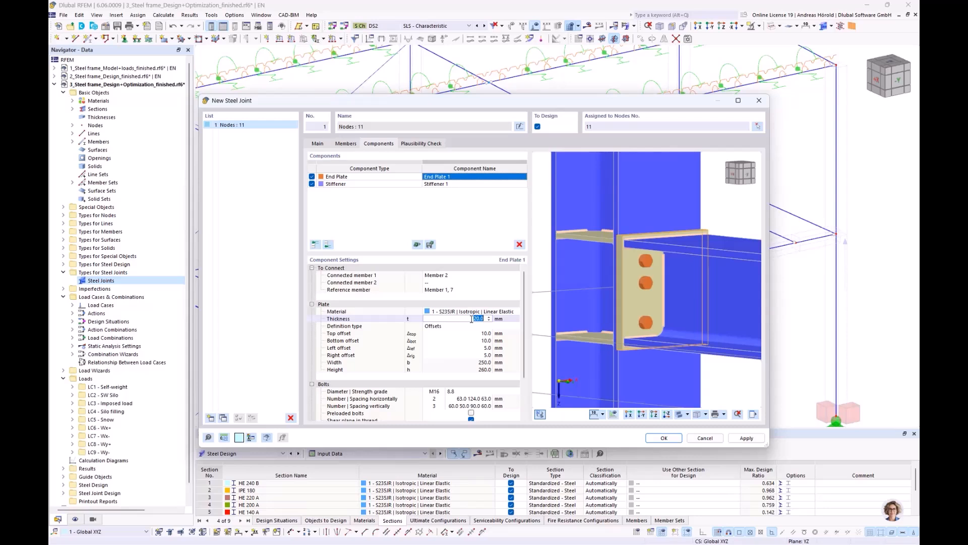
pyautogui.write('25')
# - Set the end plate's top and bottom offsets to 90 mm and its left and right offsets to 0 mm
pyautogui.click(482, 333)
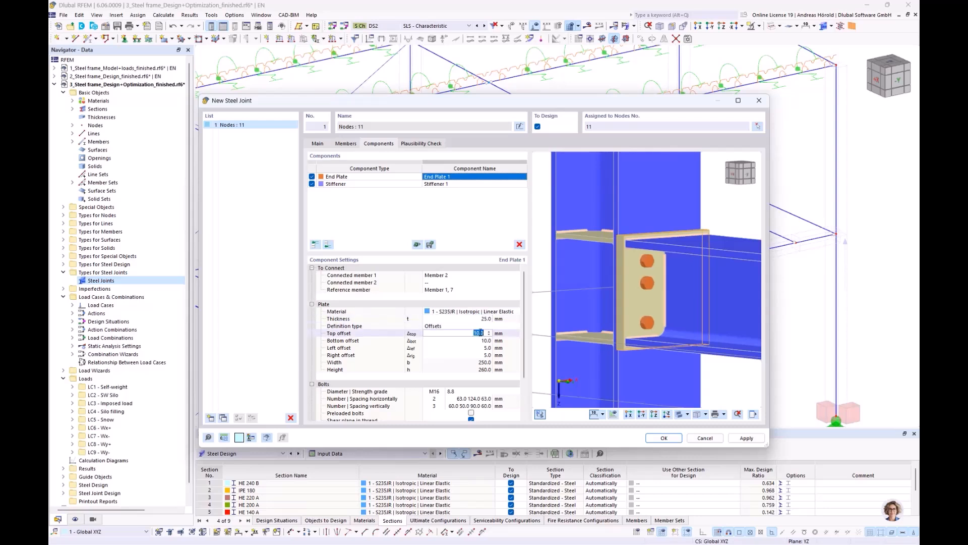
pyautogui.write('5')
pyautogui.click(486, 341)
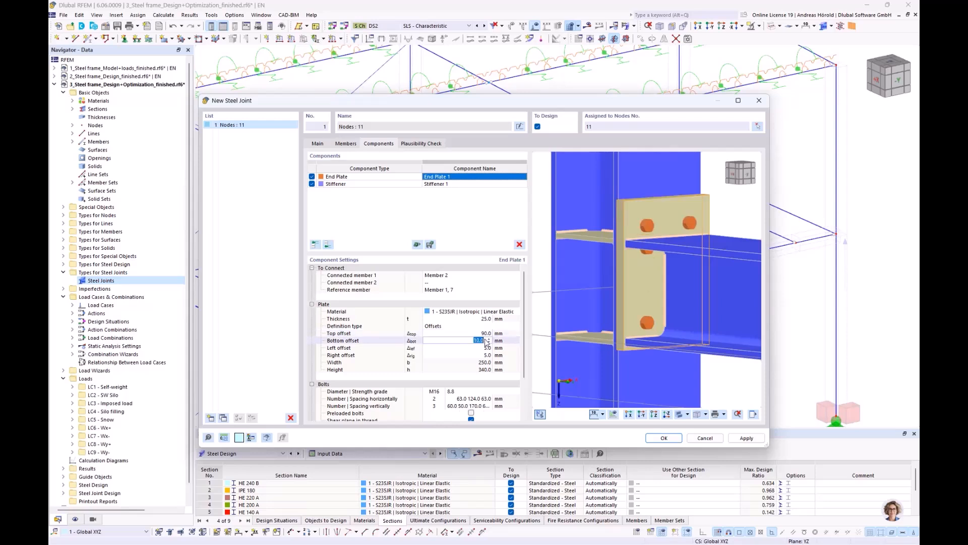
pyautogui.write('90')
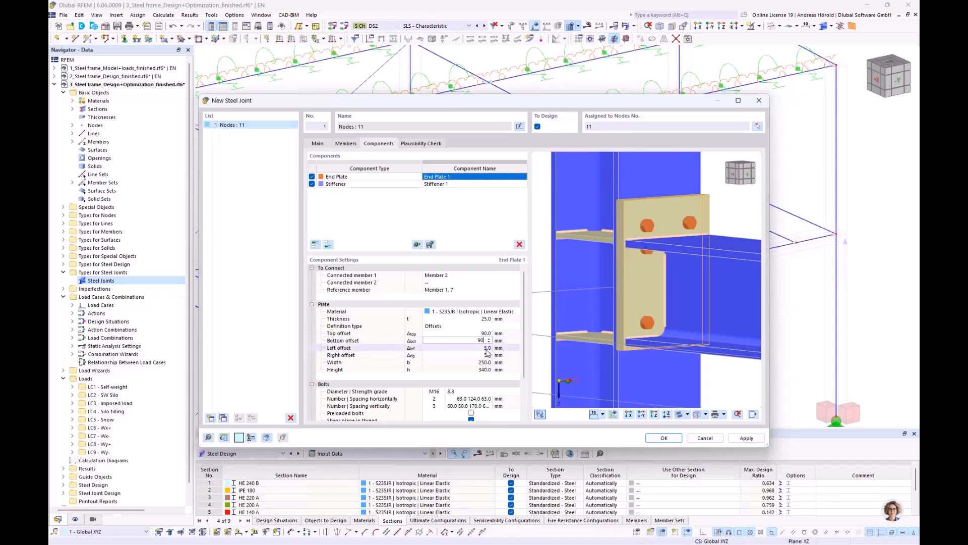
pyautogui.click(488, 349)
pyautogui.write('0')
pyautogui.click(486, 355)
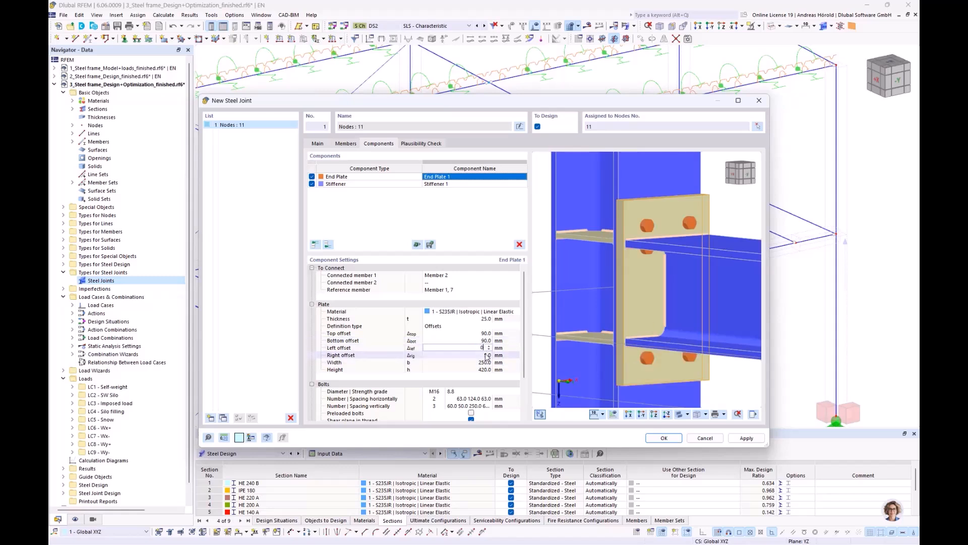
pyautogui.write('0')
pyautogui.click(486, 362)
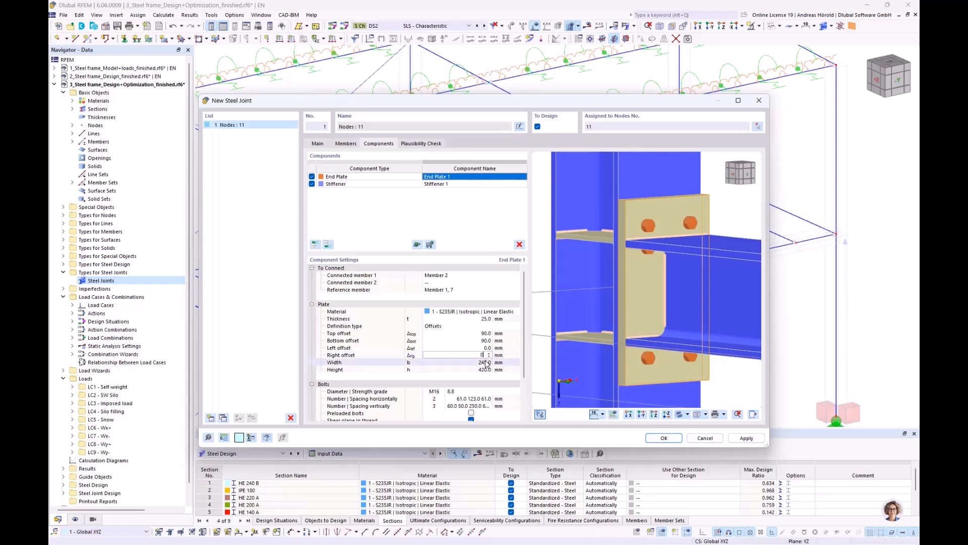
# - Change the end plate's bolts to diameter M24 with strength grade 10.9
pyautogui.scroll(-2, 487, 363)
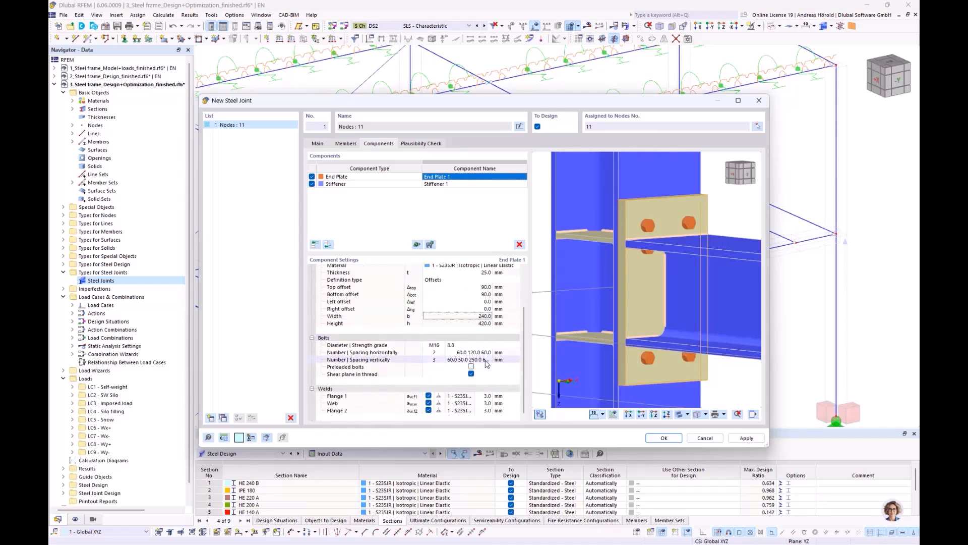
pyautogui.click(437, 346)
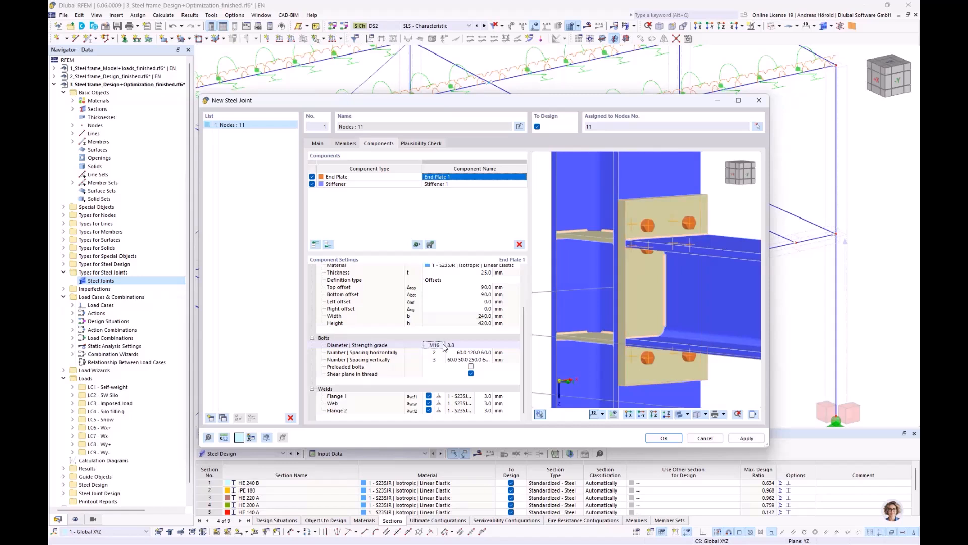
pyautogui.click(442, 345)
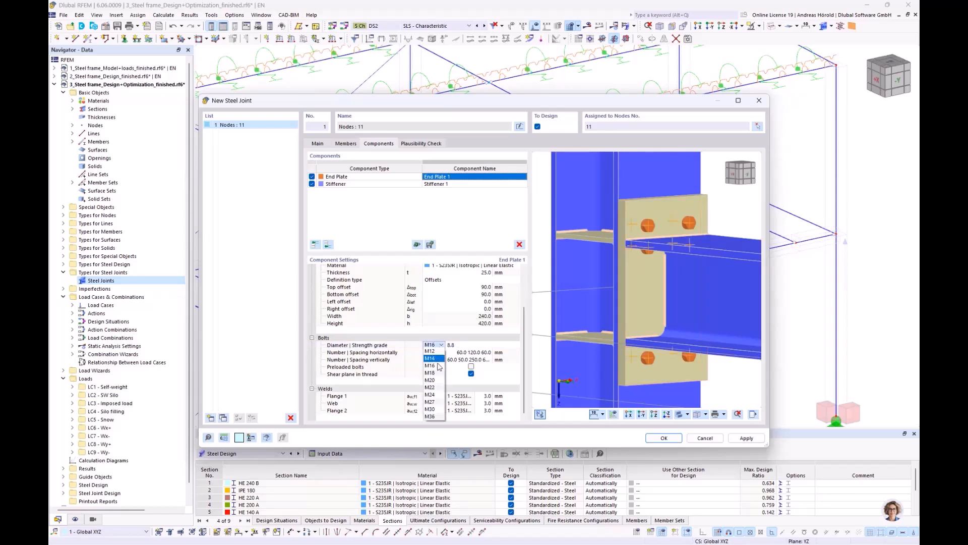
pyautogui.click(432, 394)
pyautogui.click(467, 347)
pyautogui.click(482, 346)
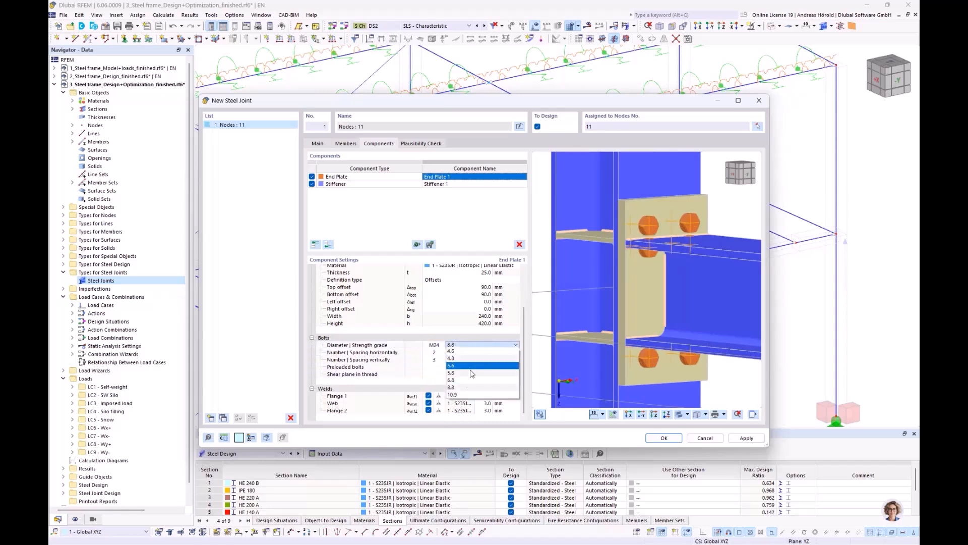
pyautogui.click(463, 395)
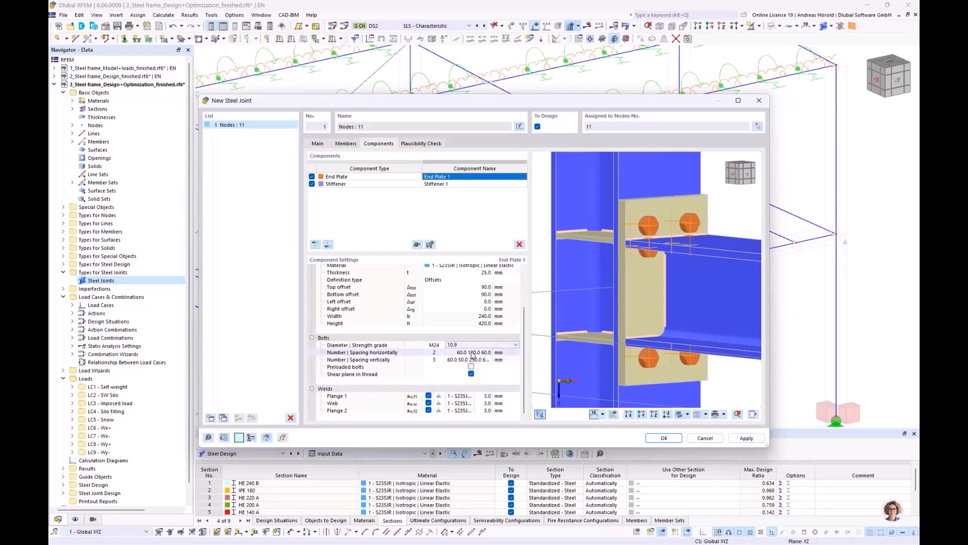
# - Arrange the end plate's bolts in 4 vertical rows with spacings 45, 100, 130, 100 and 45 mm
pyautogui.click(473, 353)
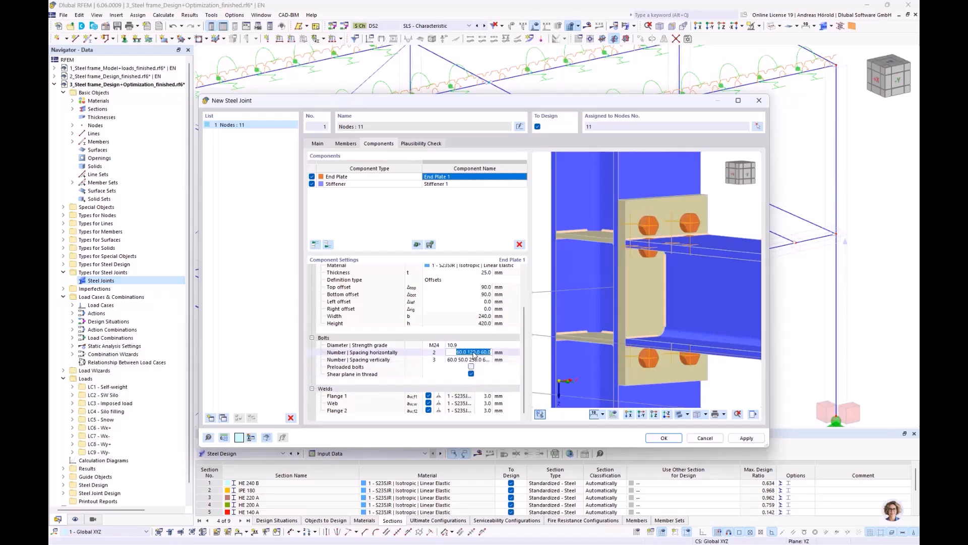
pyautogui.click(464, 359)
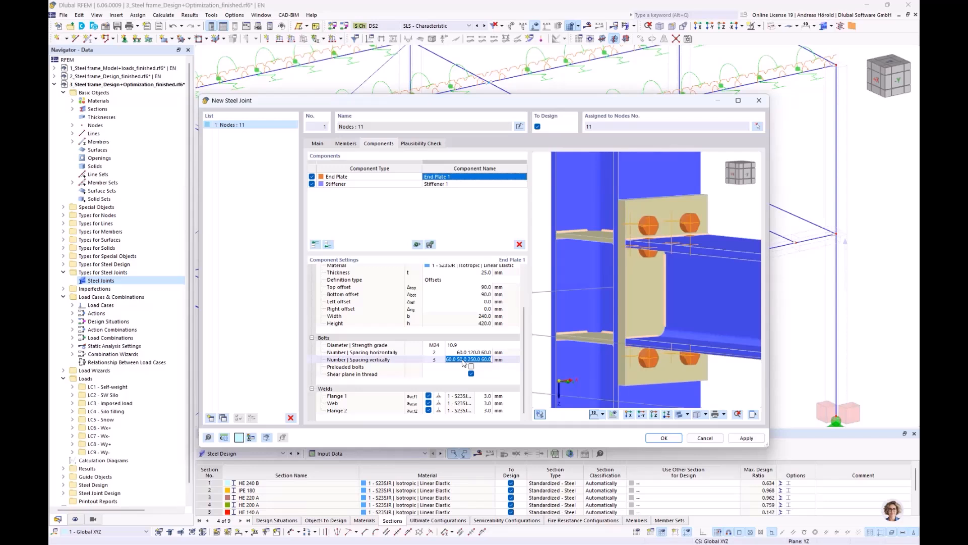
pyautogui.write('45 100 130')
pyautogui.press('Return')
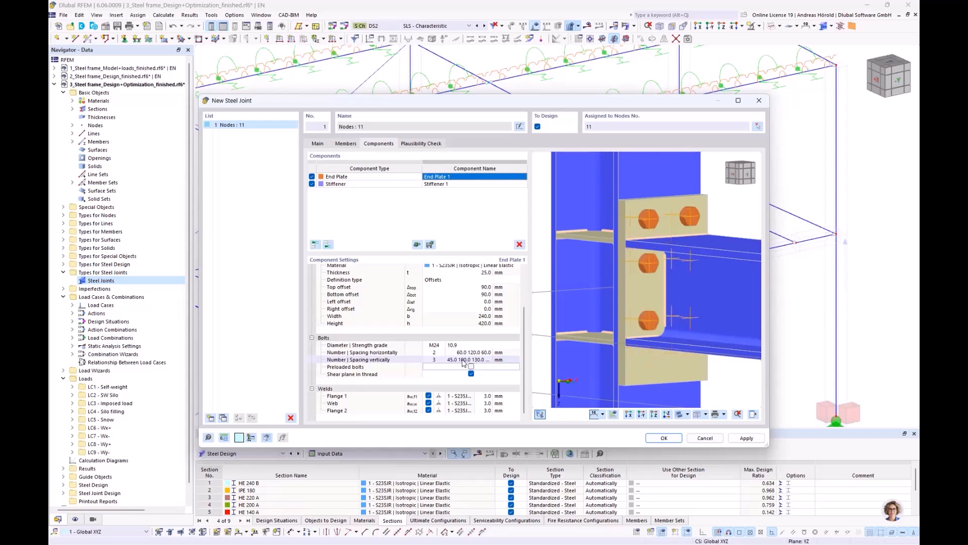
pyautogui.click(436, 360)
pyautogui.click(442, 359)
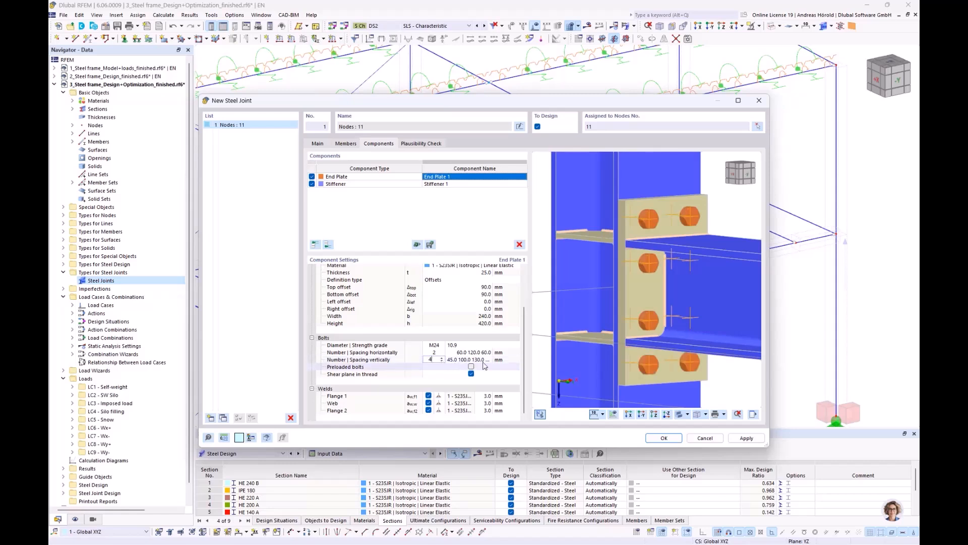
pyautogui.click(462, 360)
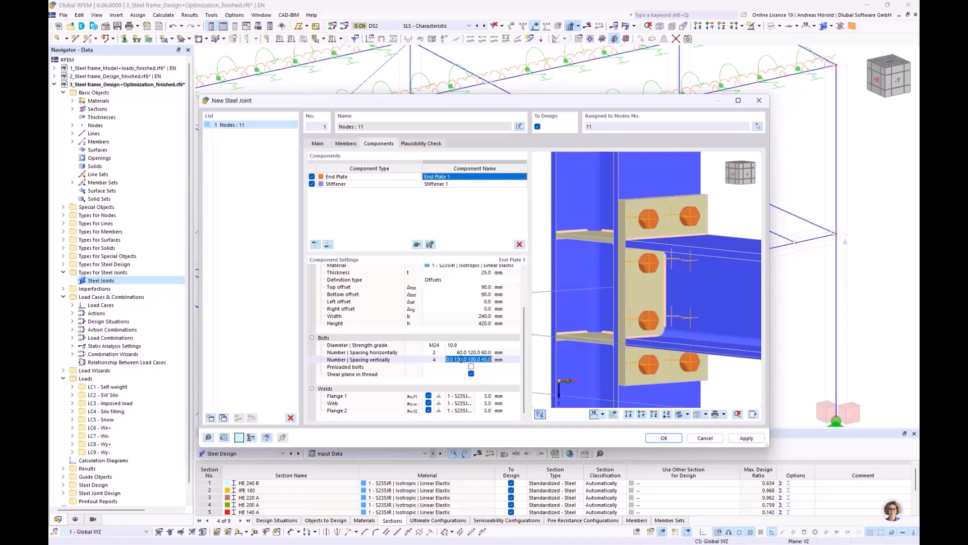
pyautogui.moveTo(201, 288); pyautogui.dragTo(62, 276)
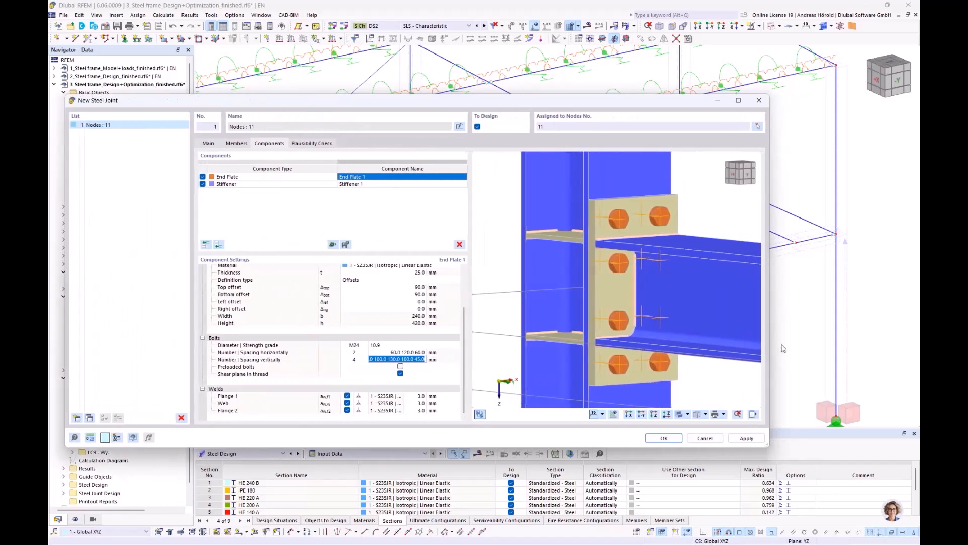
pyautogui.moveTo(770, 331); pyautogui.dragTo(868, 334)
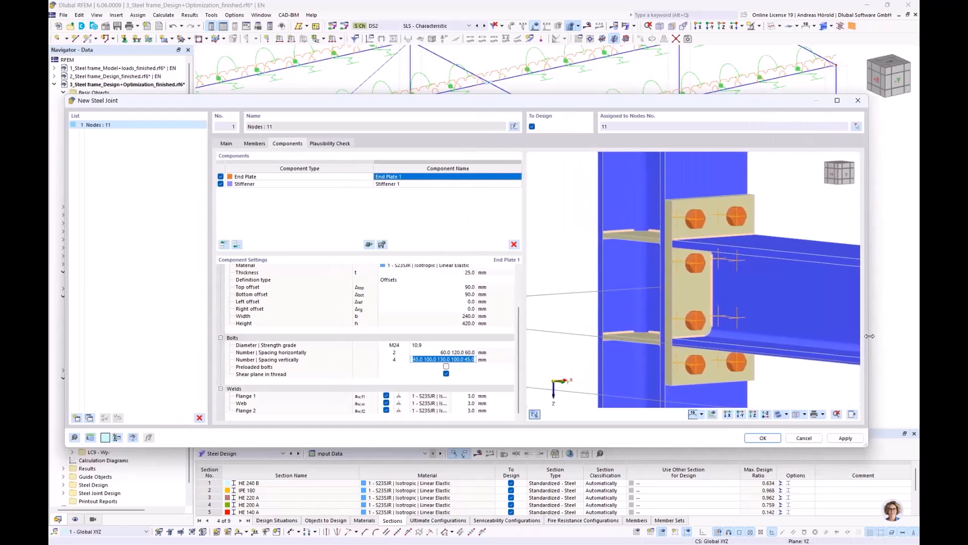
# - Define the end plate's bolts as preloaded and turn off the shear plane in thread option
pyautogui.click(451, 367)
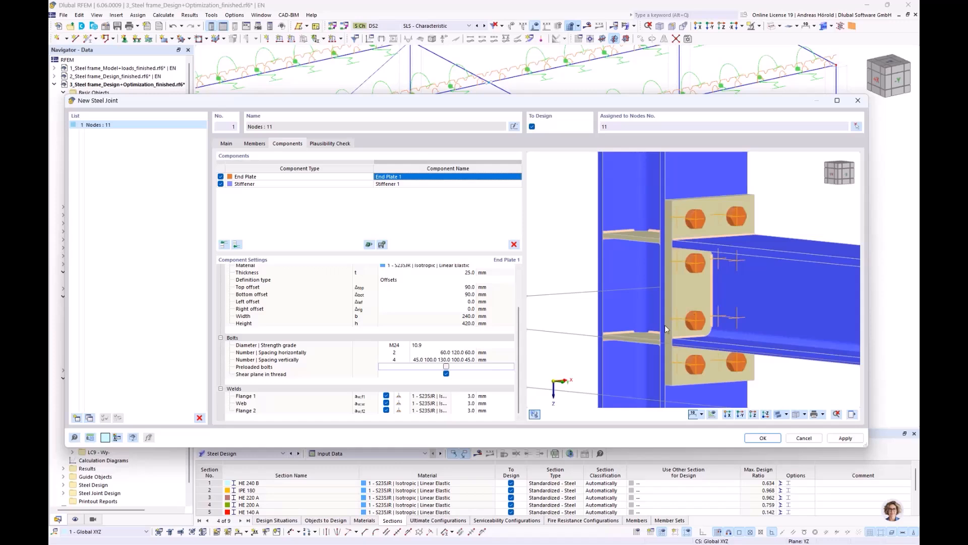
pyautogui.click(447, 368)
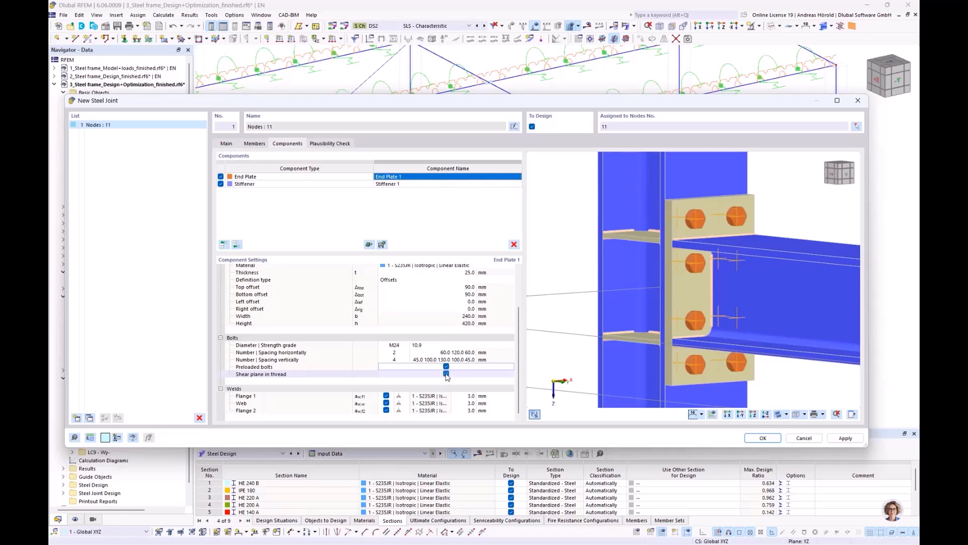
pyautogui.click(446, 374)
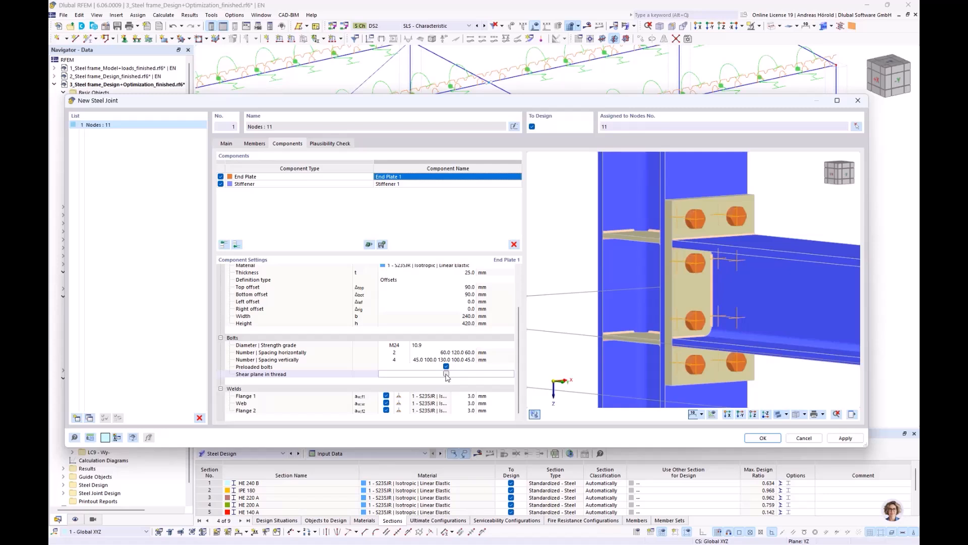
# - Set the end plate's weld thicknesses to 6 mm for both flanges and 4 mm for the web
pyautogui.click(470, 396)
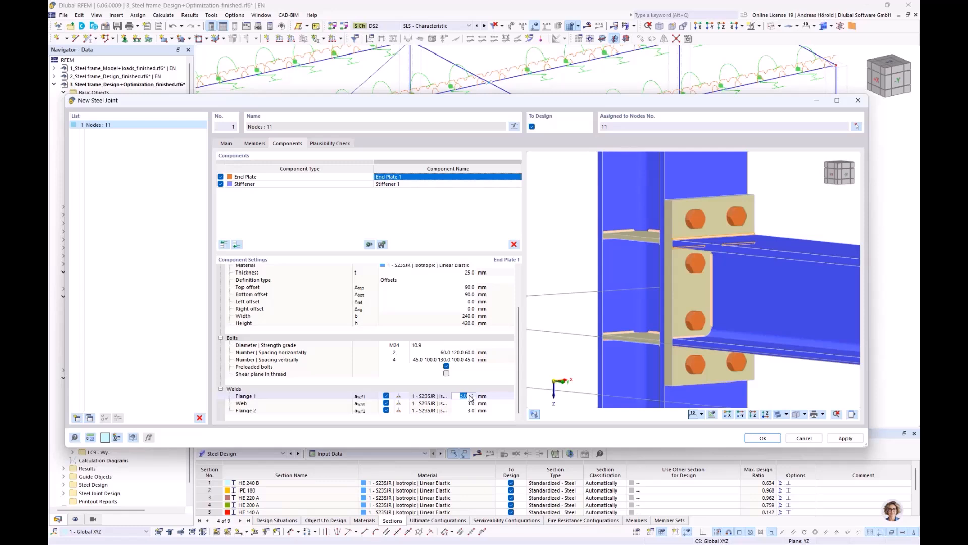
pyautogui.write('6')
pyautogui.click(463, 403)
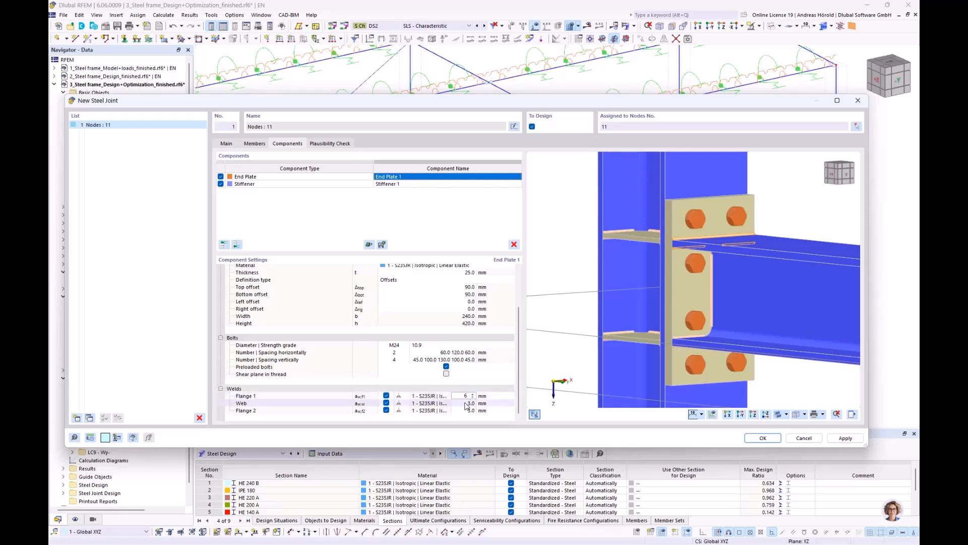
pyautogui.write('4')
pyautogui.click(464, 410)
pyautogui.write('6')
pyautogui.click(481, 396)
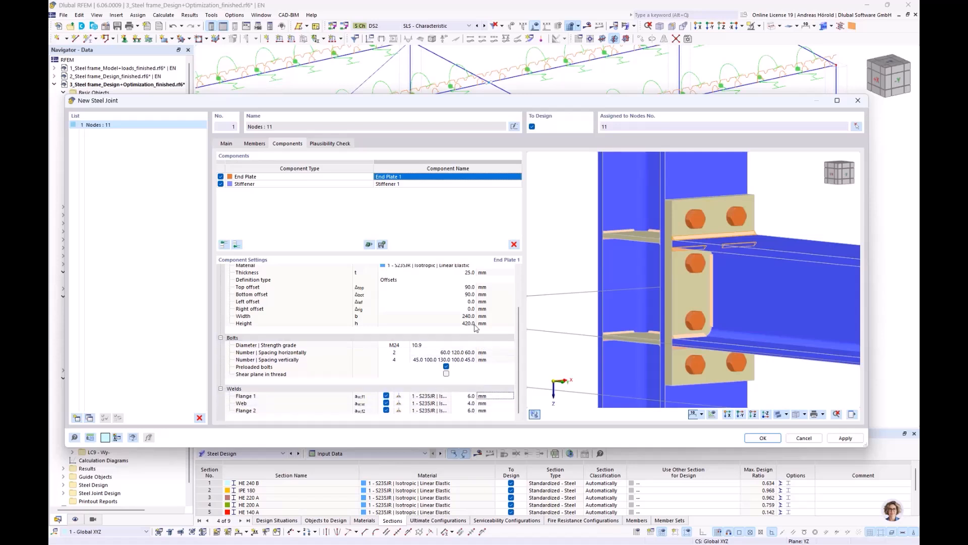
# - Set the stiffener's weld thickness to 5 mm for flange 1 and flange 2
pyautogui.click(410, 184)
pyautogui.click(410, 183)
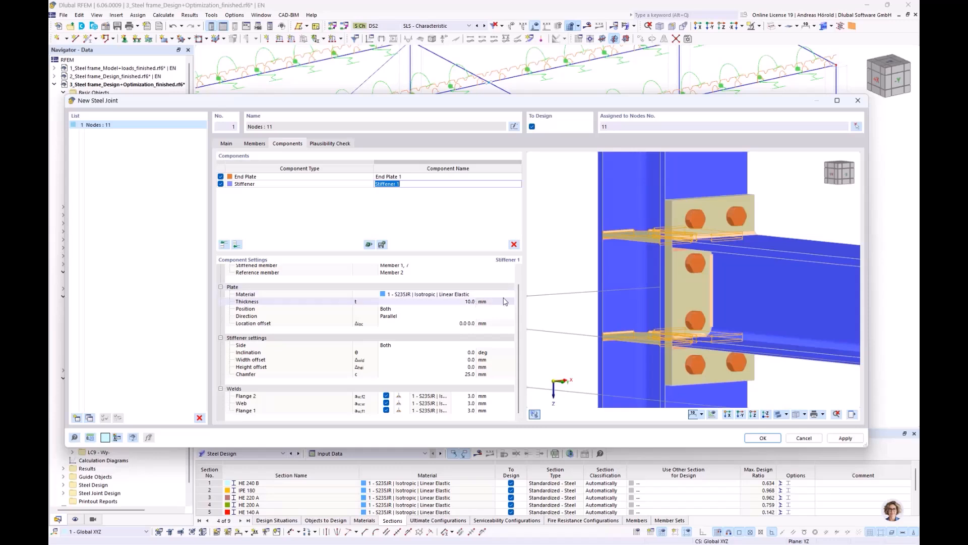
pyautogui.keyDown('ctrl'); pyautogui.moveTo(636, 303); pyautogui.dragTo(667, 306, button='middle'); pyautogui.keyUp('ctrl')
pyautogui.scroll(1, 653, 305)
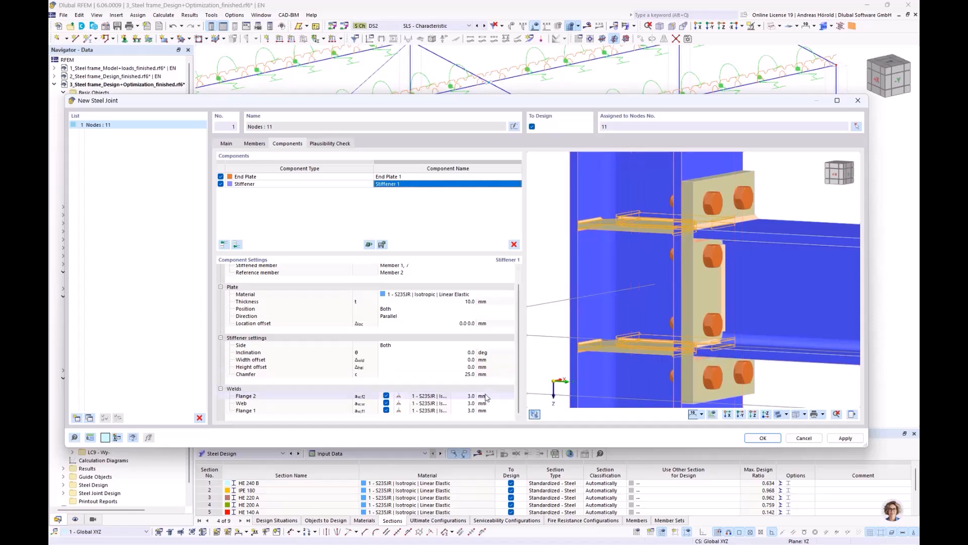
pyautogui.click(469, 398)
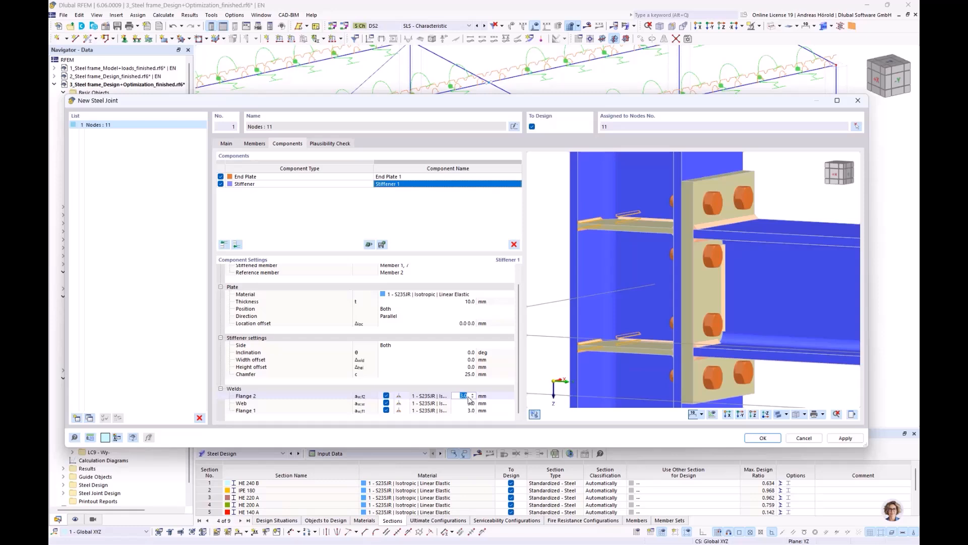
pyautogui.write('5')
pyautogui.click(472, 410)
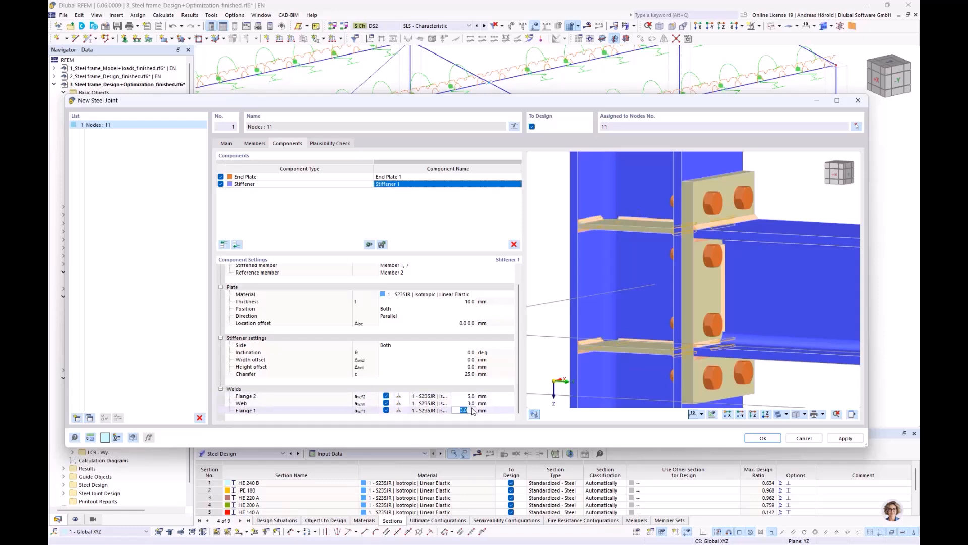
pyautogui.write('5')
pyautogui.click(465, 396)
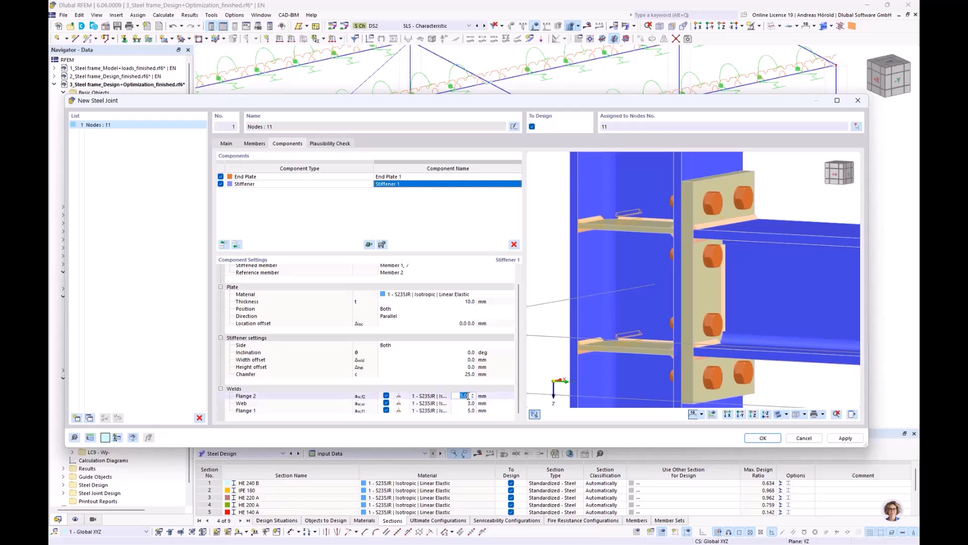
# - Check the joint's plausibility, and save it with node 12 assigned in addition to node 11
pyautogui.click(335, 145)
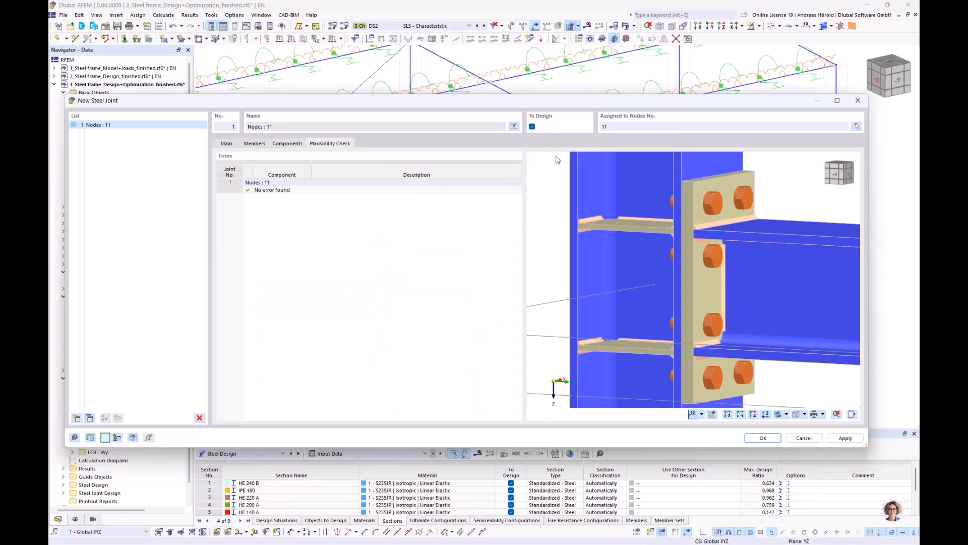
pyautogui.click(857, 126)
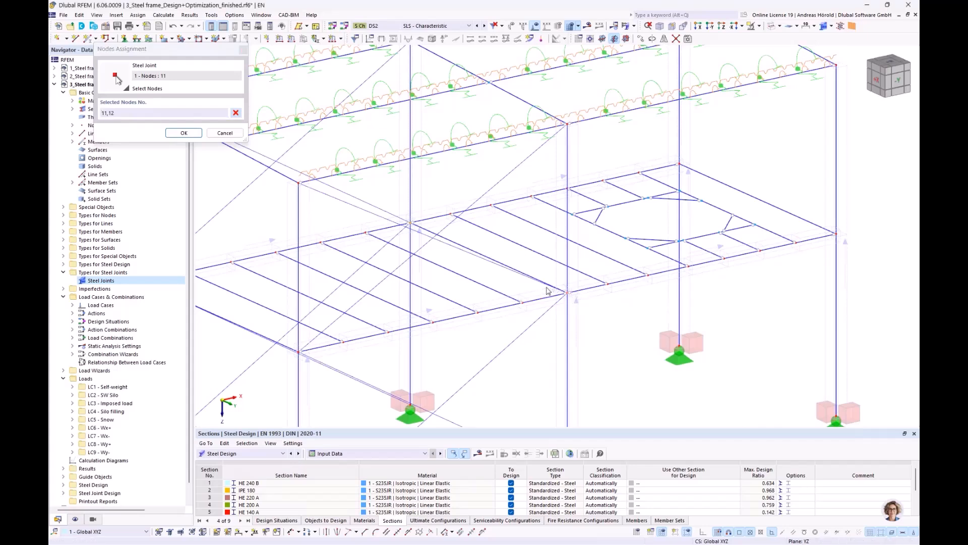
pyautogui.click(184, 133)
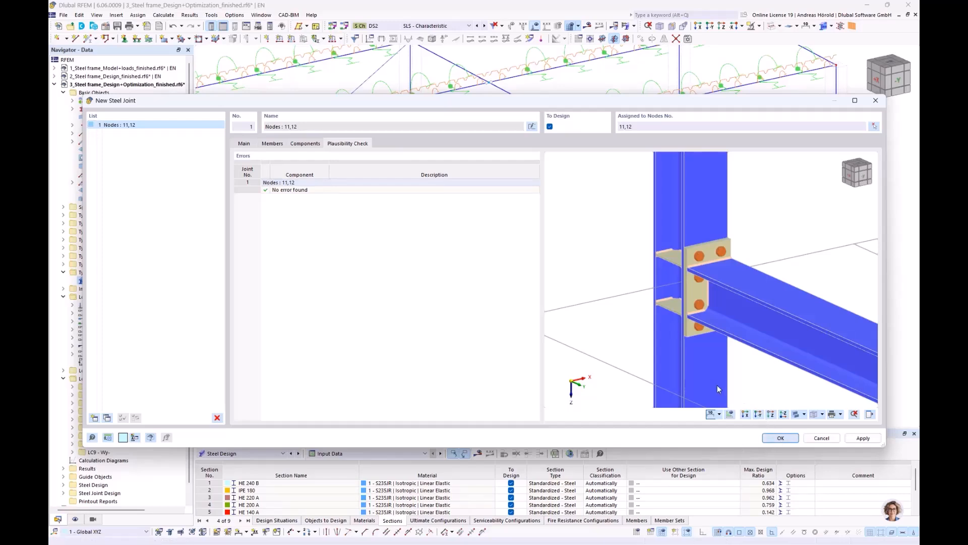
pyautogui.press('Return')
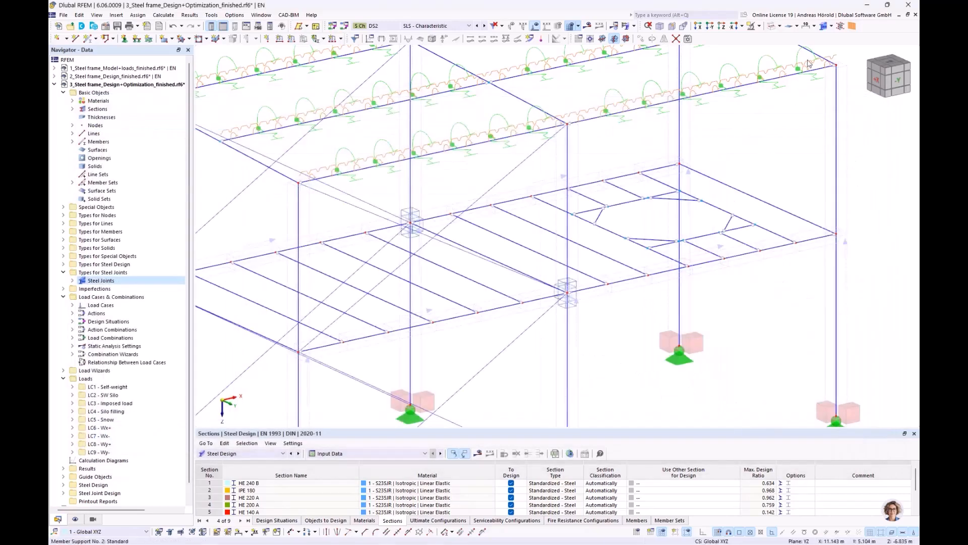
# - Display the steel joints on the frame as detailed joint models
pyautogui.click(832, 26)
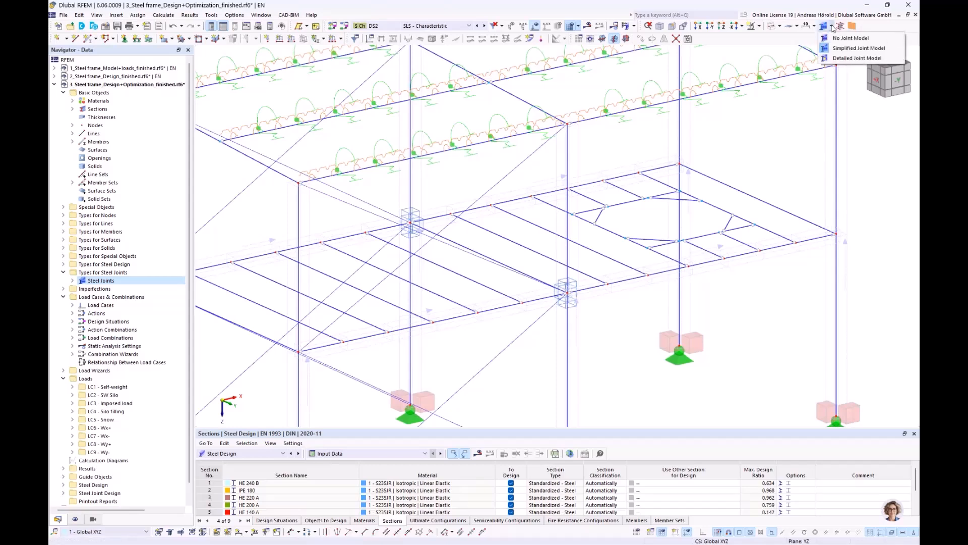
pyautogui.click(844, 59)
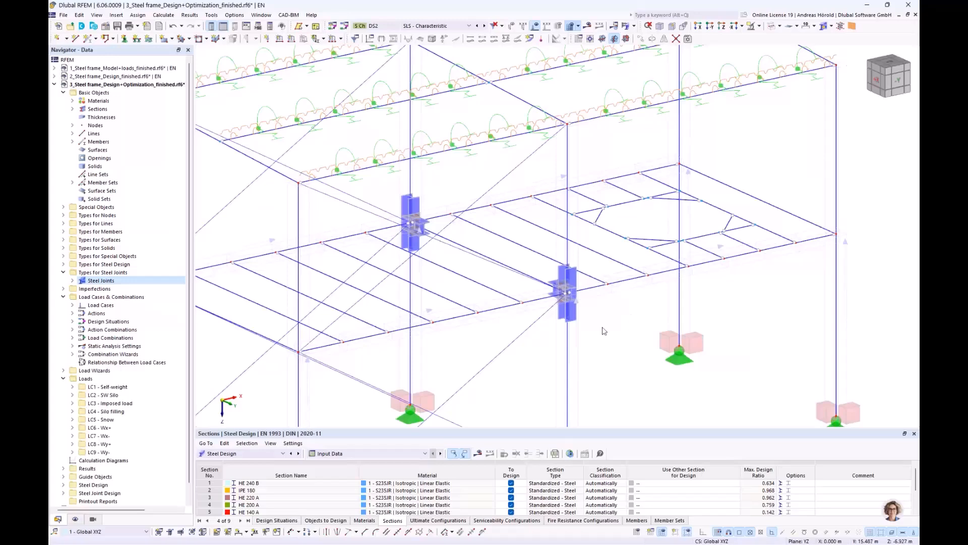
pyautogui.scroll(-3, 591, 336)
pyautogui.keyDown('ctrl'); pyautogui.moveTo(589, 334); pyautogui.dragTo(596, 323, button='middle'); pyautogui.keyUp('ctrl')
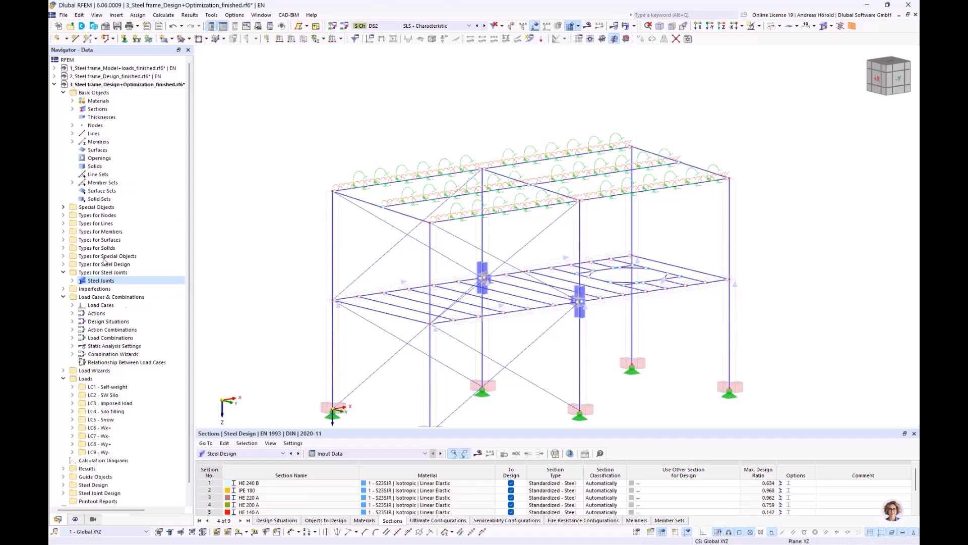
# - Switch to the calculated model 4_Steel frame_Design+Optimization_Joints_finished and show its whole frame
pyautogui.click(57, 85)
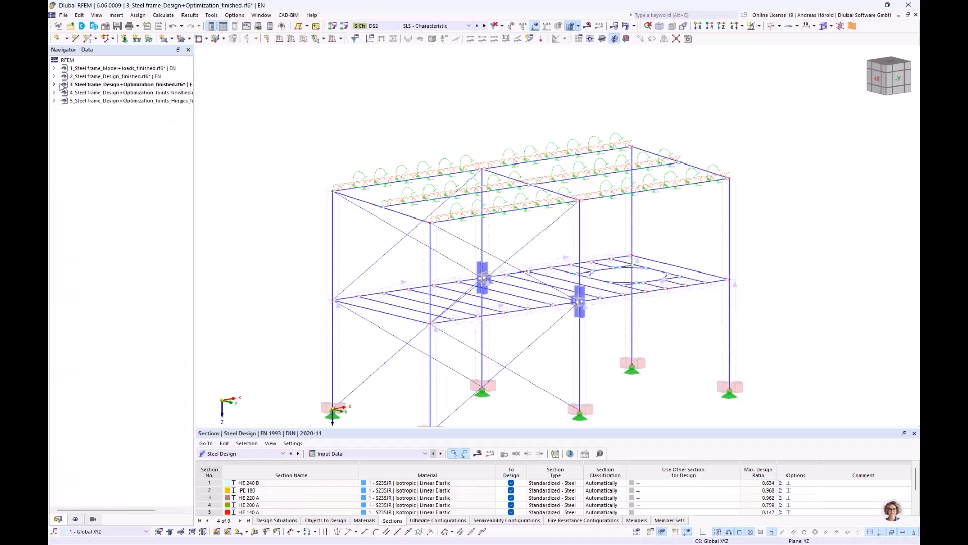
pyautogui.click(106, 93)
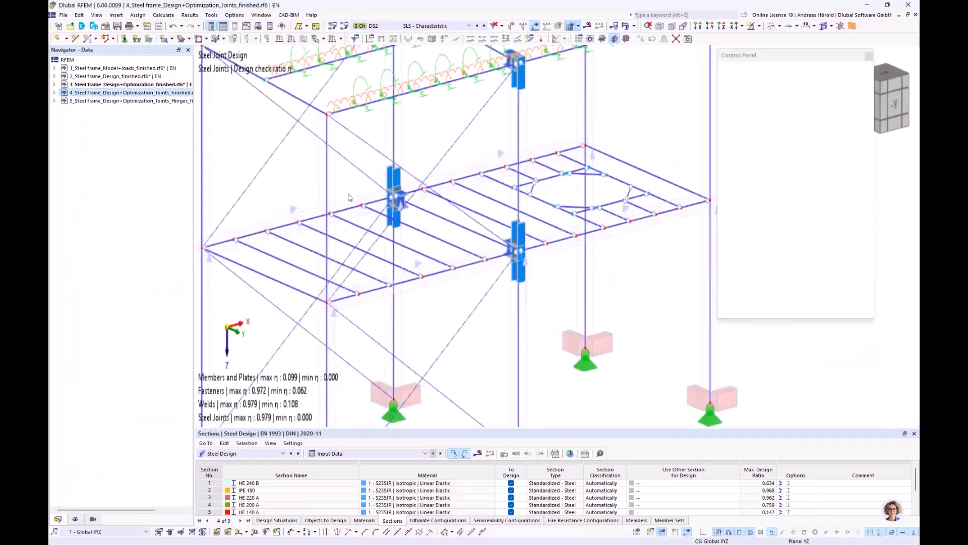
pyautogui.moveTo(454, 183); pyautogui.dragTo(475, 218, button='middle')
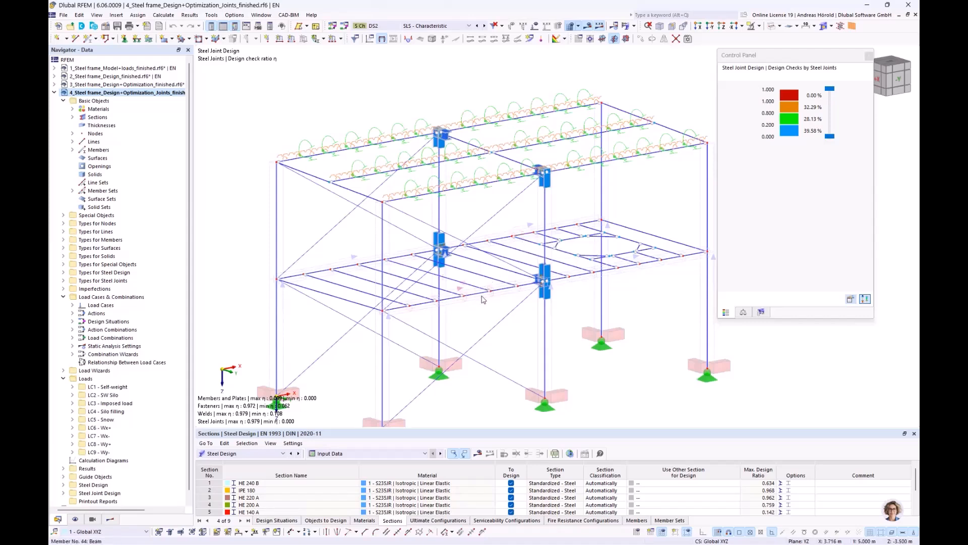
# - Show the Steel Joint Design stress-strain results in an enlarged table and examine the design ratios by joint
pyautogui.click(388, 453)
pyautogui.click(259, 454)
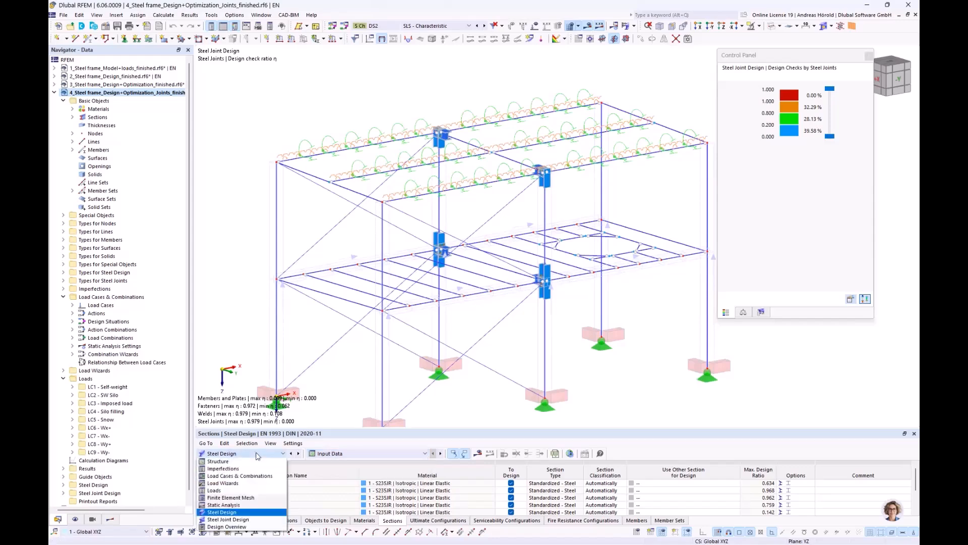
pyautogui.click(260, 519)
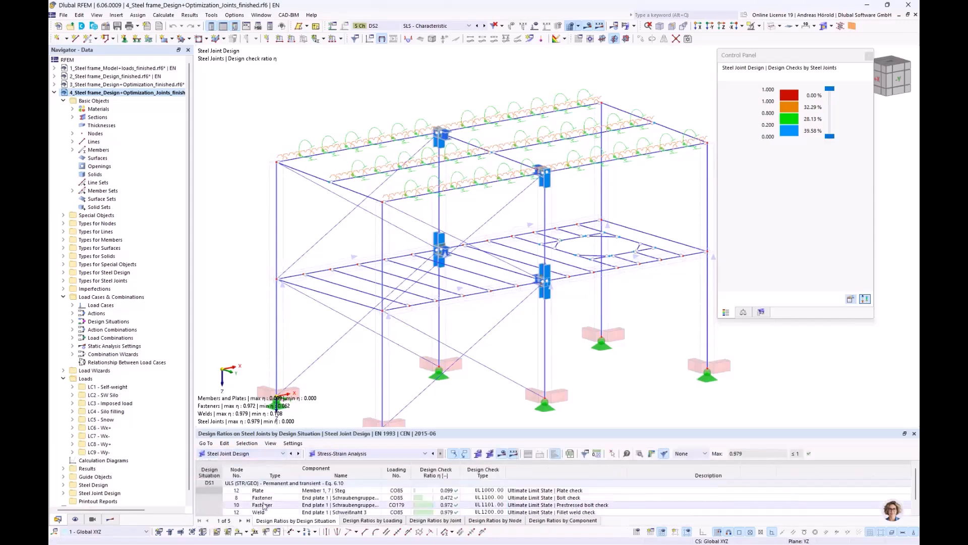
pyautogui.moveTo(478, 428); pyautogui.dragTo(478, 353)
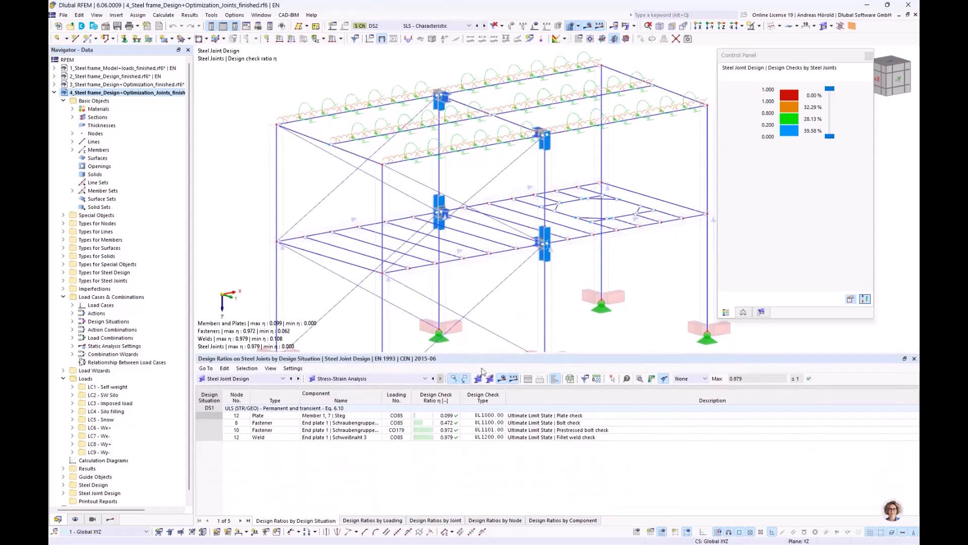
pyautogui.click(429, 520)
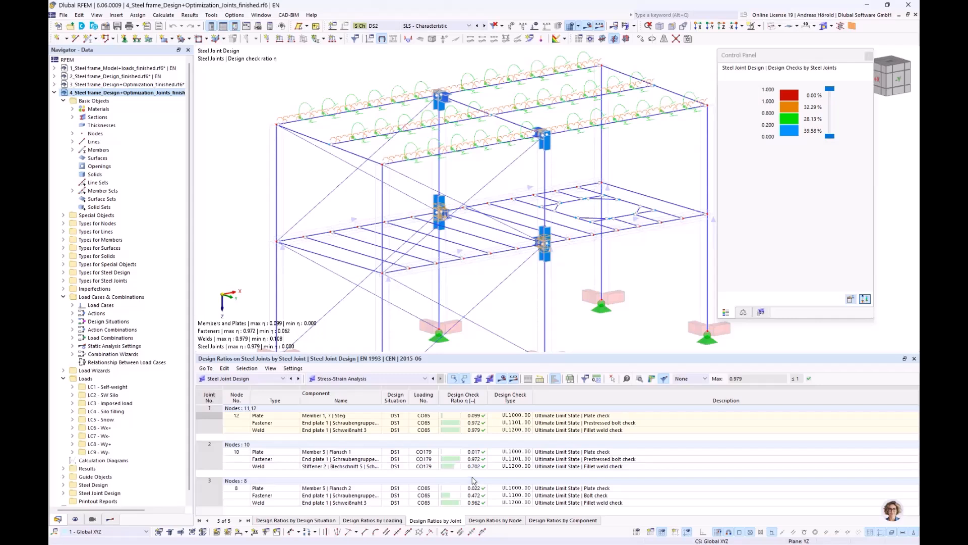
# - Examine the stiffness analysis results, comparing the rotational stiffness about y of the joints at nodes 11,12, node 10 and node 8
pyautogui.click(361, 380)
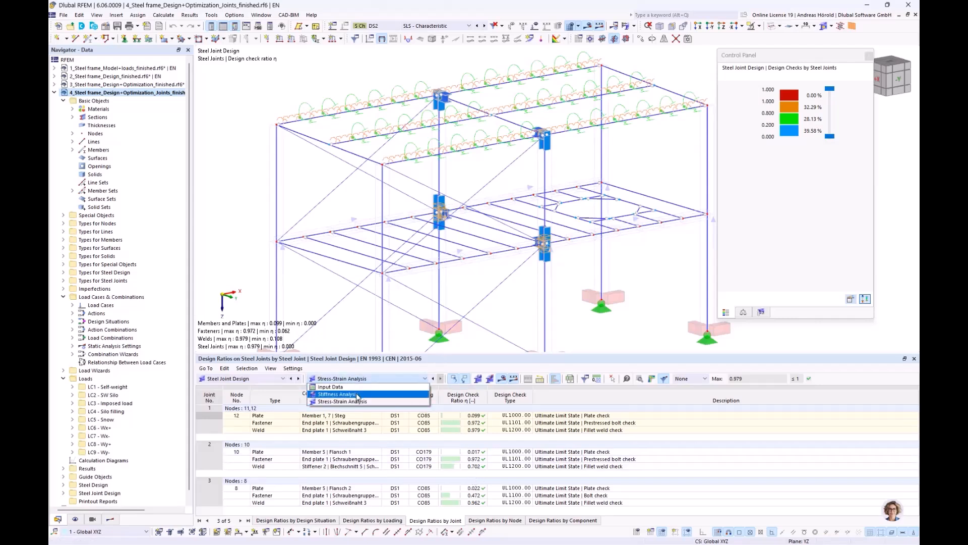
pyautogui.click(357, 395)
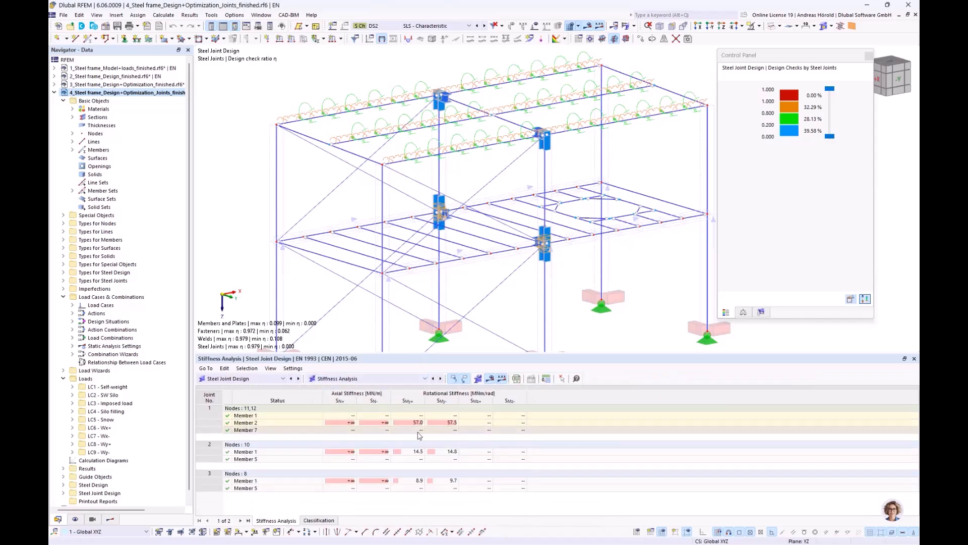
pyautogui.click(407, 423)
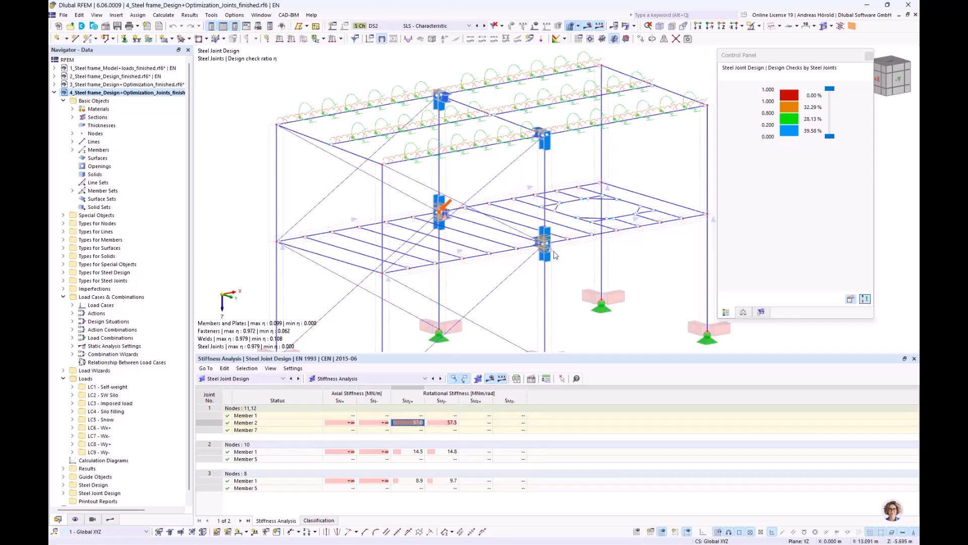
pyautogui.click(412, 452)
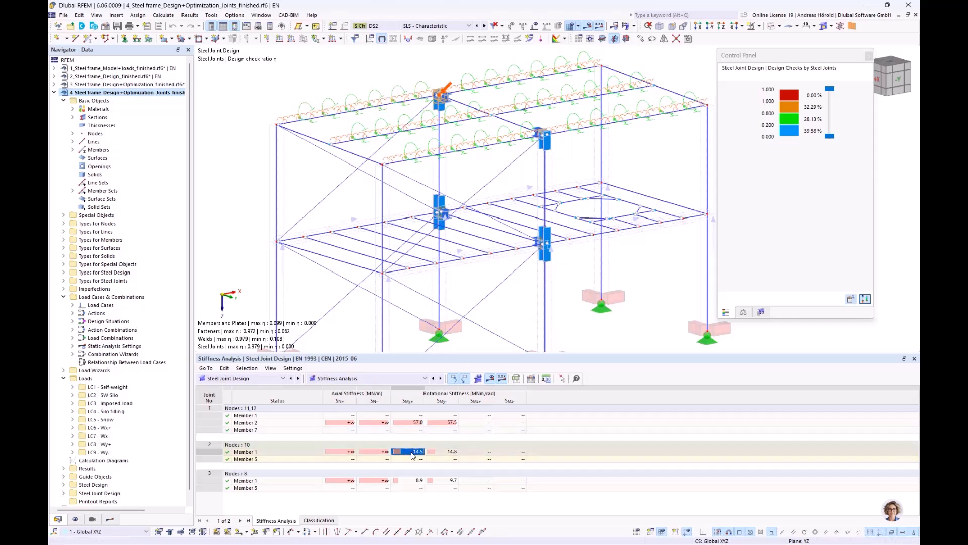
pyautogui.click(421, 481)
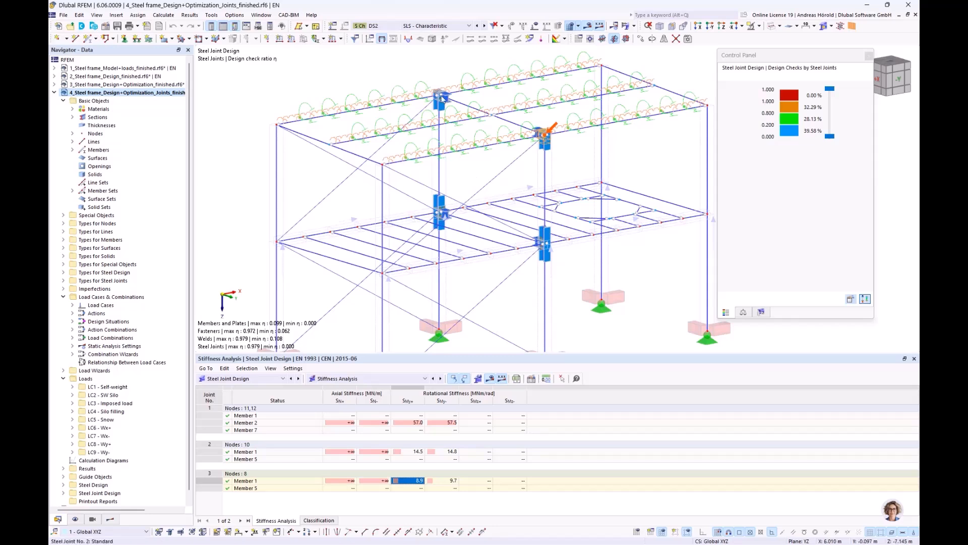
pyautogui.click(419, 451)
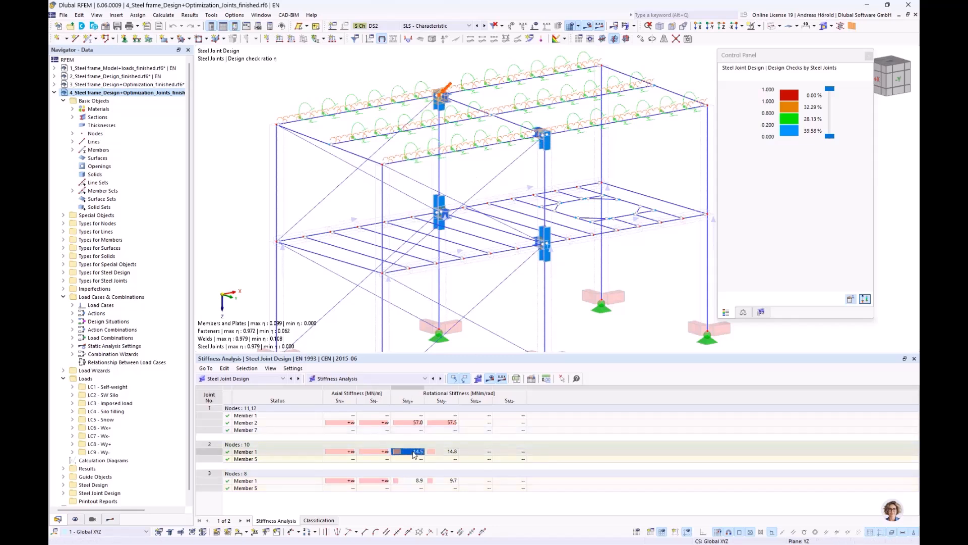
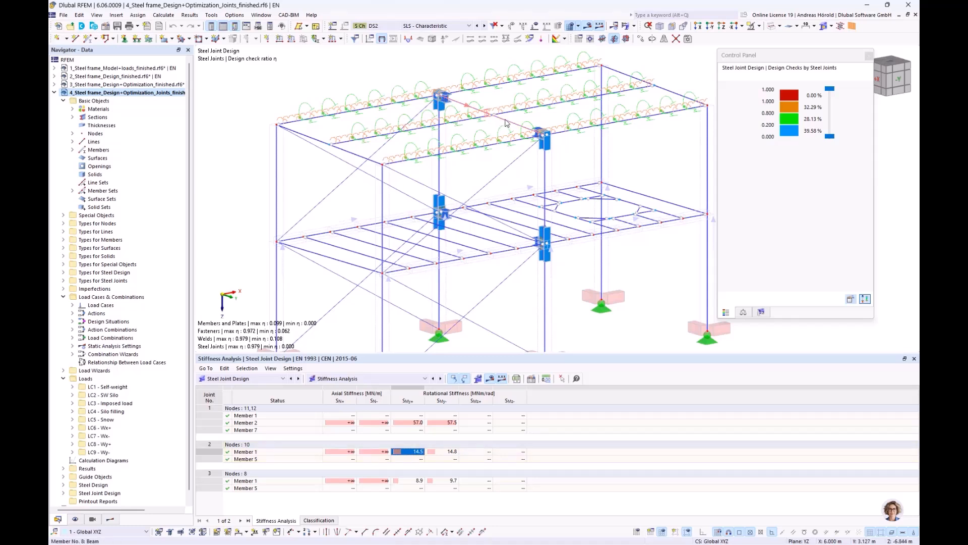
# - Activate hinges for beam member 8 and open its hinge assignment
pyautogui.moveTo(507, 123)
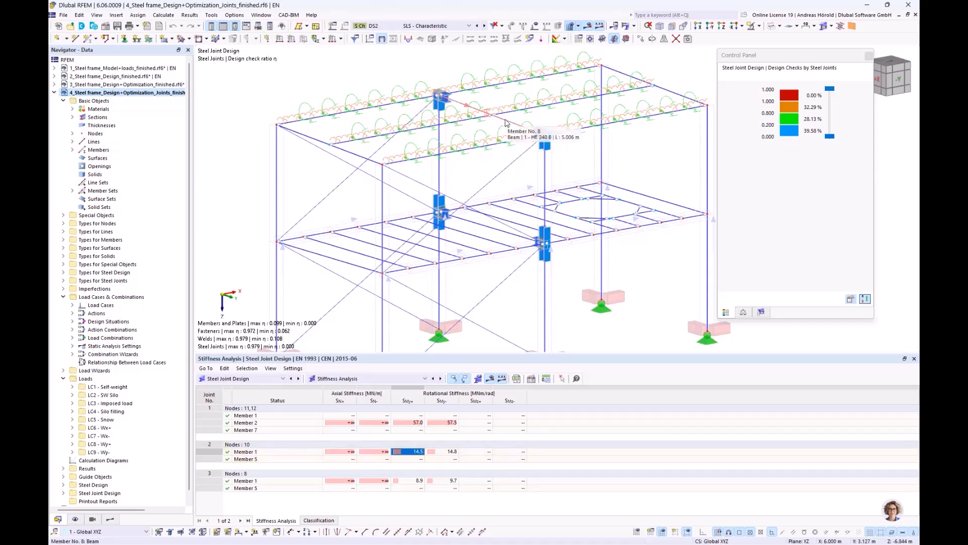
pyautogui.doubleClick(507, 122)
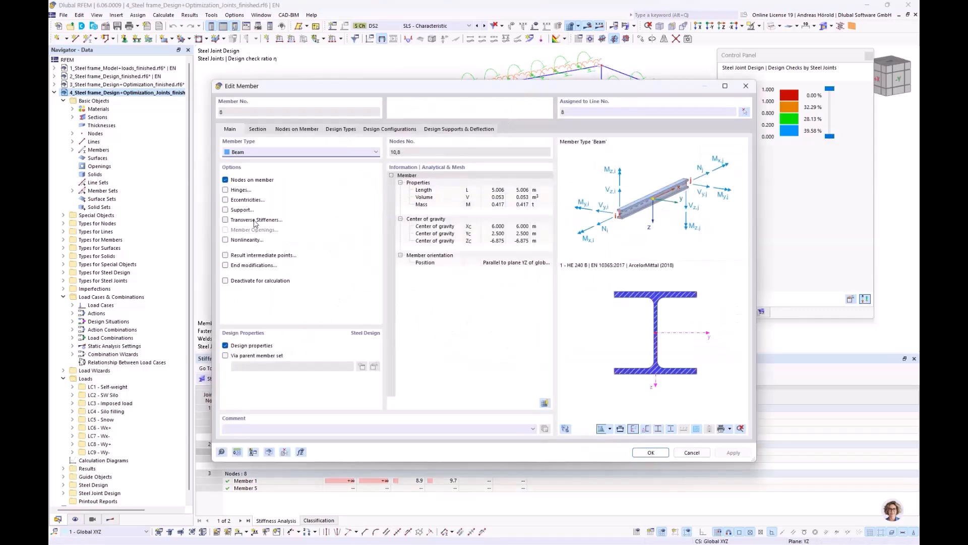
pyautogui.click(225, 191)
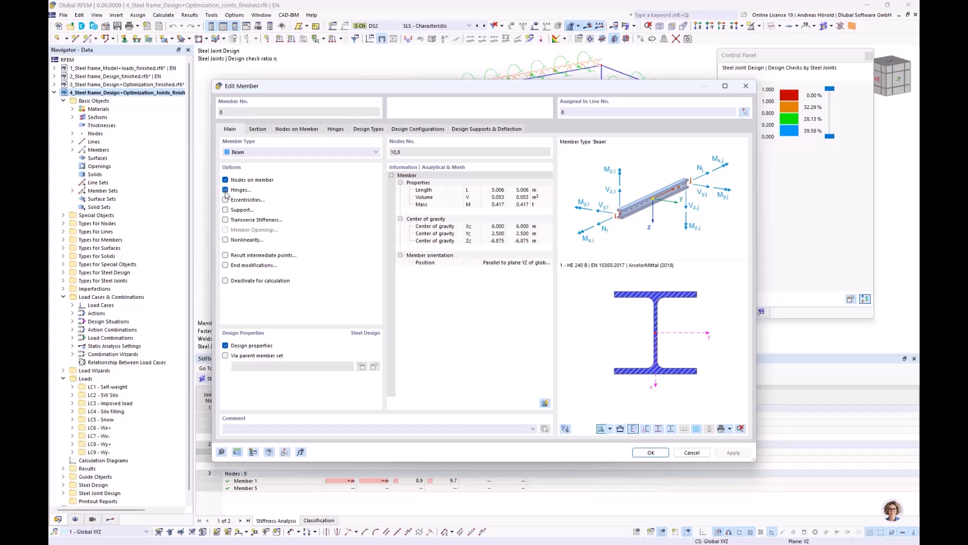
pyautogui.click(336, 130)
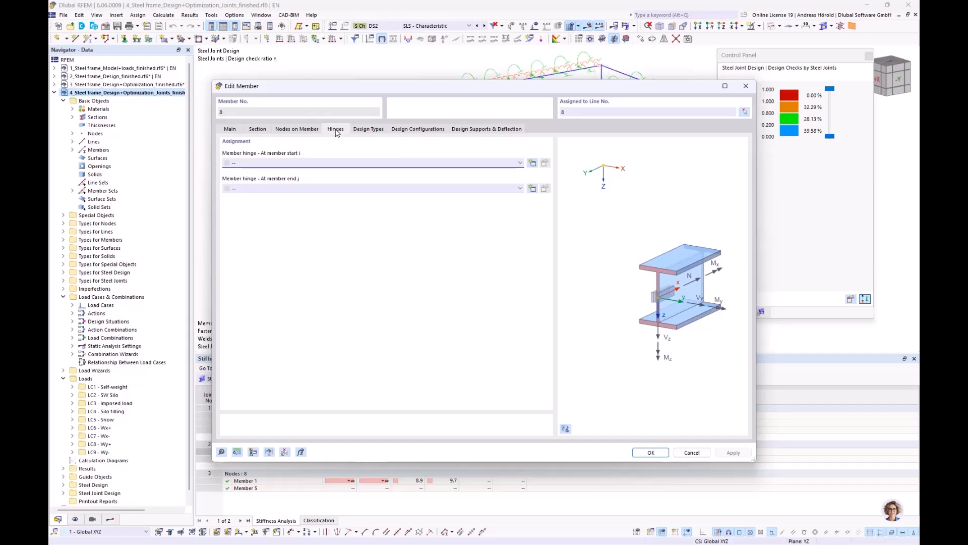
# - Create a member hinge at the start of beam member 8 with a rotational spring constant about y of 57000 kNm/rad
pyautogui.click(532, 163)
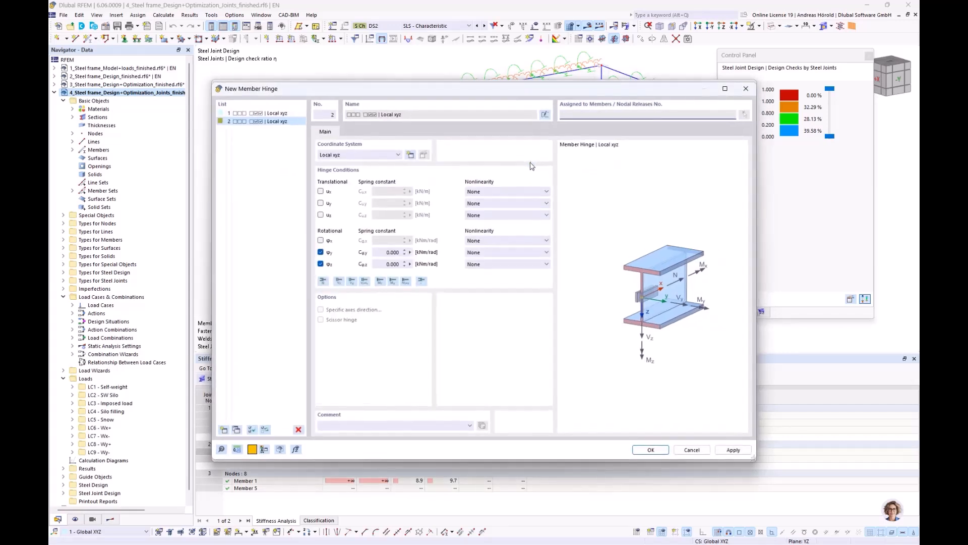
pyautogui.click(383, 252)
pyautogui.write('57')
pyautogui.moveTo(474, 90); pyautogui.dragTo(489, 65)
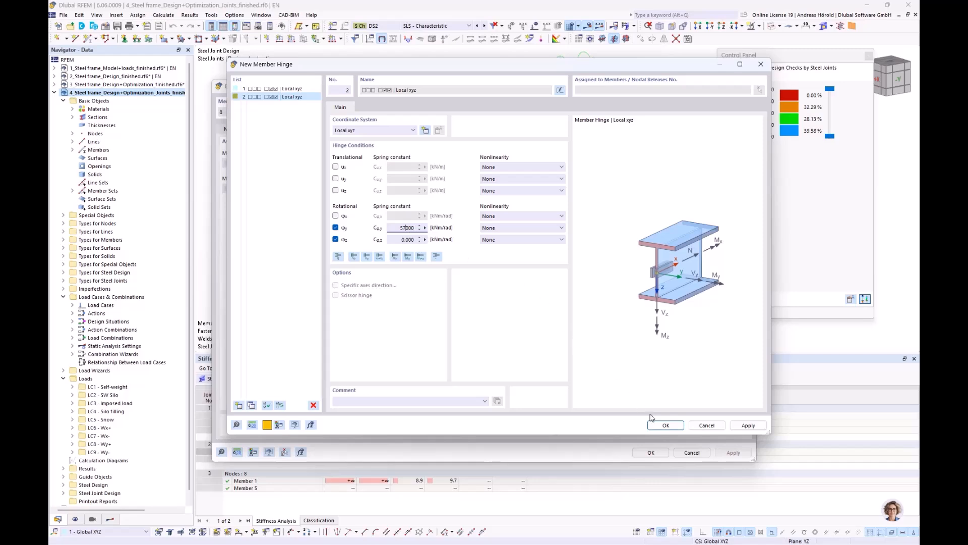
pyautogui.click(666, 427)
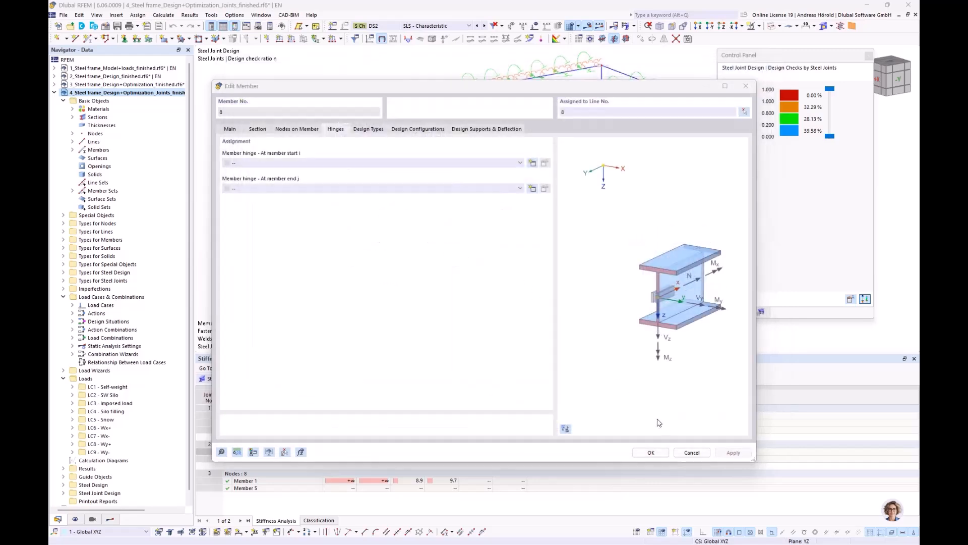
# - Assign the same 57000 kNm/rad hinge to the end of member 8 and apply the change, accepting the deletion of all results
pyautogui.click(421, 189)
pyautogui.click(422, 211)
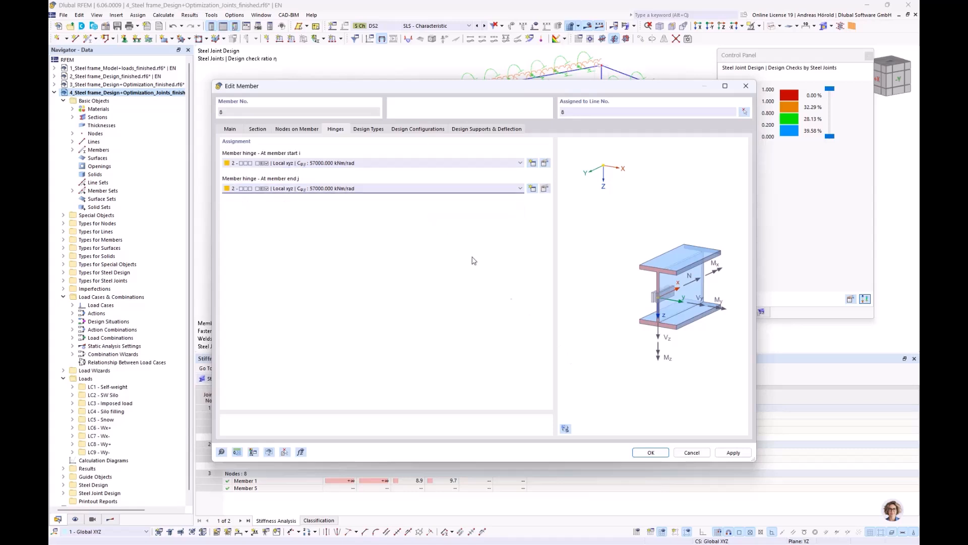
pyautogui.click(651, 454)
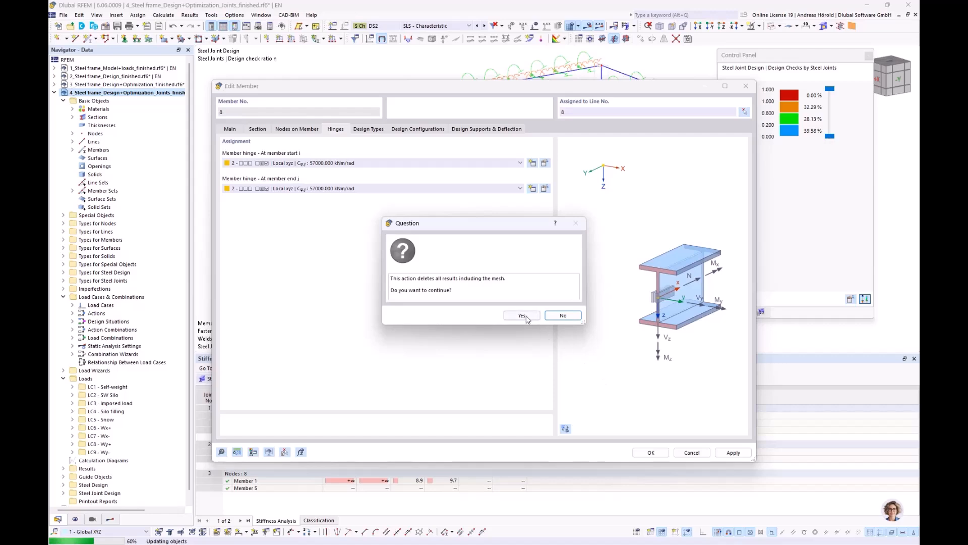
pyautogui.click(525, 316)
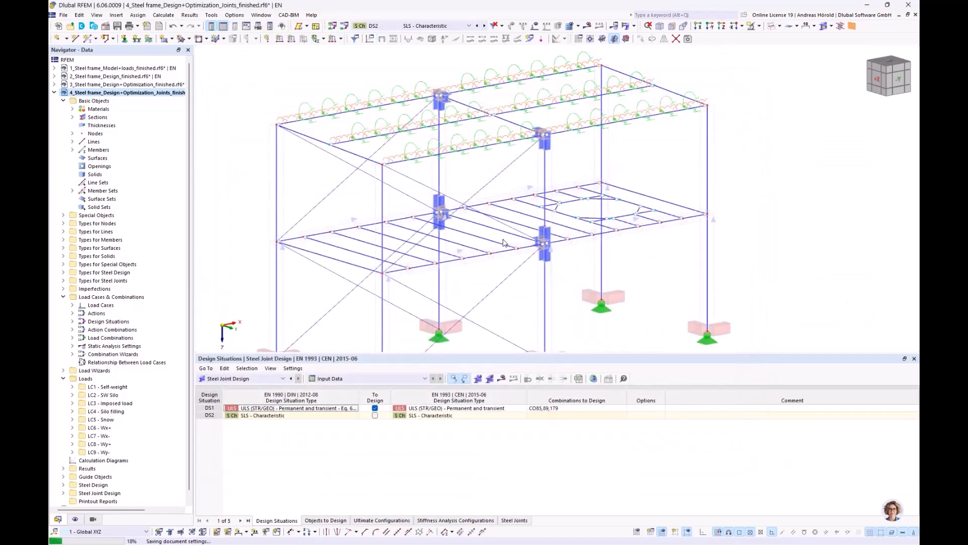
pyautogui.doubleClick(505, 234)
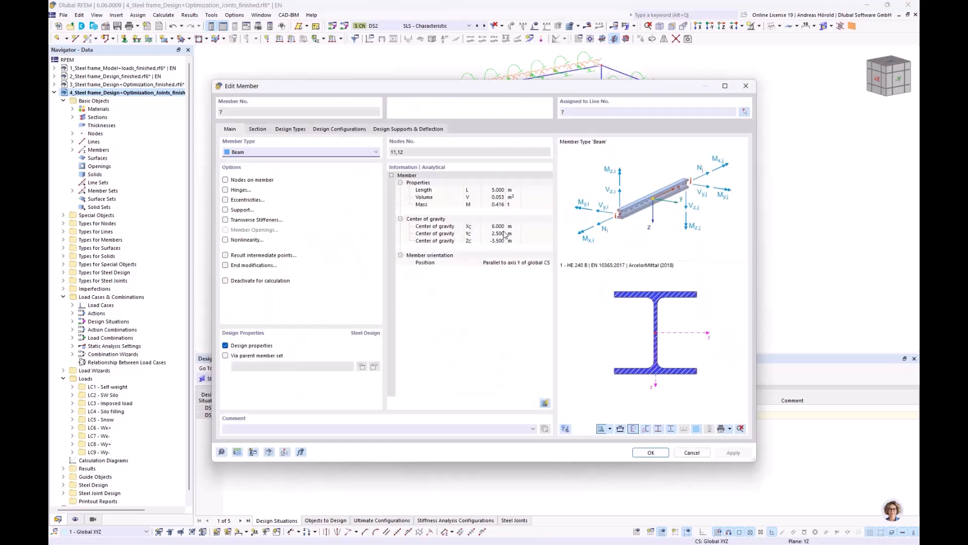
pyautogui.click(226, 190)
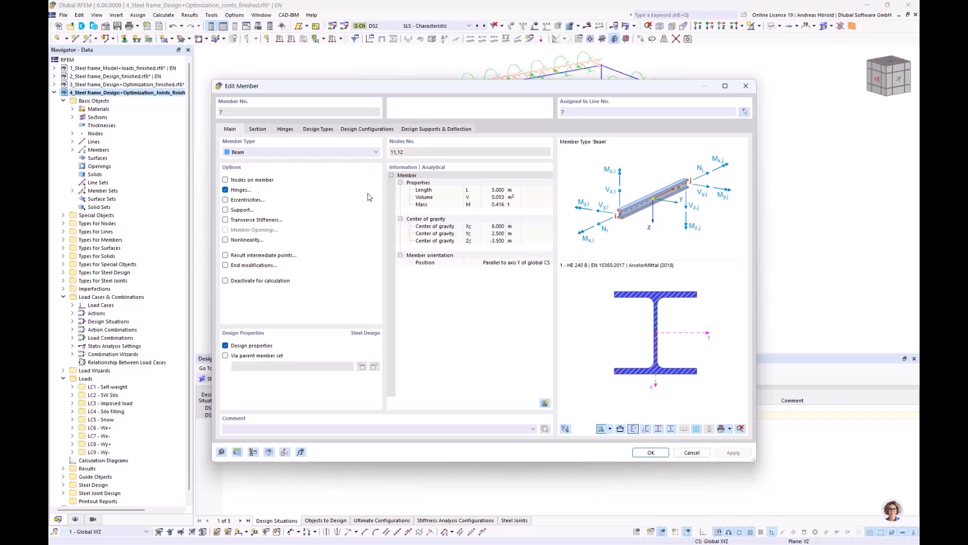
pyautogui.click(693, 453)
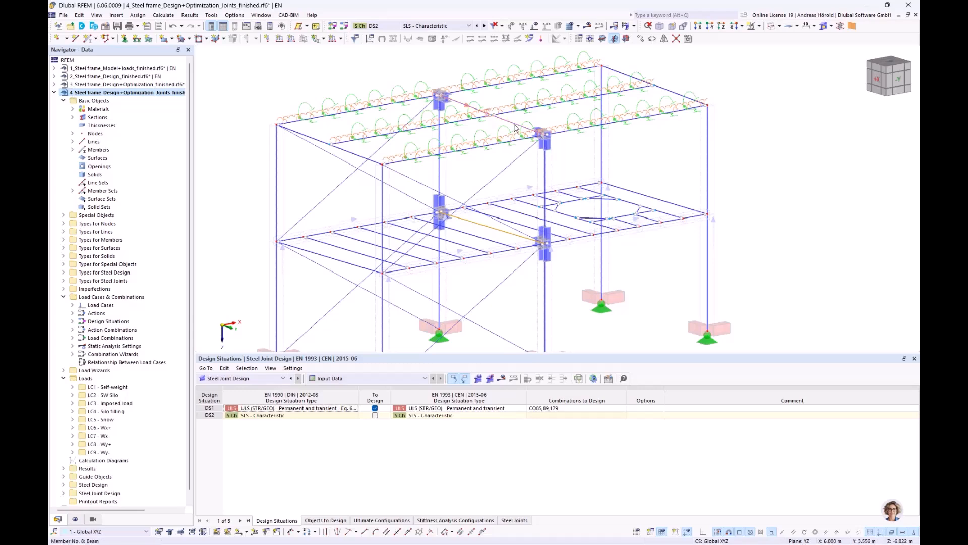
# - Set the rotational spring constant about y of member 8's hinge to 14500 kNm/rad
pyautogui.doubleClick(515, 127)
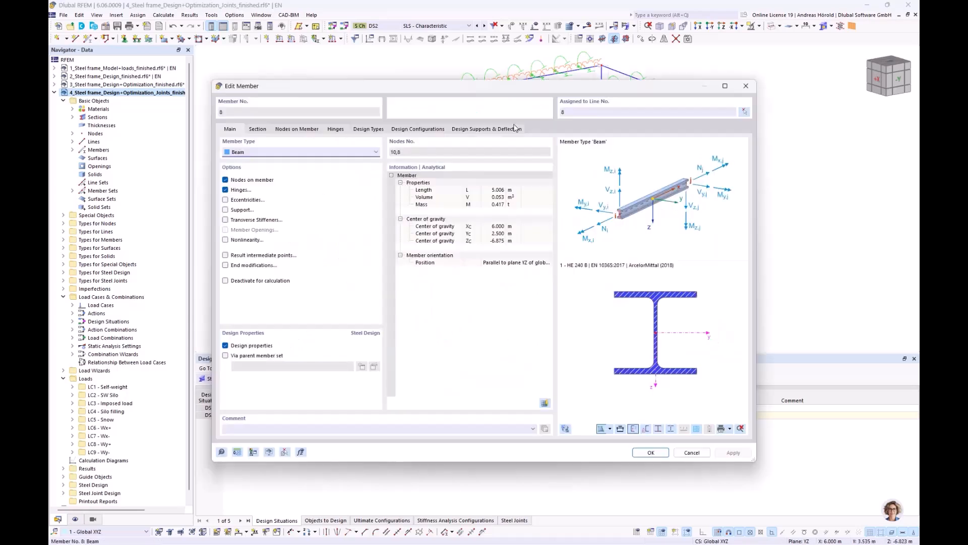
pyautogui.click(337, 129)
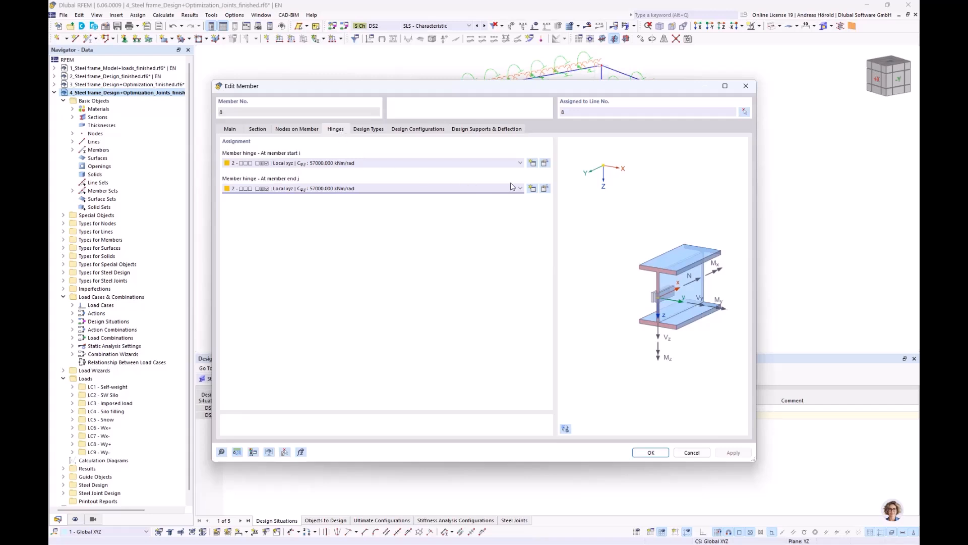
pyautogui.click(545, 164)
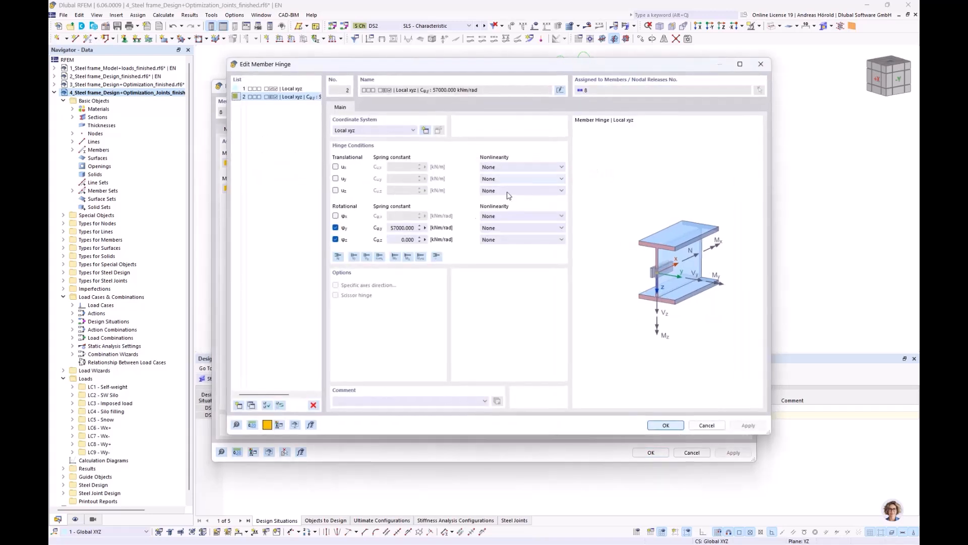
pyautogui.moveTo(389, 227); pyautogui.dragTo(420, 230)
pyautogui.write('14')
pyautogui.write('501.0')
pyautogui.click(419, 226)
pyautogui.doubleClick(401, 227)
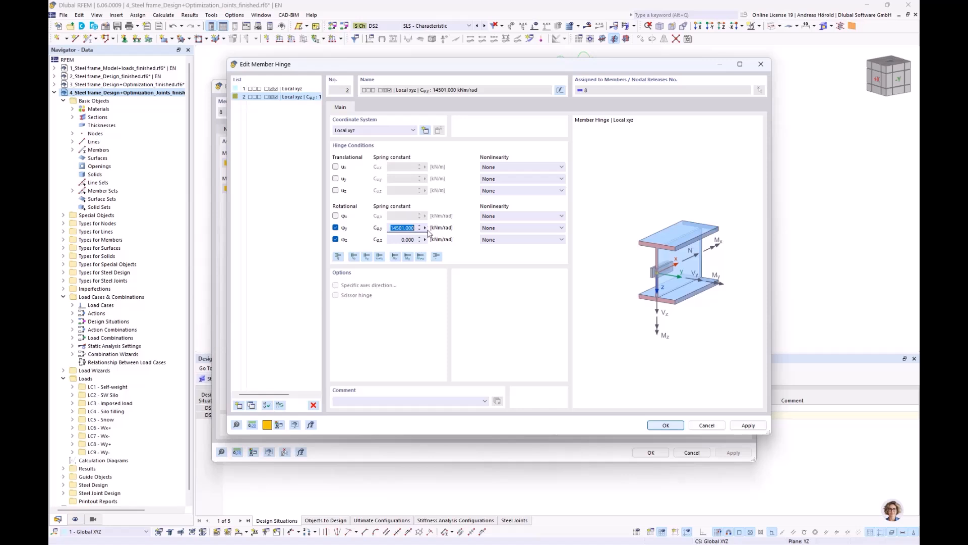
pyautogui.write('1')
pyautogui.click(658, 426)
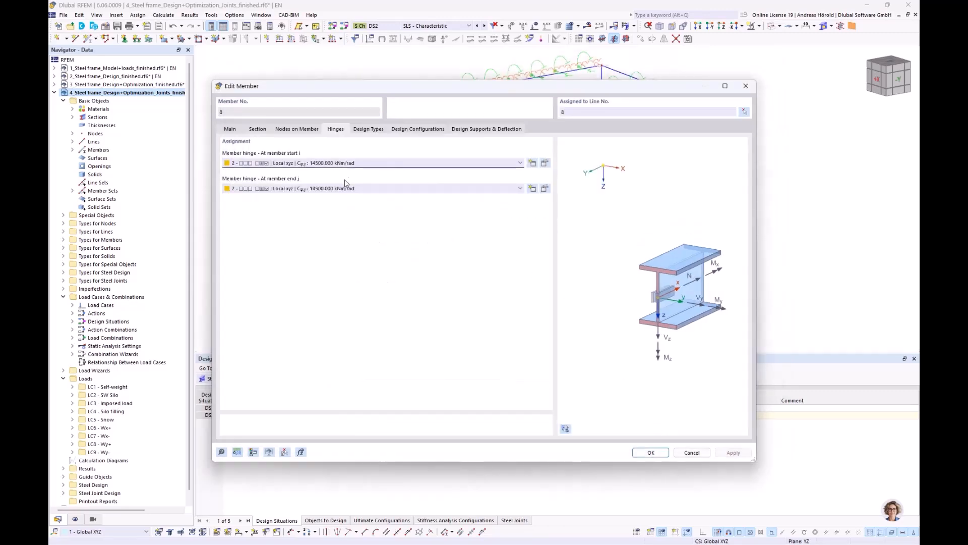
pyautogui.click(648, 452)
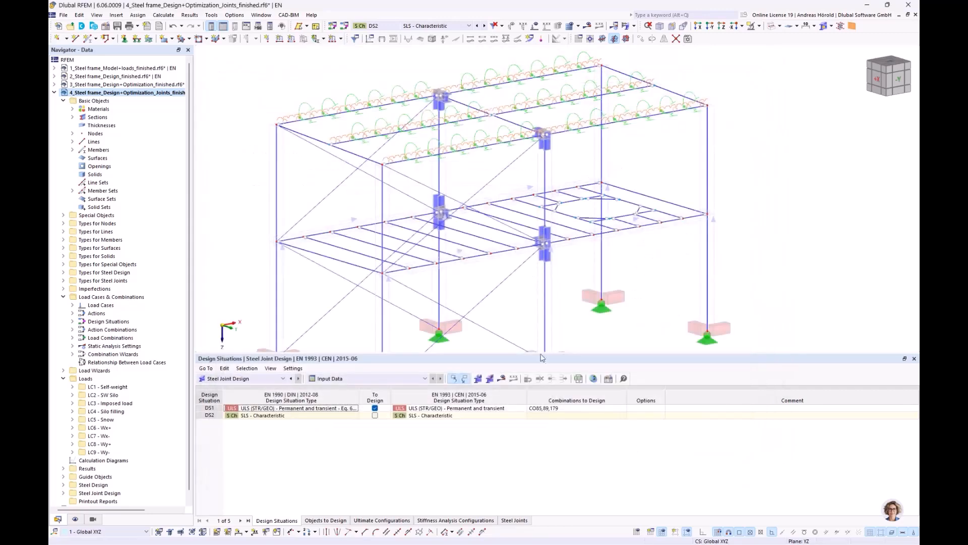
# - Activate hinges for beam member 7 and create a start hinge with a rotational spring constant about y of 57000 kNm/rad
pyautogui.doubleClick(492, 229)
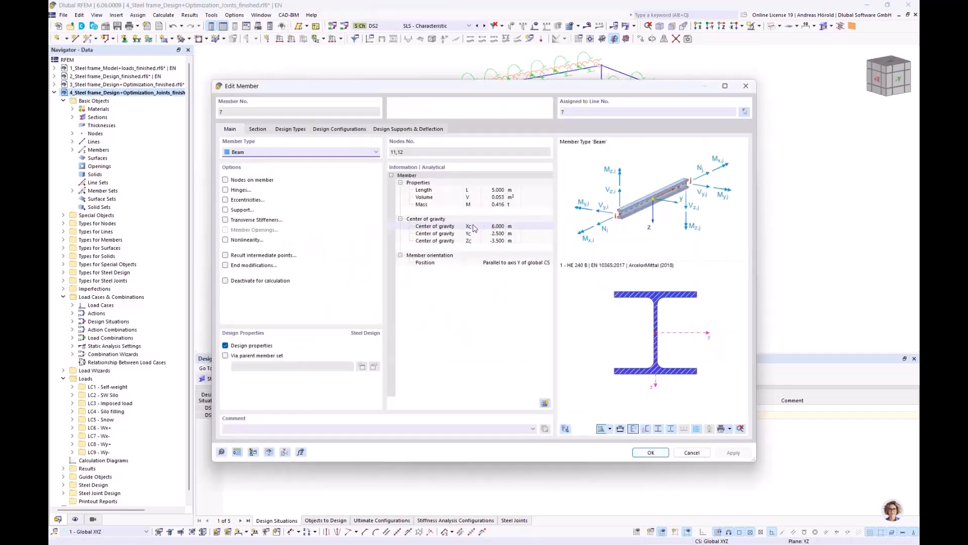
pyautogui.click(226, 190)
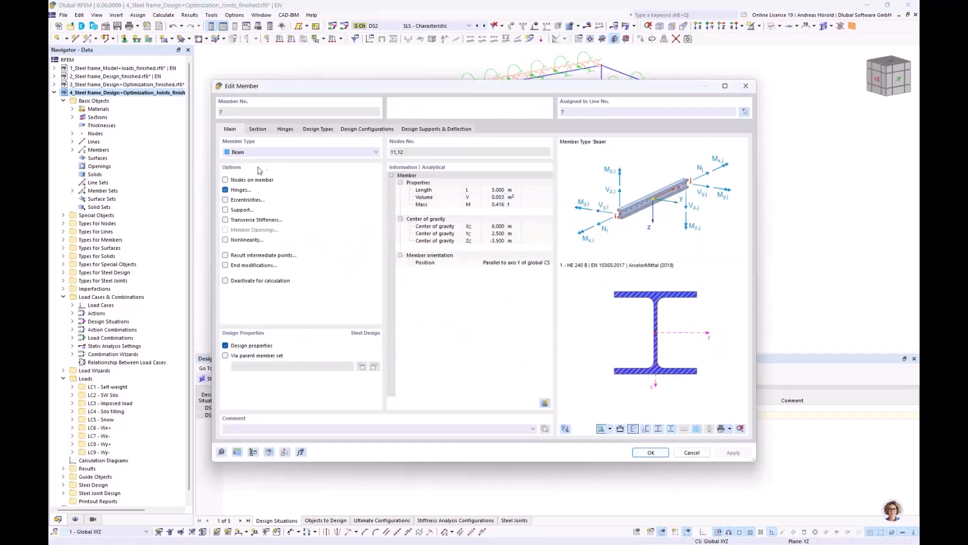
pyautogui.click(286, 130)
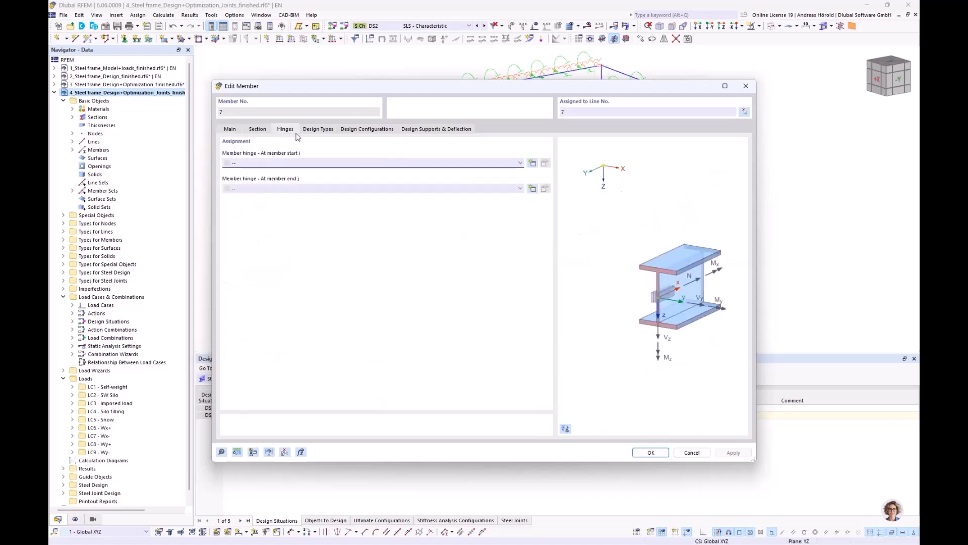
pyautogui.click(533, 163)
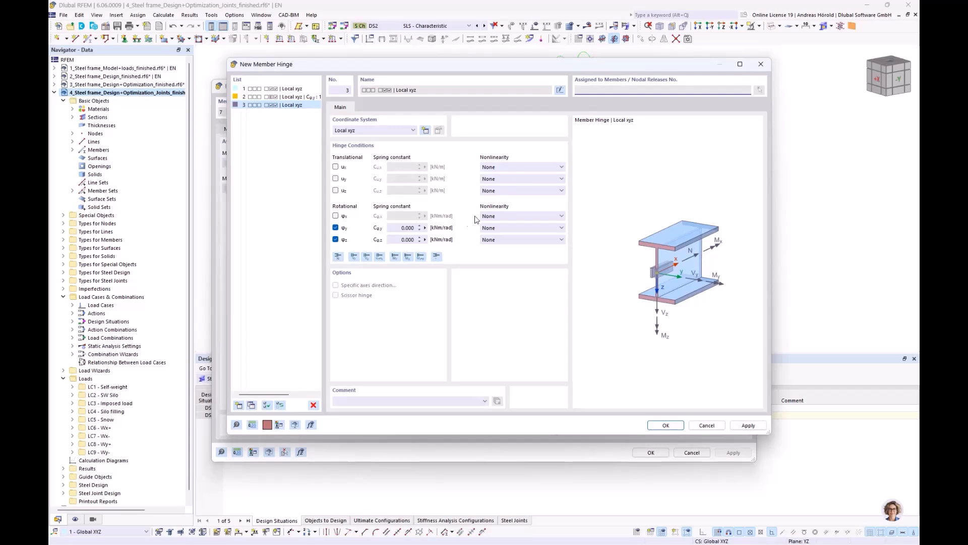
pyautogui.click(399, 228)
pyautogui.write('57')
pyautogui.click(661, 425)
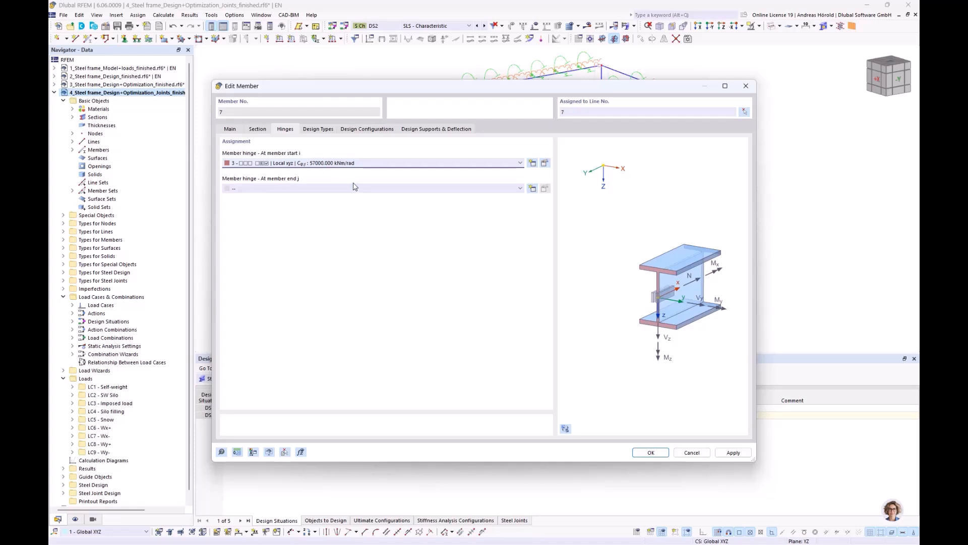
# - Assign the 57000 kNm/rad hinge to the end of member 7 as well and apply the member changes
pyautogui.click(364, 189)
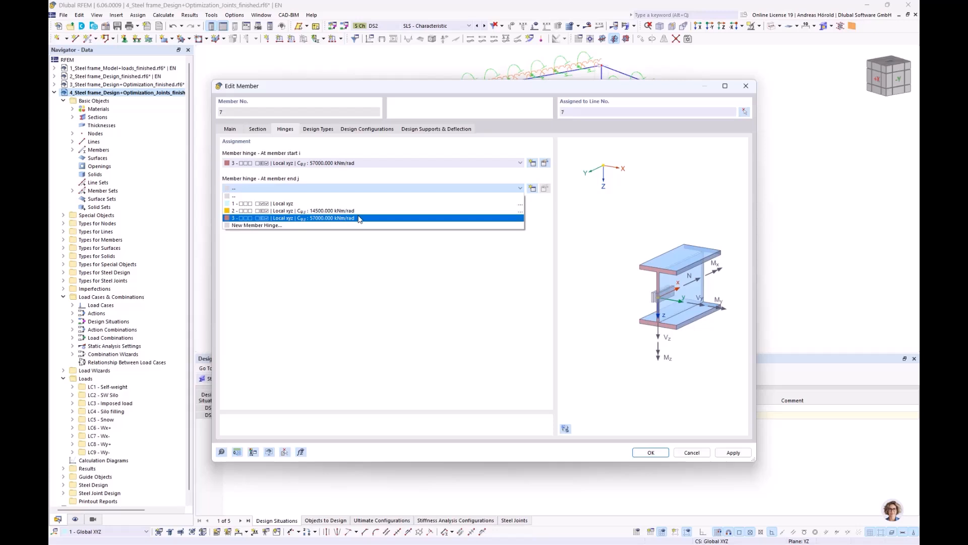
pyautogui.click(360, 219)
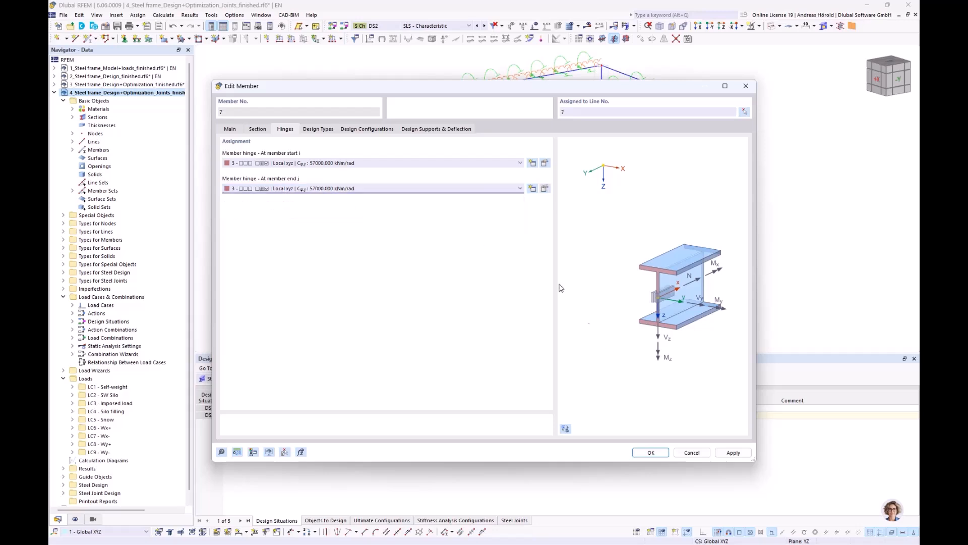
pyautogui.click(655, 456)
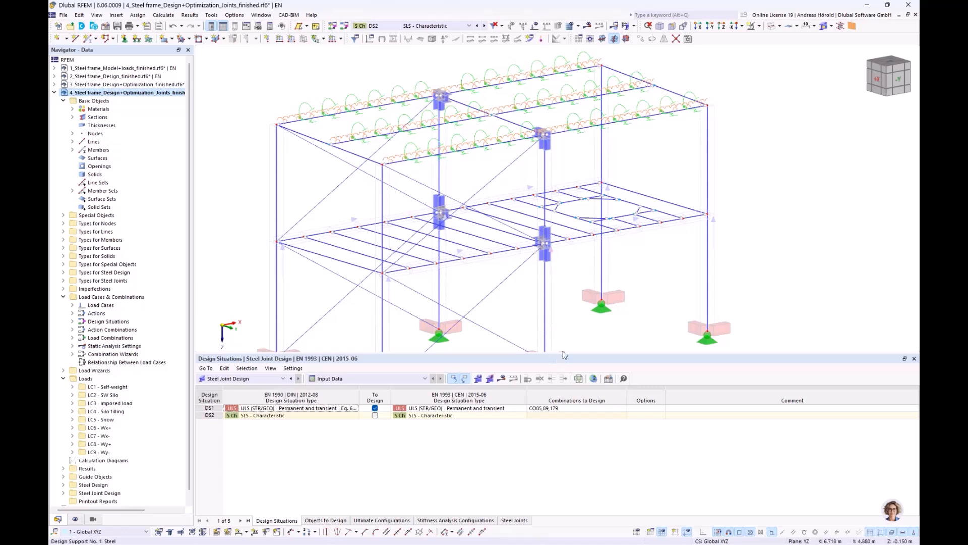
# - Switch to the calculated model 5_Steel frame_Design+Optimization_Joints_Hinges_finished and show its steel joint design ratios by joint in an enlarged table
pyautogui.moveTo(563, 355); pyautogui.dragTo(558, 414)
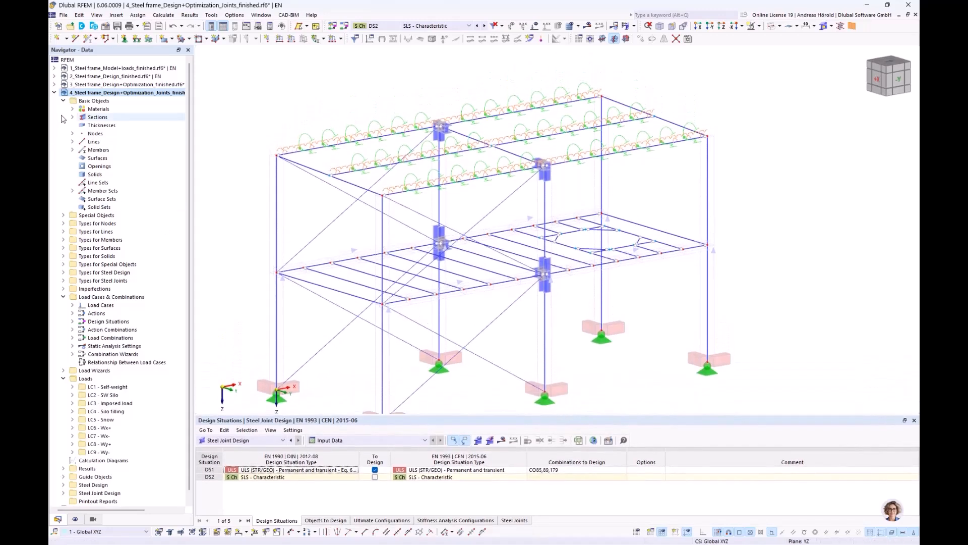
pyautogui.click(54, 93)
pyautogui.doubleClick(106, 101)
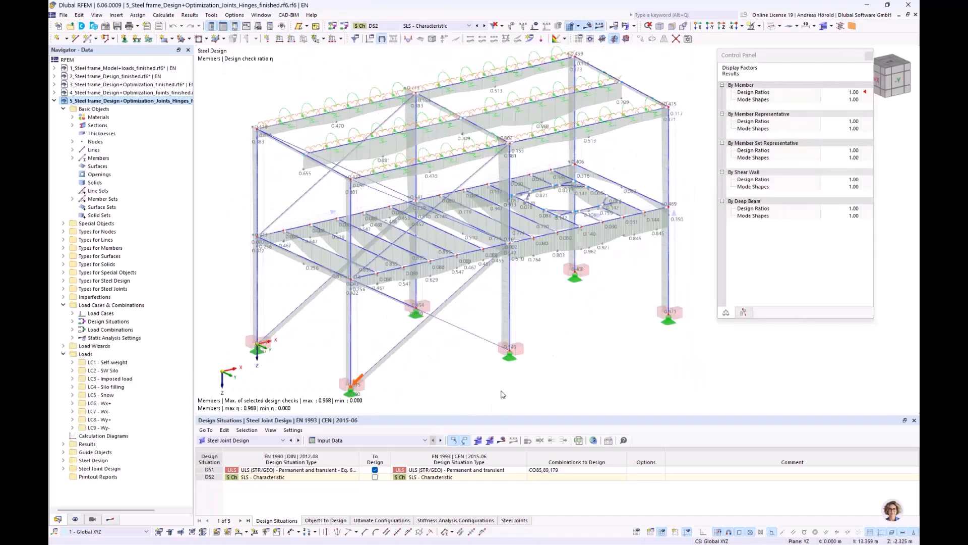
pyautogui.click(502, 442)
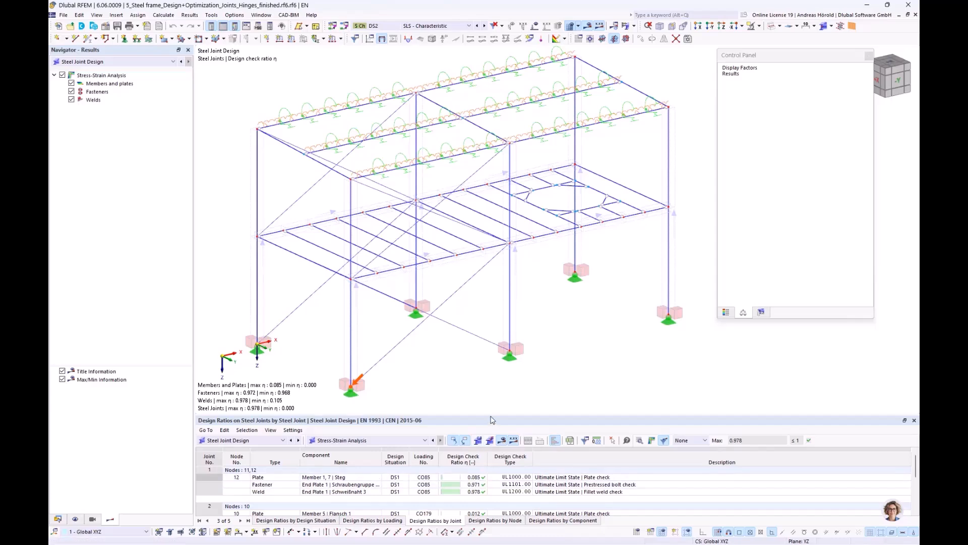
pyautogui.moveTo(491, 415); pyautogui.dragTo(491, 350)
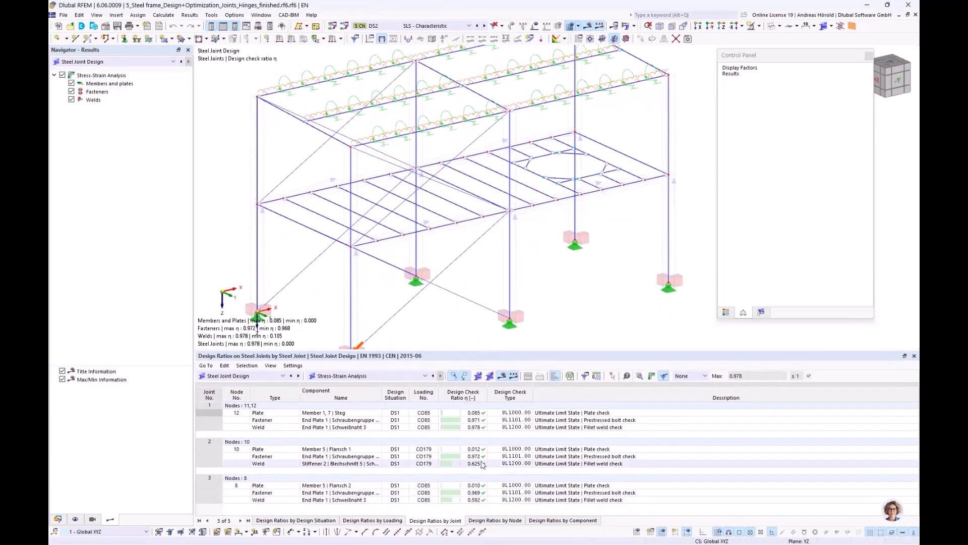
# - Show the Steel Design ratios on members by section and examine the design checks for section HE 240 B
pyautogui.click(264, 375)
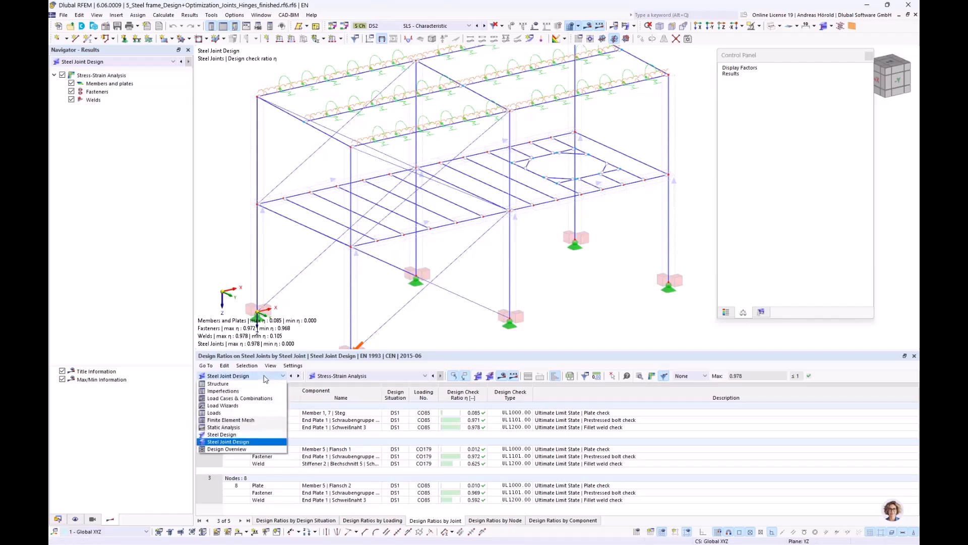
pyautogui.click(261, 440)
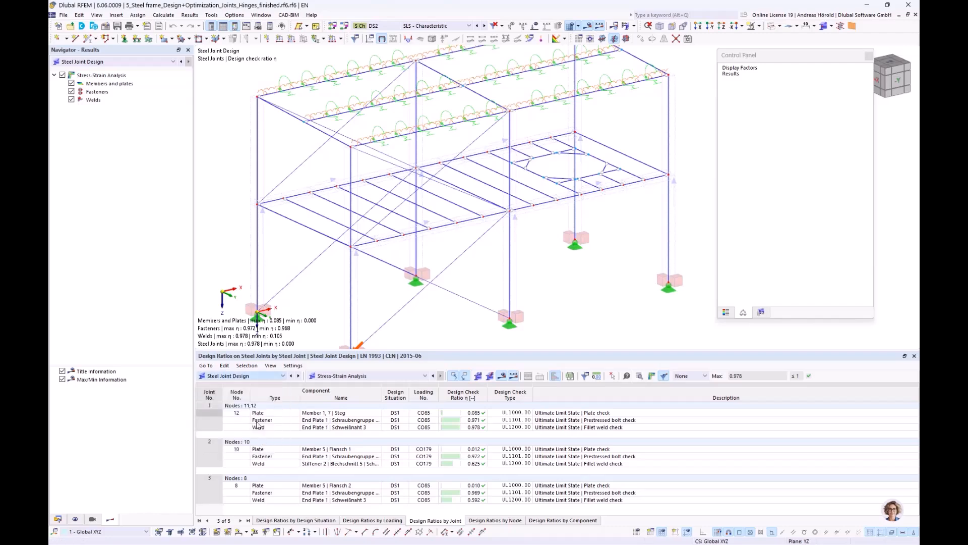
pyautogui.click(262, 375)
pyautogui.click(251, 439)
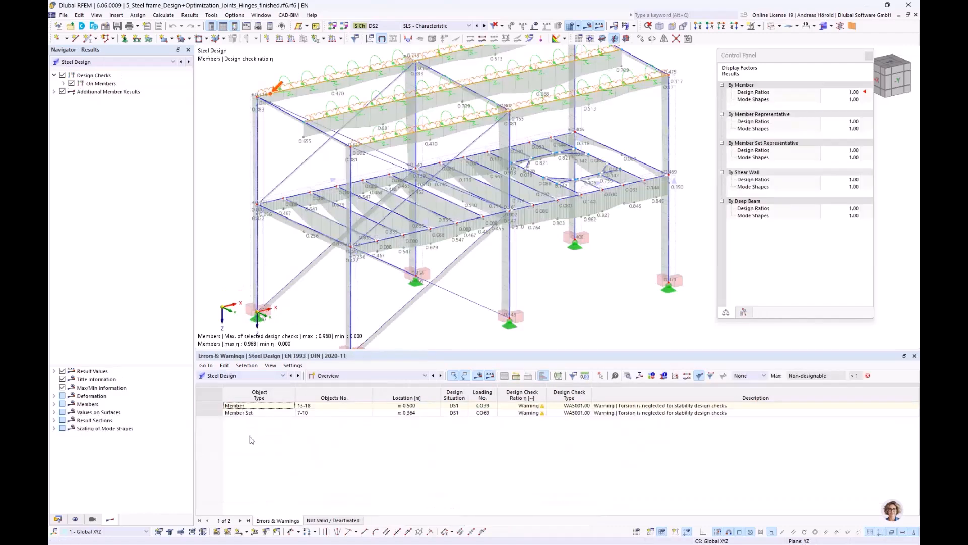
pyautogui.click(383, 377)
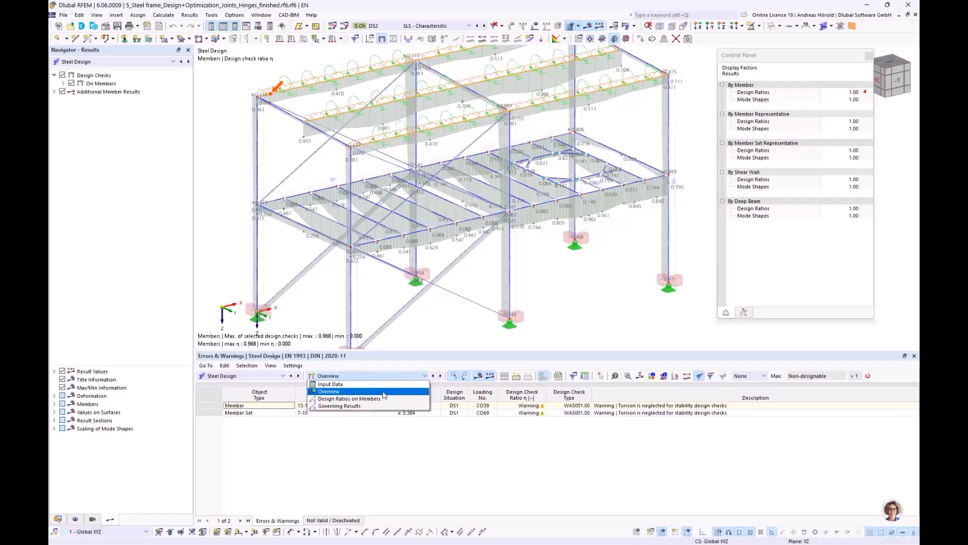
pyautogui.click(383, 399)
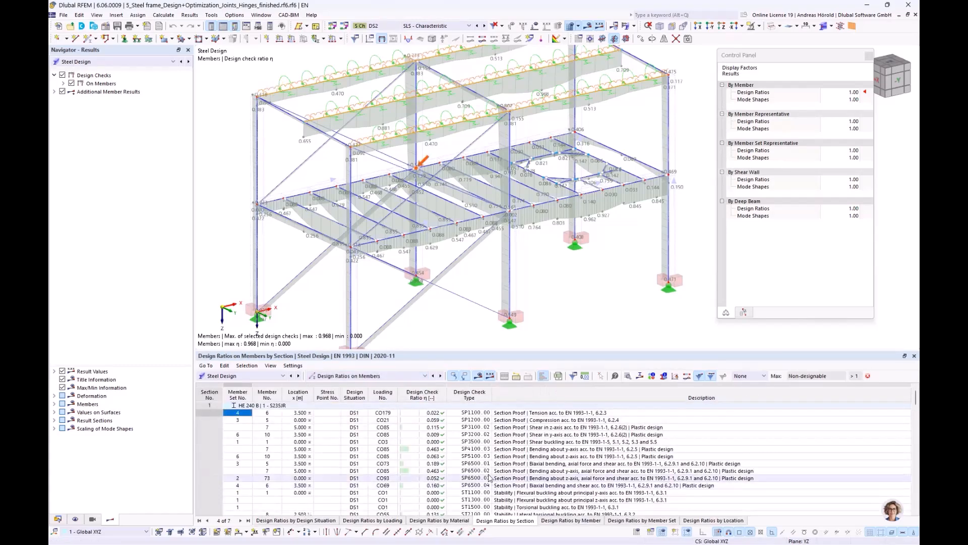
pyautogui.scroll(-5, 479, 445)
pyautogui.scroll(4, 479, 445)
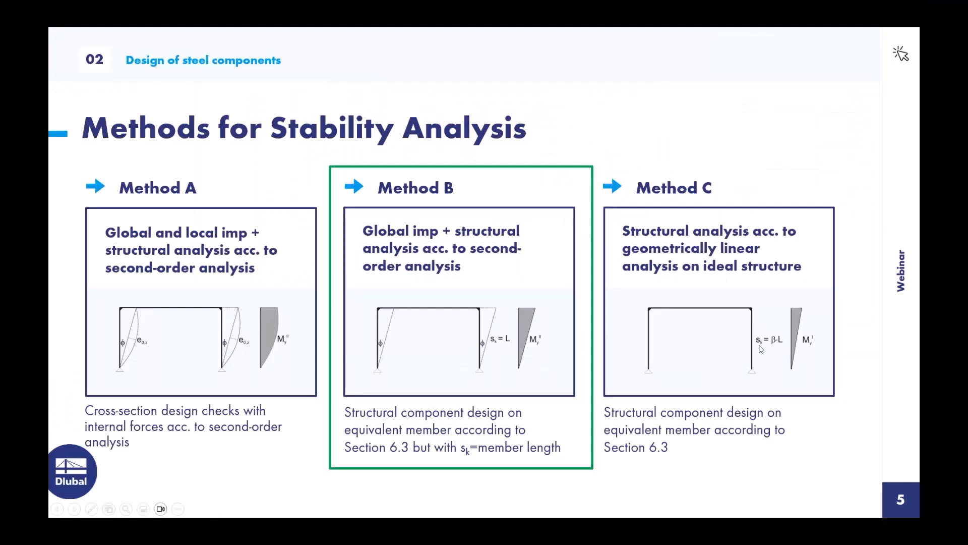
pyautogui.click(775, 321)
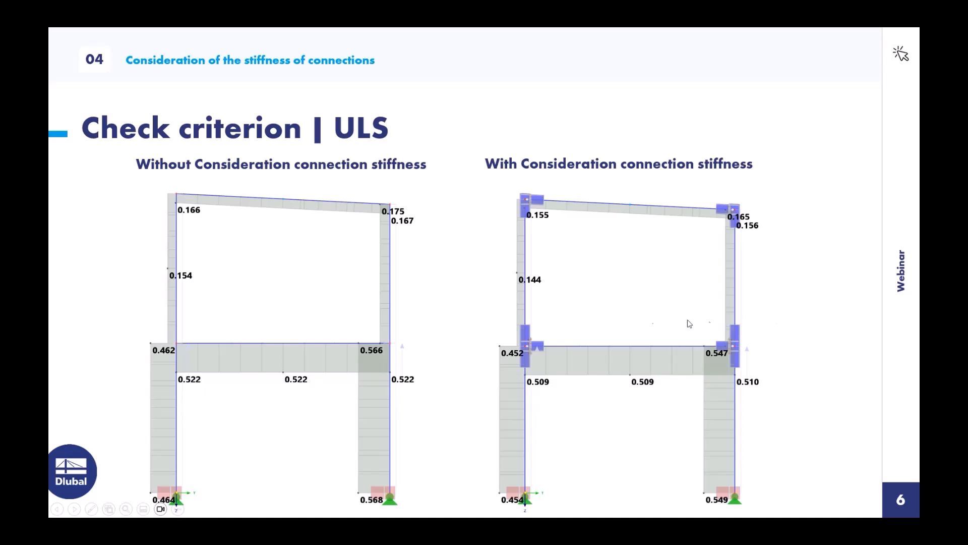
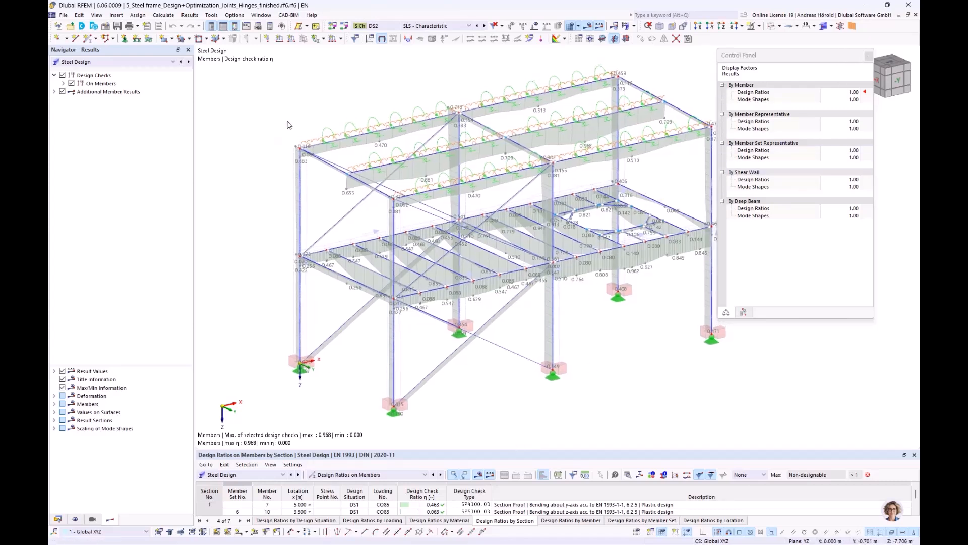
# - Send the steel design ratio graphic to a new printout report as a window-filling picture, saving and showing the report
pyautogui.click(138, 27)
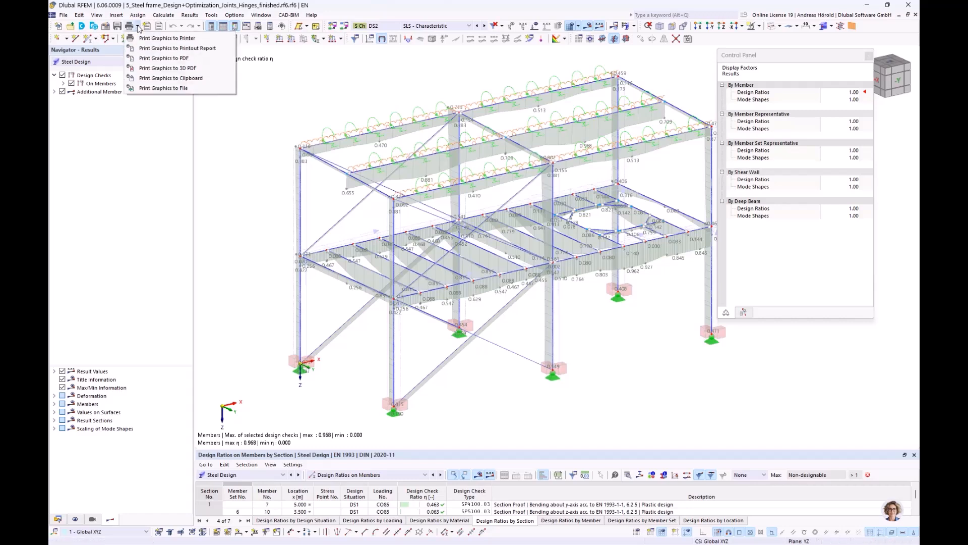
pyautogui.click(162, 48)
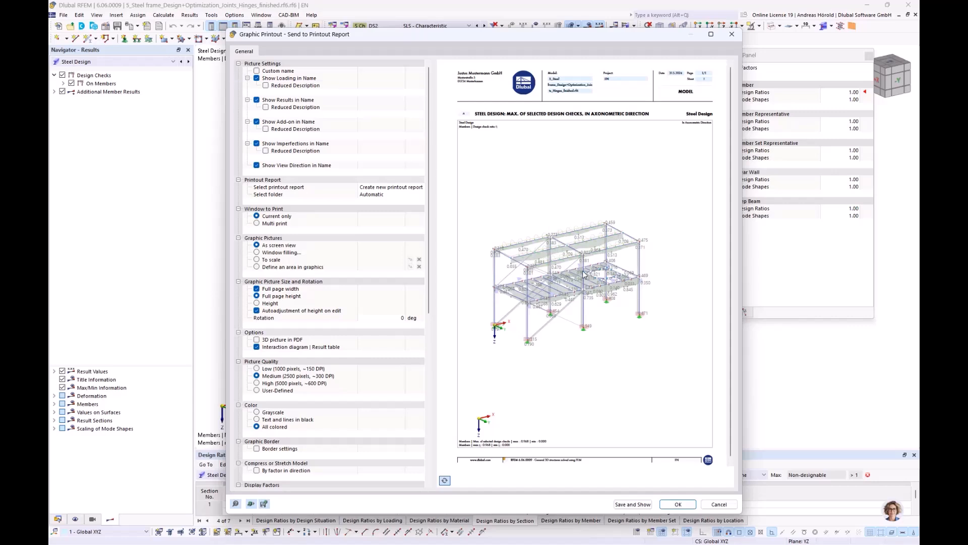
pyautogui.click(257, 252)
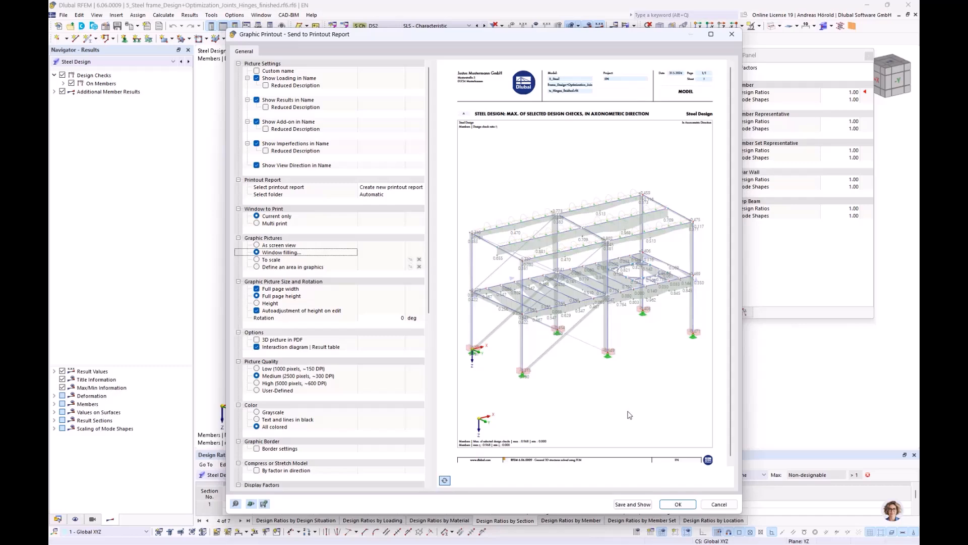
pyautogui.click(634, 505)
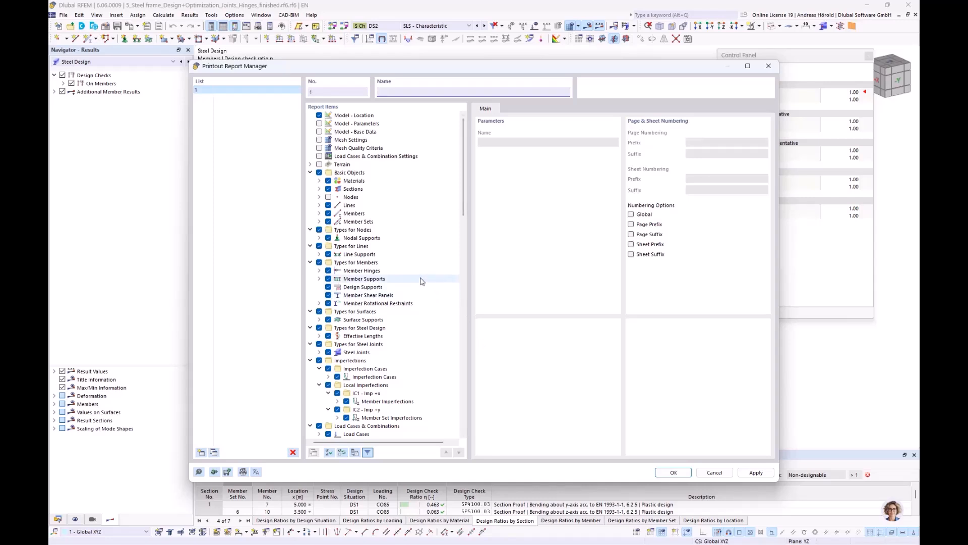
# - Review the report items down to the Steel Design and Steel Joint Design results and generate the report with the preset selection
pyautogui.scroll(-2, 389, 240)
pyautogui.scroll(-15, 389, 240)
pyautogui.scroll(-8, 391, 305)
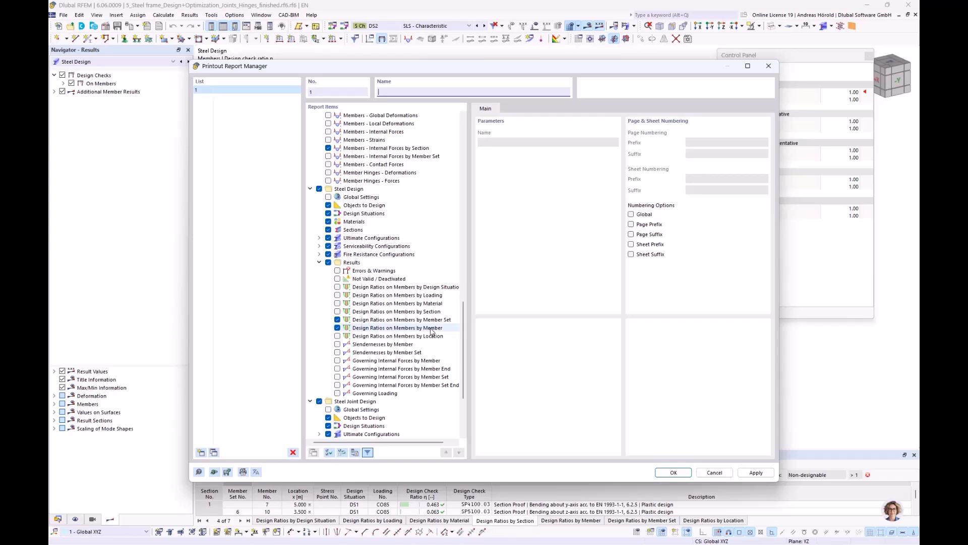
pyautogui.scroll(-4, 419, 346)
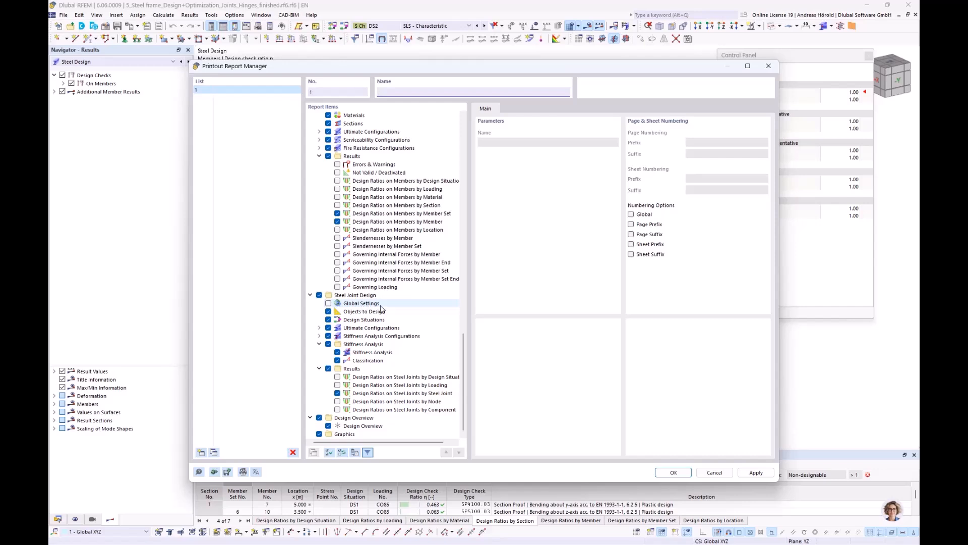
pyautogui.scroll(4, 381, 309)
pyautogui.scroll(-4, 381, 309)
pyautogui.click(671, 472)
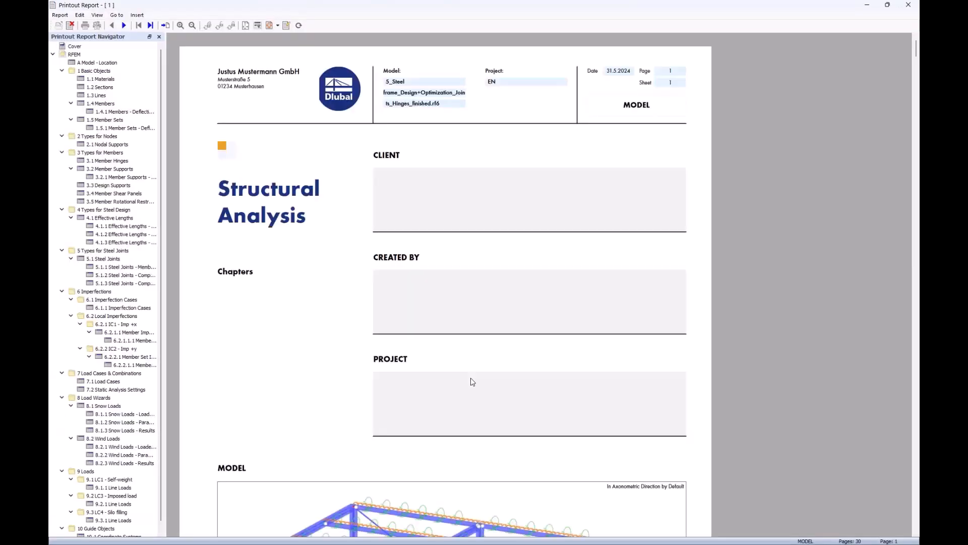
# - Look through the generated report's cover page, model picture and chapter list down to the steel design chapters
pyautogui.scroll(-1, 333, 344)
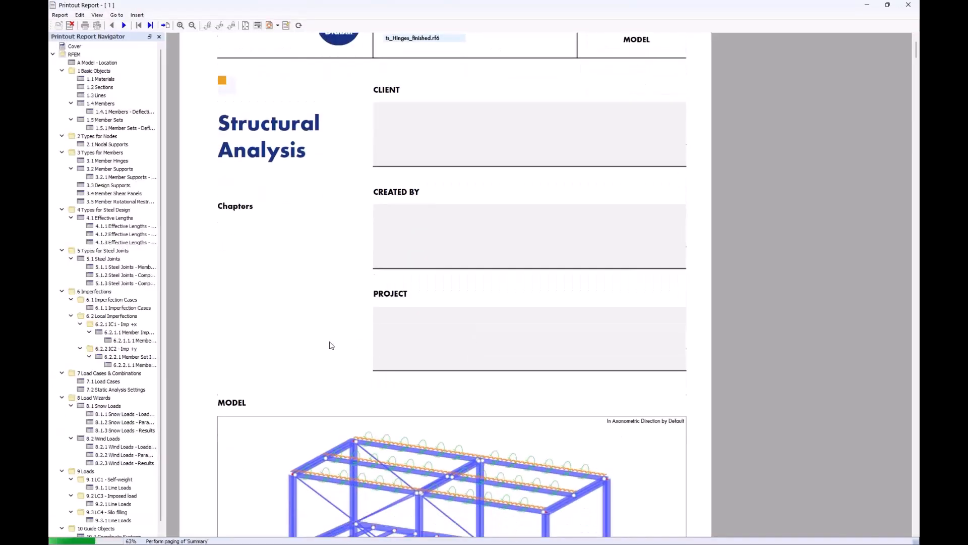
pyautogui.scroll(-5, 331, 345)
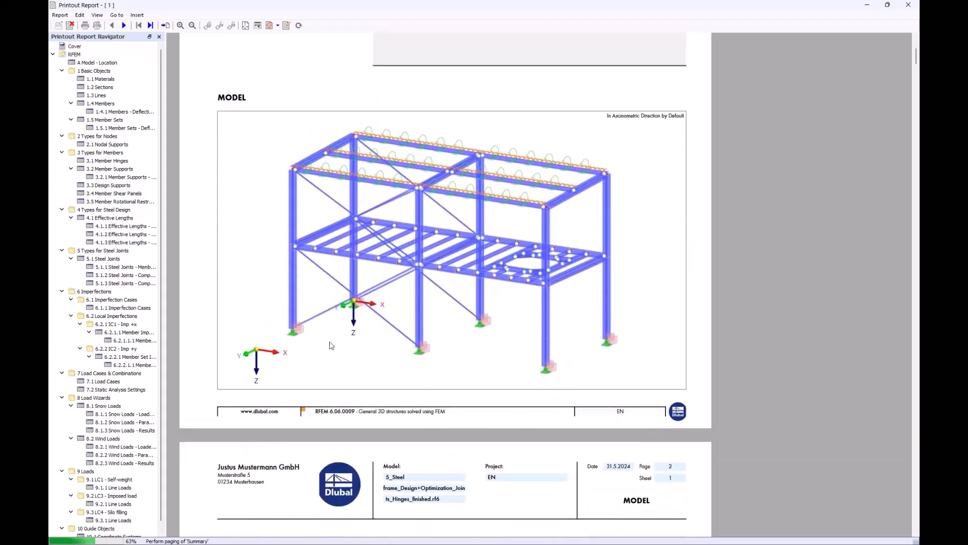
pyautogui.scroll(6, 332, 345)
pyautogui.scroll(-1, 331, 345)
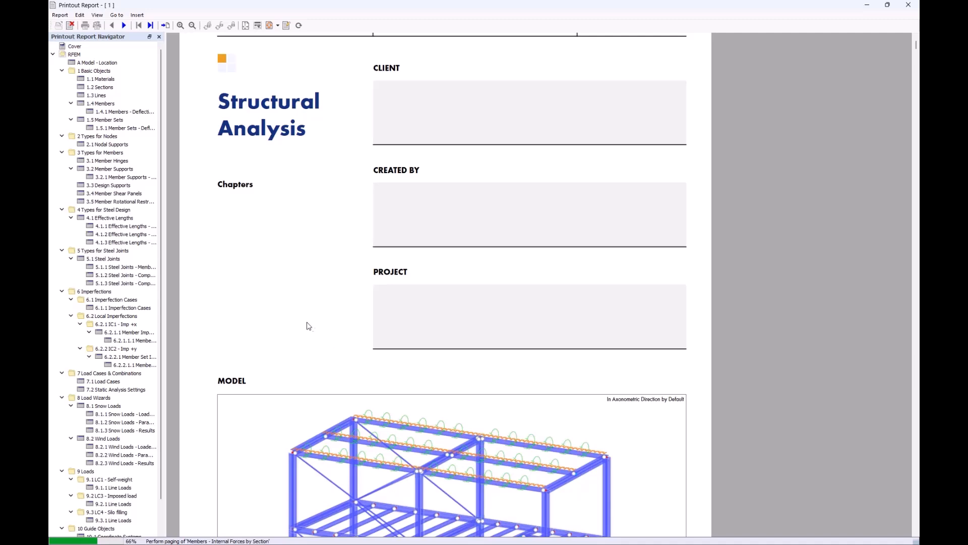
pyautogui.scroll(-1, 121, 331)
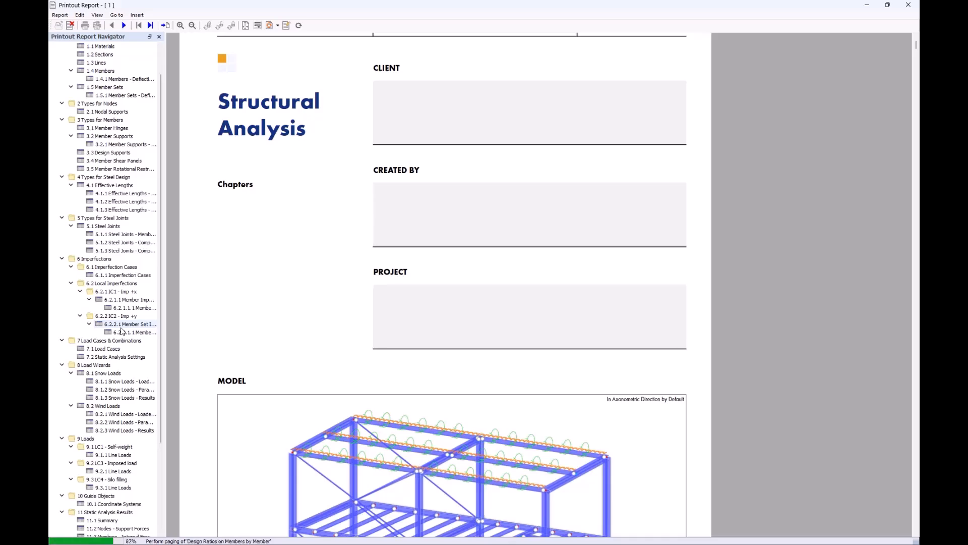
pyautogui.scroll(-10, 121, 331)
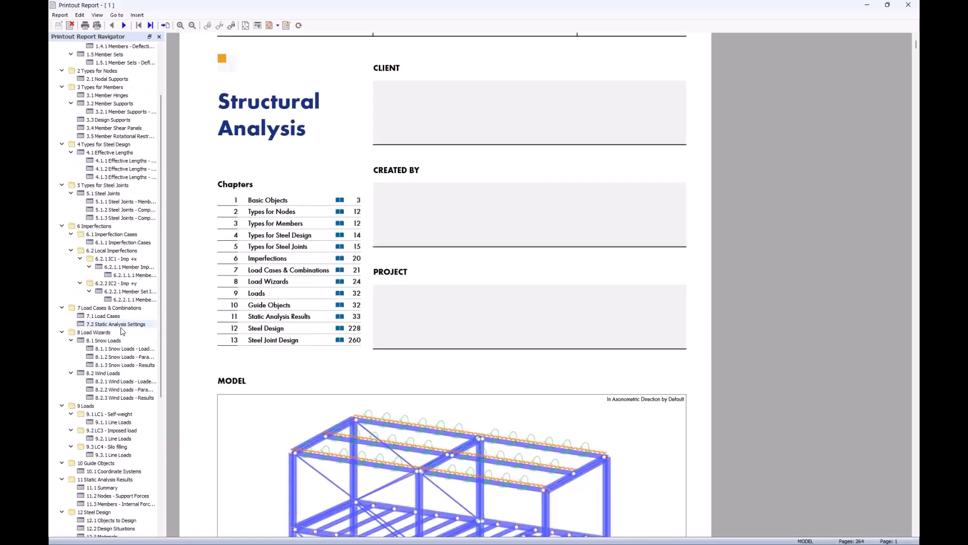
pyautogui.scroll(2, 121, 331)
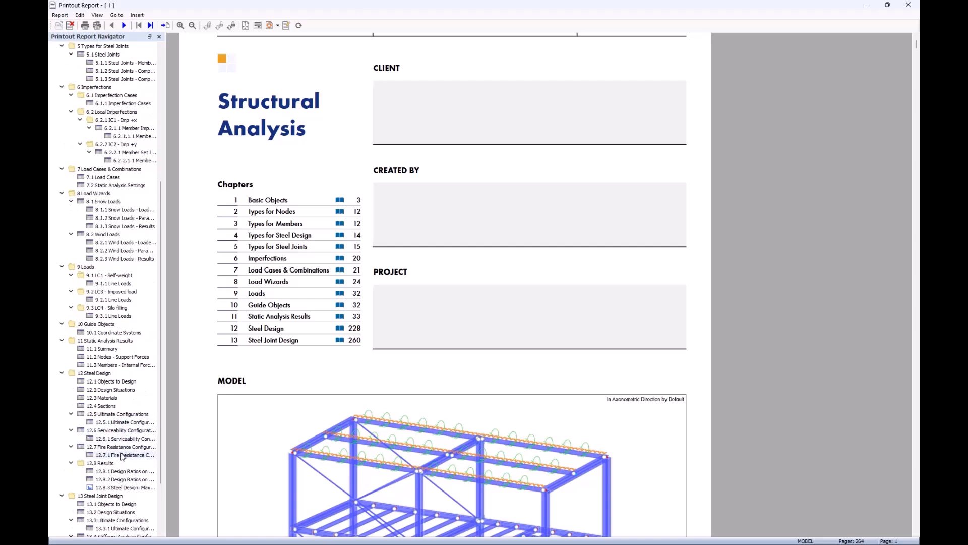
# - Examine the Steel Design graphic in the report and the chapter with design ratios on members by member
pyautogui.click(112, 486)
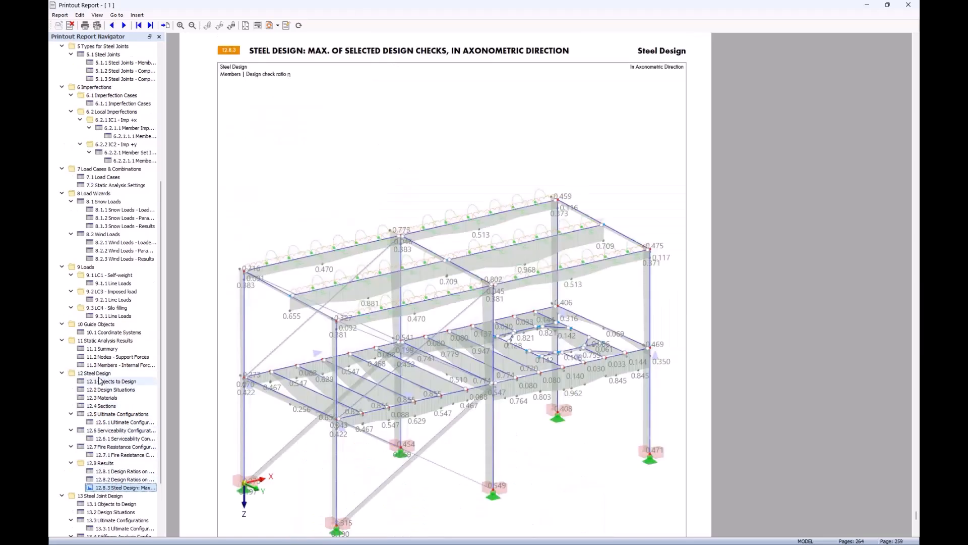
pyautogui.scroll(-3, 118, 404)
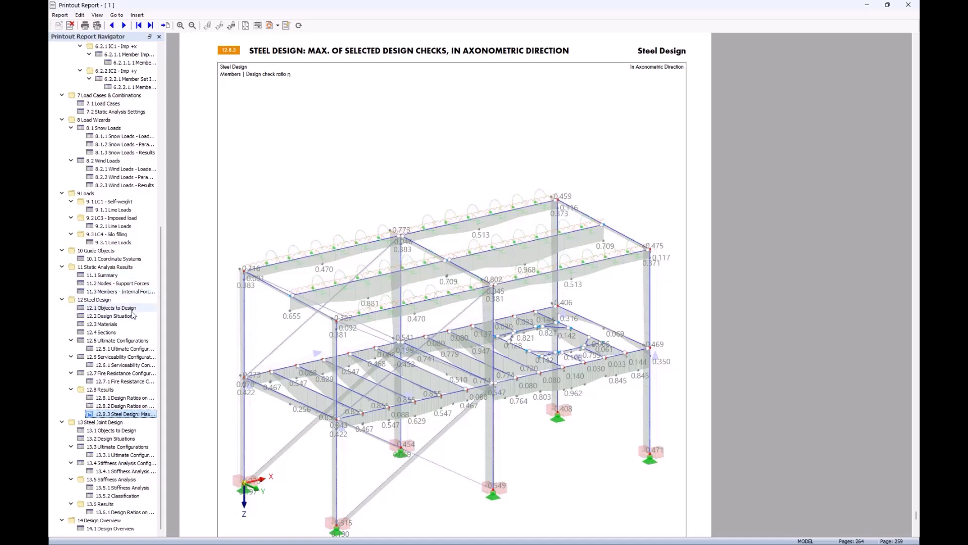
pyautogui.scroll(-1, 282, 317)
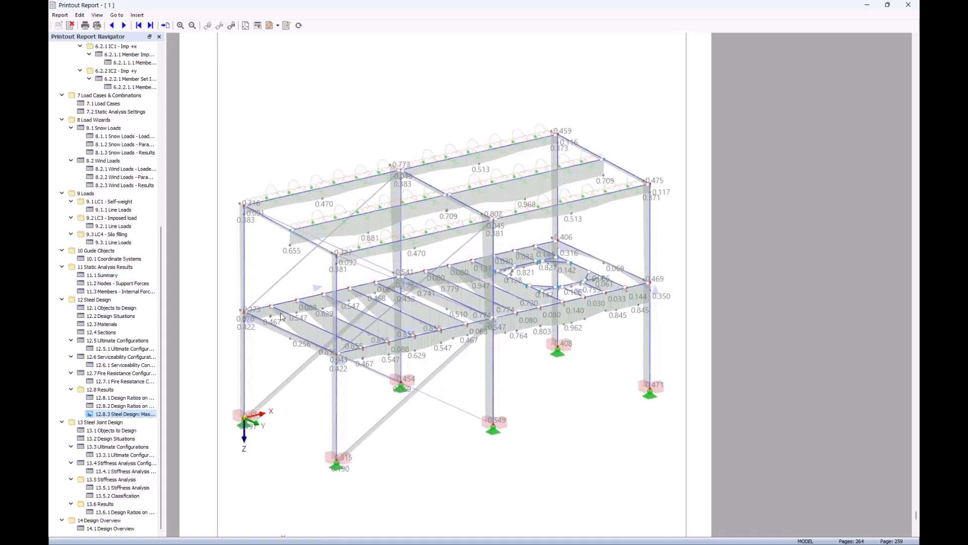
pyautogui.click(121, 406)
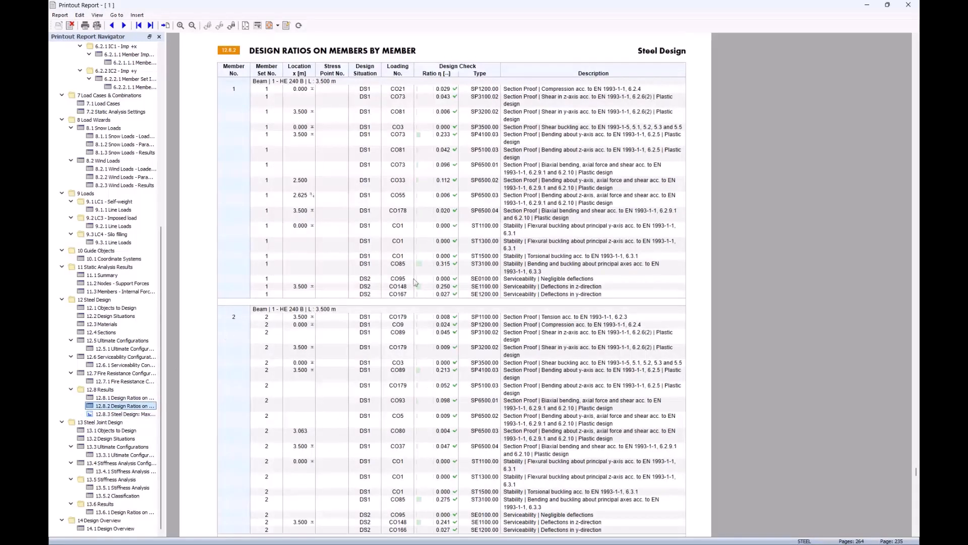
pyautogui.scroll(-10, 446, 274)
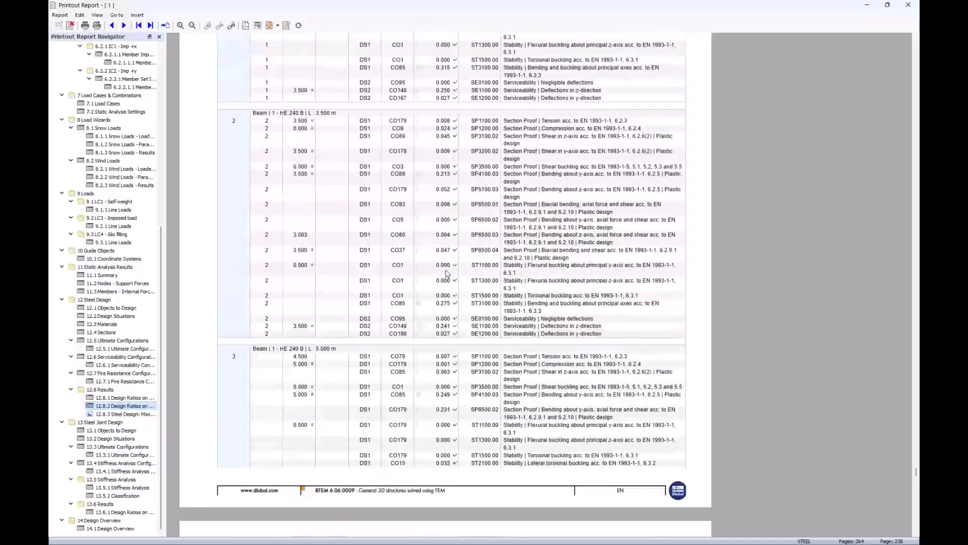
pyautogui.scroll(-9, 446, 274)
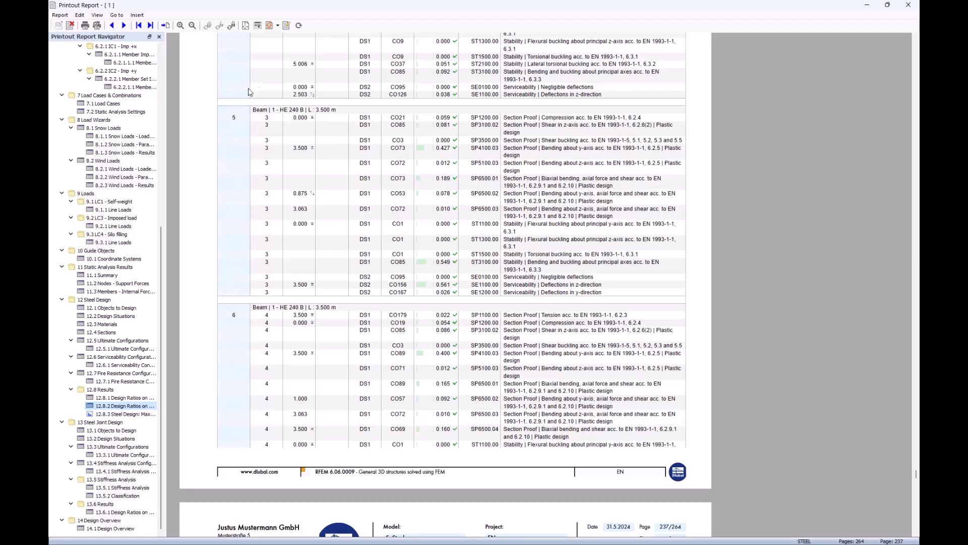
# - Check the selected report items again in the Printout Report Manager and leave it without changes
pyautogui.click(286, 26)
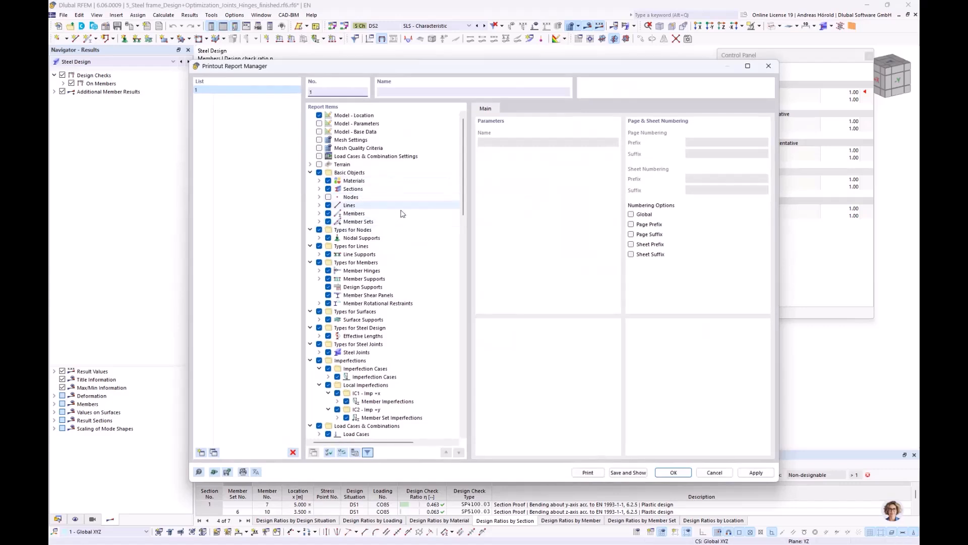
pyautogui.scroll(-15, 420, 266)
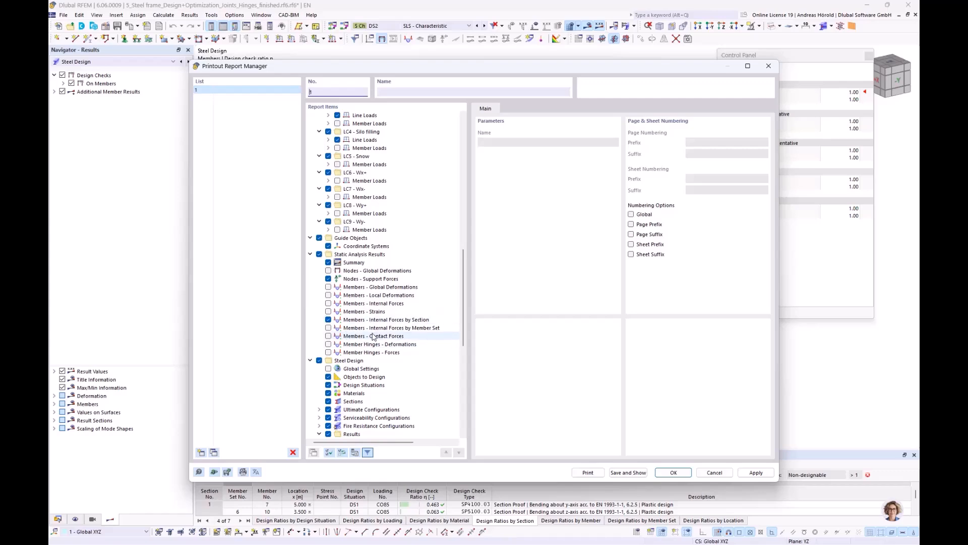
pyautogui.scroll(-3, 374, 335)
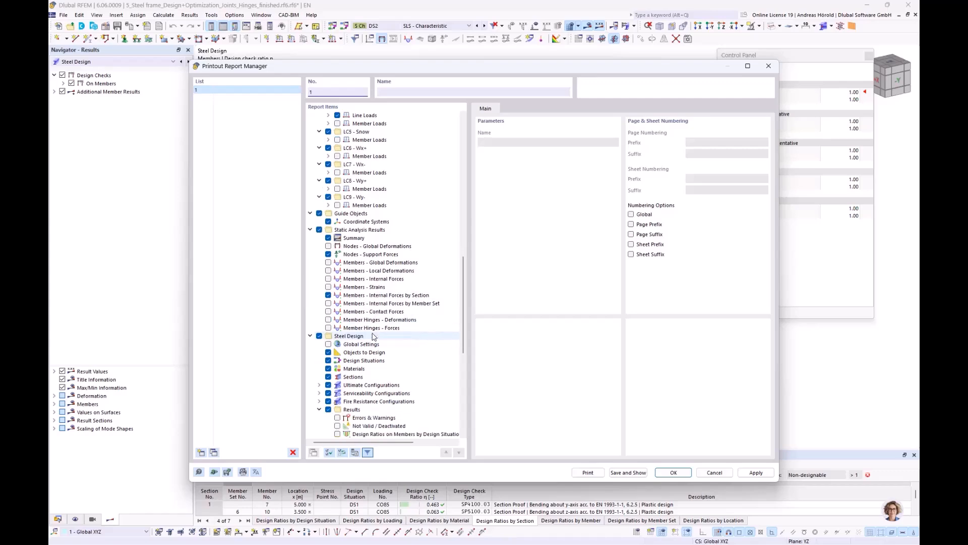
pyautogui.click(714, 473)
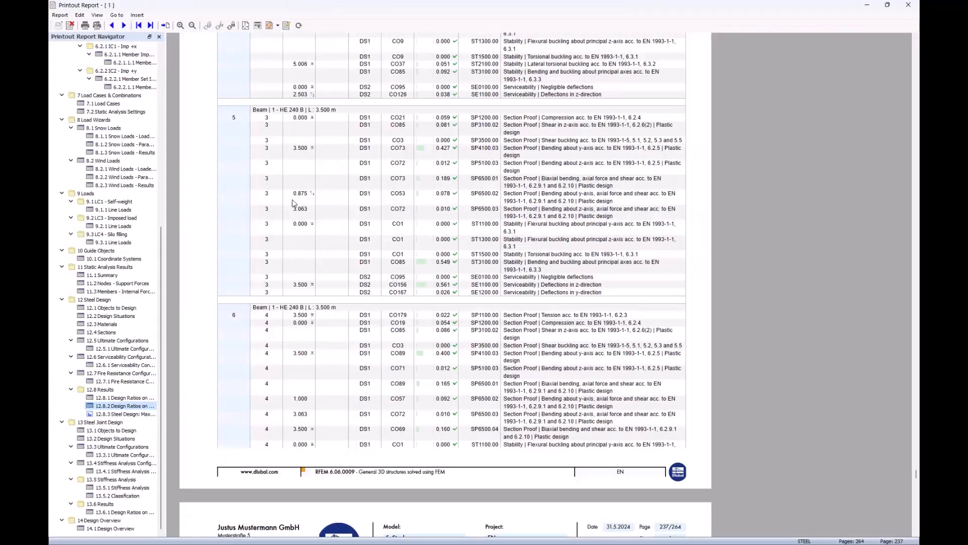
# - Return to the report's cover page and open its printer and page settings for editing
pyautogui.scroll(4, 294, 203)
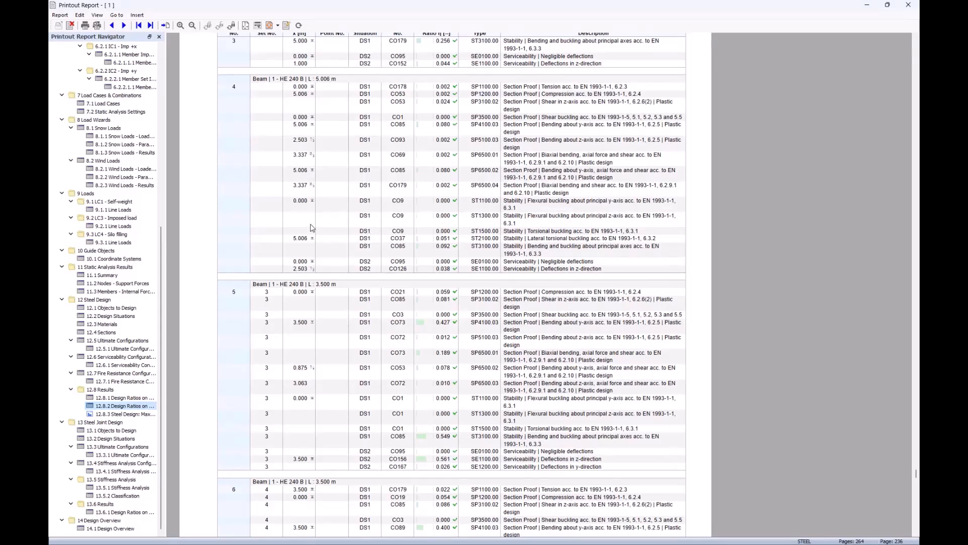
pyautogui.scroll(5, 311, 228)
pyautogui.scroll(10, 128, 62)
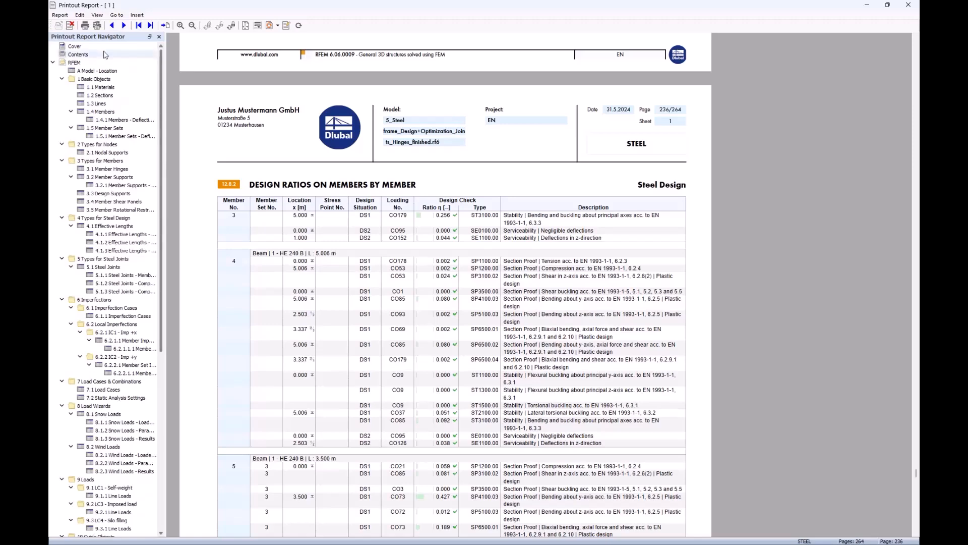
pyautogui.click(84, 45)
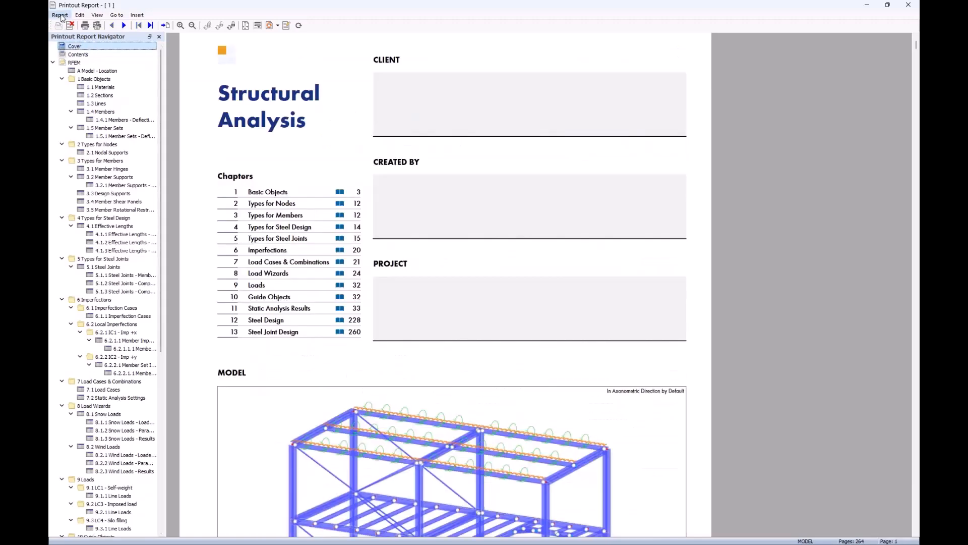
pyautogui.rightClick(96, 47)
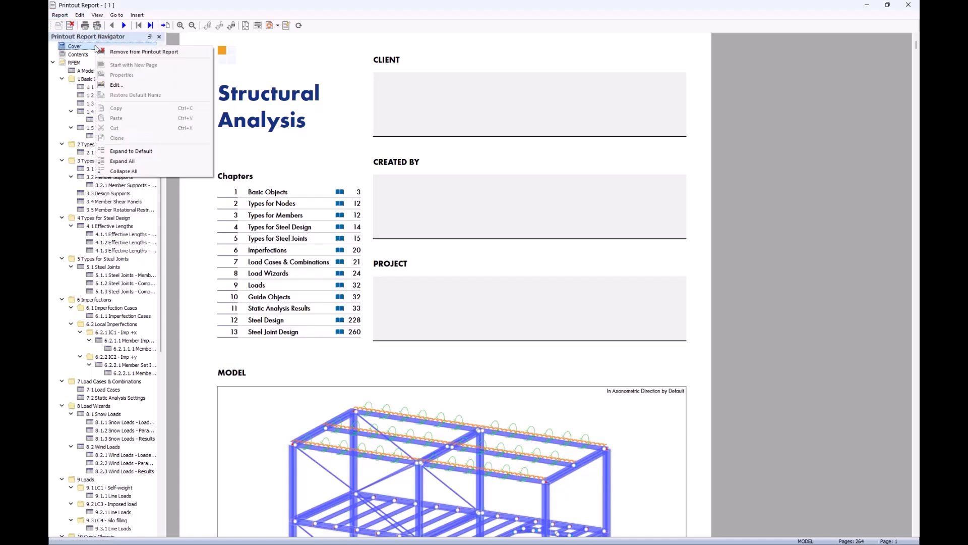
pyautogui.click(129, 87)
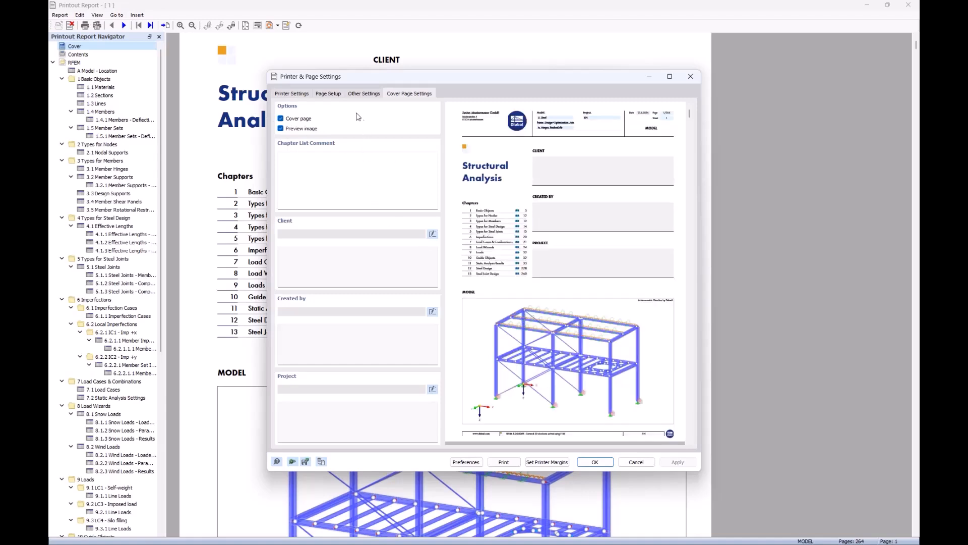
# - Review the page setup and header settings, and load the Dlubal page settings template for the report
pyautogui.click(329, 95)
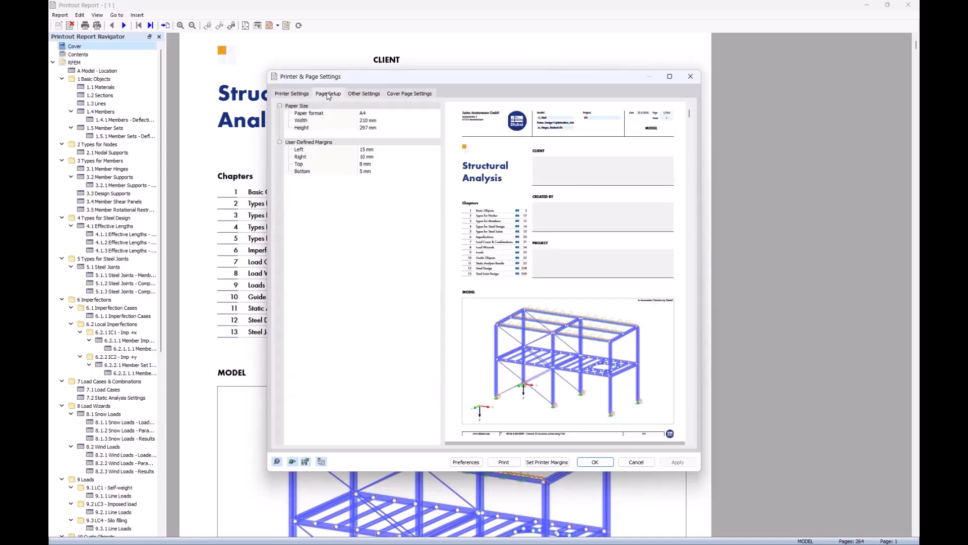
pyautogui.click(361, 96)
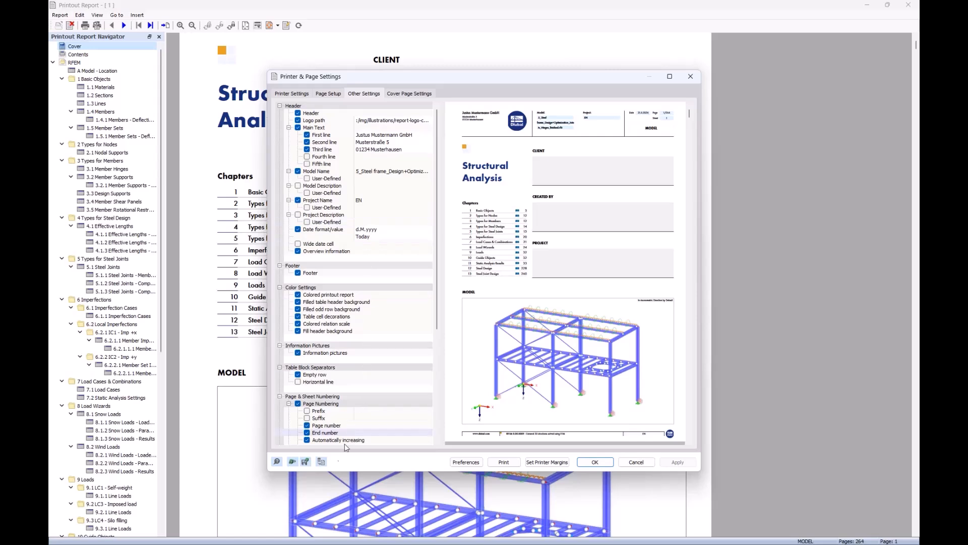
pyautogui.click(293, 461)
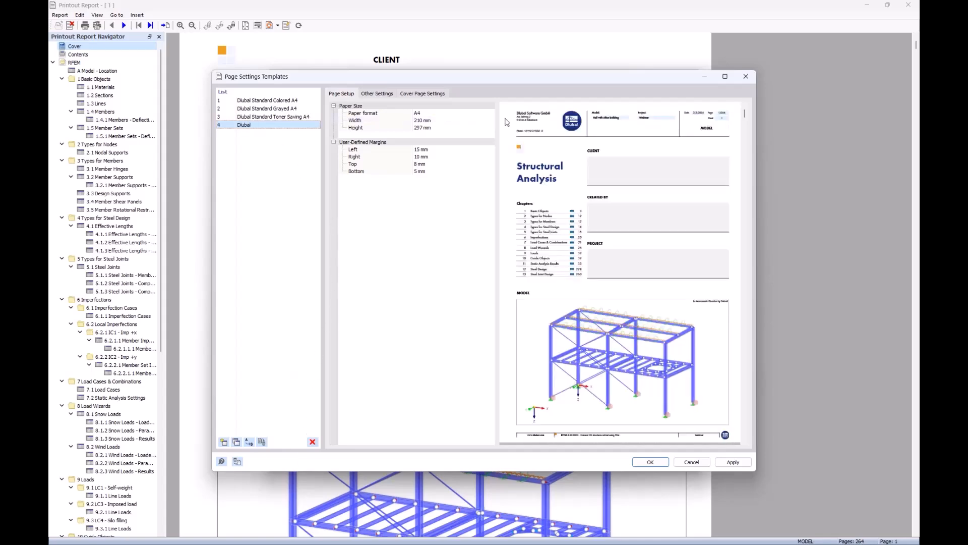
pyautogui.click(650, 461)
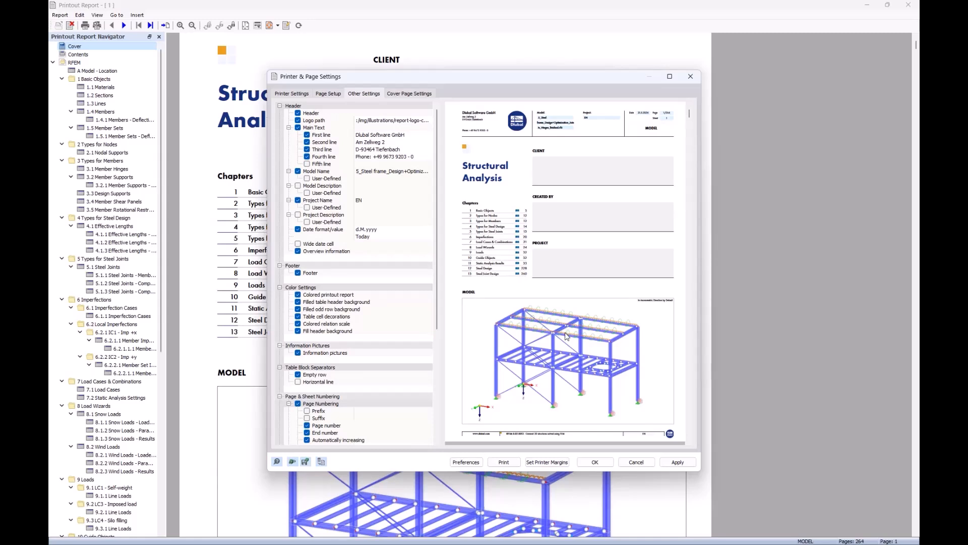
# - Set the bottom page margin to 10 mm and apply the page settings to the report
pyautogui.click(595, 462)
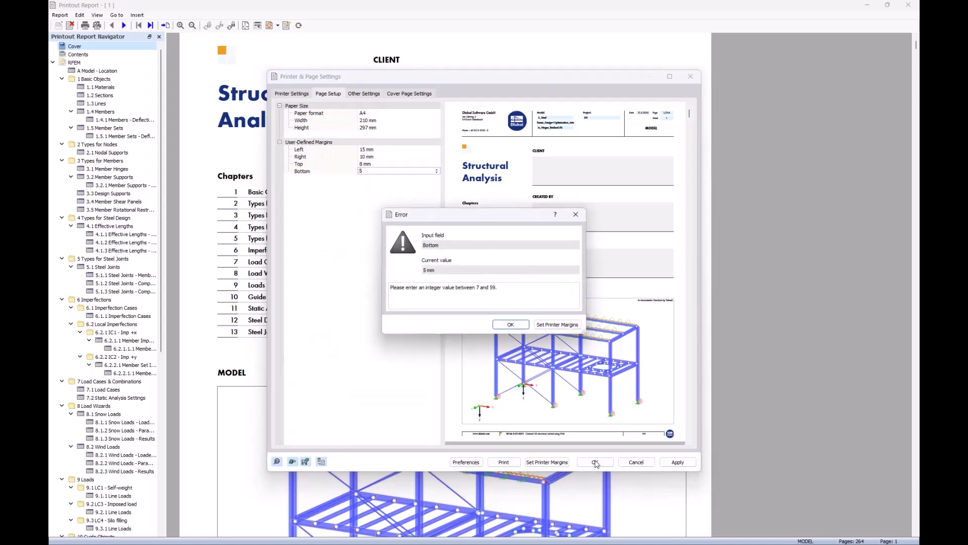
pyautogui.click(509, 324)
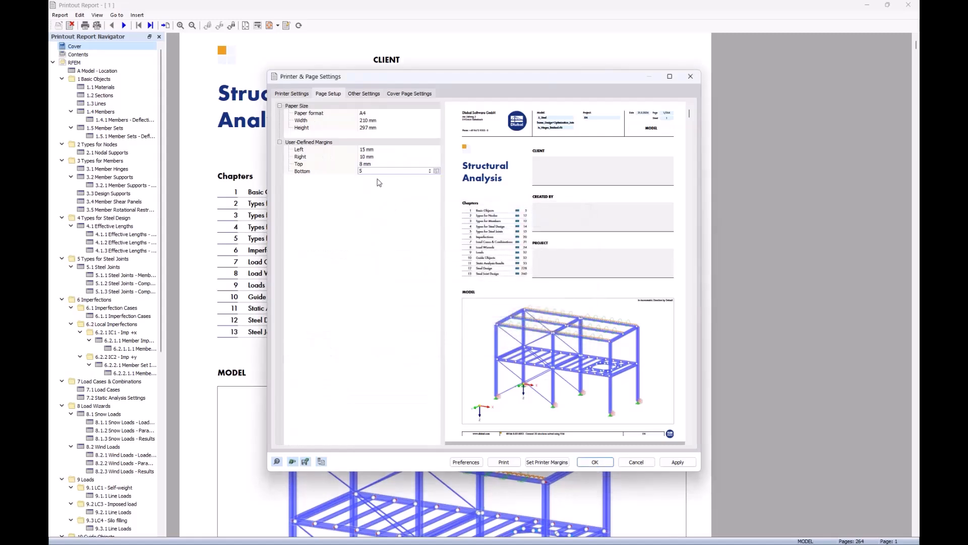
pyautogui.write('10')
pyautogui.click(595, 462)
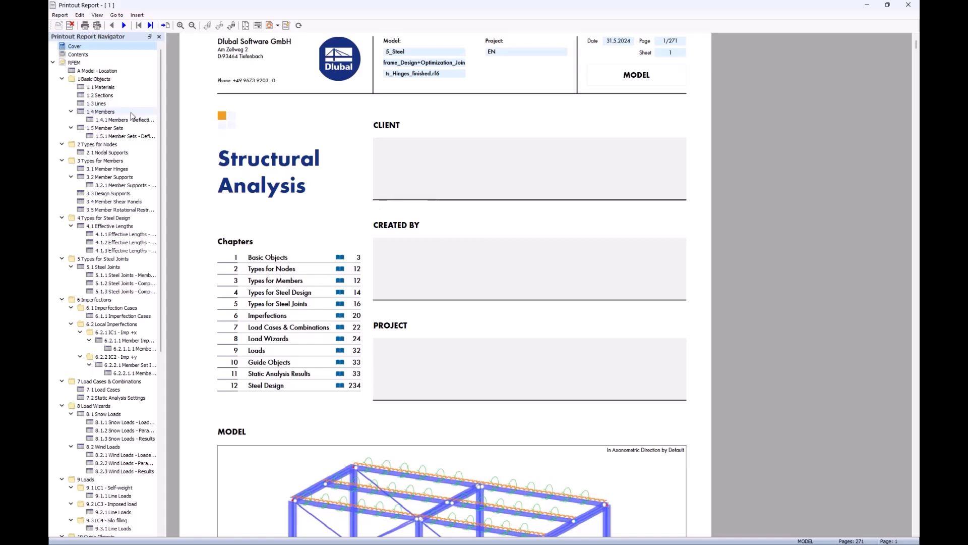
# - Enter the client's name in the report's cover page settings and confirm them
pyautogui.rightClick(83, 48)
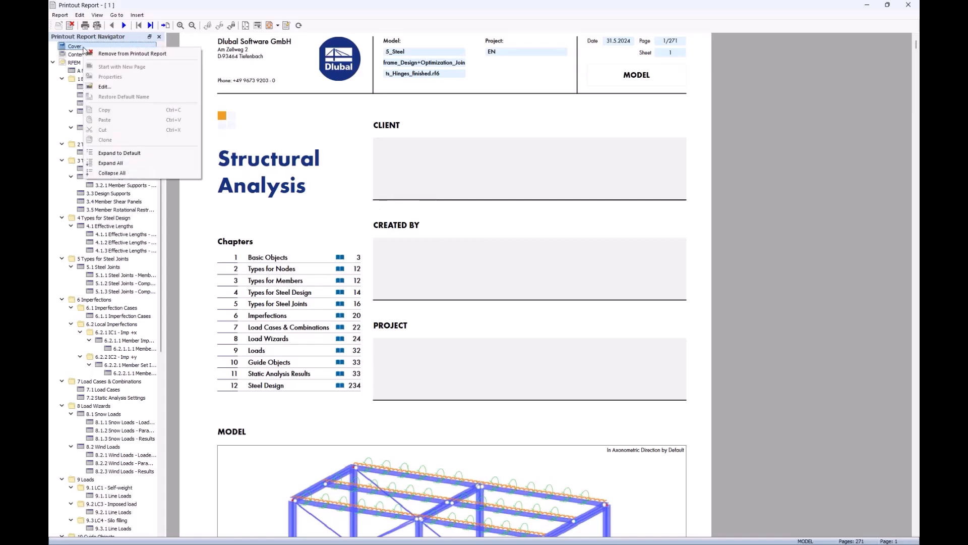
pyautogui.click(116, 87)
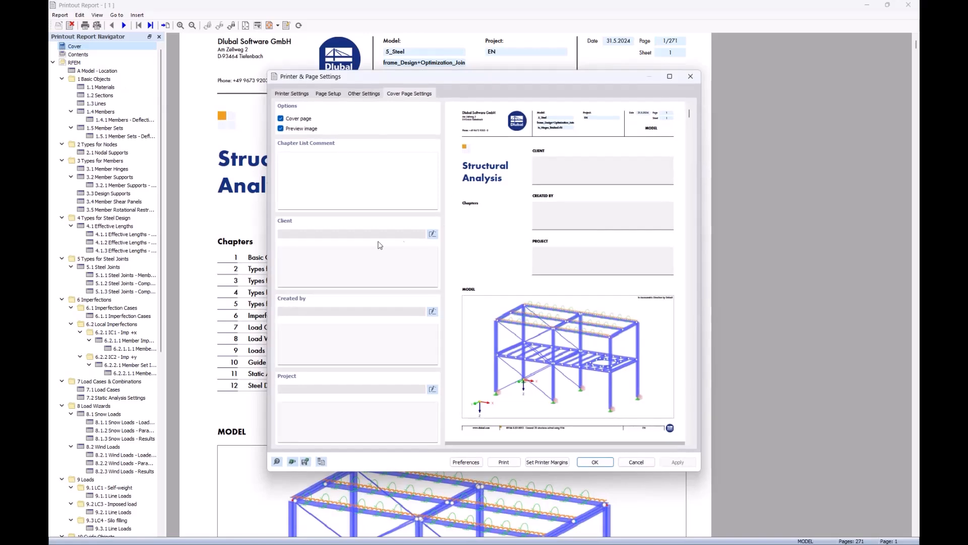
pyautogui.click(432, 233)
pyautogui.click(352, 255)
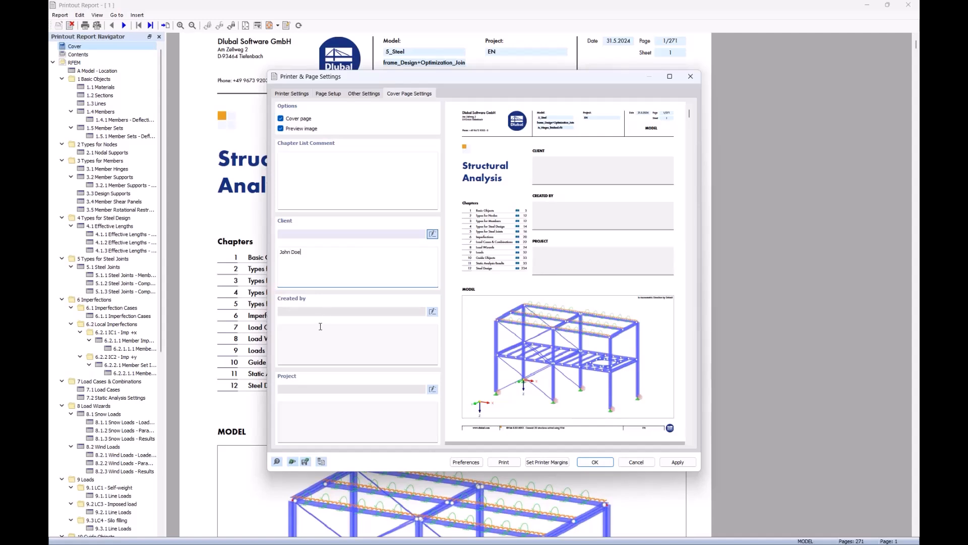
pyautogui.click(595, 462)
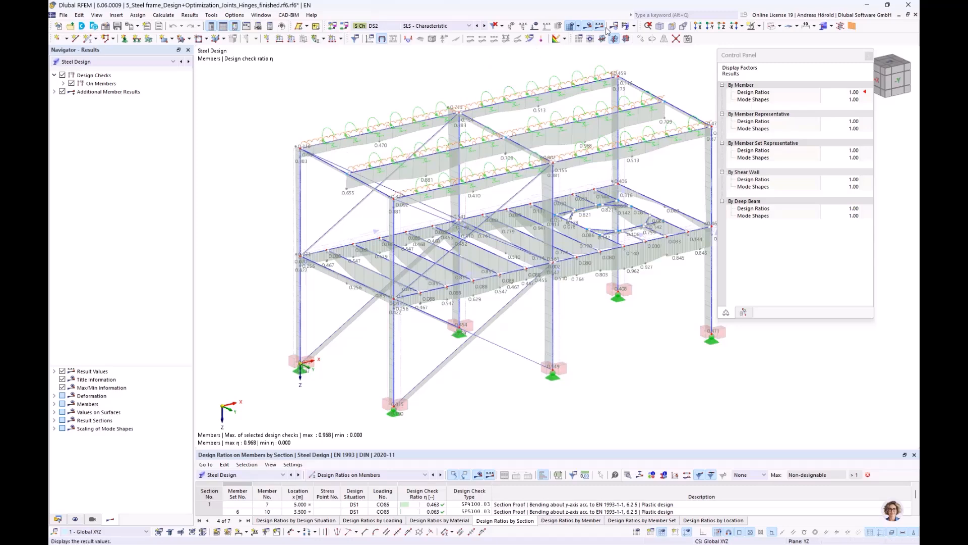
# - Hide the design results in the model view and set up a graphic printout to the printout report as Multi print
pyautogui.click(589, 27)
pyautogui.moveTo(772, 277)
pyautogui.mouseDown(button='middle')
pyautogui.moveTo(761, 275)
pyautogui.moveTo(785, 279)
pyautogui.mouseUp(button='middle')
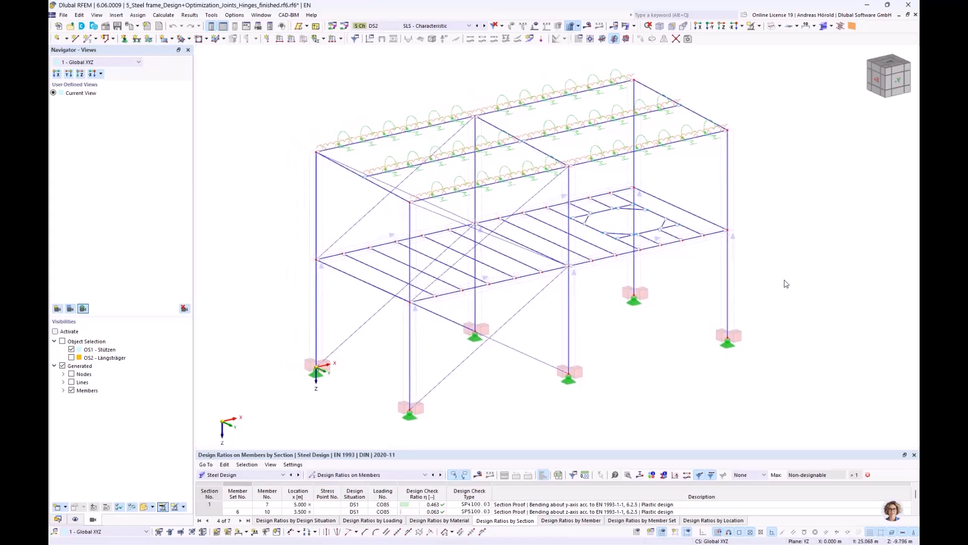
pyautogui.click(138, 26)
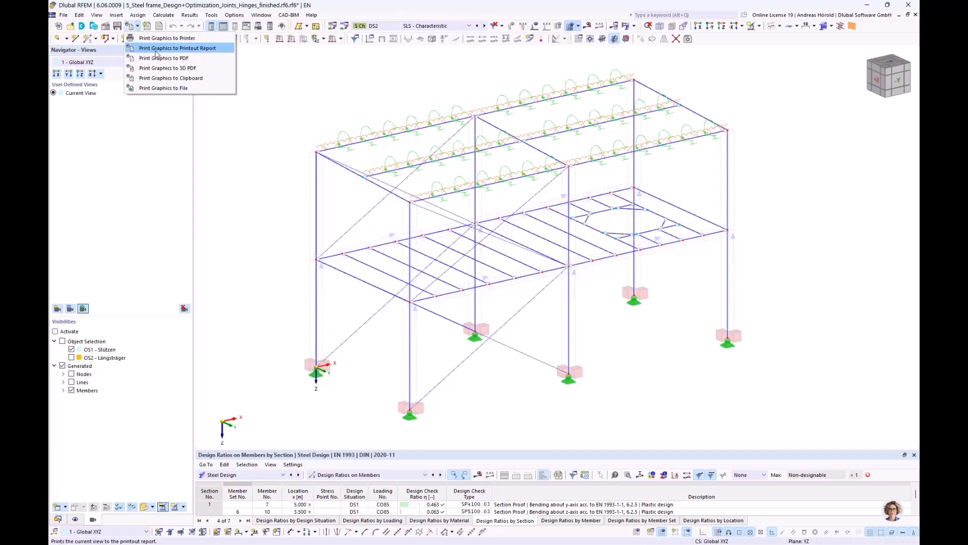
pyautogui.click(200, 49)
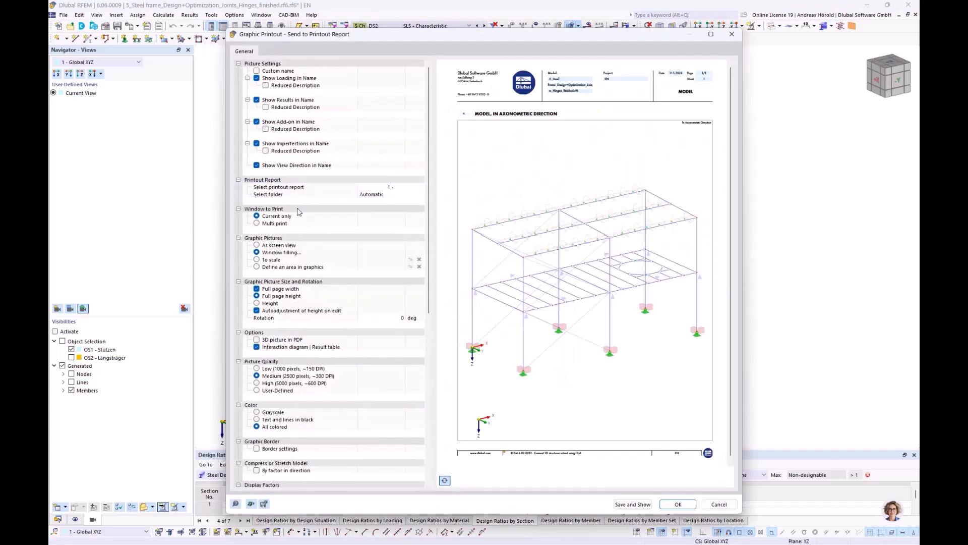
pyautogui.click(258, 224)
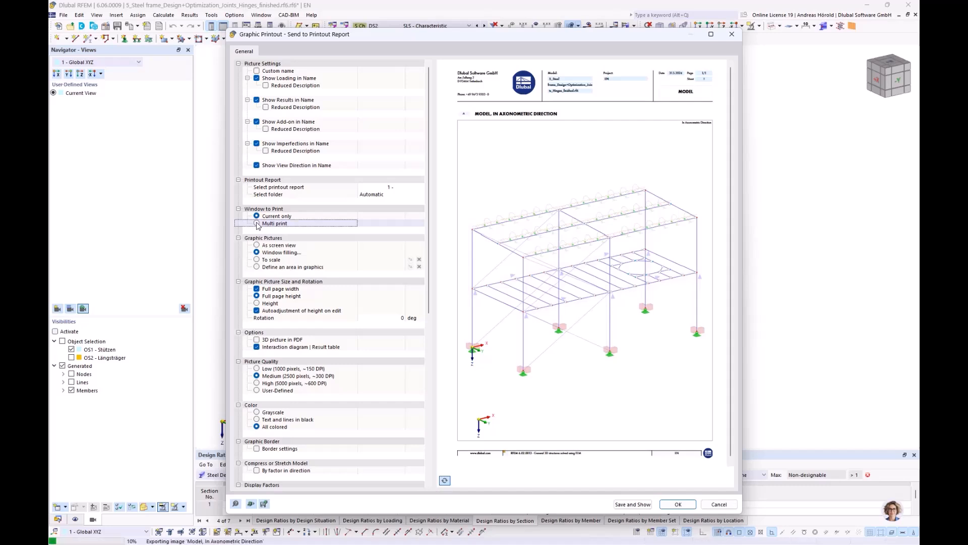
pyautogui.click(258, 223)
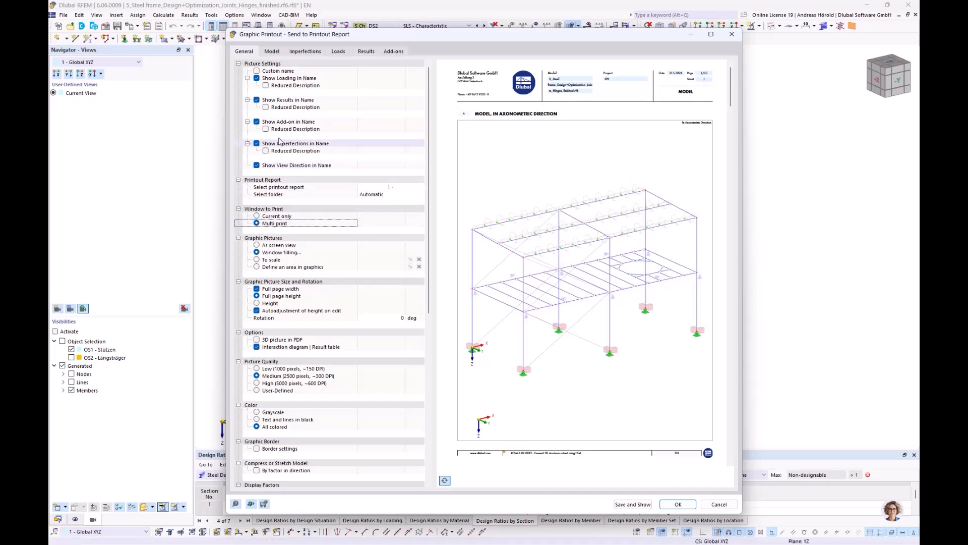
# - Exclude the model views and the load case pictures from the multi print, checking the imperfection settings as well
pyautogui.click(272, 52)
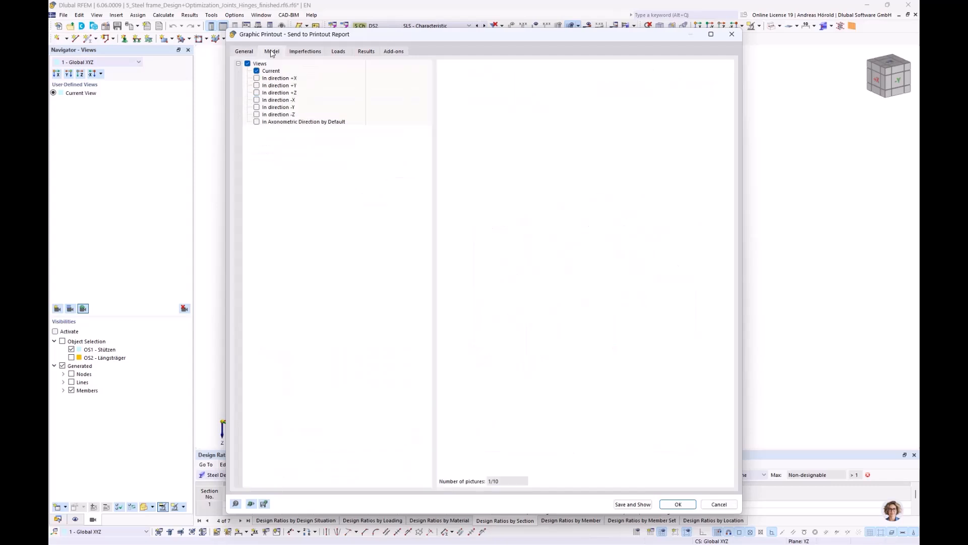
pyautogui.click(248, 63)
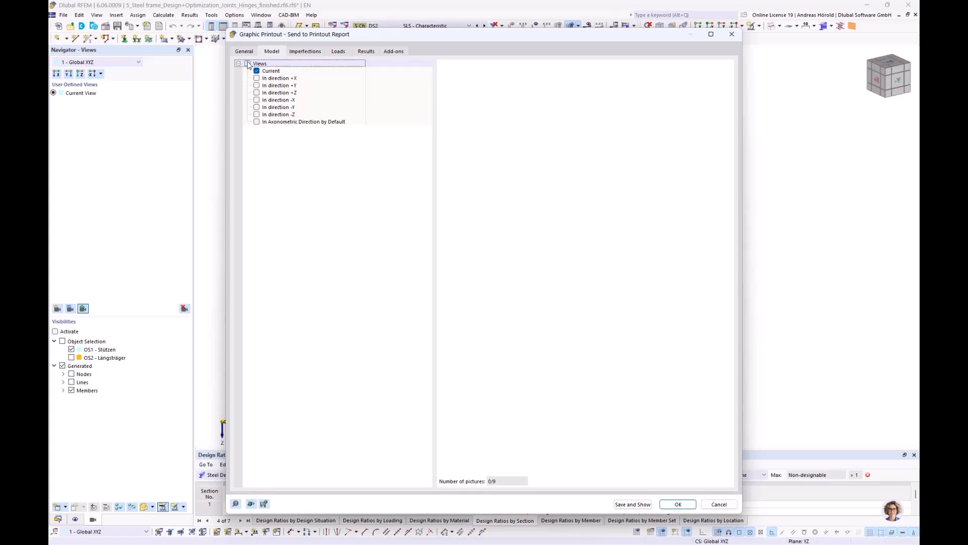
pyautogui.click(305, 52)
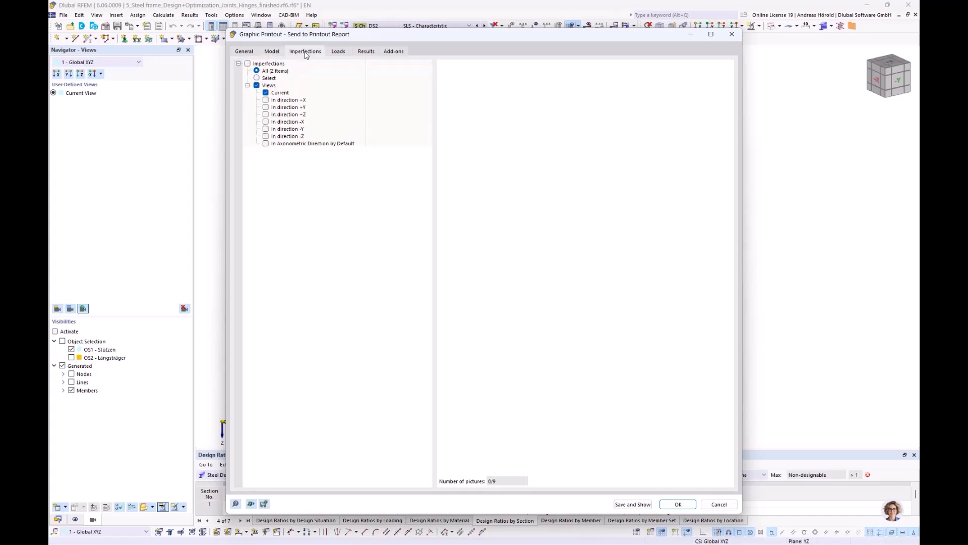
pyautogui.click(337, 53)
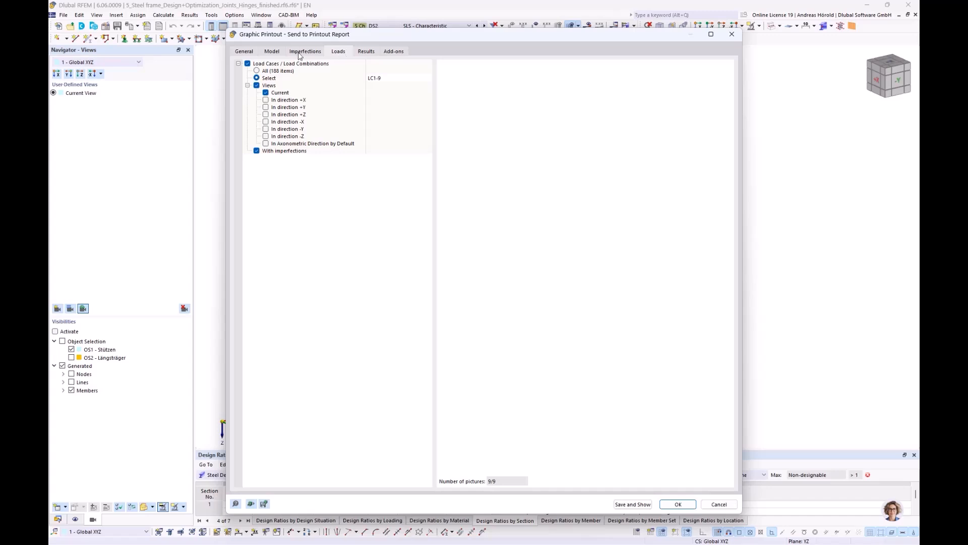
pyautogui.click(248, 63)
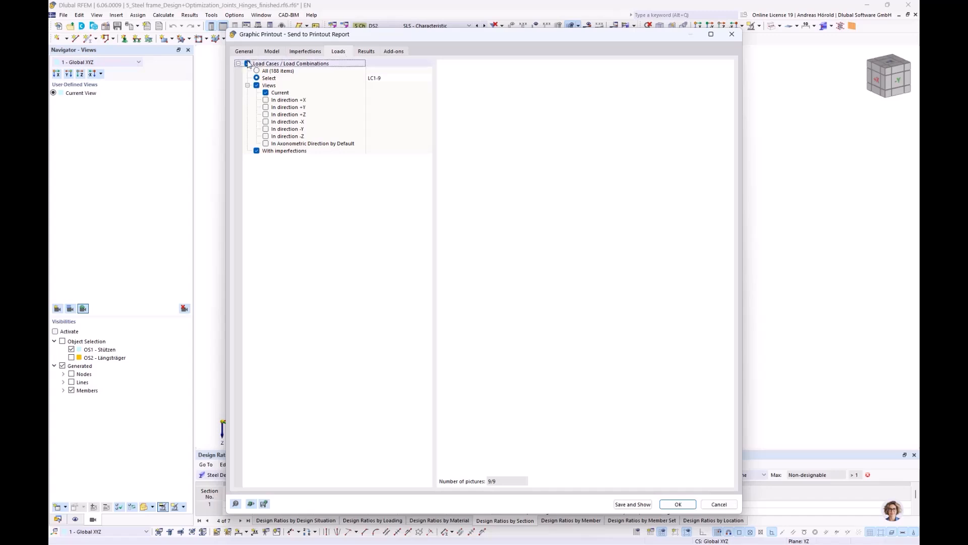
pyautogui.click(248, 64)
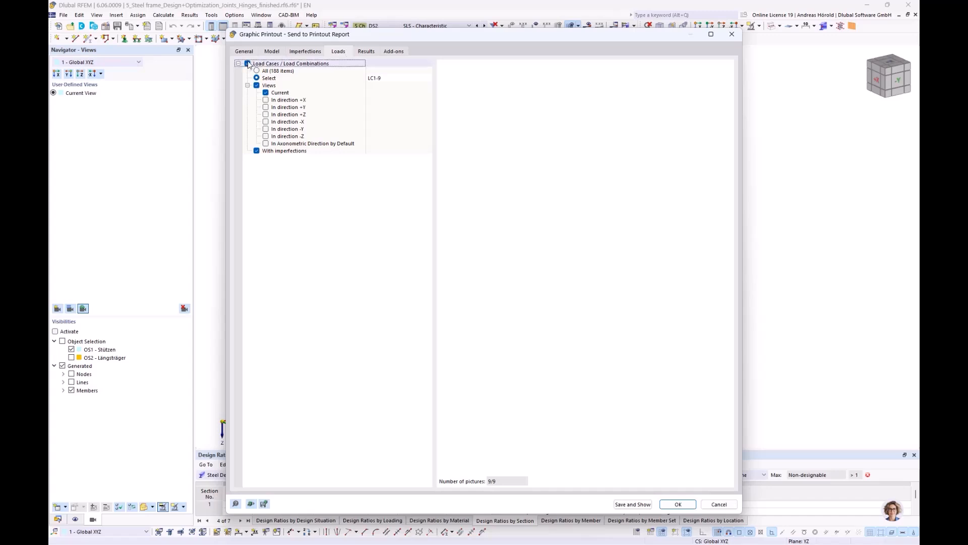
# - Choose design situation DS1 as the only selected loading for the result pictures
pyautogui.click(369, 52)
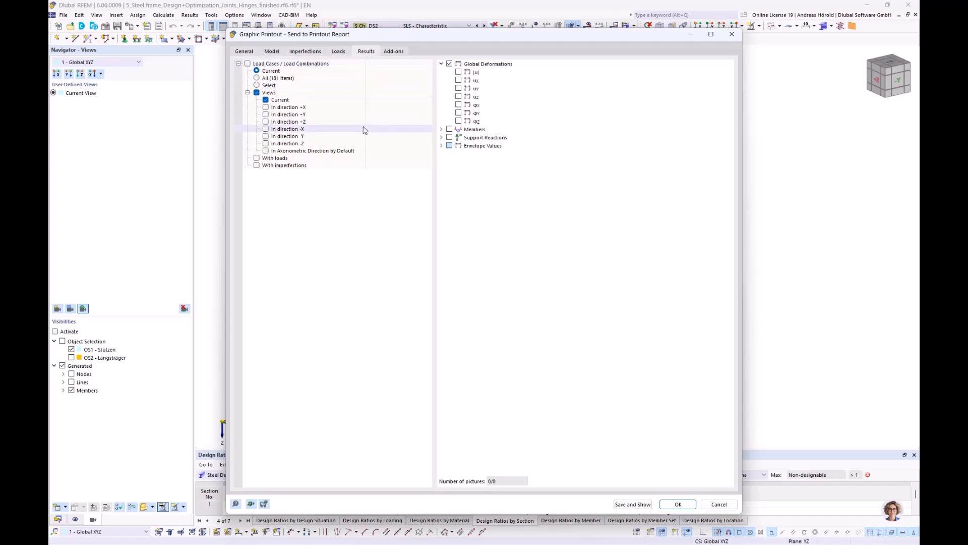
pyautogui.click(257, 85)
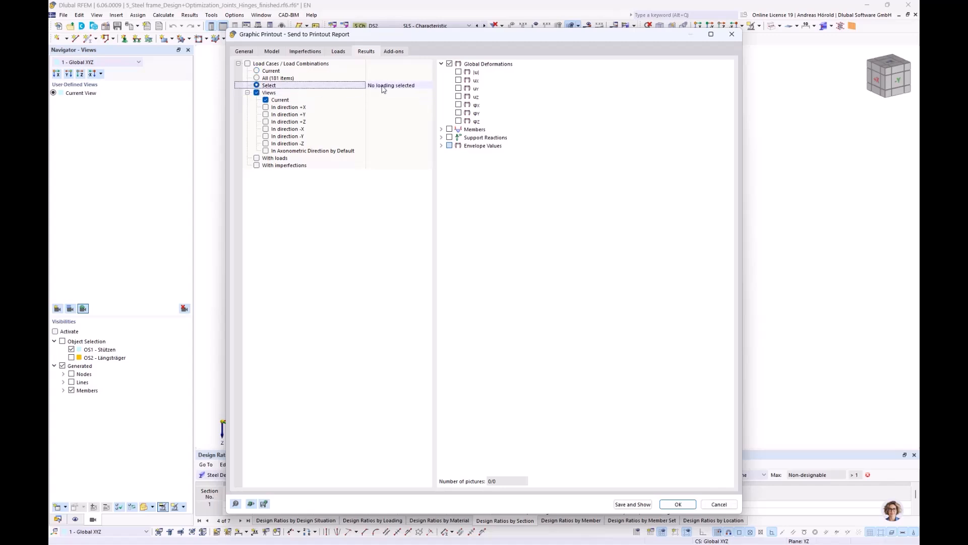
pyautogui.click(431, 86)
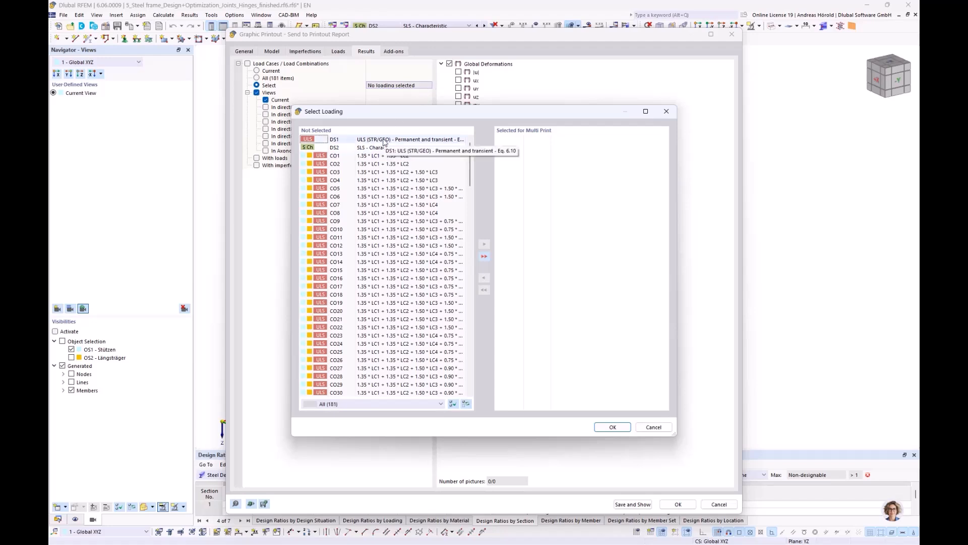
pyautogui.doubleClick(384, 141)
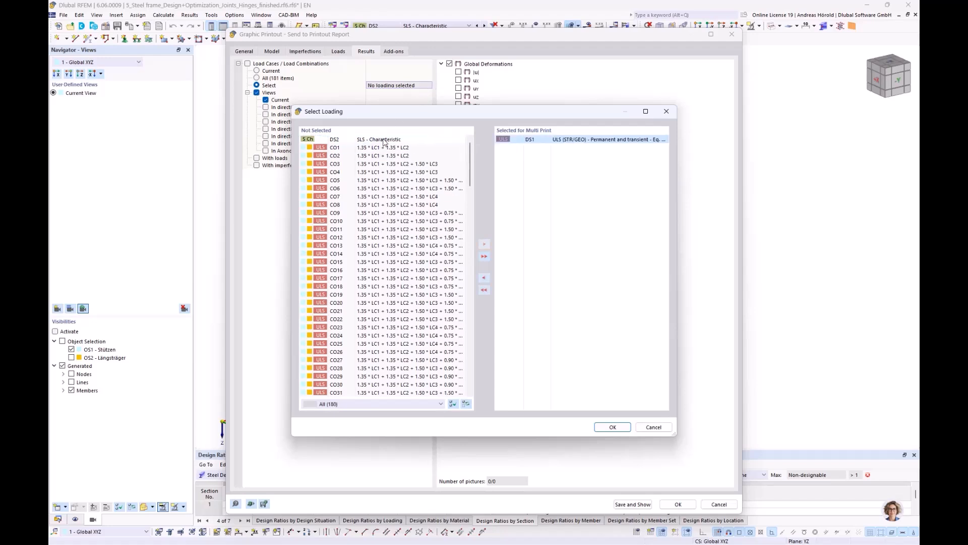
pyautogui.click(613, 427)
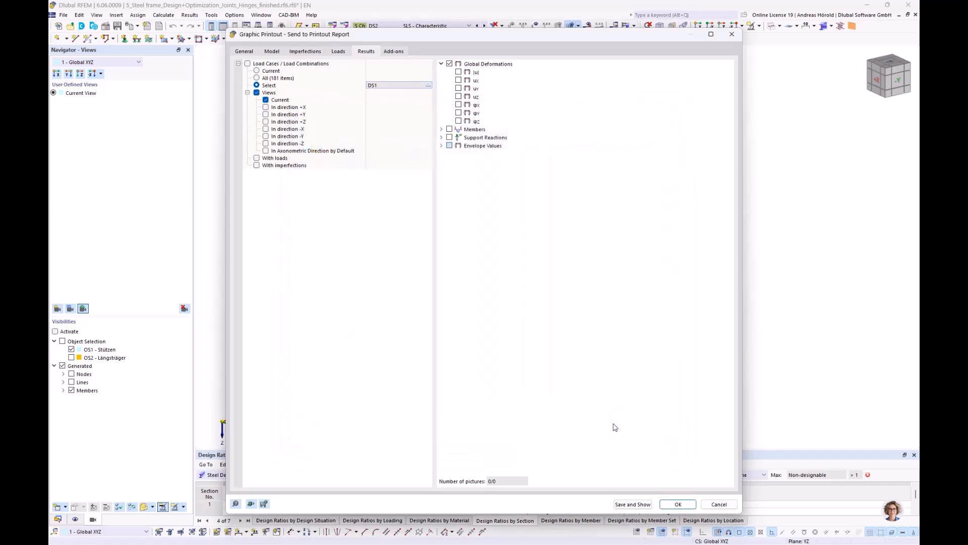
# - Replace global deformations with the member internal forces N, Vy/Vu, Vz/Vv, MT, My/Mu and Mz/Mv as the results to print
pyautogui.click(450, 64)
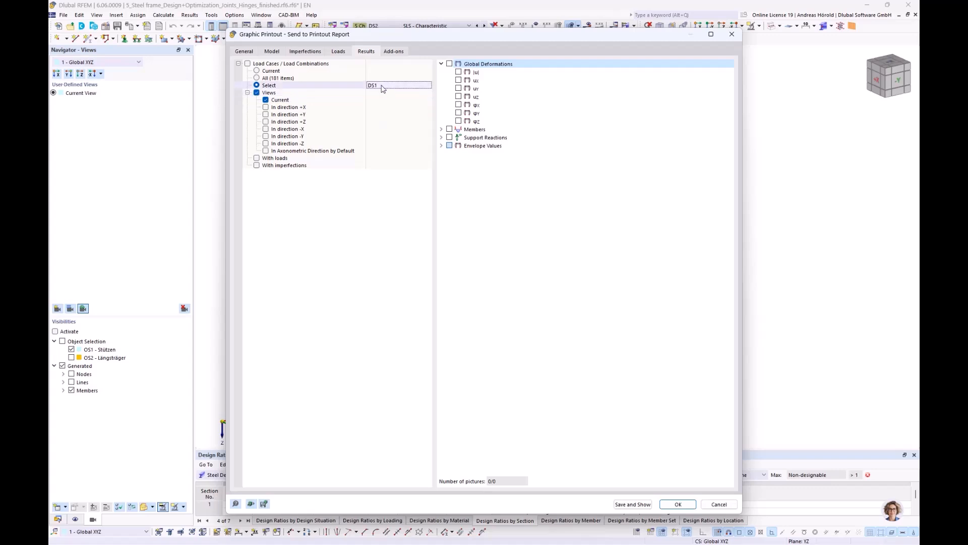
pyautogui.click(442, 130)
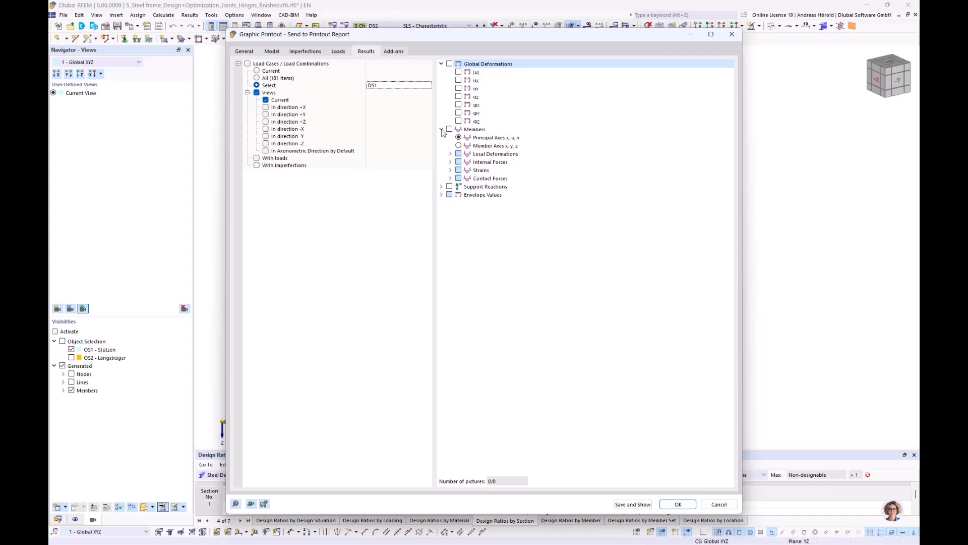
pyautogui.click(449, 130)
pyautogui.click(451, 162)
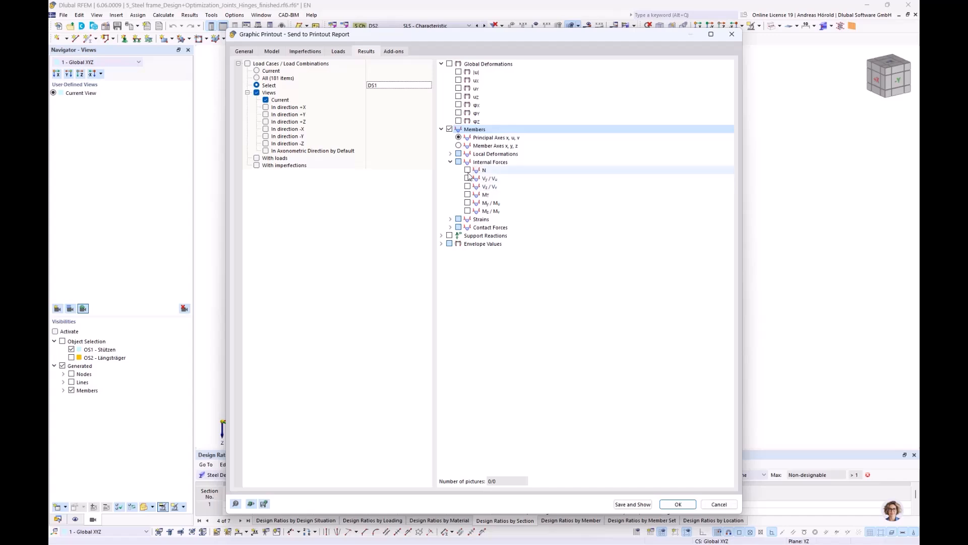
pyautogui.click(468, 171)
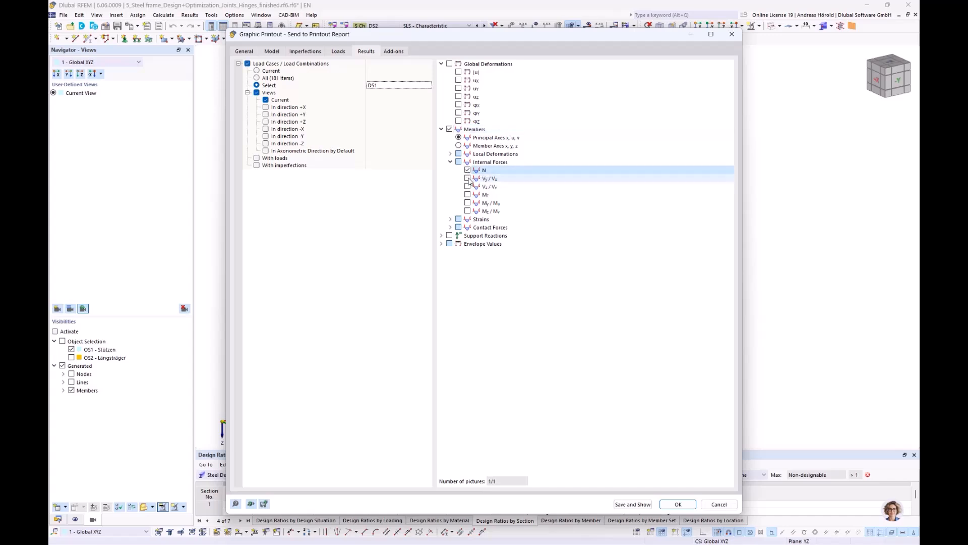
pyautogui.click(467, 178)
pyautogui.click(468, 187)
pyautogui.click(468, 194)
pyautogui.click(467, 203)
pyautogui.click(467, 211)
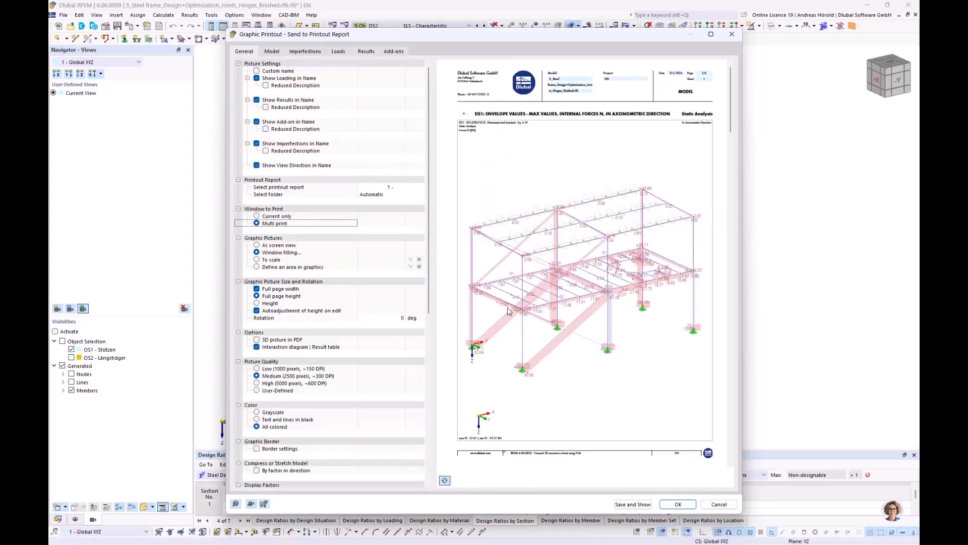
# - Examine the print preview of the DS1 internal force diagrams page by page
pyautogui.scroll(-1, 479, 248)
pyautogui.scroll(-1, 571, 222)
pyautogui.scroll(1, 570, 222)
pyautogui.scroll(-10, 570, 222)
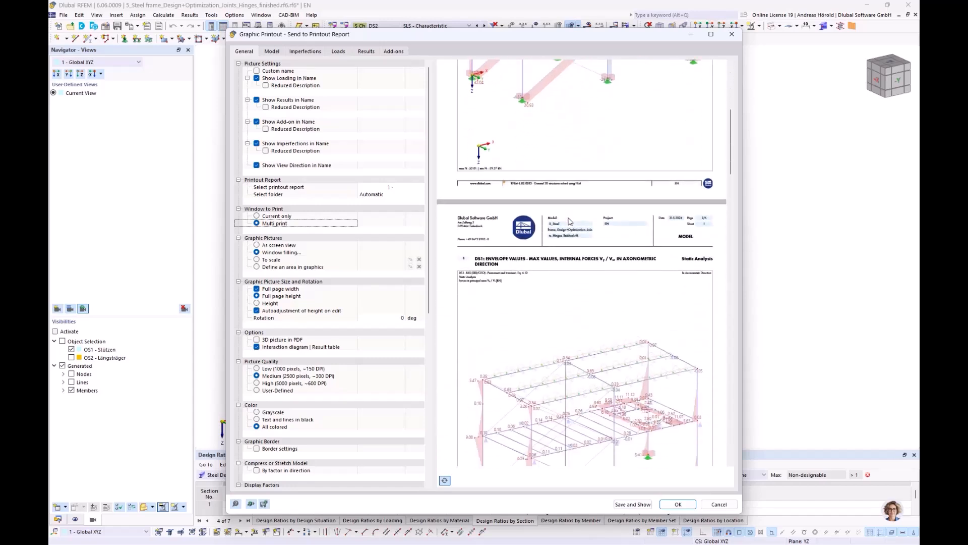
pyautogui.scroll(-15, 571, 221)
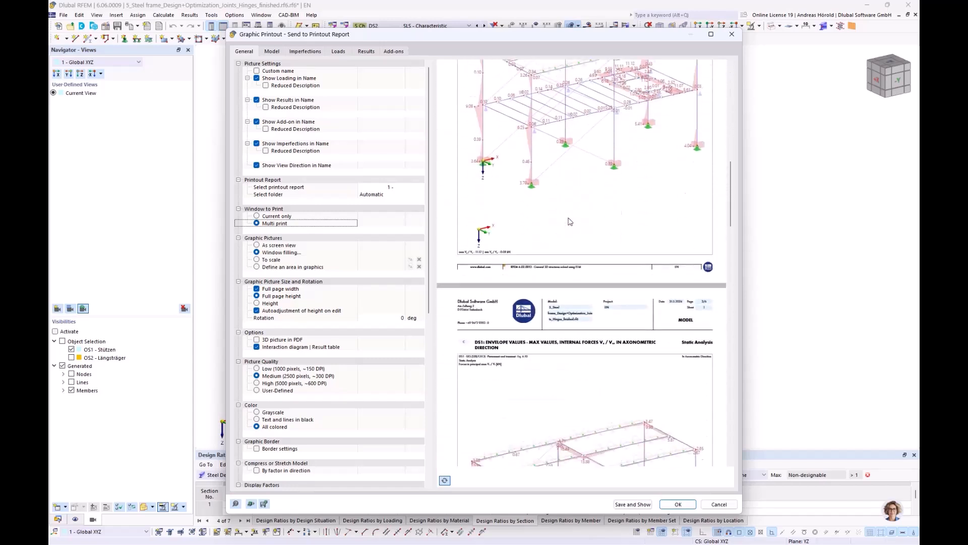
pyautogui.scroll(-16, 570, 222)
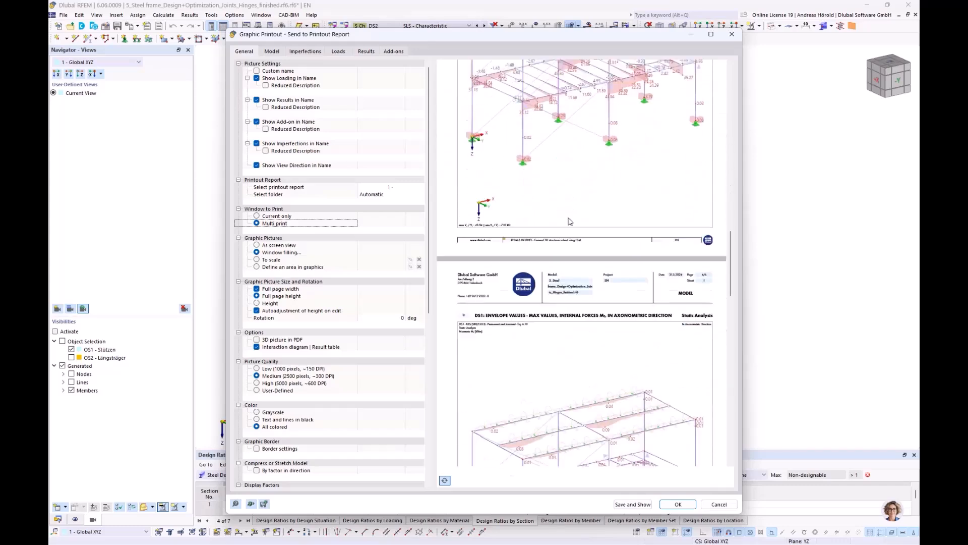
pyautogui.scroll(-6, 570, 222)
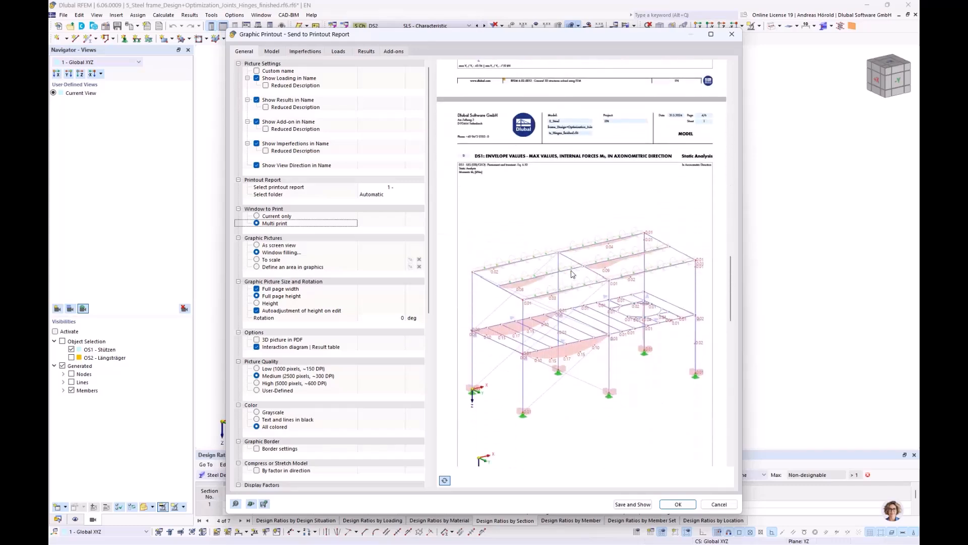
pyautogui.scroll(-7, 525, 202)
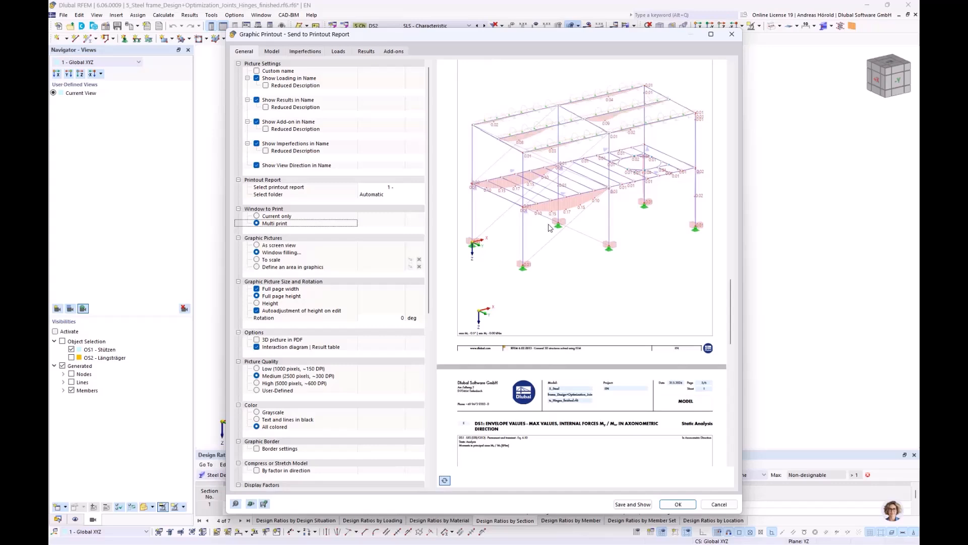
pyautogui.scroll(-20, 550, 228)
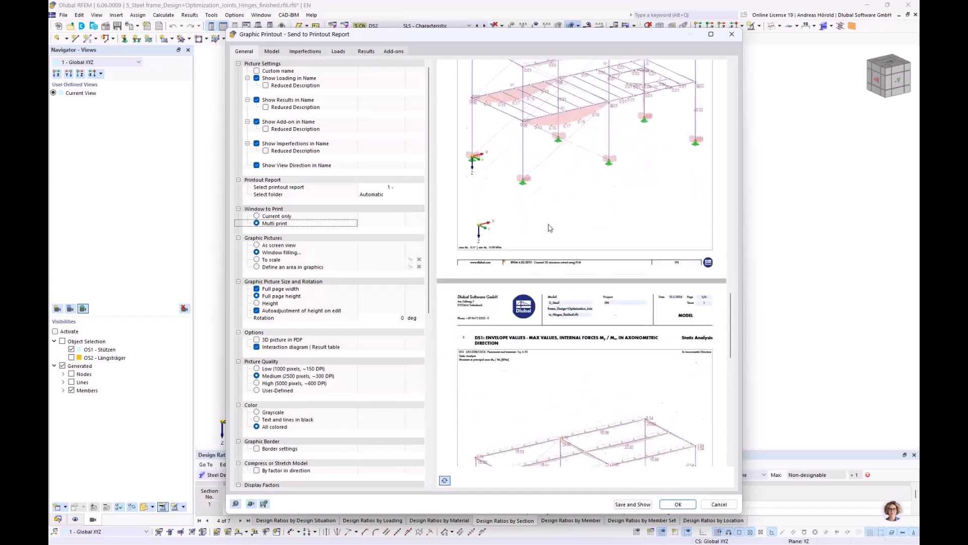
pyautogui.scroll(-5, 550, 228)
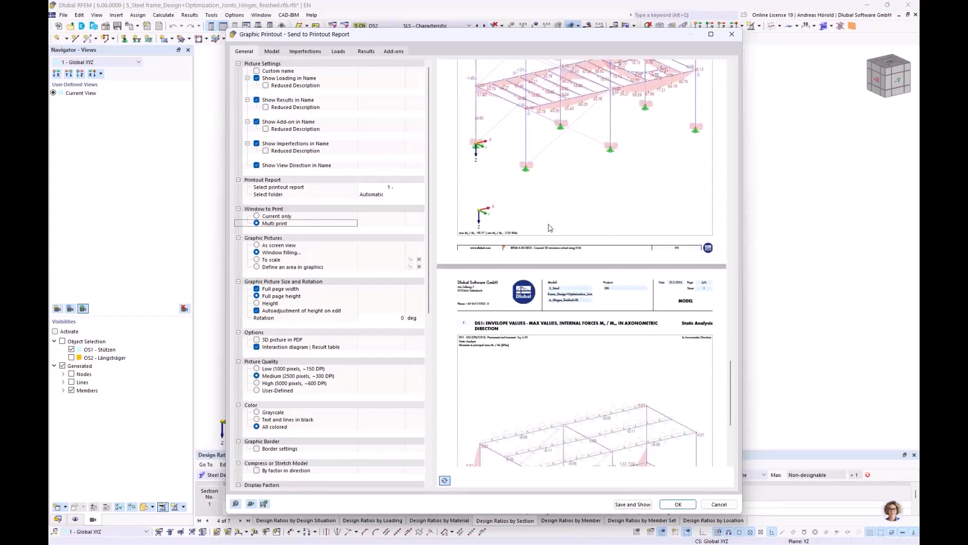
pyautogui.scroll(-5, 550, 228)
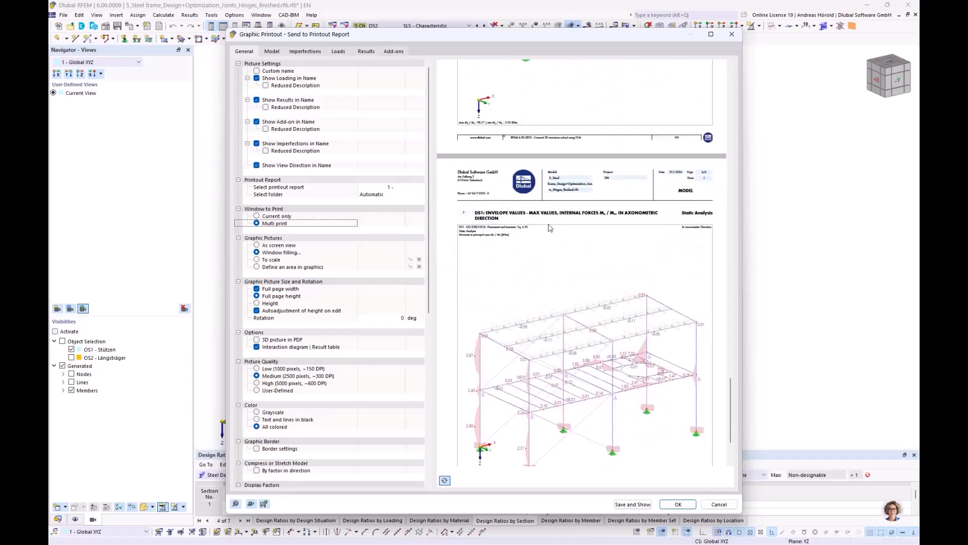
# - Save the pictures to the printout report and look through the new DS1 envelope pages under Static Analysis Results
pyautogui.click(632, 504)
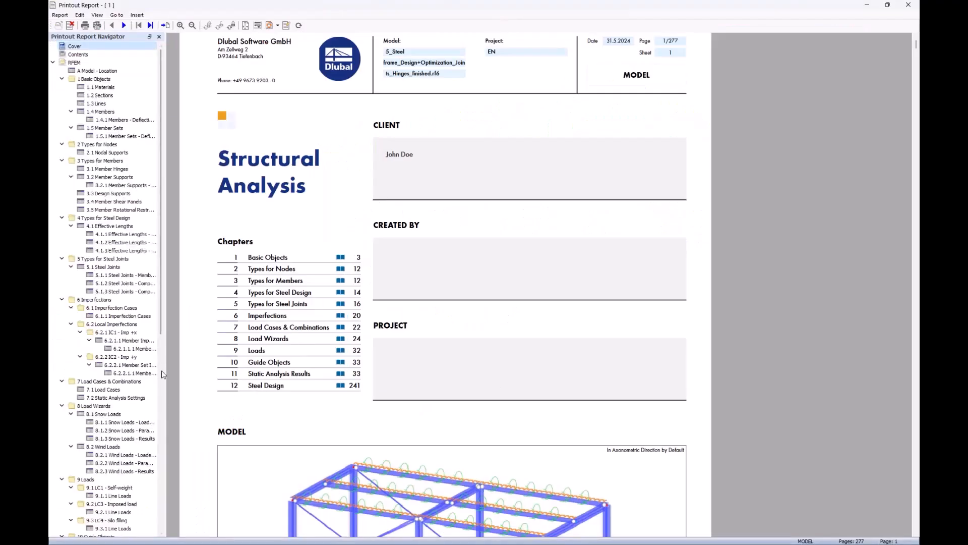
pyautogui.scroll(-8, 130, 388)
pyautogui.scroll(-5, 130, 387)
pyautogui.click(115, 267)
pyautogui.click(117, 275)
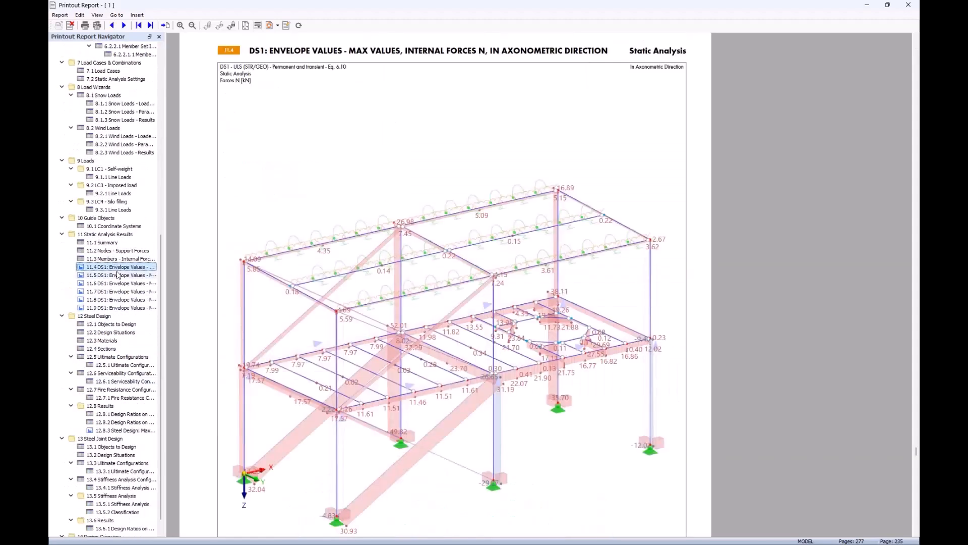
pyautogui.click(119, 284)
pyautogui.click(120, 293)
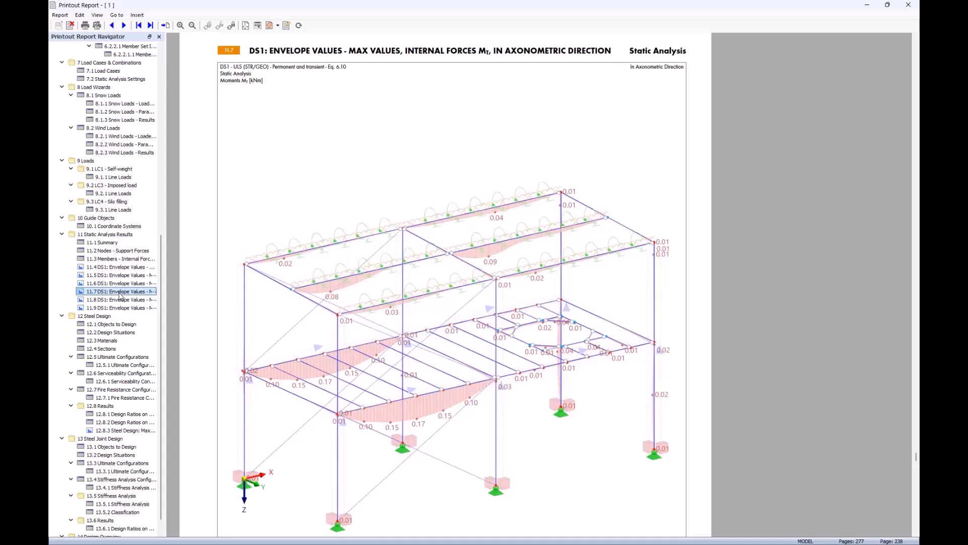
pyautogui.click(120, 299)
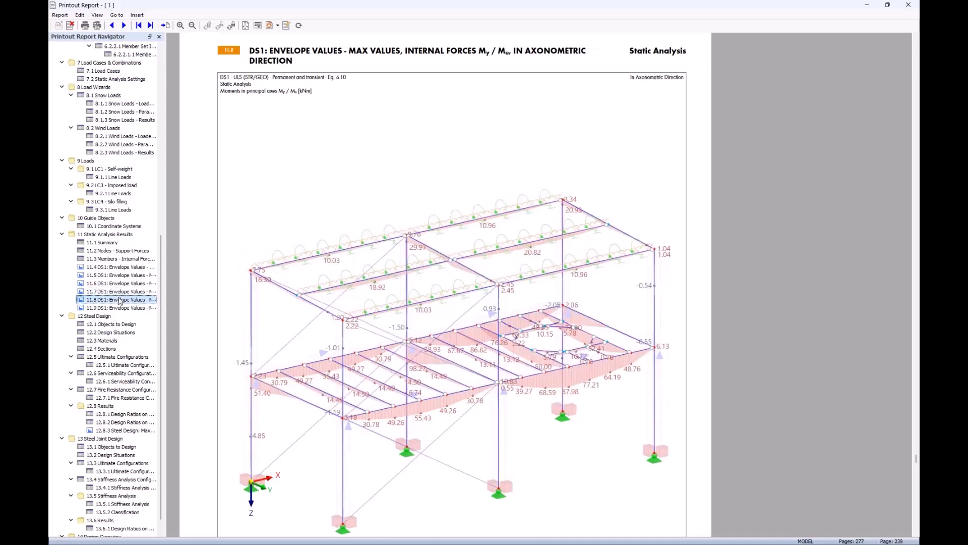